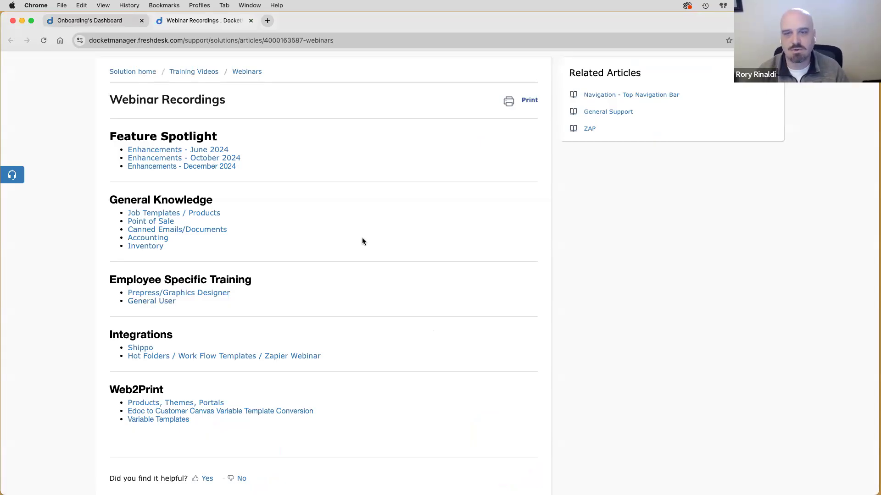
- Close the Webinar Recordings tab and open Upcoming Webinars from the account menu
key("super+w")
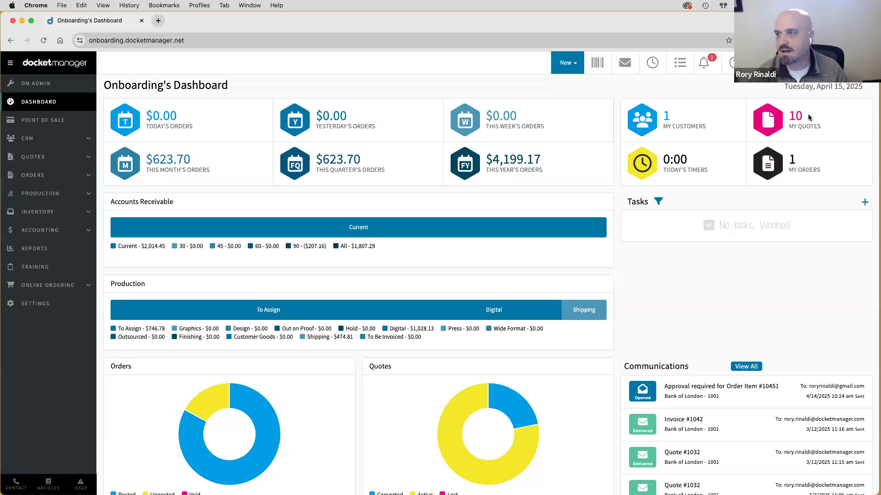
left_click(842, 63)
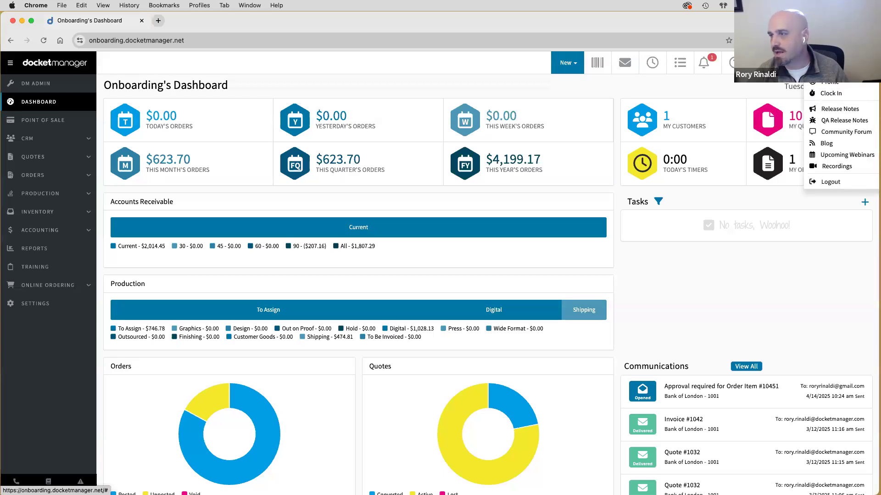
left_click(846, 155)
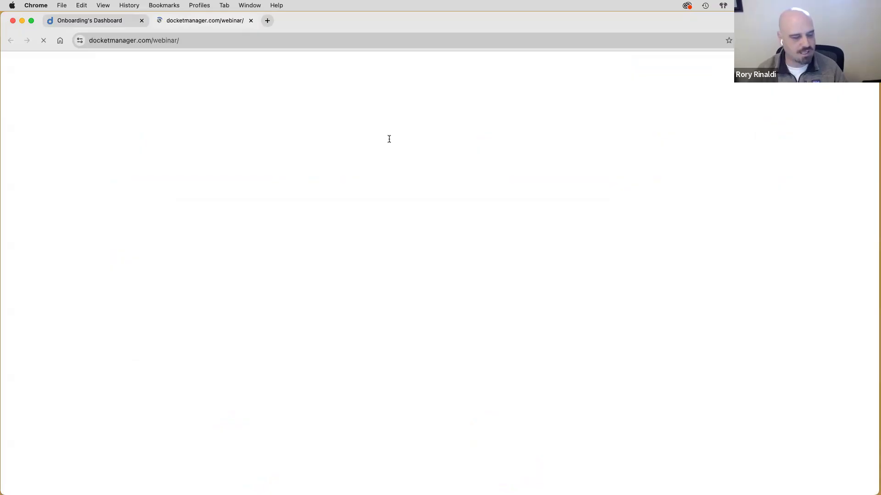
- Look over the webinar events calendar, then close the Events | DocketManager tab
scroll(389, 142, "down", 10)
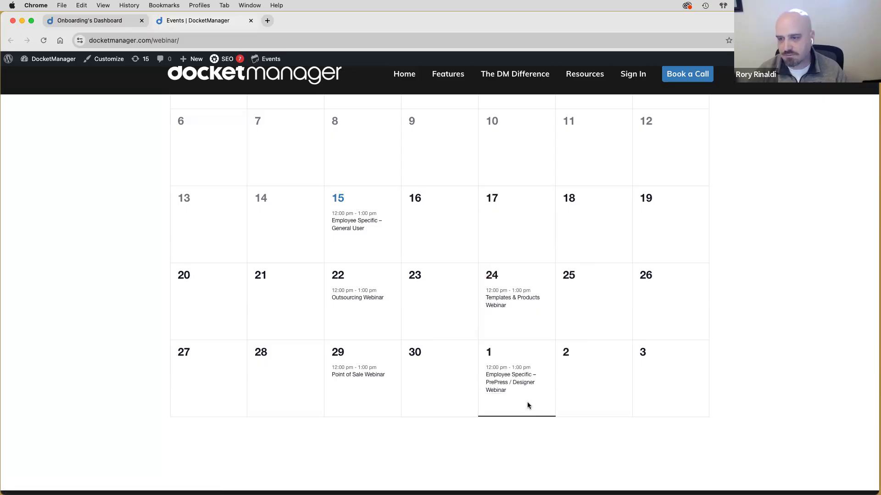
left_click(251, 20)
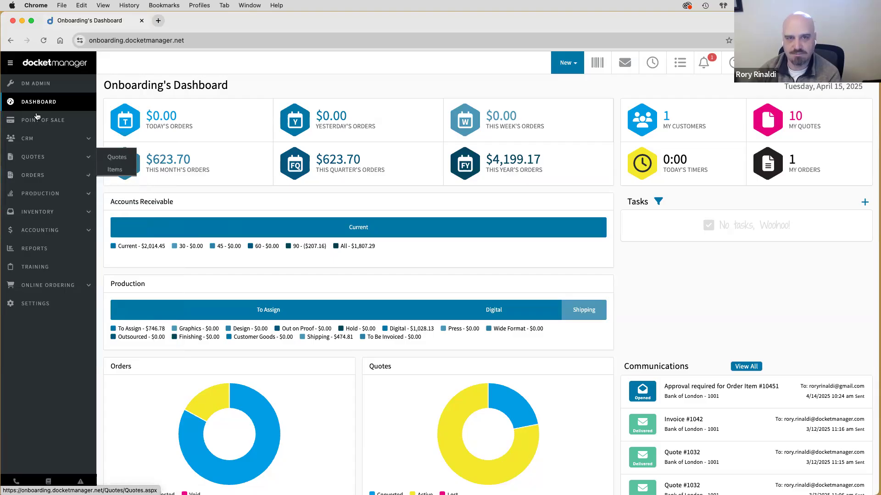
- Look over the sidebar menus and go to the system Settings page
mouse_move(34, 289)
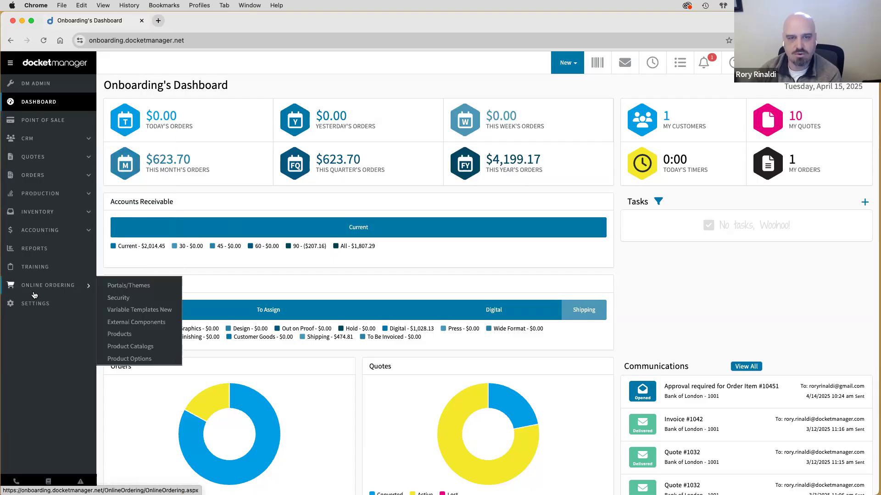
mouse_move(32, 236)
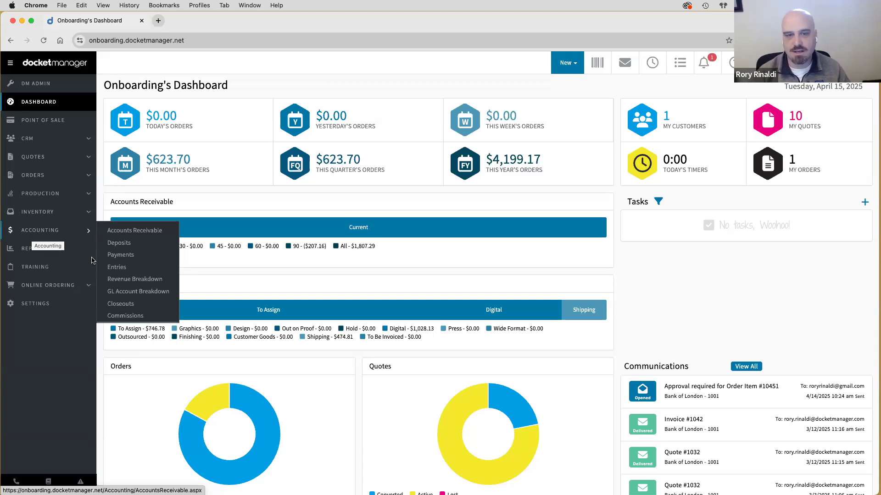
left_click(30, 307)
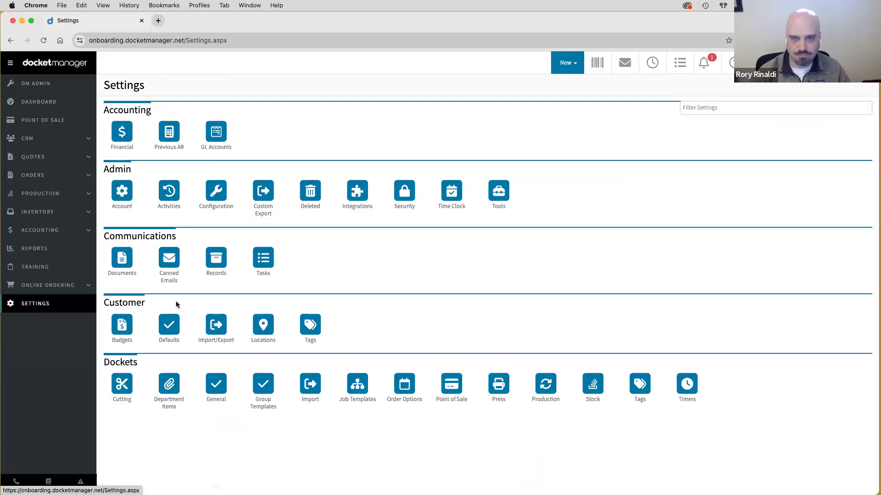
- Inspect the Bindery security role's permission checklist, then return to the Dashboard
double_click(131, 172)
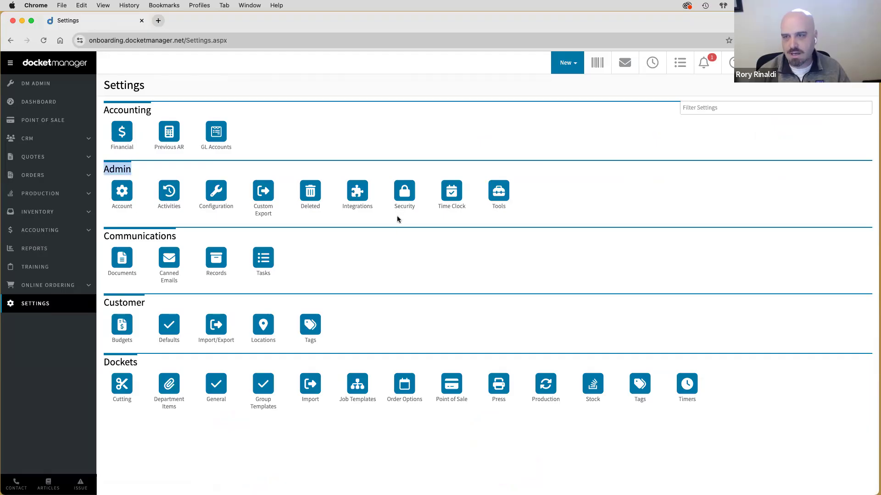
left_click(404, 223)
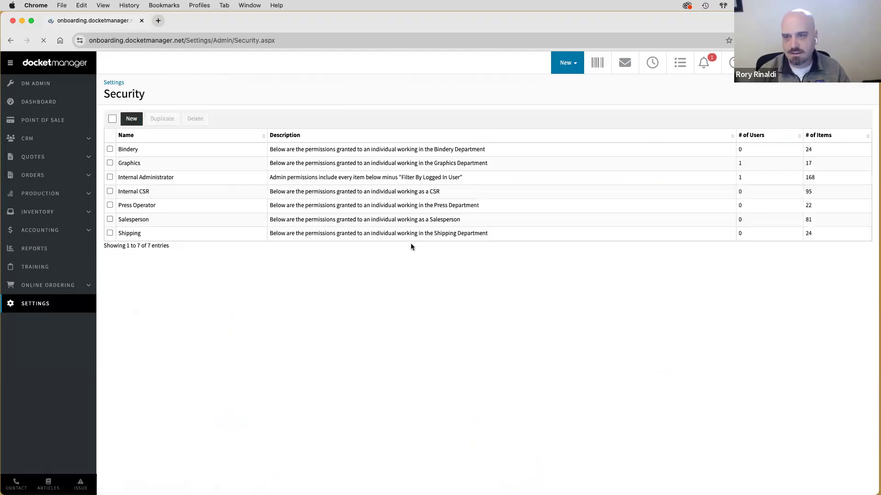
left_click(169, 152)
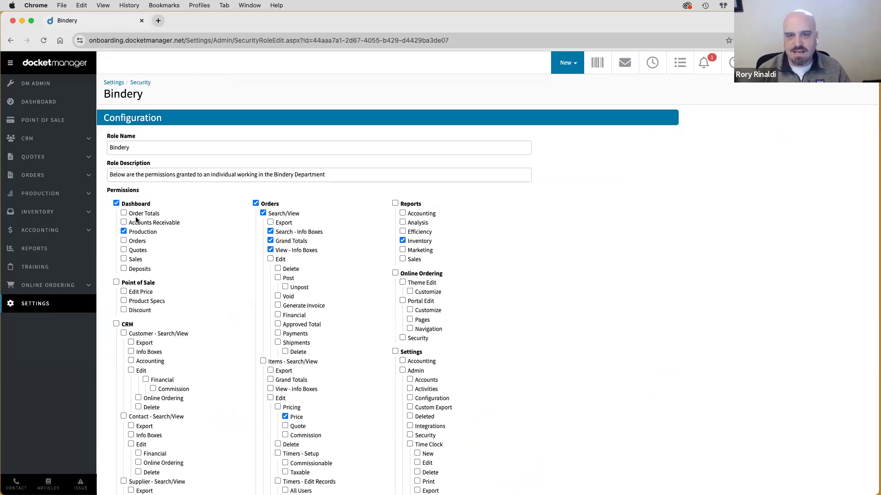
left_click(38, 103)
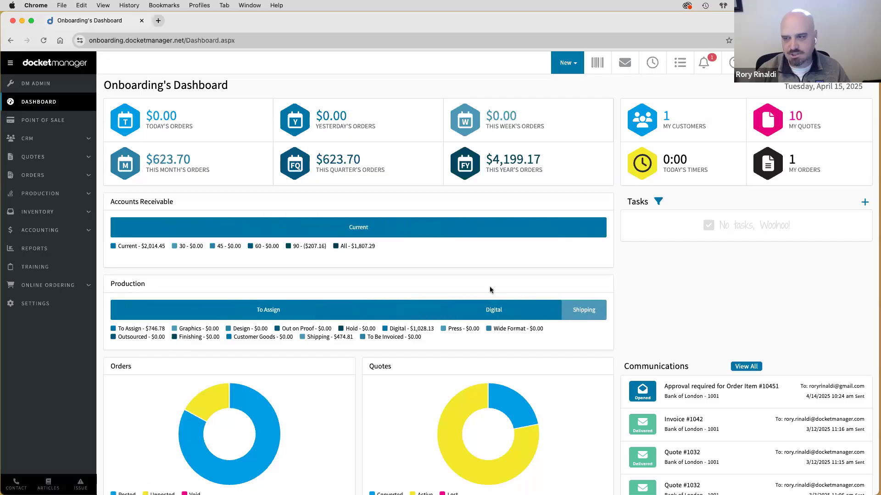
- Go back to the Bindery role page and open the Dashboard in a second tab
left_click(10, 41)
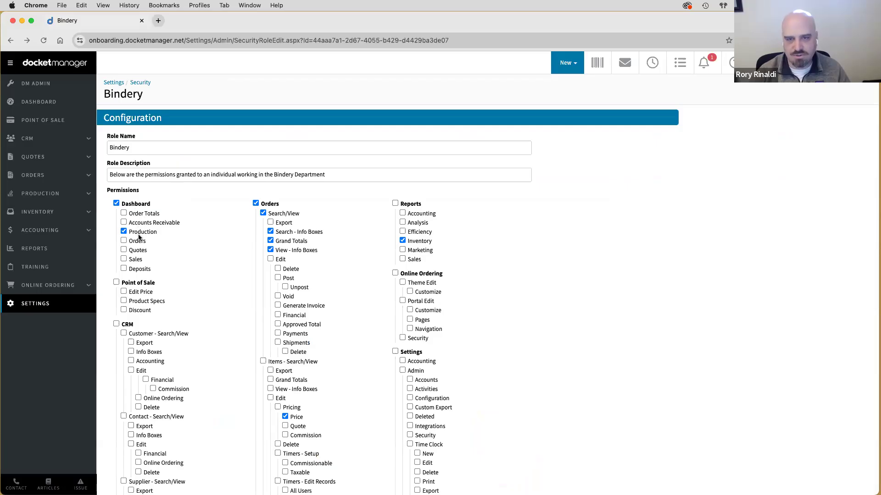
left_click(33, 105, "super")
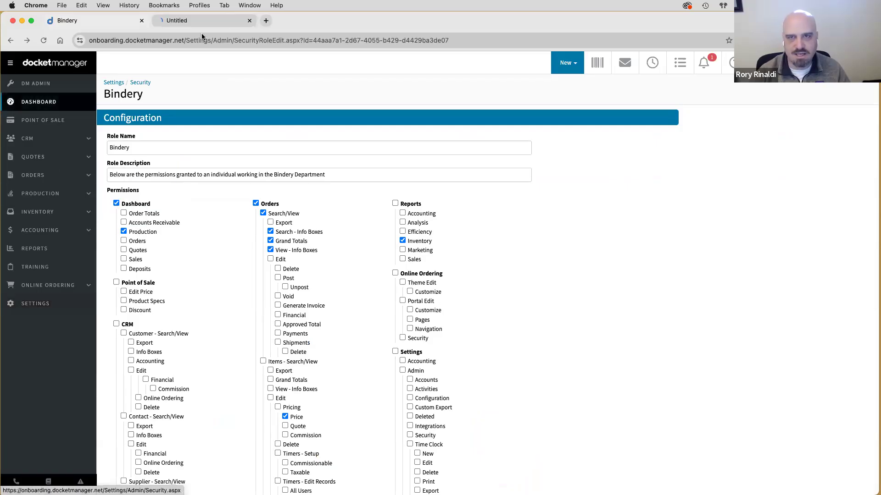
left_click(197, 20)
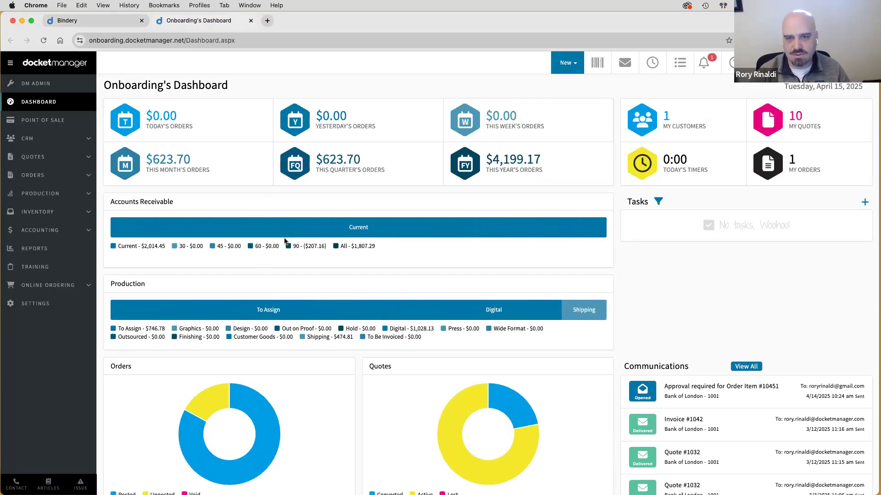
mouse_move(256, 305)
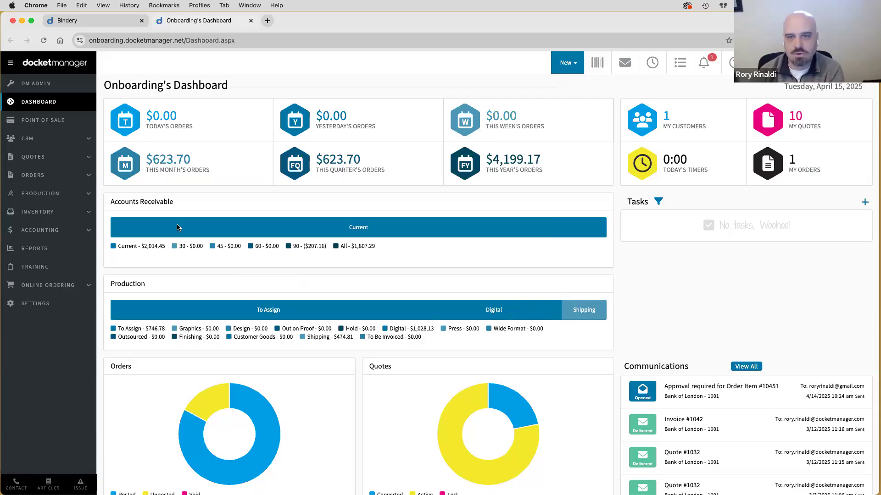
scroll(180, 303, "down", 4)
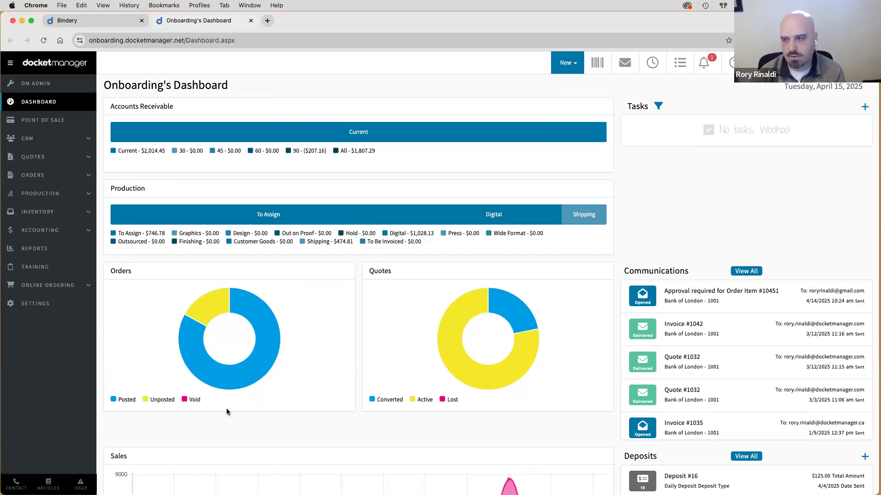
scroll(226, 411, "down", 5)
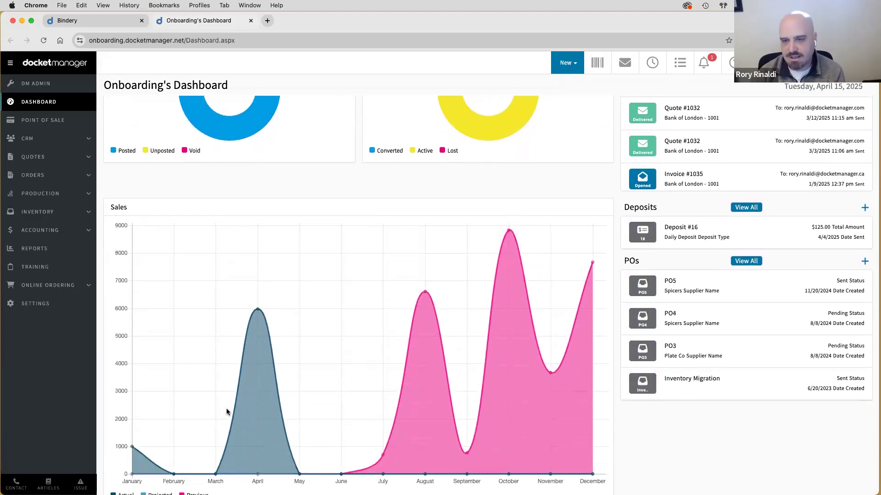
scroll(226, 409, "down", 1)
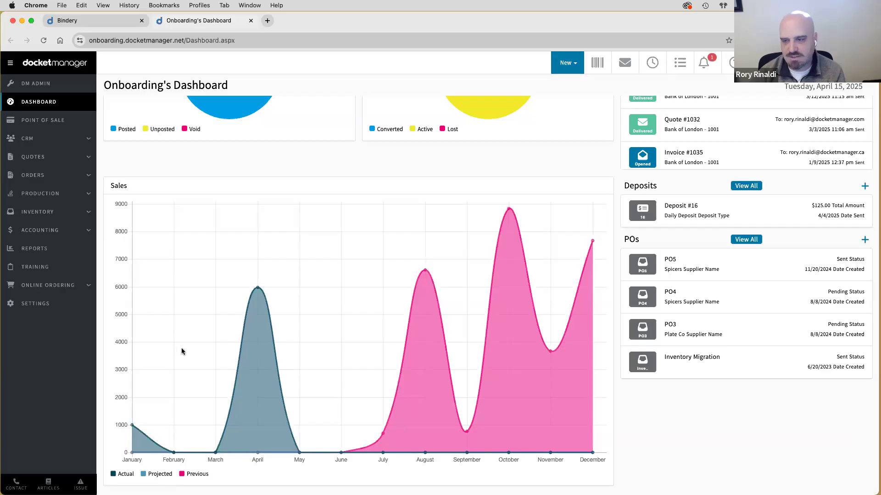
scroll(182, 351, "up", 1)
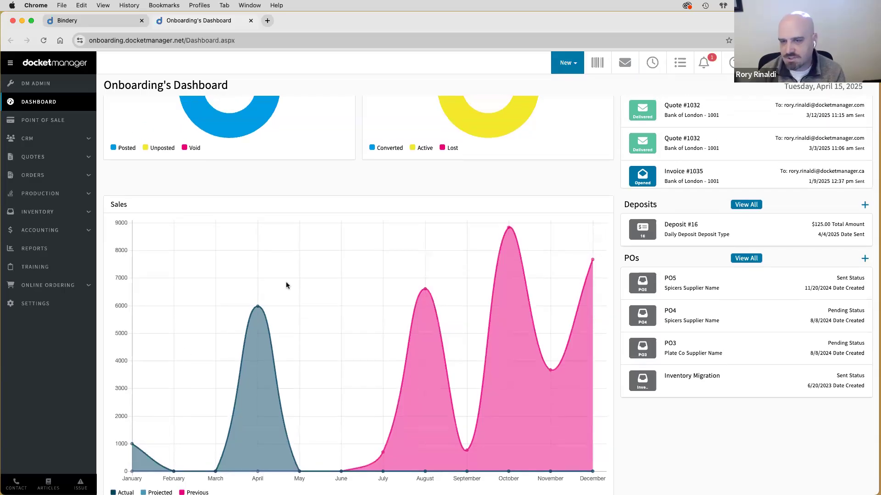
scroll(288, 278, "up", 10)
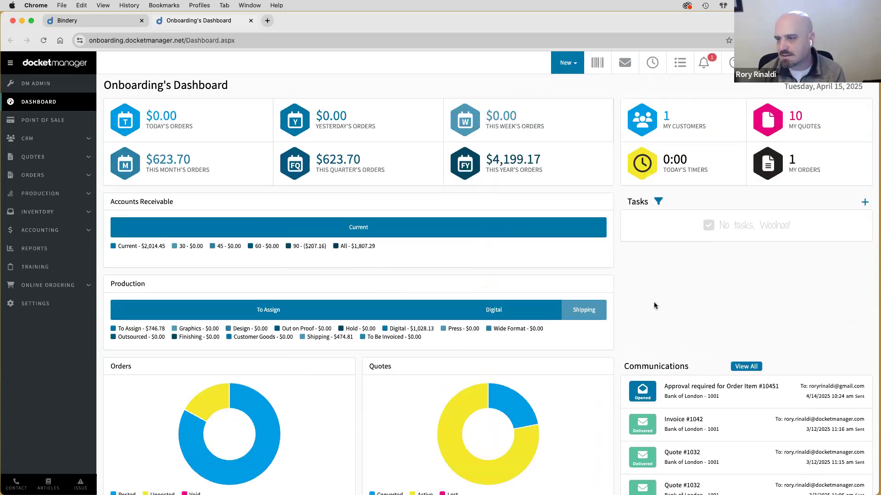
scroll(655, 306, "down", 5)
scroll(655, 305, "down", 10)
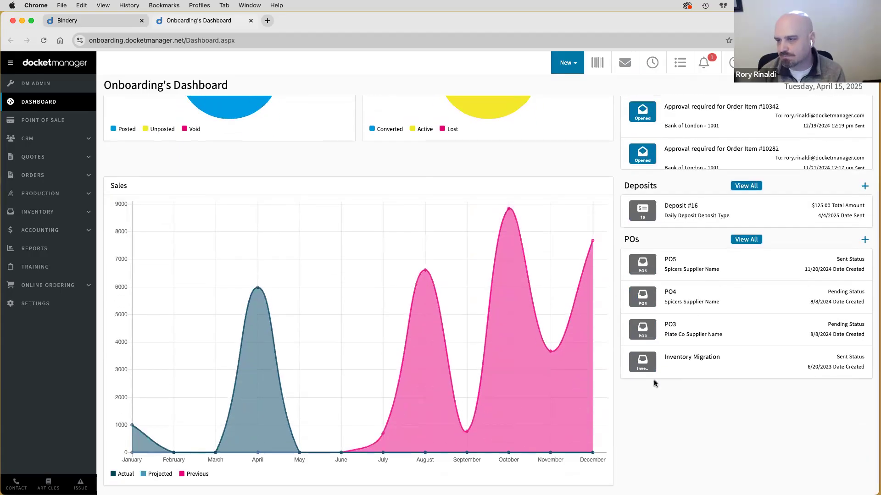
scroll(653, 380, "up", 12)
scroll(654, 383, "up", 2)
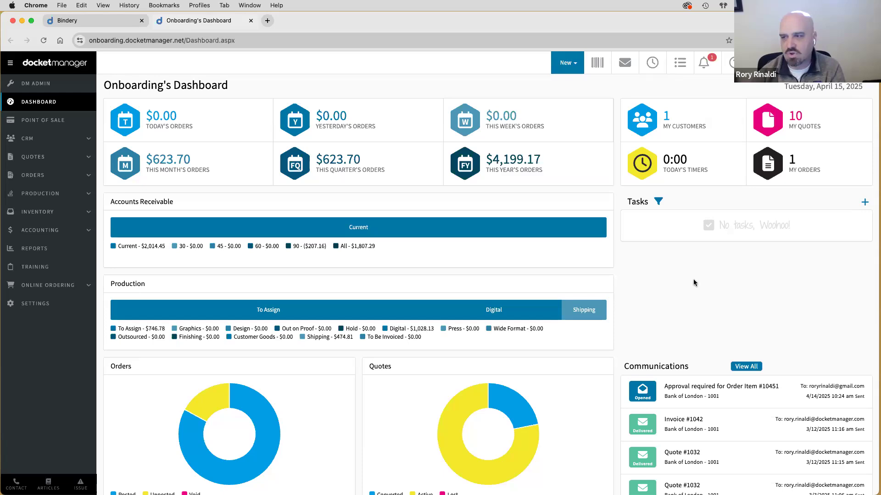
- Draft a task 'Please see me on this' for another staff member, then discard it
left_click(865, 204)
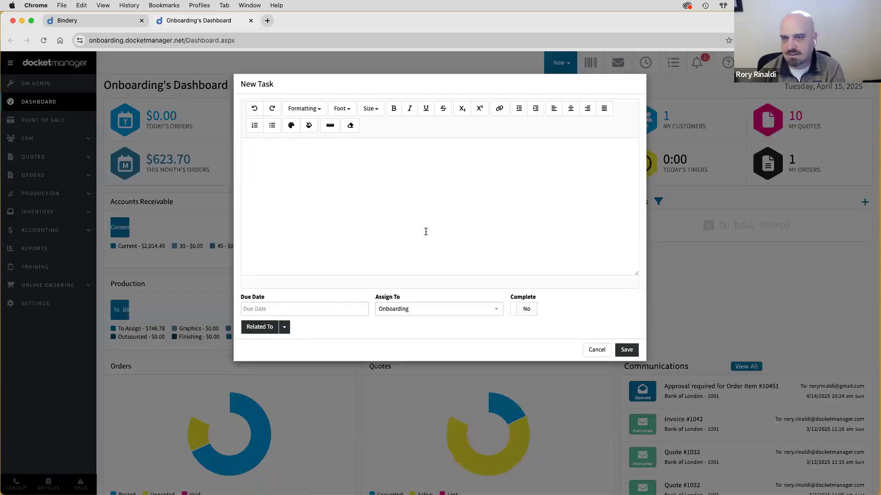
type("Please see me on this")
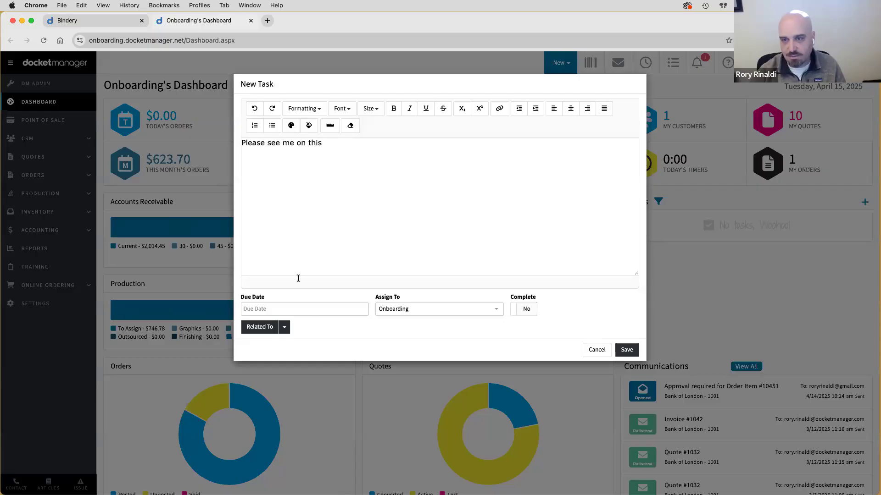
left_click(302, 307)
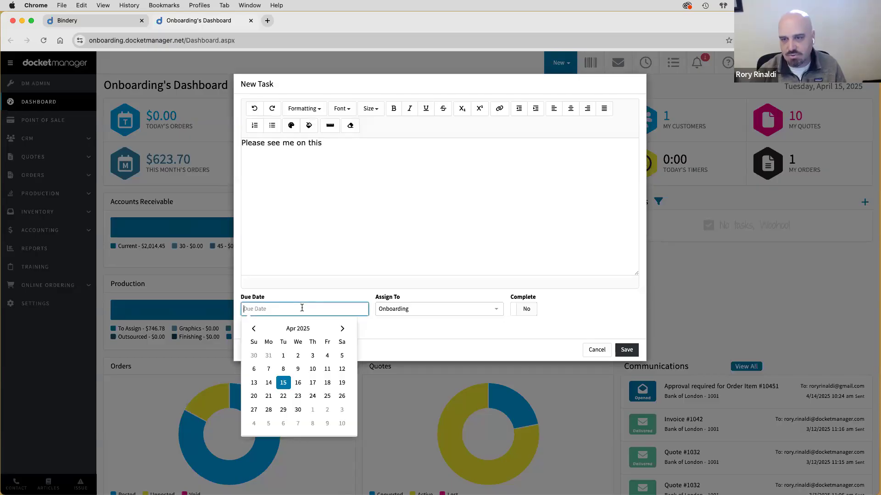
left_click(350, 298)
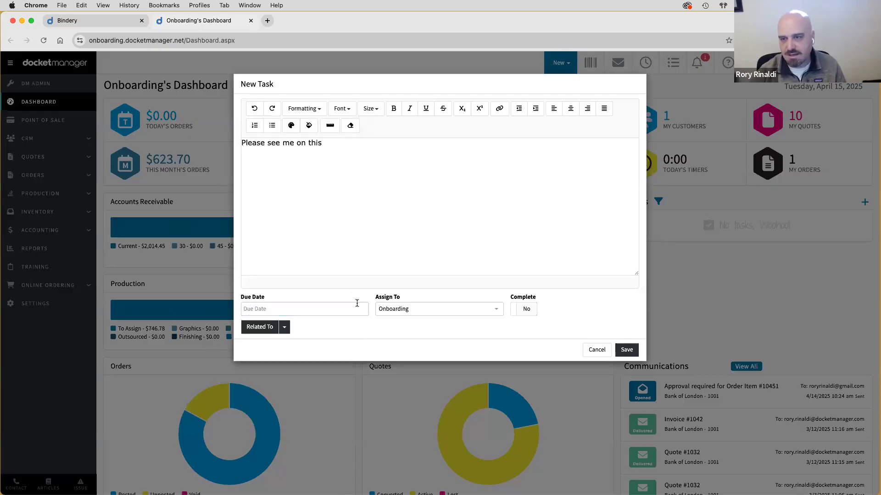
left_click(392, 311)
left_click(391, 336)
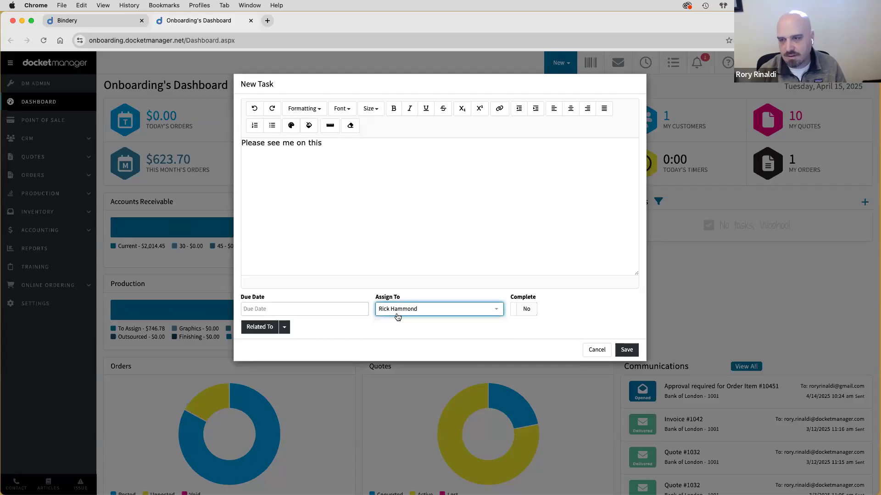
left_click(285, 330)
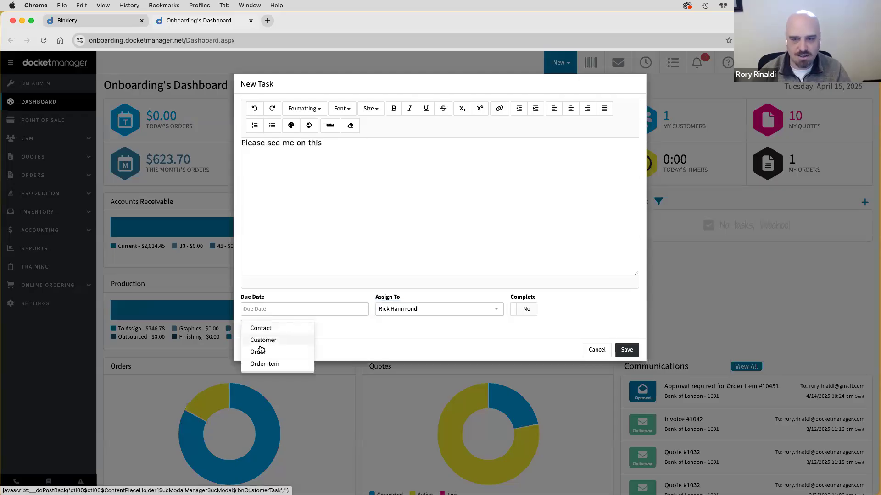
left_click(275, 364)
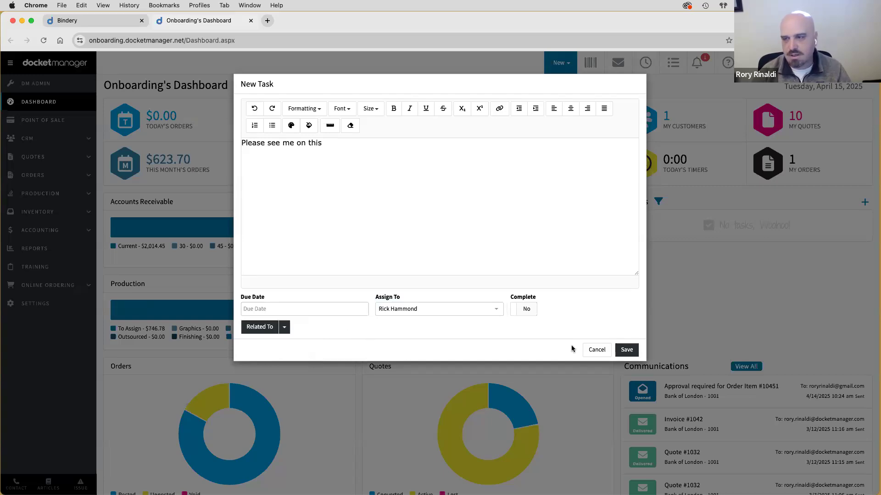
left_click(587, 348)
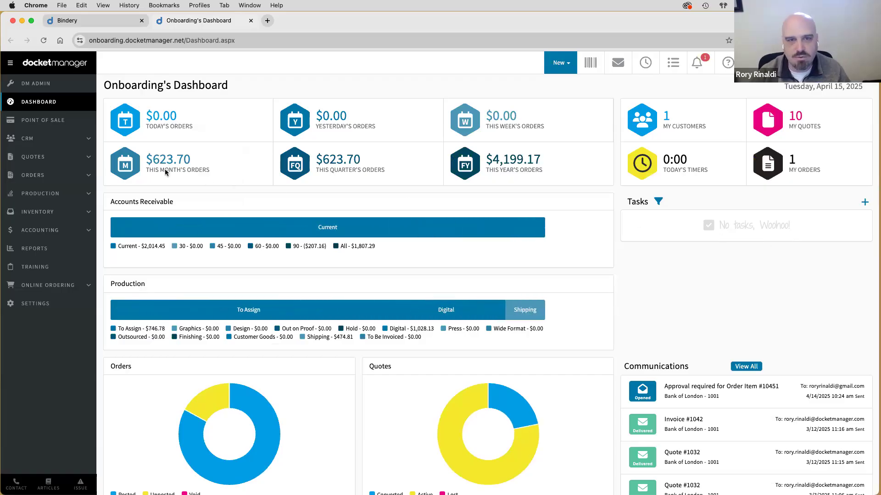
- Open quote #1025 Convention Collateral from the Quotes list in a new tab
mouse_move(33, 158)
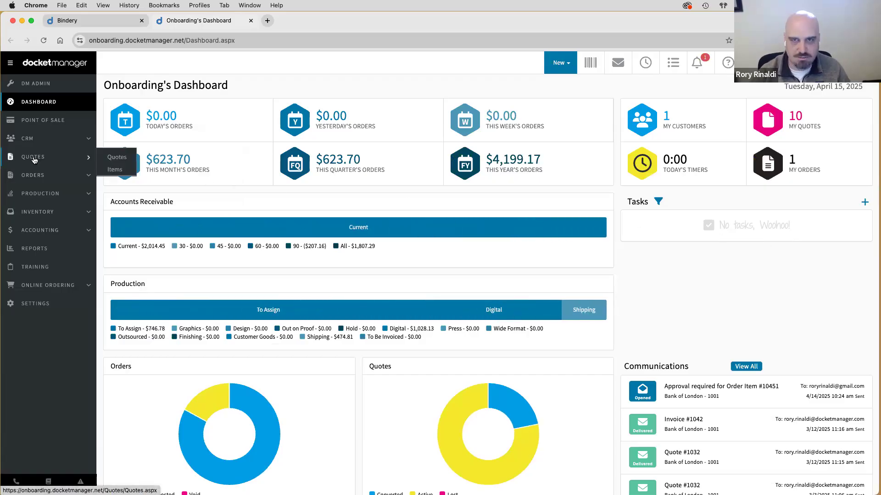
left_click(33, 159, "super")
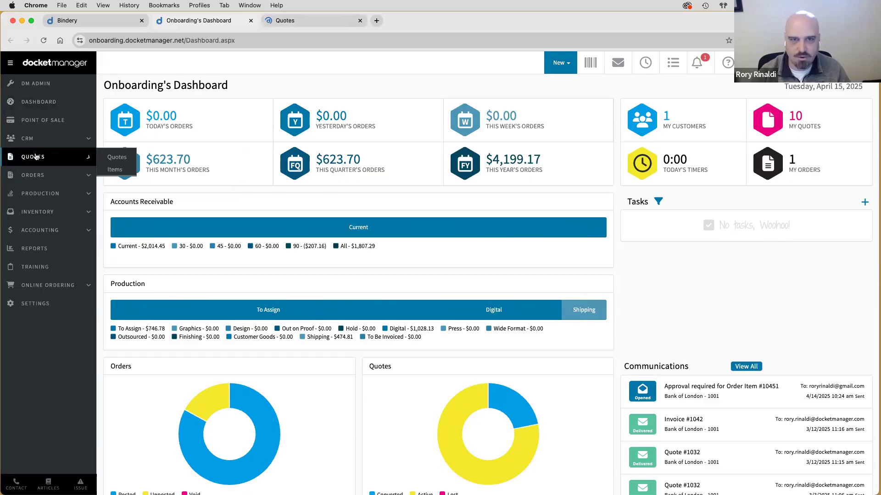
left_click(289, 21)
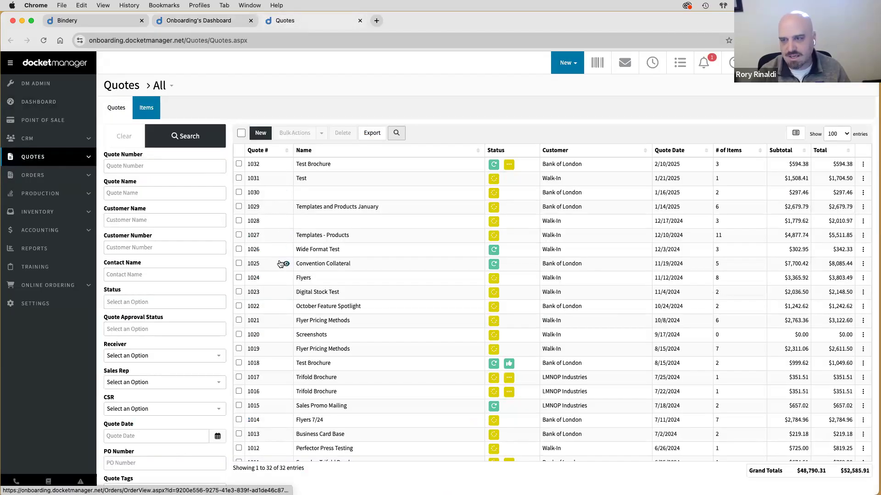
left_click(285, 264)
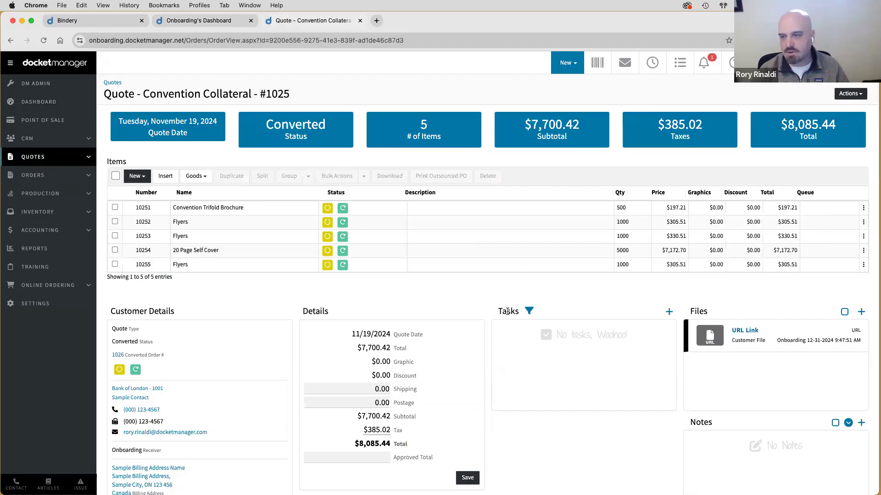
- Add the task 'Please see me on this', due 4/16/2025, assigned to the graphics staff user
left_click(669, 312)
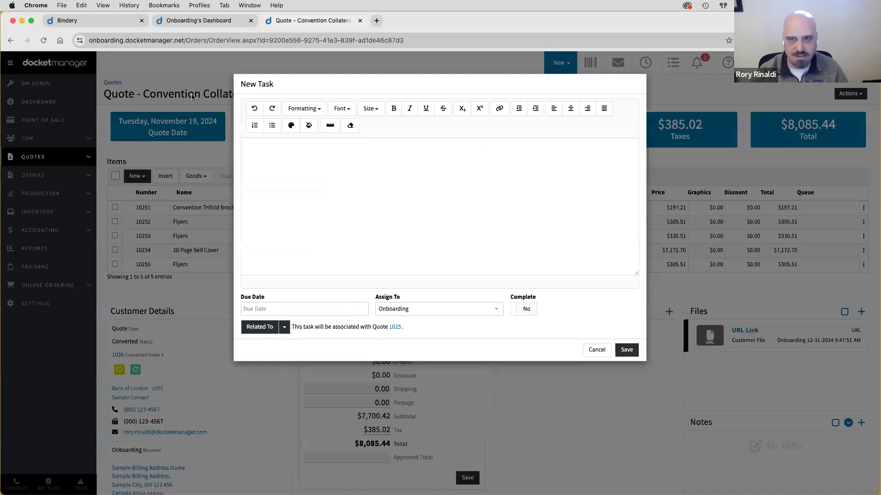
type("Pleqase")
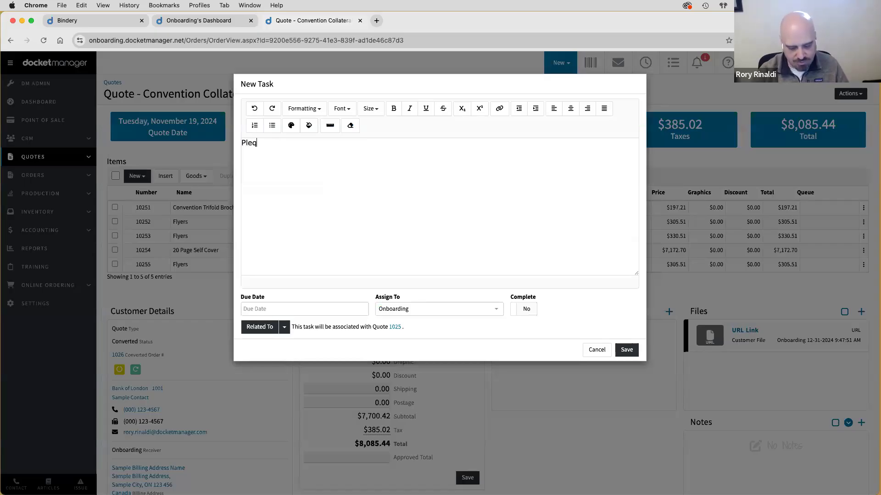
key("BackSpace")
key("BackSpace")
key("BackSpace")
key("BackSpace")
type("a")
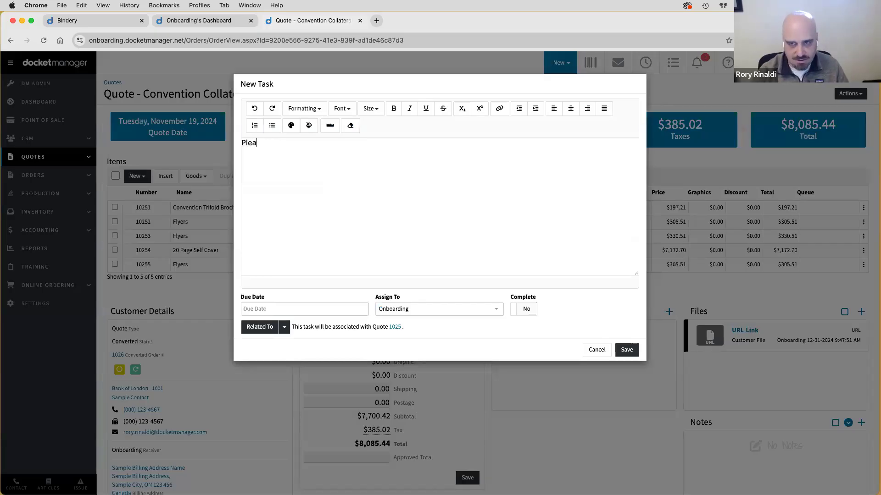
type("se see me")
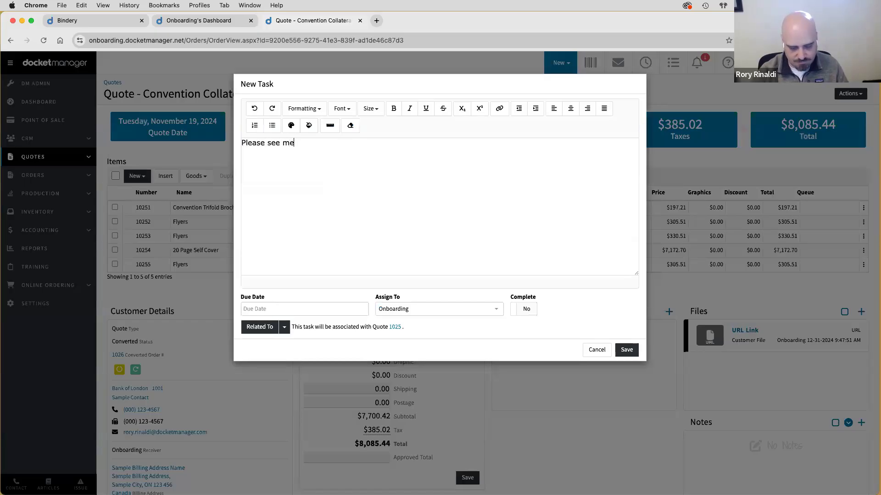
type(" on this")
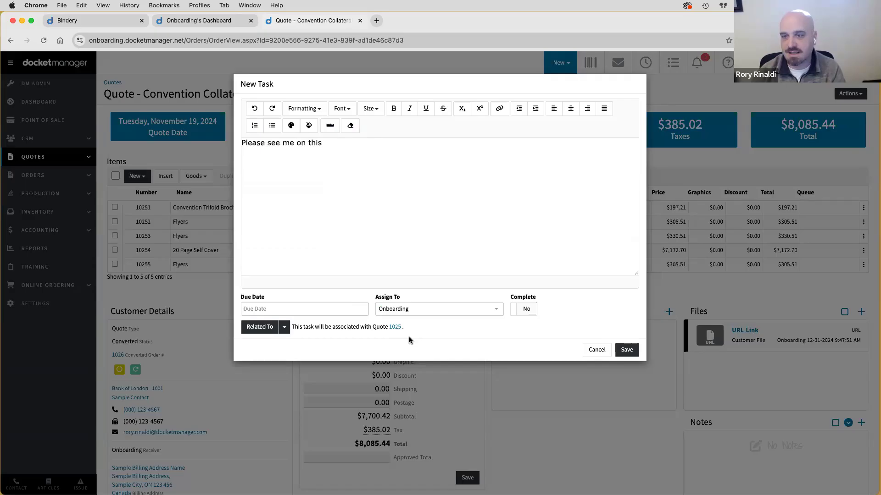
left_click(258, 309)
left_click(296, 387)
left_click(413, 310)
left_click(416, 336)
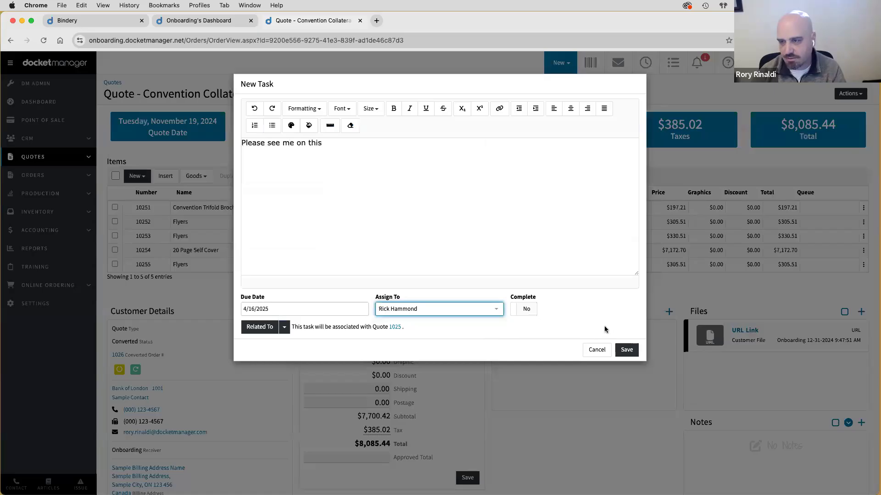
left_click(627, 350)
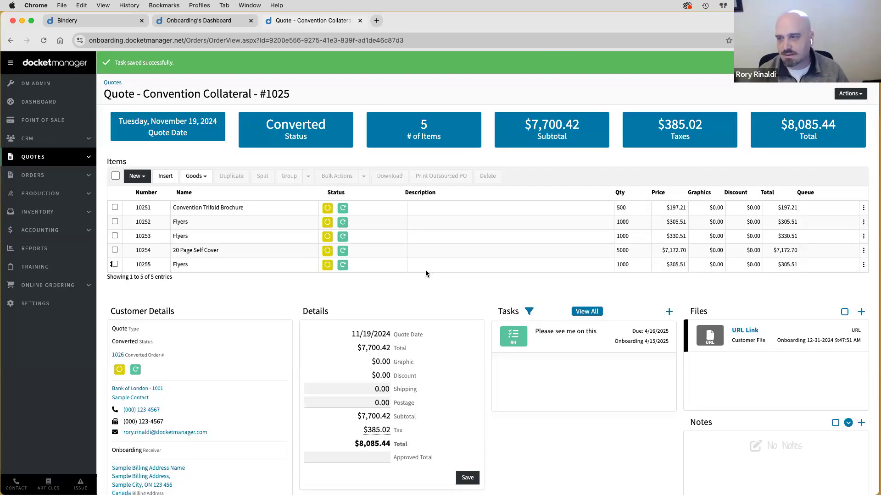
- Close the old dashboard tab and switch identity to the graphics staff user's dashboard
left_click(56, 86)
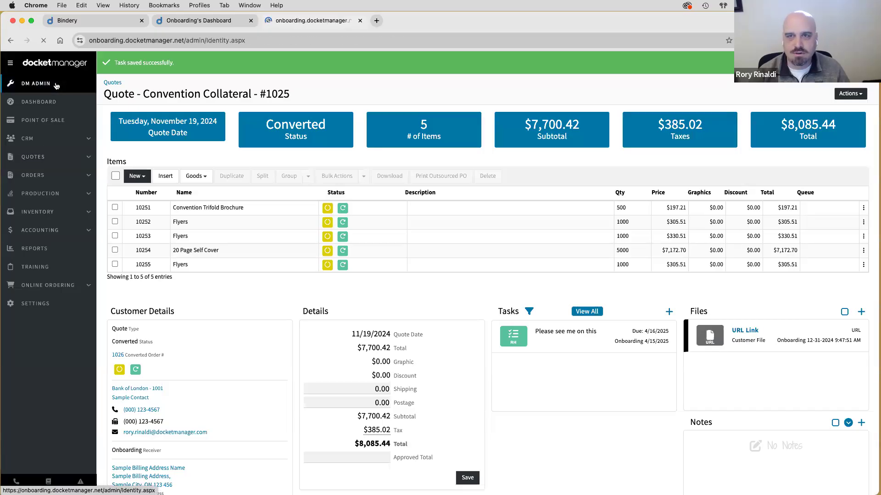
left_click(251, 20)
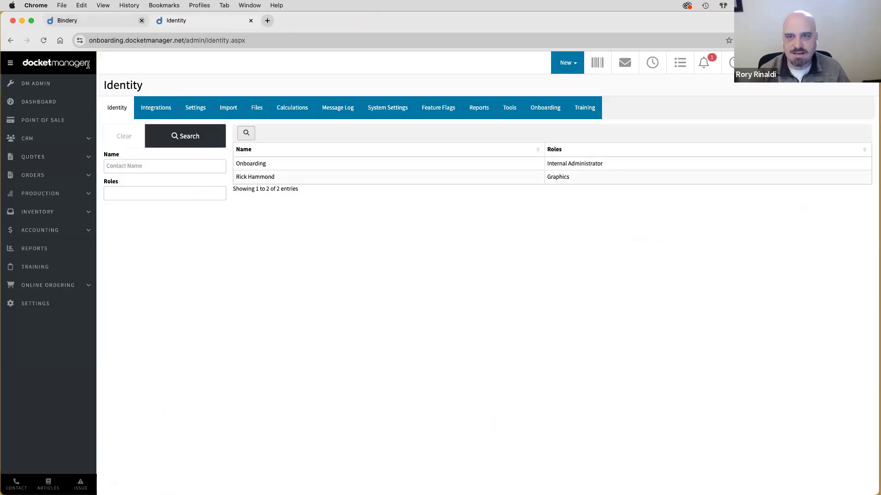
left_click(252, 177)
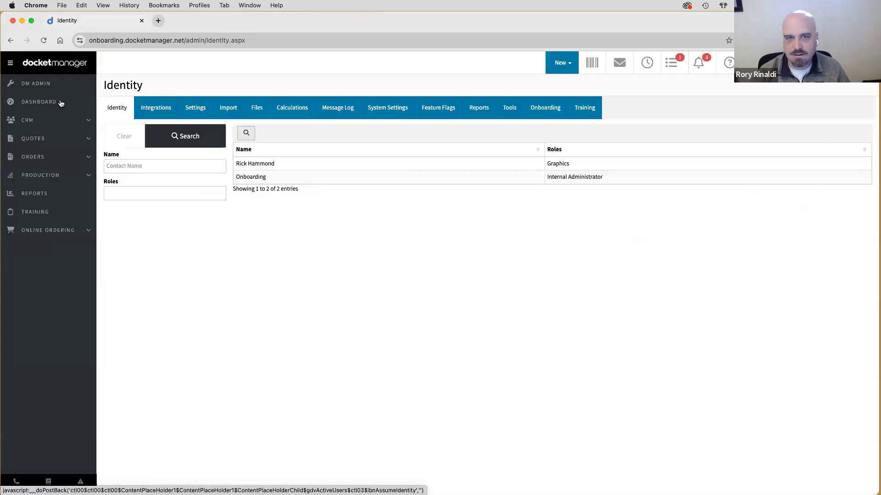
left_click(60, 101)
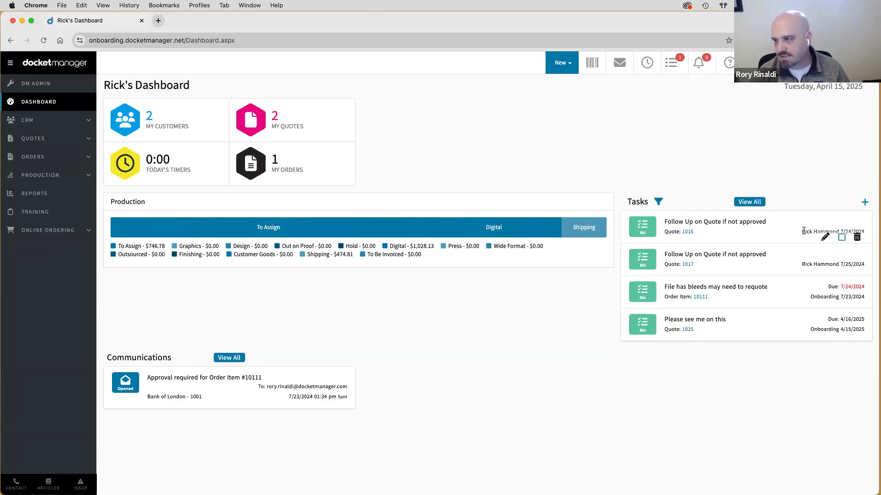
- Check quote 1025 from the task, then mark 'Please see me on this' complete
left_click(690, 330)
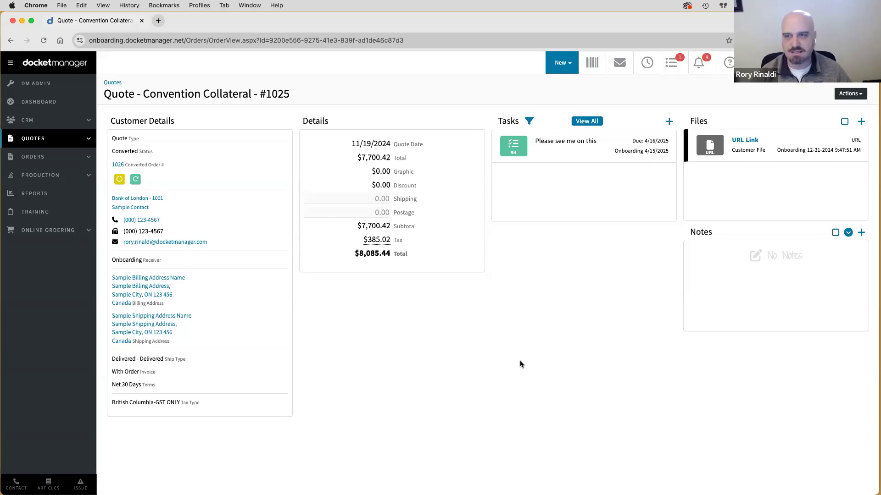
left_click(10, 41)
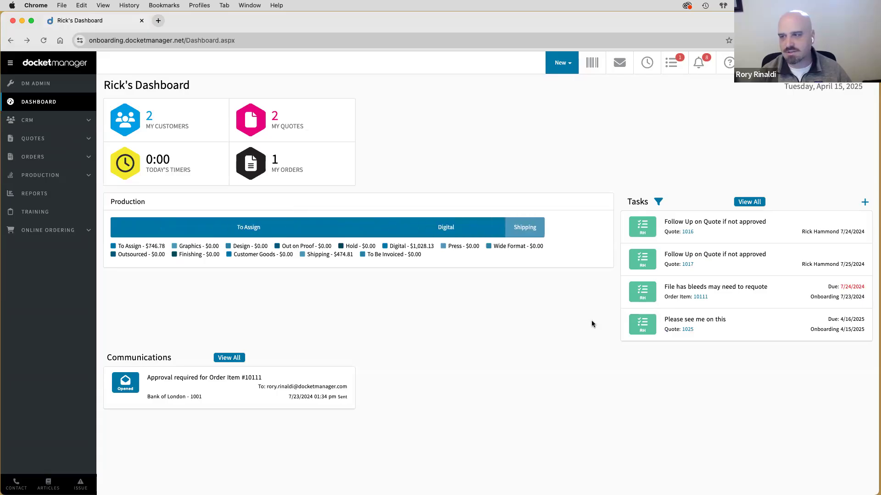
left_click(696, 65)
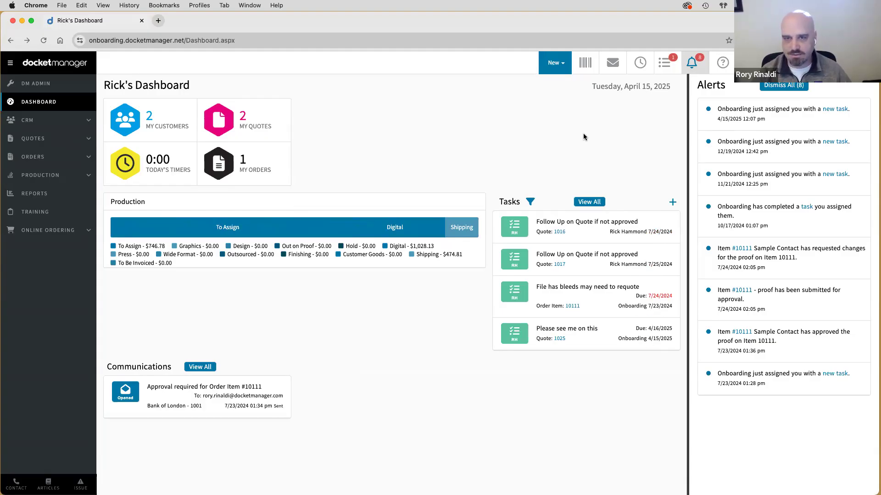
mouse_move(652, 349)
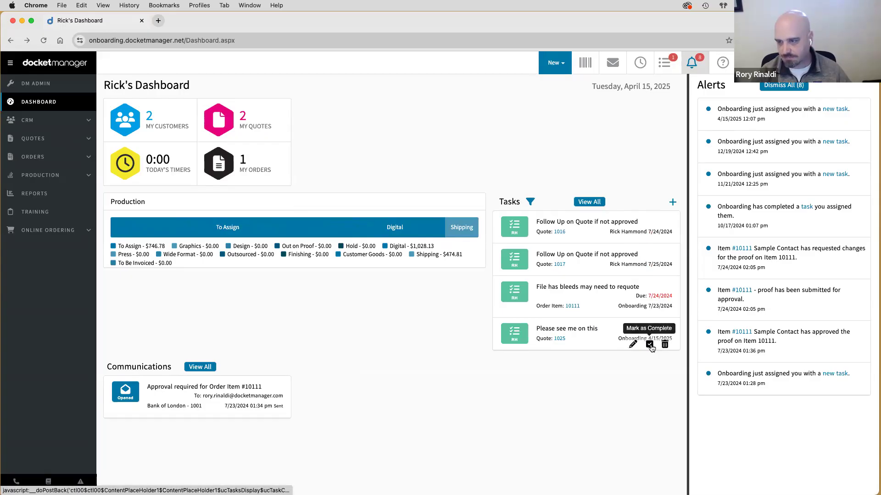
left_click(651, 346)
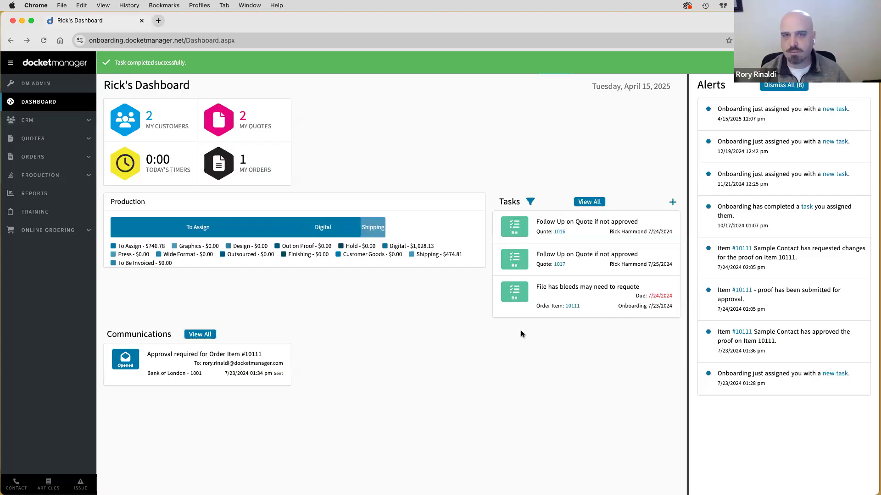
left_click(39, 85)
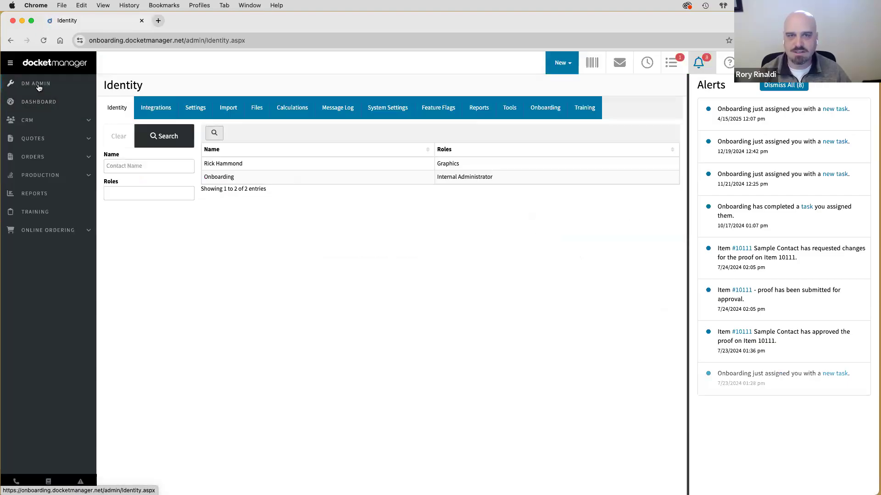
- Switch back to the Onboarding administrator, close the Alerts panel, and go to Settings
left_click(230, 179)
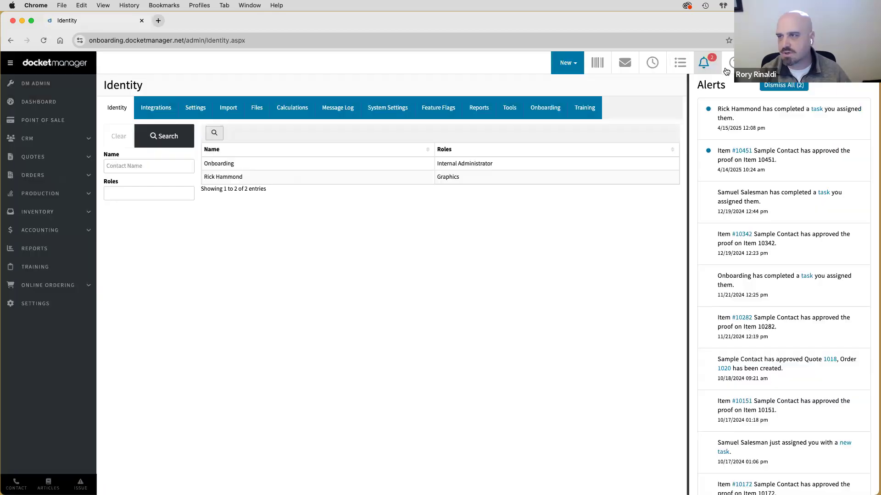
left_click(706, 68)
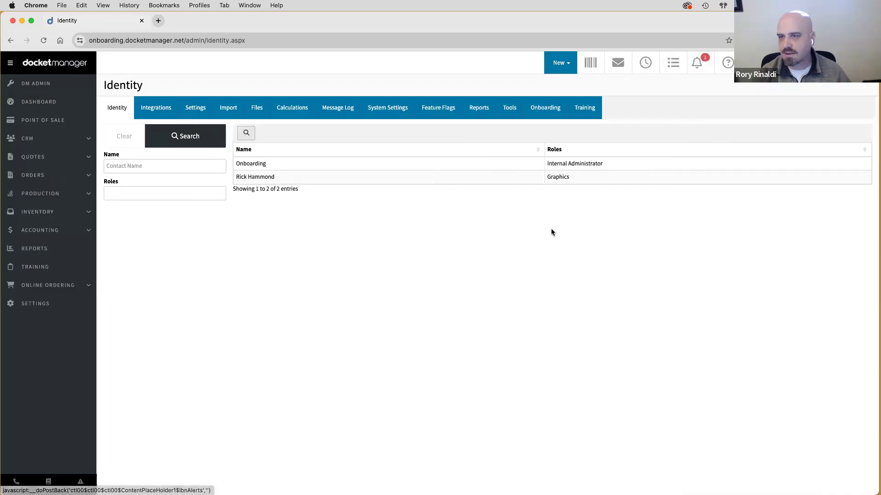
left_click(37, 304)
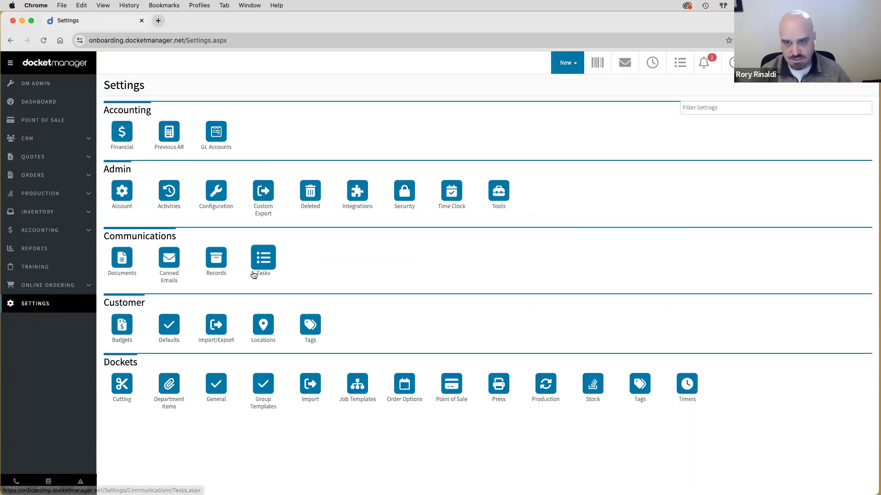
- Open the 12-task list under Communications settings and view the Convention Collateral quote in a new tab
double_click(174, 239)
left_click(263, 258)
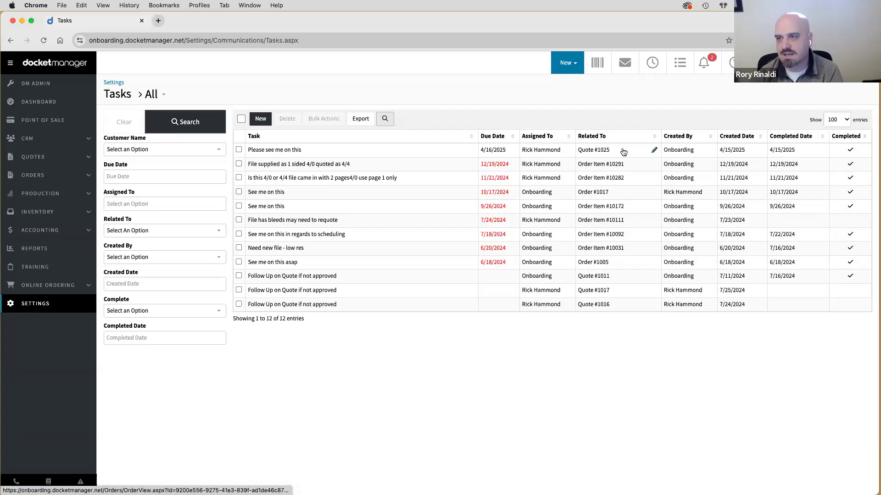
left_click(641, 153, "super")
left_click(211, 17)
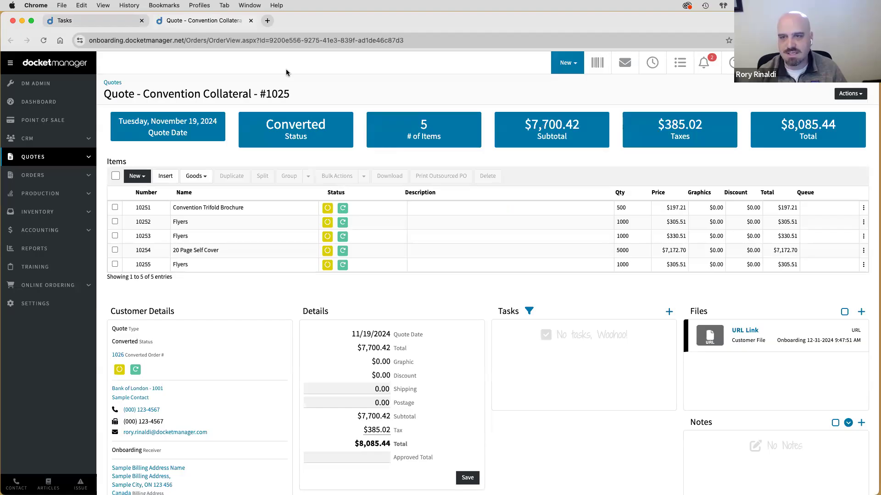
left_click(249, 21)
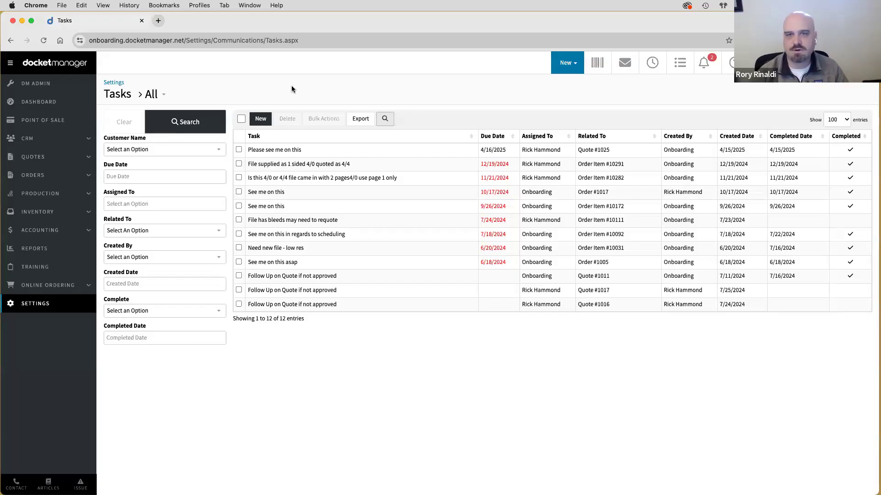
- Review Training & Onboarding, highlighting the Additional Resources heading, then return to the dashboard
left_click(37, 267)
scroll(203, 274, "down", 4)
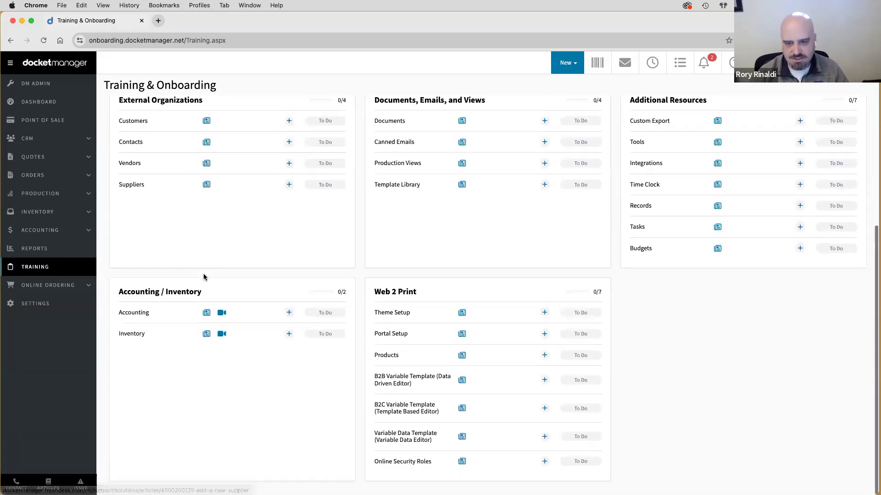
scroll(203, 275, "up", 3)
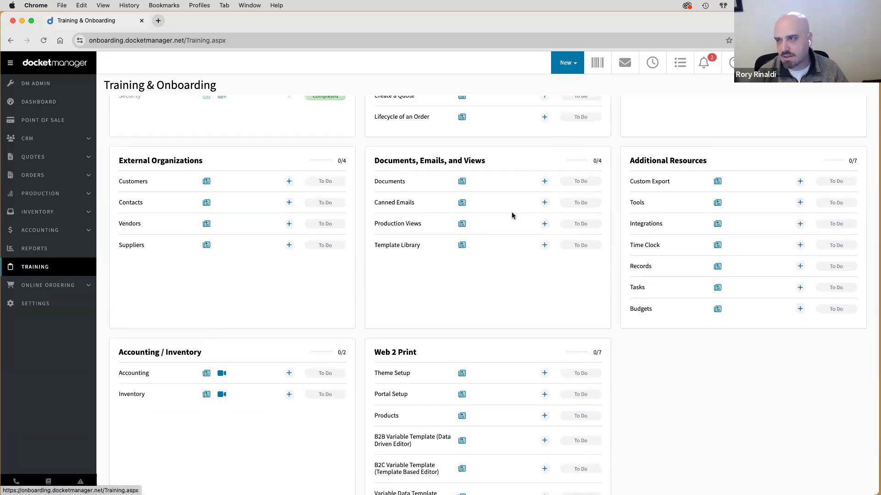
left_click_drag(629, 160, 707, 161)
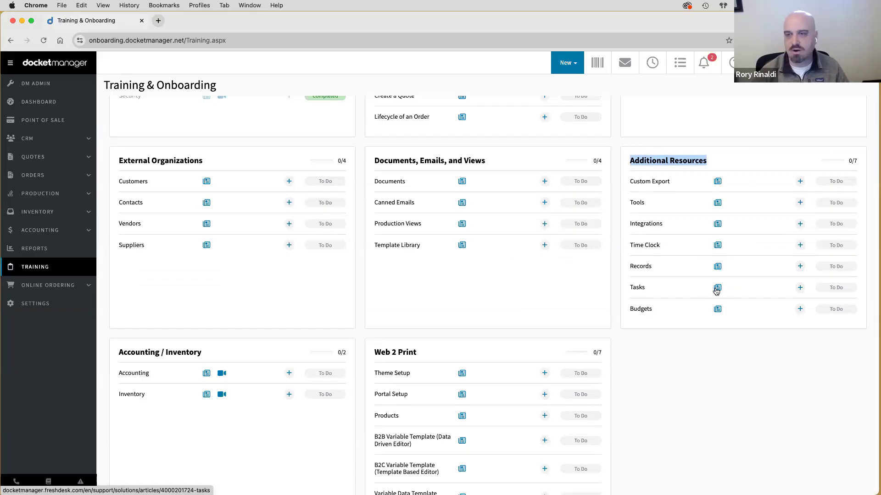
left_click(527, 314)
left_click(39, 110)
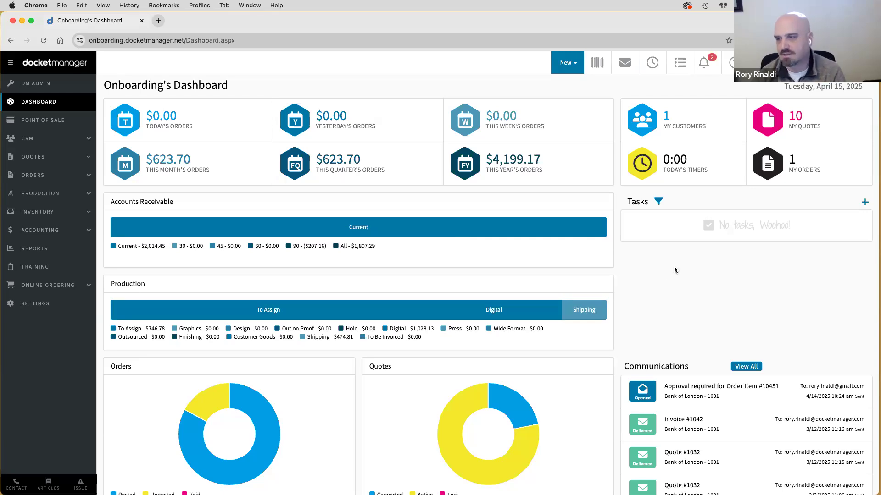
- Scroll through the dashboard widgets, highlighting the Communications section, then open Training & Onboarding
scroll(674, 266, "down", 2)
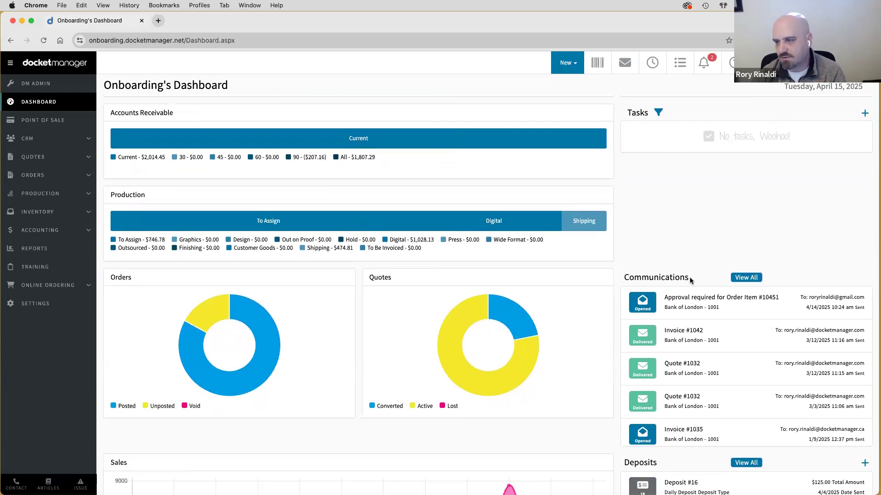
left_click_drag(689, 277, 616, 280)
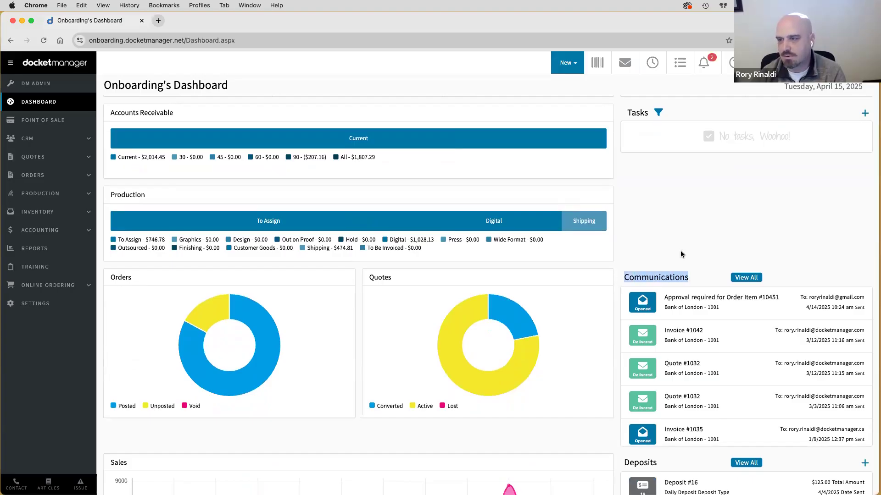
left_click(680, 250)
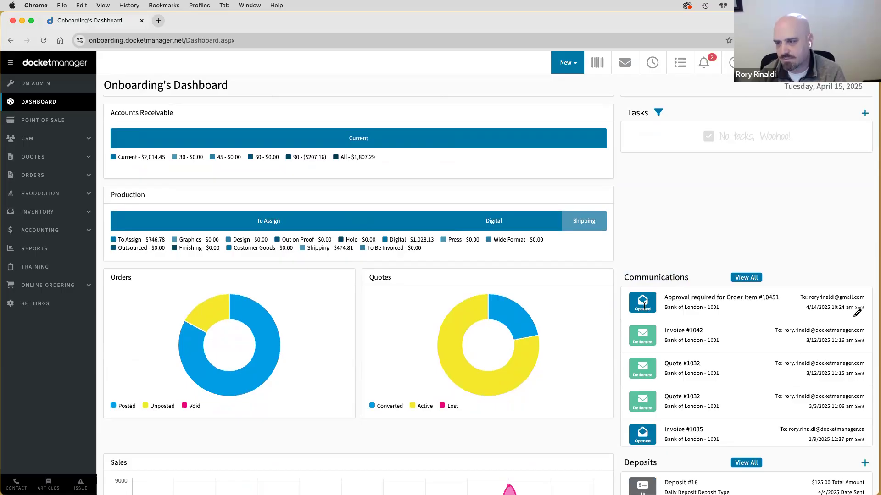
scroll(645, 335, "down", 5)
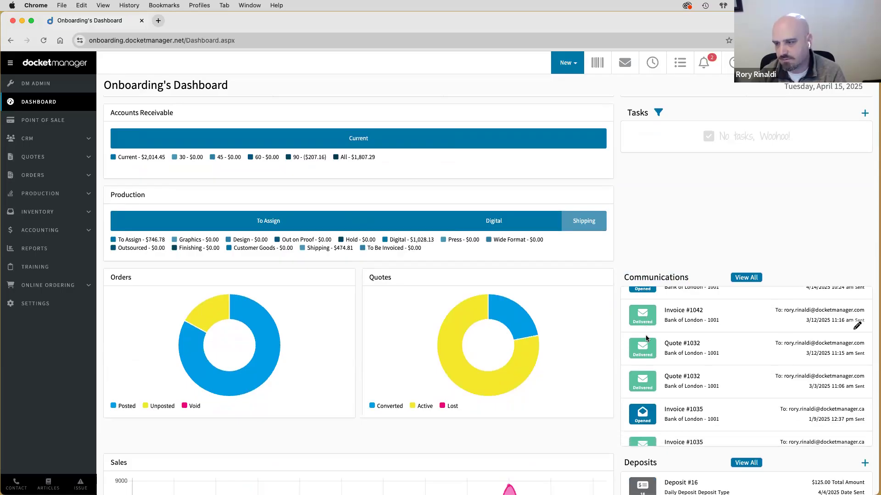
scroll(645, 336, "up", 6)
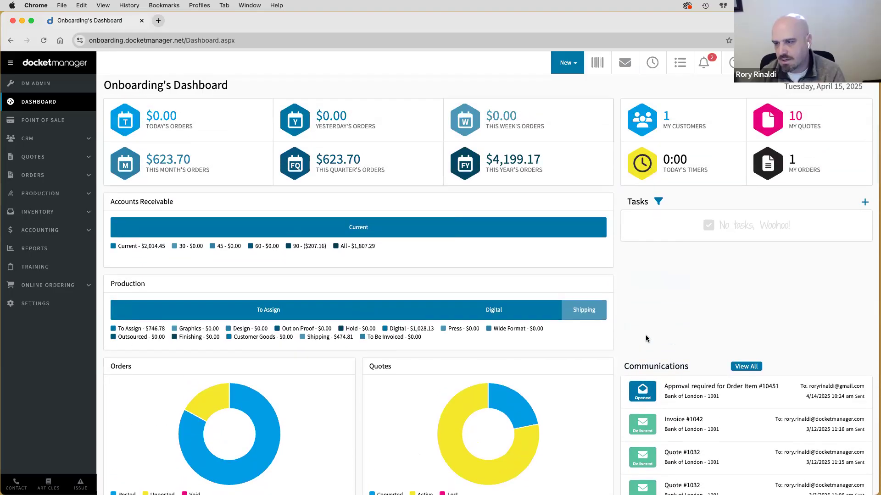
scroll(645, 337, "down", 3)
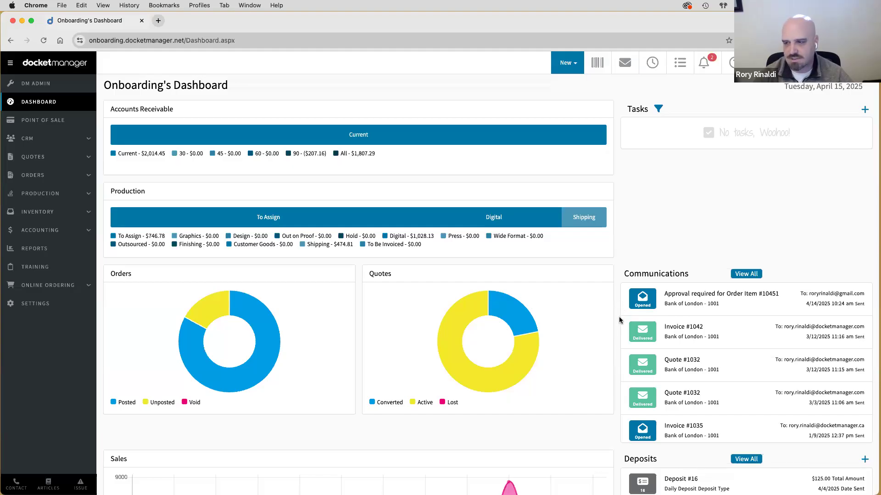
scroll(619, 320, "down", 5)
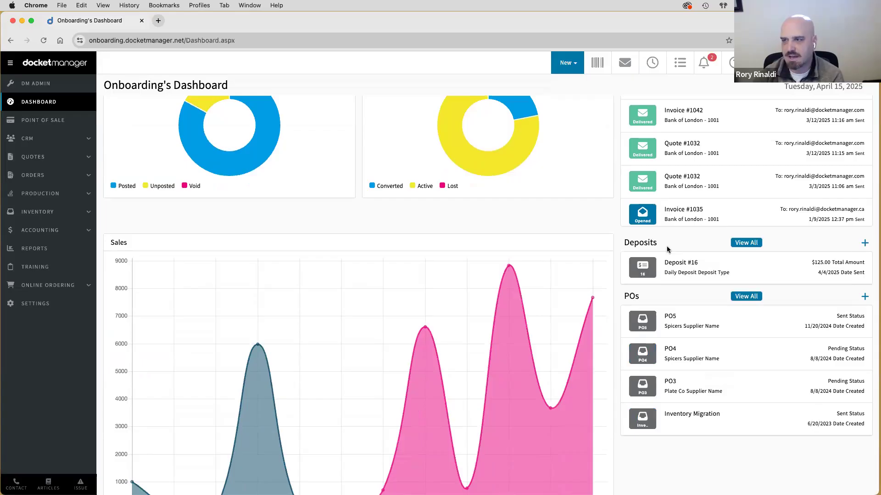
left_click(40, 269)
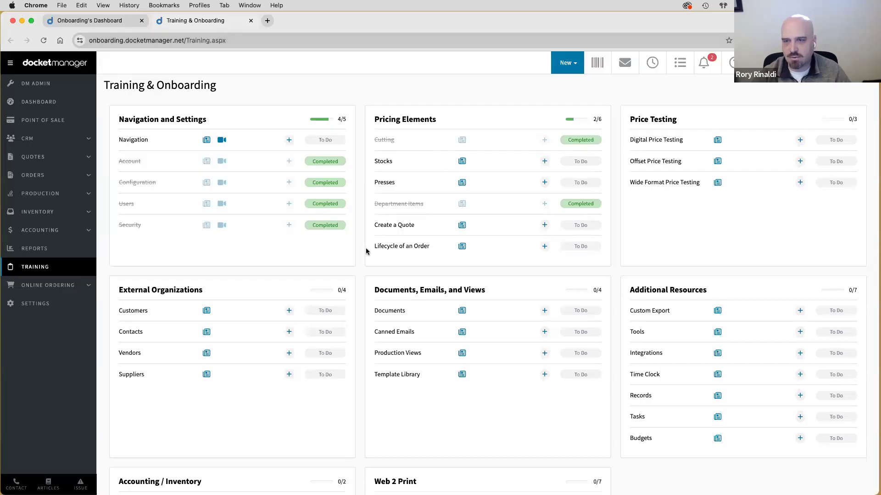
- Point out the Accounting training article and close the Training & Onboarding tab with Cmd+W
scroll(366, 251, "down", 5)
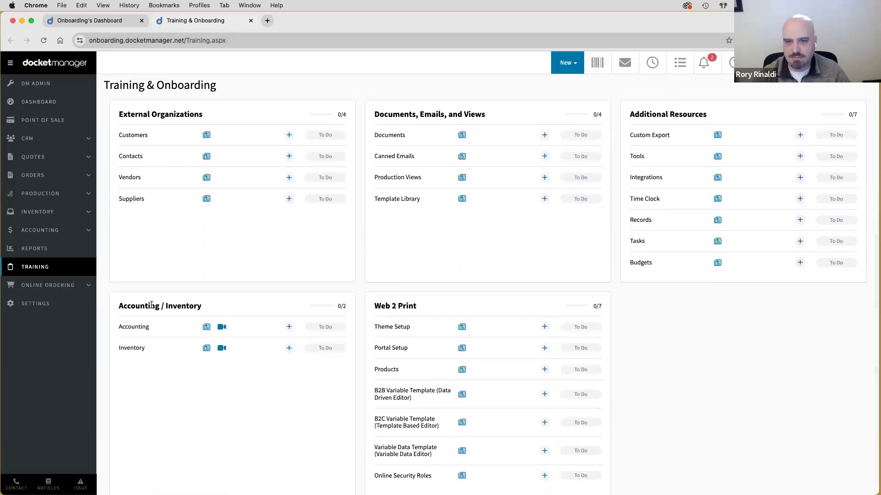
double_click(133, 327)
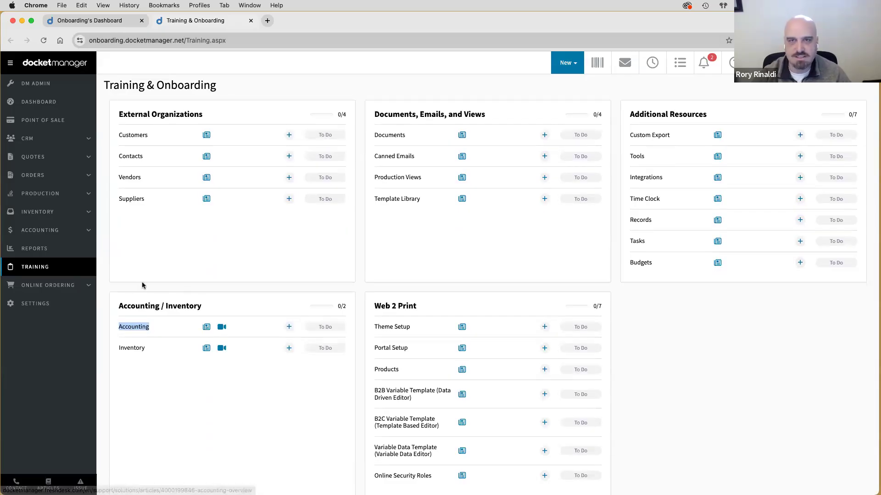
key("super+w")
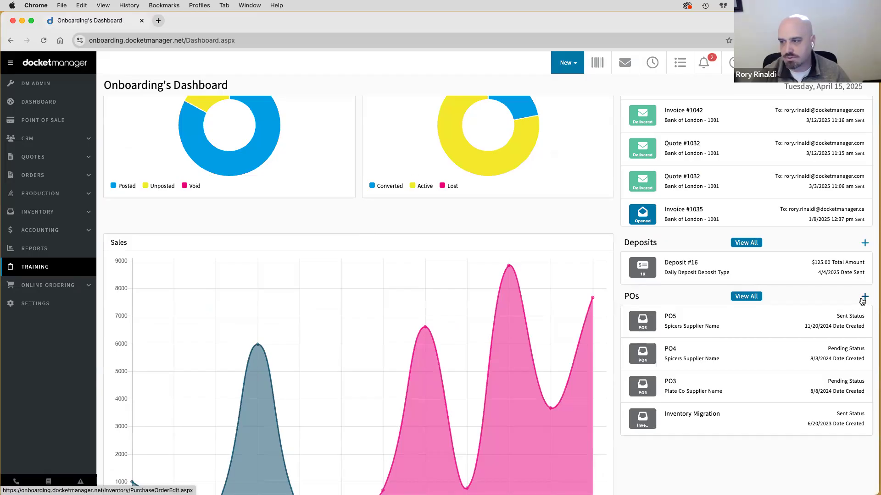
mouse_move(30, 215)
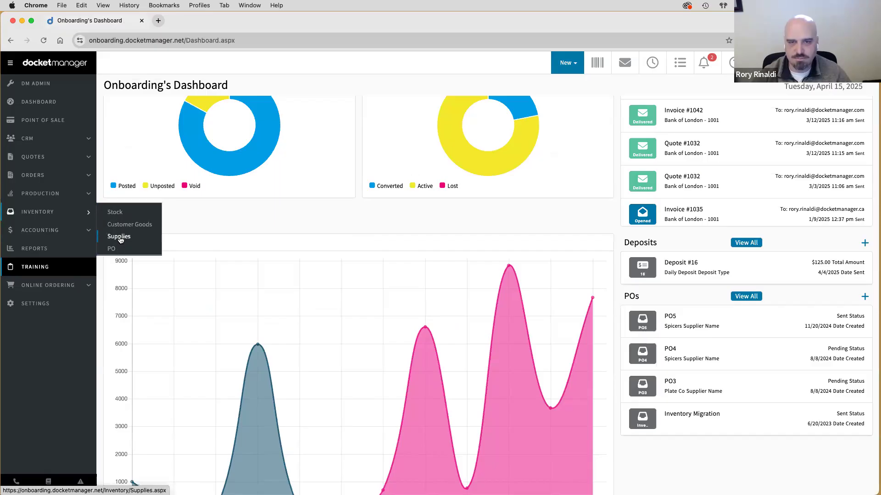
left_click(52, 263, "super")
left_click(192, 21)
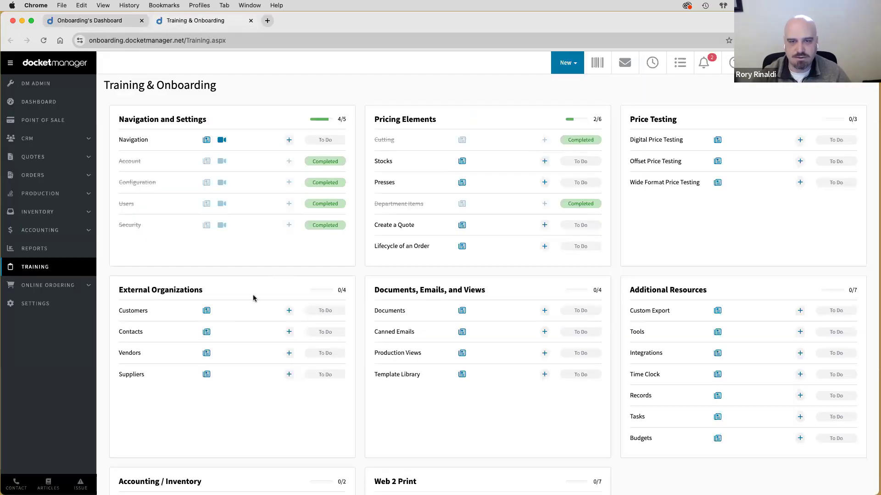
scroll(252, 297, "down", 5)
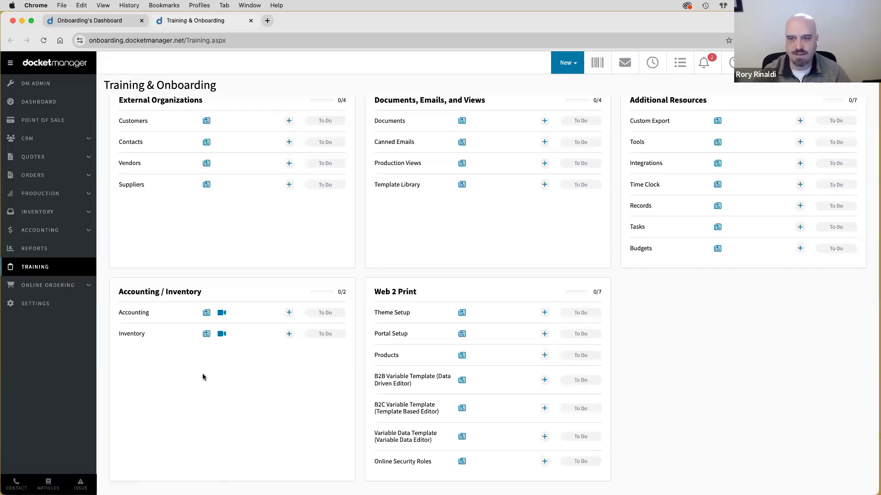
key("super+w")
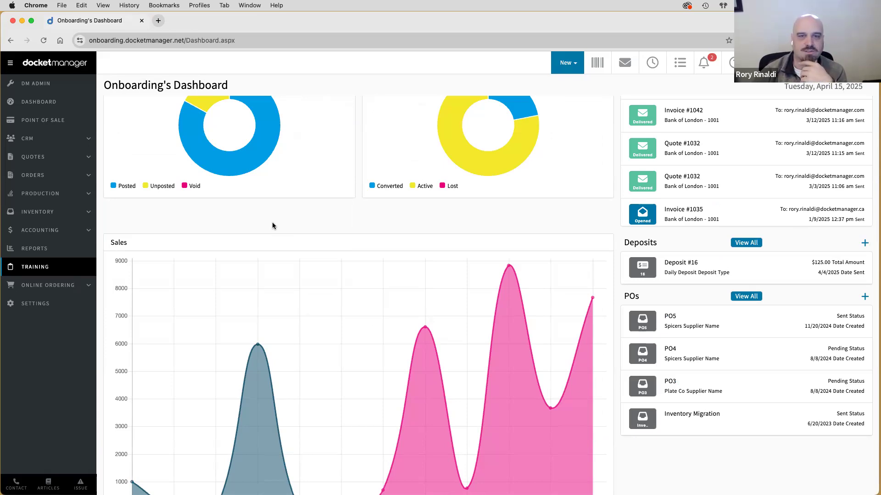
mouse_move(38, 198)
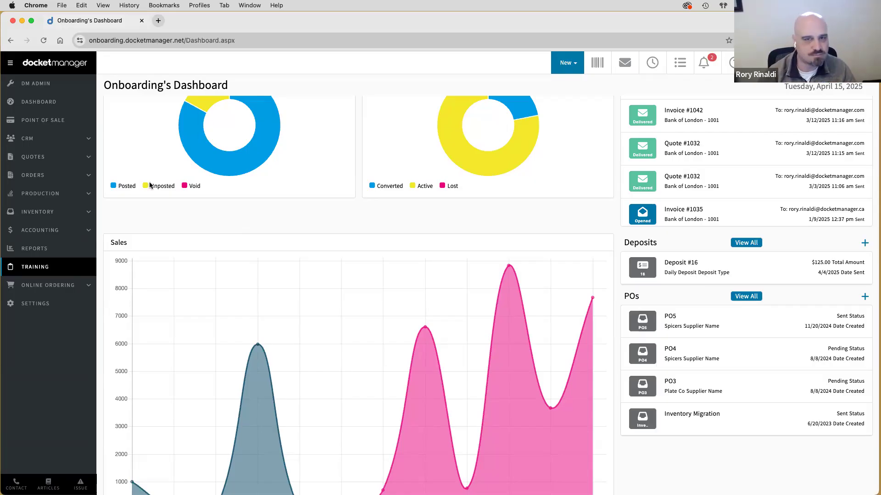
- Open the five-customer CRM list and start a new customer record
left_click(27, 143)
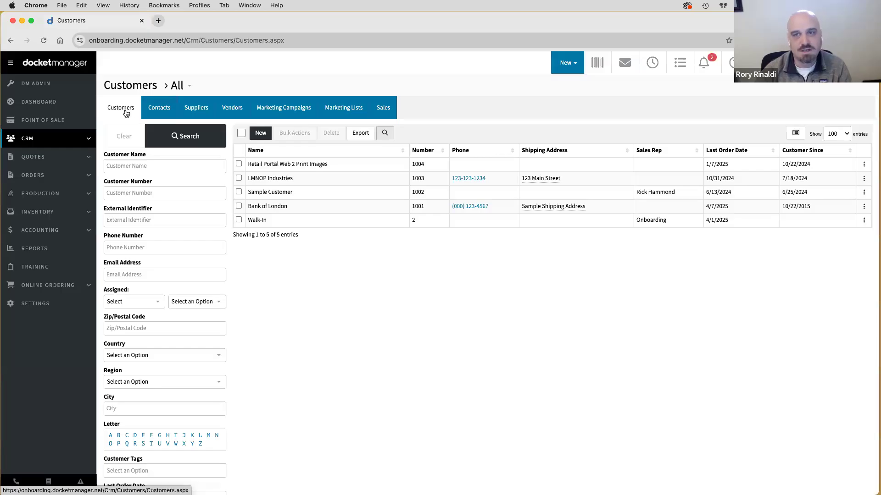
left_click(262, 137)
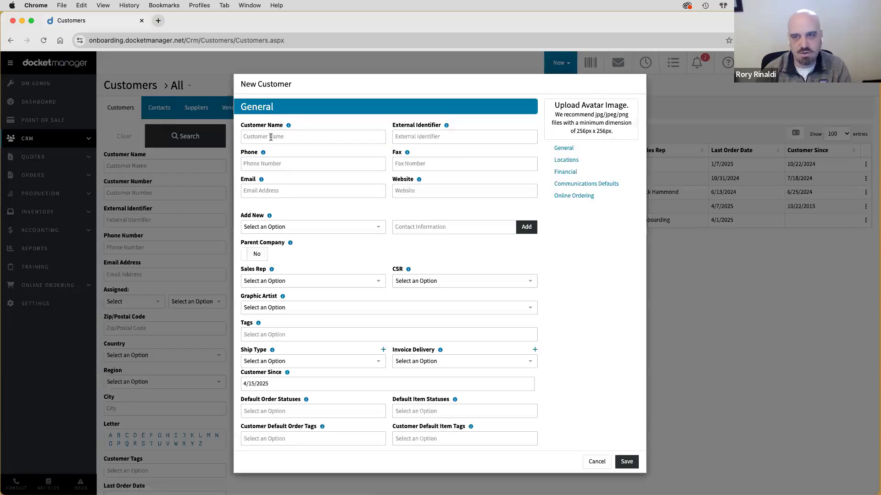
- Enter the customer's full name as Customer Name, replacing the 'Persons Name' placeholder
left_click(272, 138)
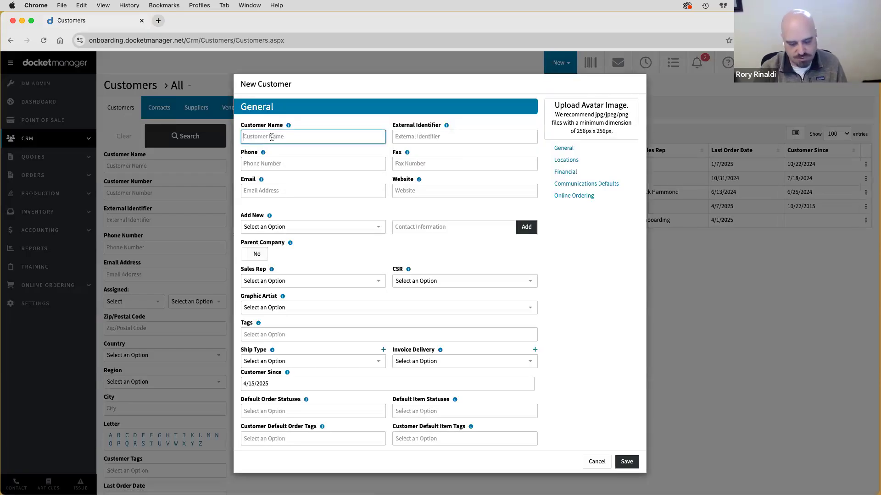
type("Persons Name")
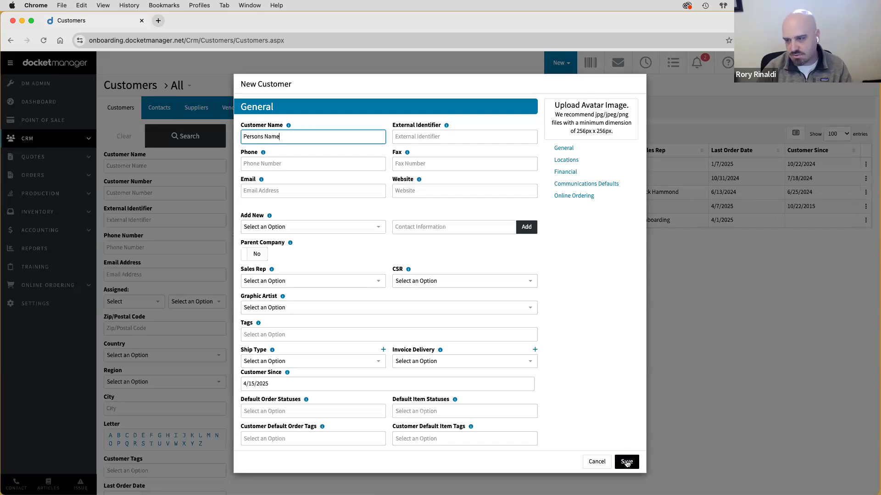
key("shift+alt+Left")
key("shift+alt+Left")
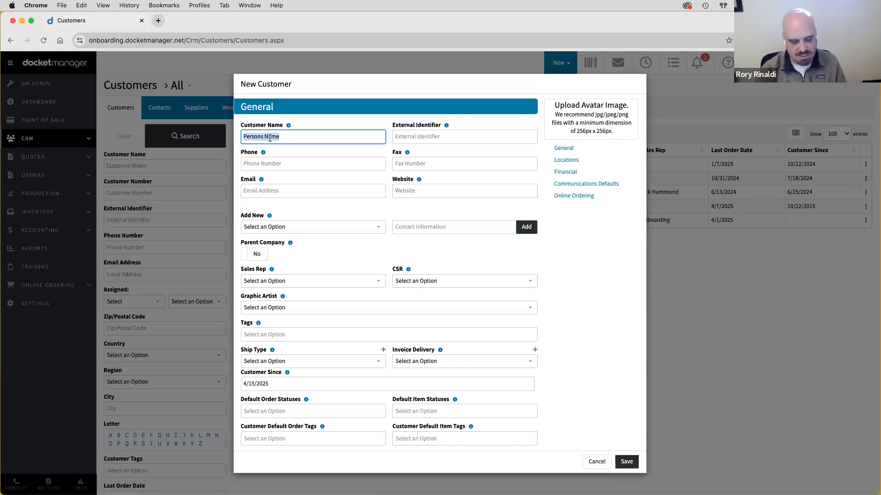
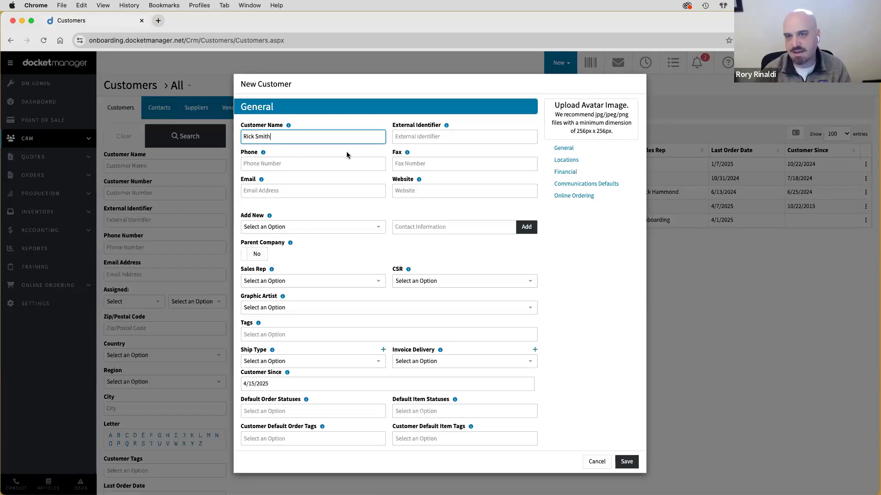
left_click(273, 169)
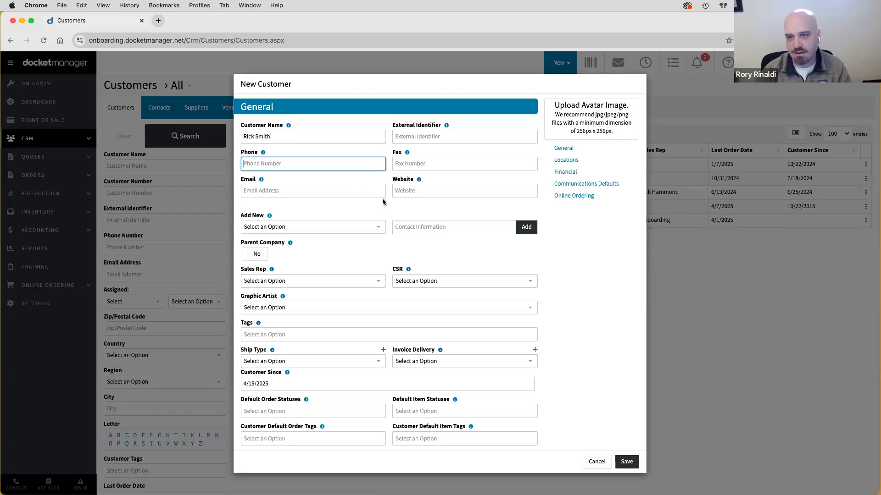
- Set the customer's Ship Type to Pickup - Pickup and Invoice Delivery to E-Mailed
scroll(383, 202, "down", 5)
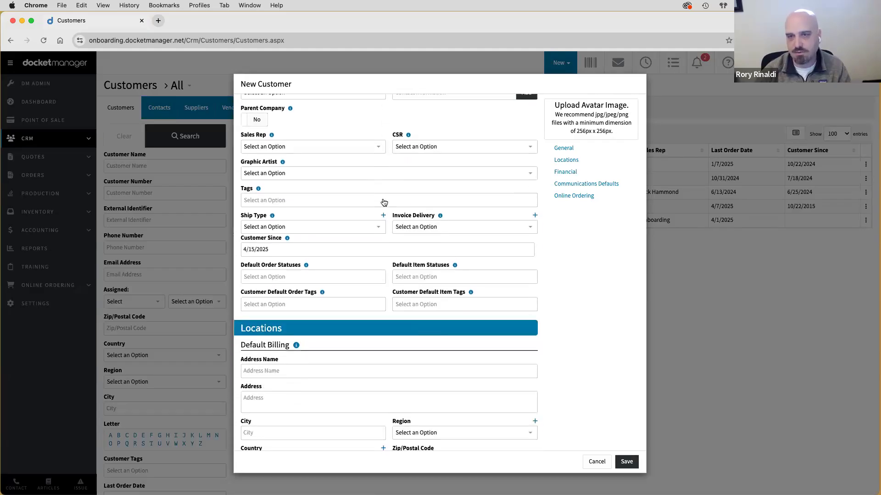
scroll(384, 202, "up", 3)
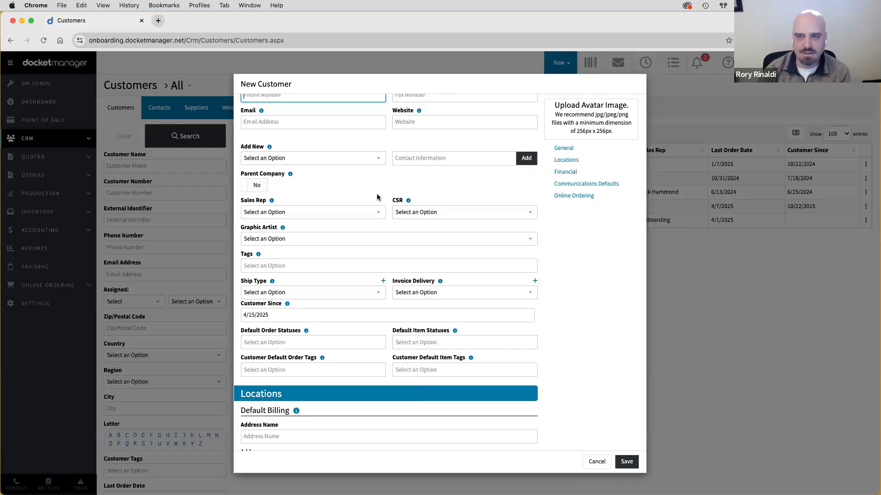
scroll(369, 185, "down", 1)
left_click(282, 278)
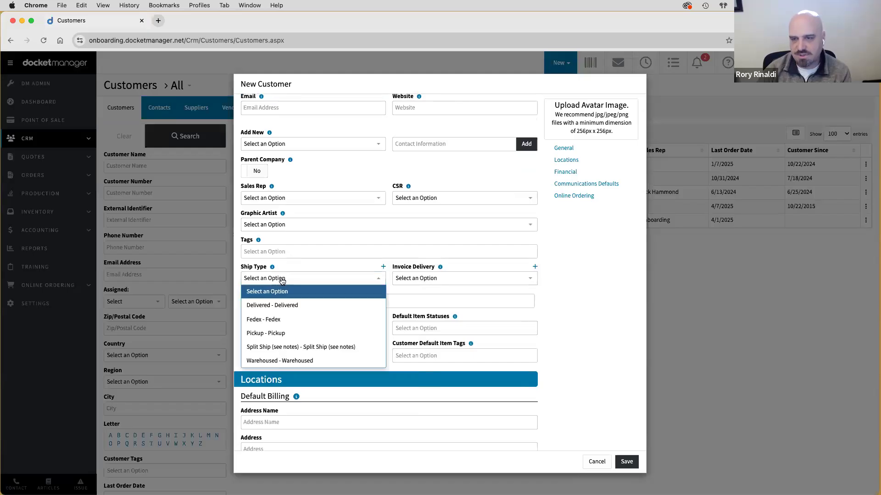
left_click(278, 334)
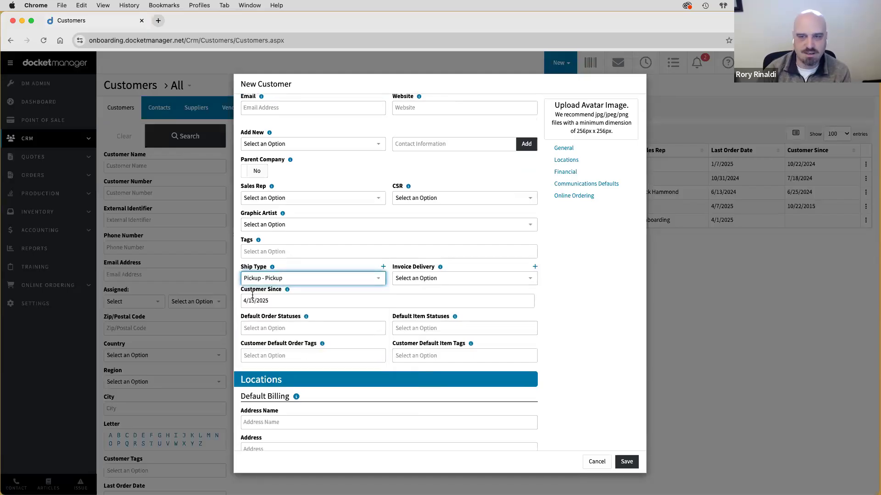
left_click(407, 279)
left_click(411, 303)
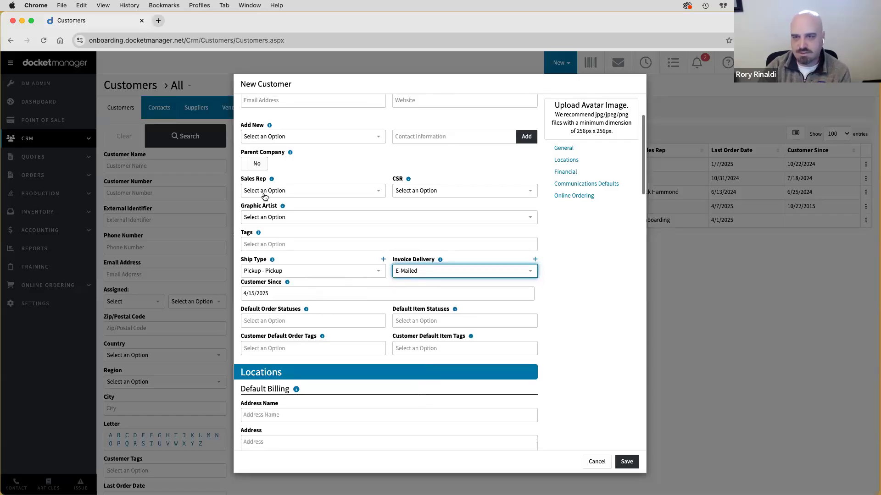
scroll(306, 170, "up", 2)
scroll(307, 171, "up", 2)
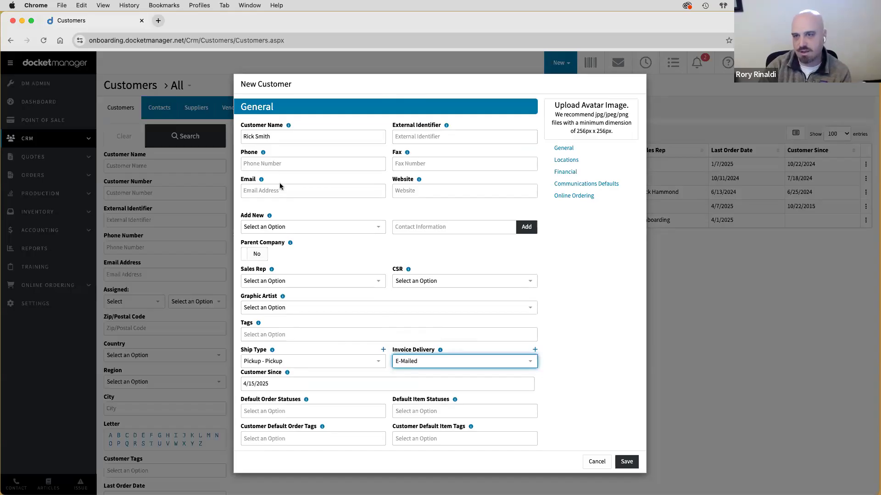
scroll(281, 186, "down", 3)
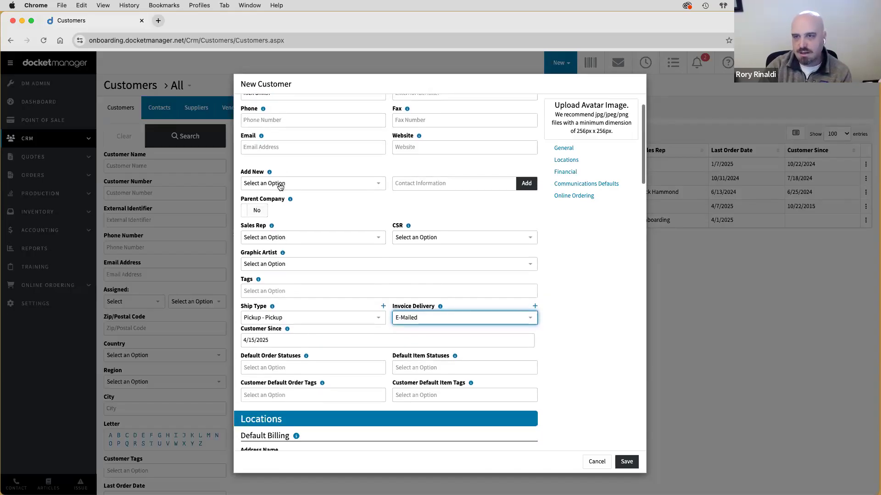
scroll(280, 186, "down", 1)
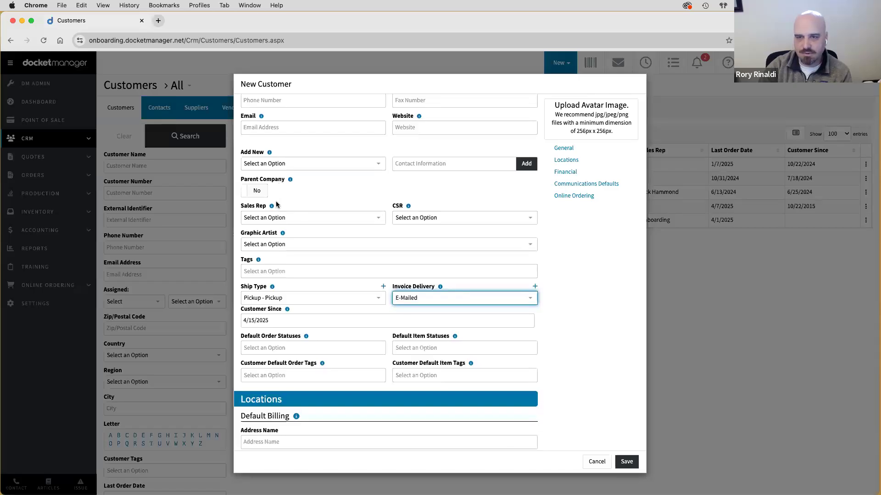
left_click(251, 219)
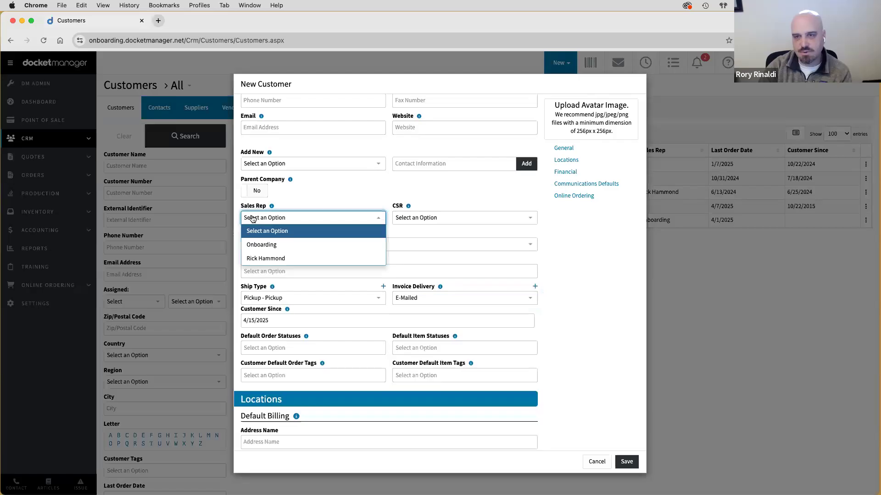
left_click(447, 218)
left_click(370, 189)
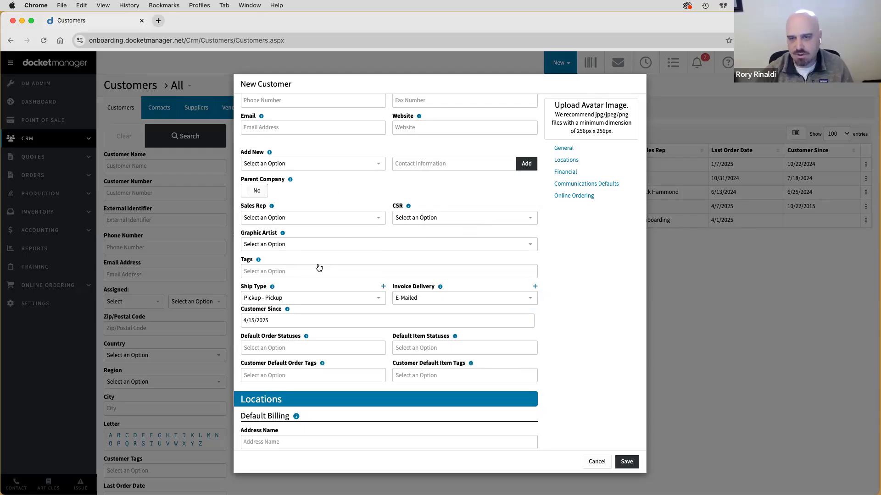
left_click(275, 270)
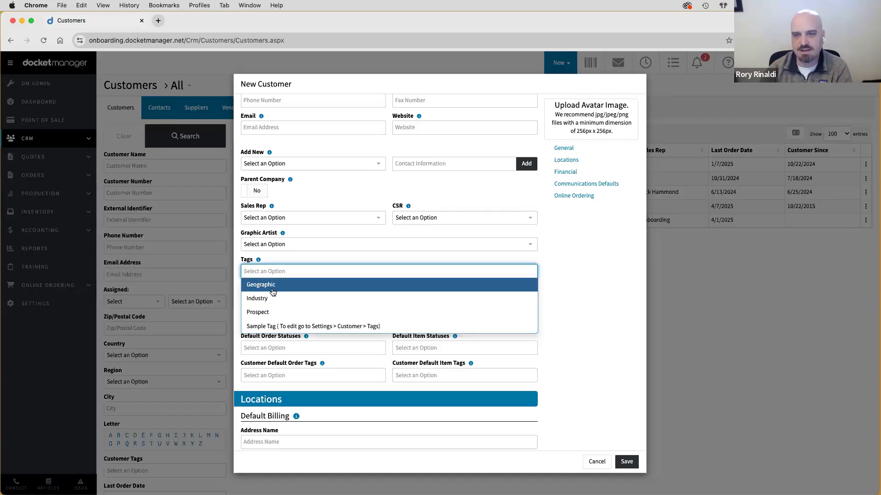
left_click(288, 256)
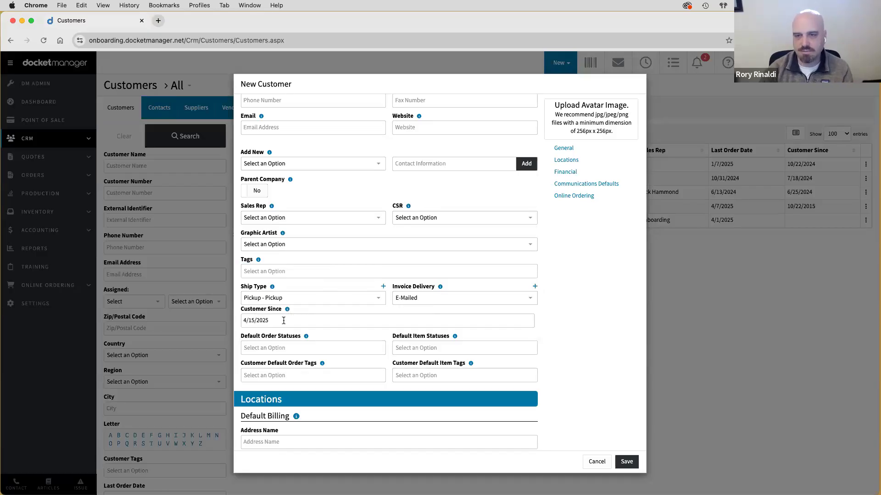
scroll(283, 320, "down", 3)
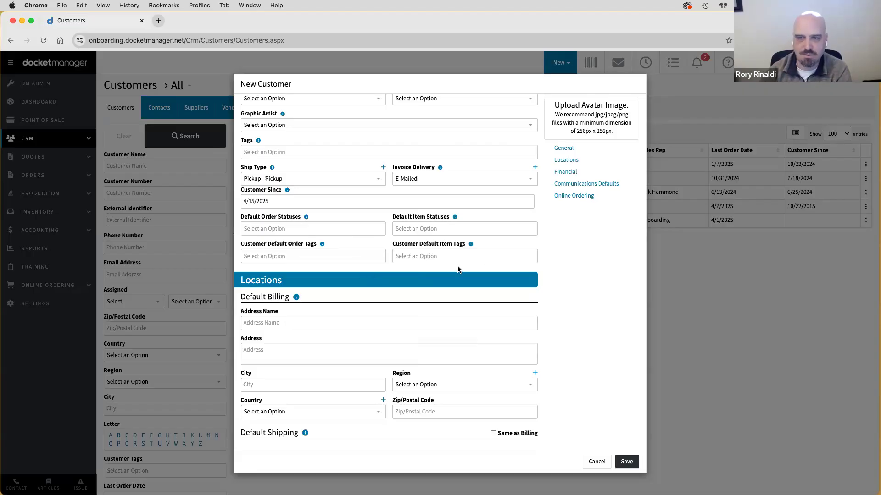
scroll(458, 270, "down", 3)
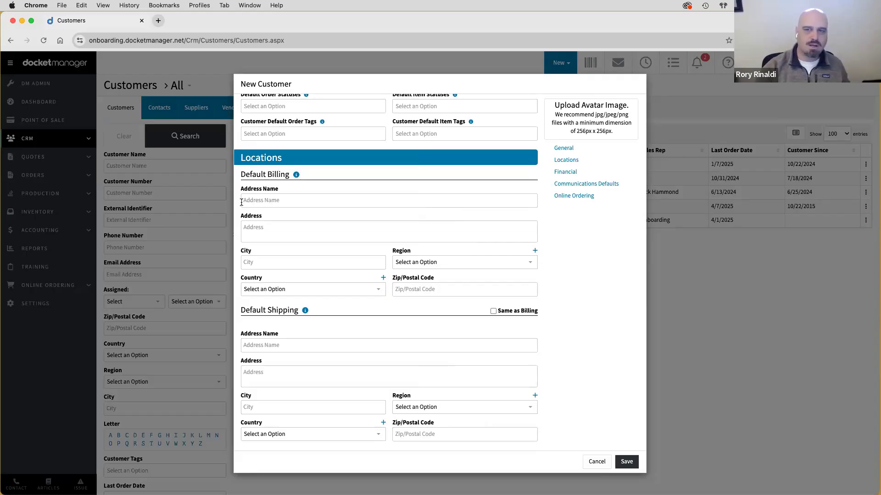
left_click(266, 200)
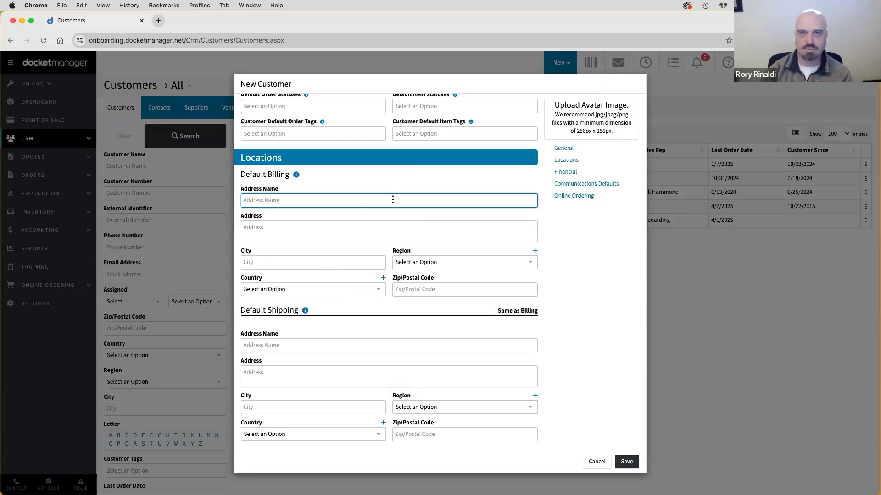
left_click(305, 186)
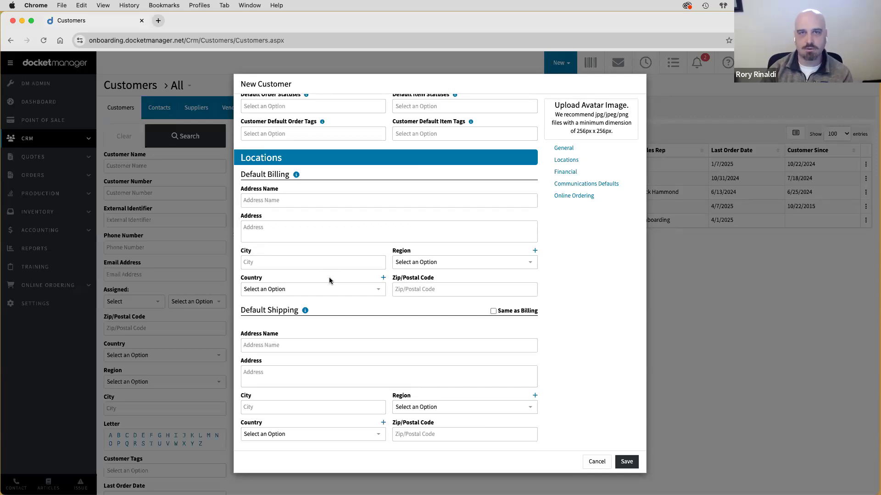
scroll(339, 275, "down", 3)
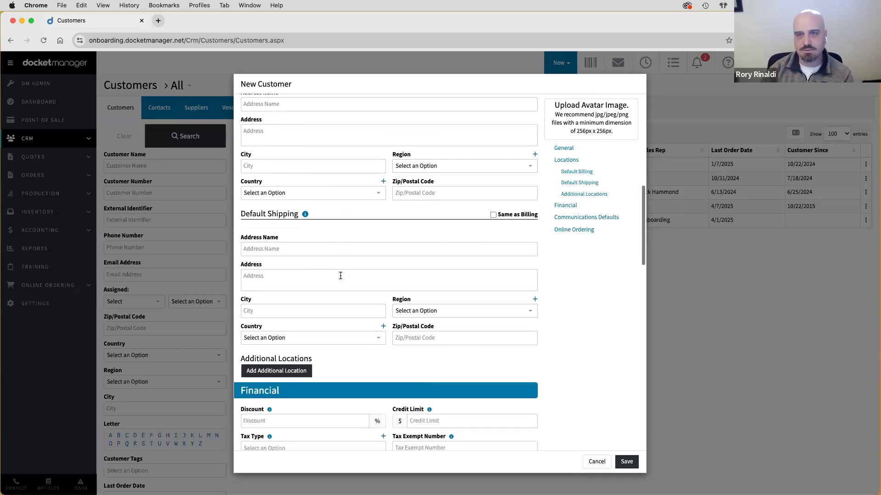
scroll(282, 257, "down", 2)
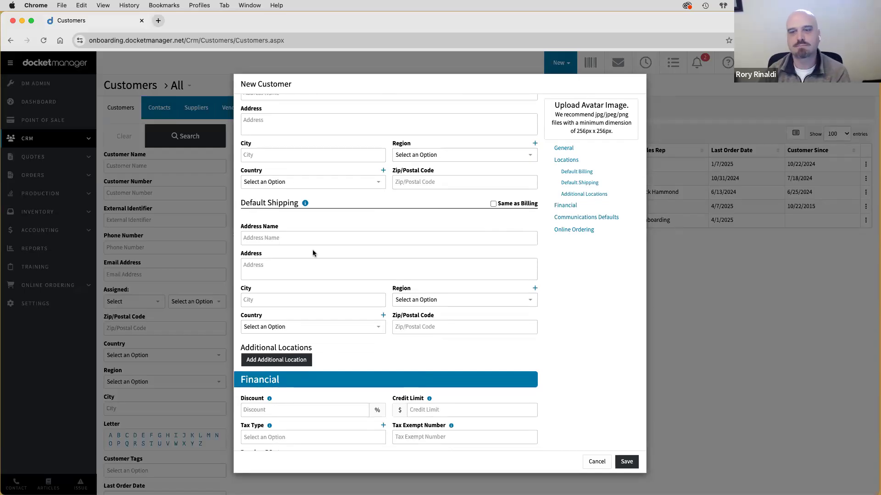
left_click(283, 360)
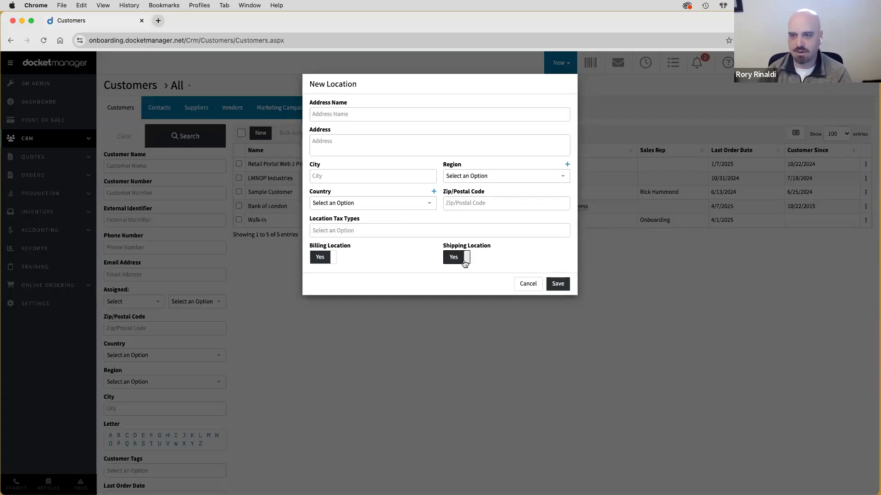
left_click(521, 284)
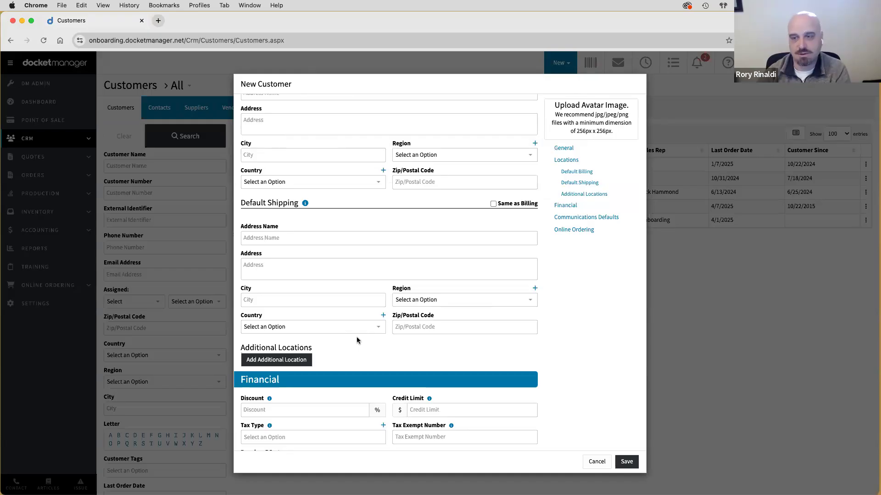
scroll(356, 340, "down", 3)
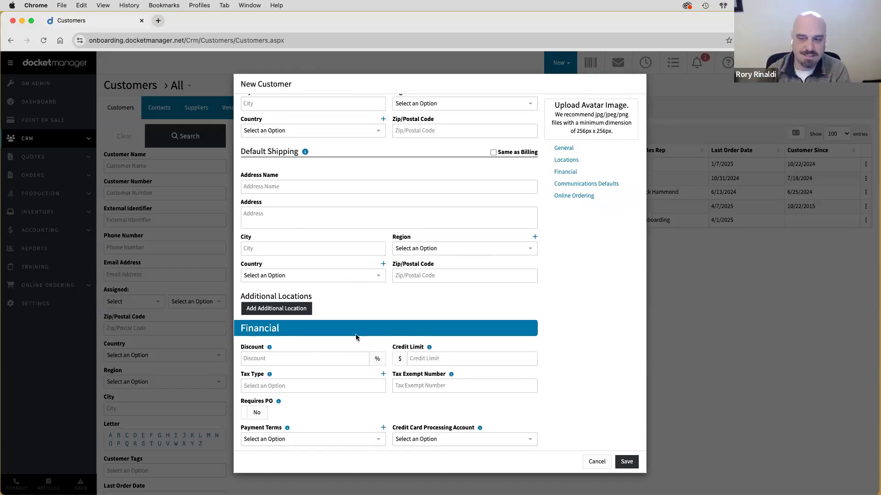
scroll(356, 335, "down", 5)
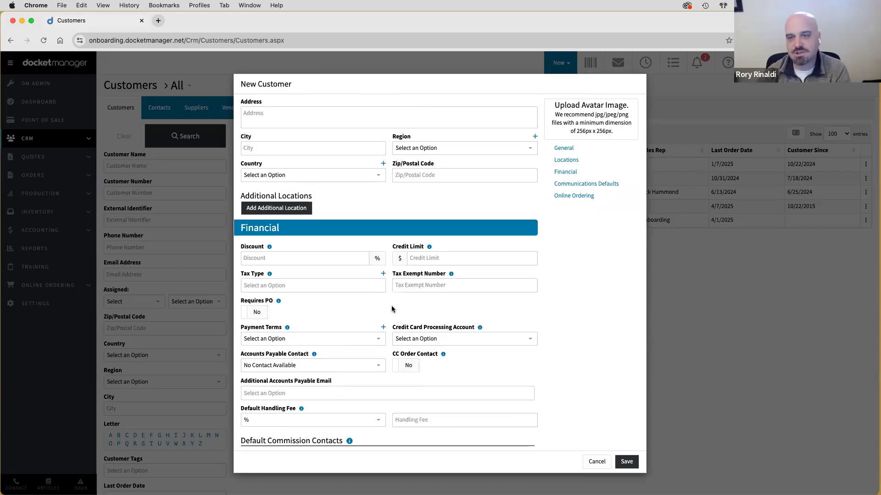
scroll(392, 309, "down", 3)
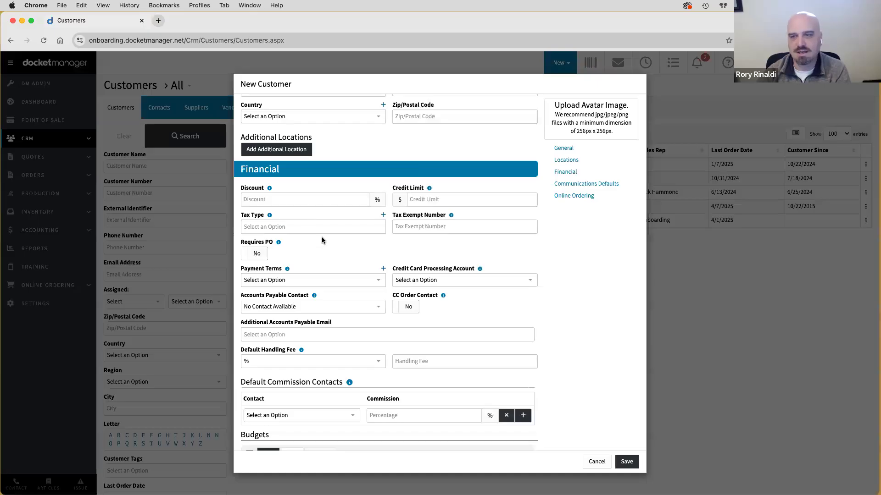
scroll(332, 253, "down", 5)
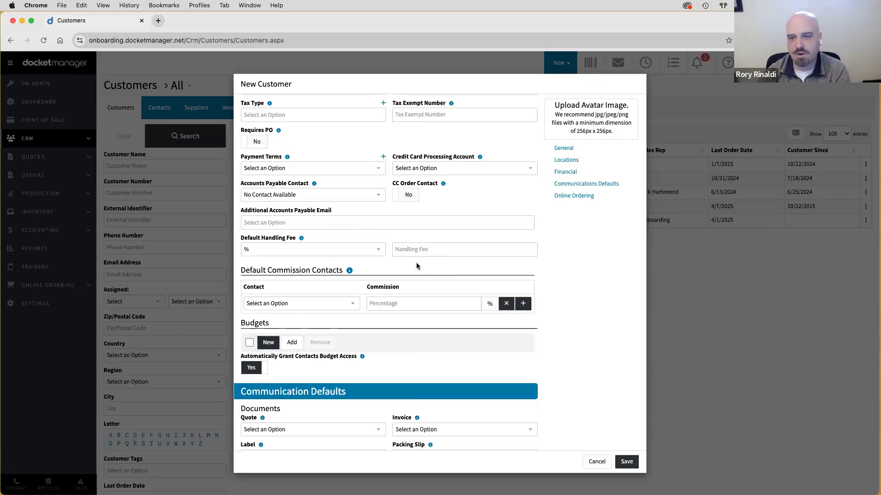
scroll(416, 262, "down", 5)
scroll(416, 267, "down", 1)
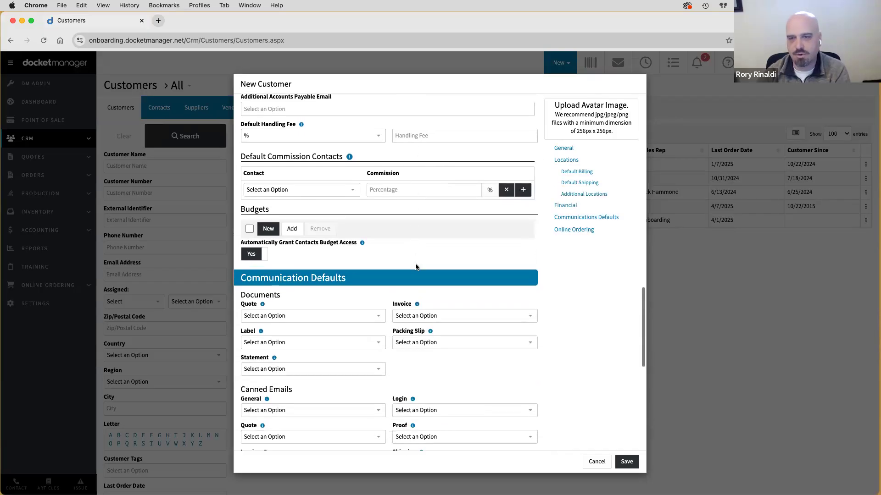
scroll(416, 267, "down", 3)
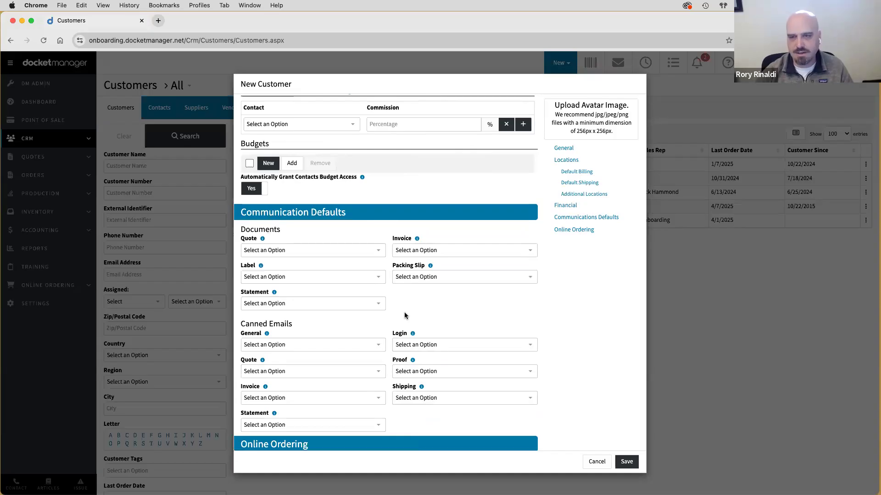
left_click(275, 255)
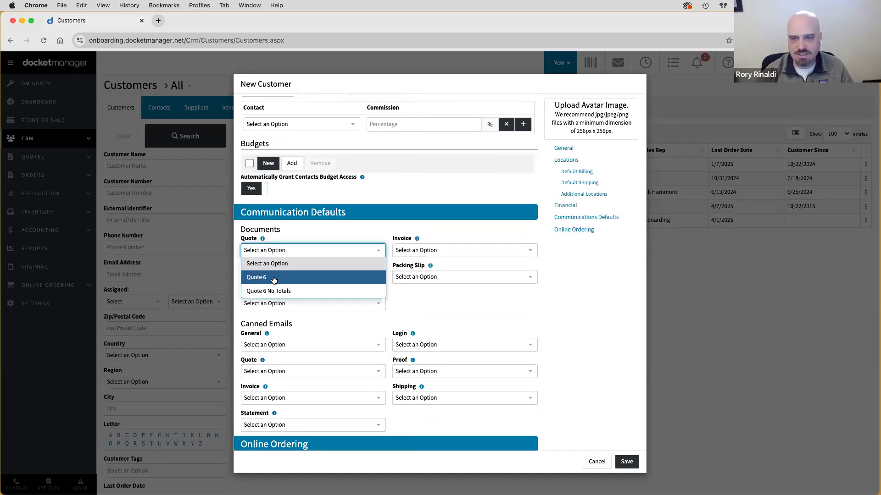
left_click(275, 291)
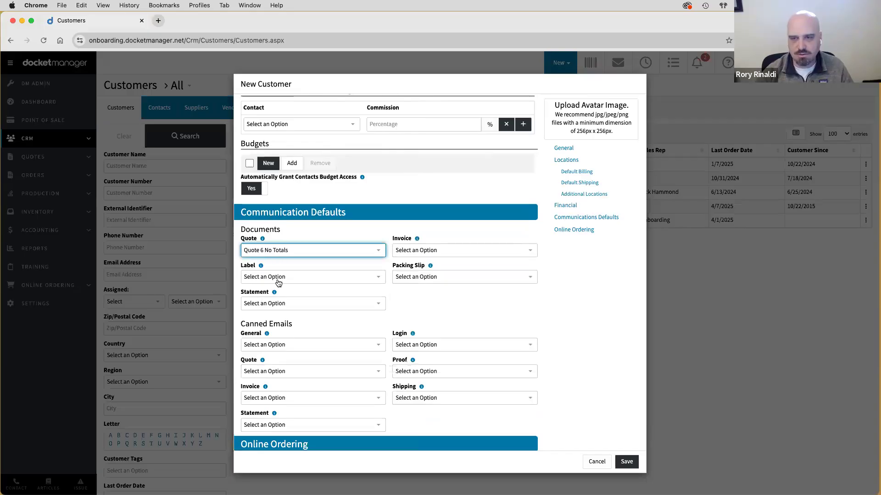
left_click(278, 281)
left_click(276, 333)
left_click(261, 278)
left_click(264, 290)
left_click(261, 251)
left_click(261, 262)
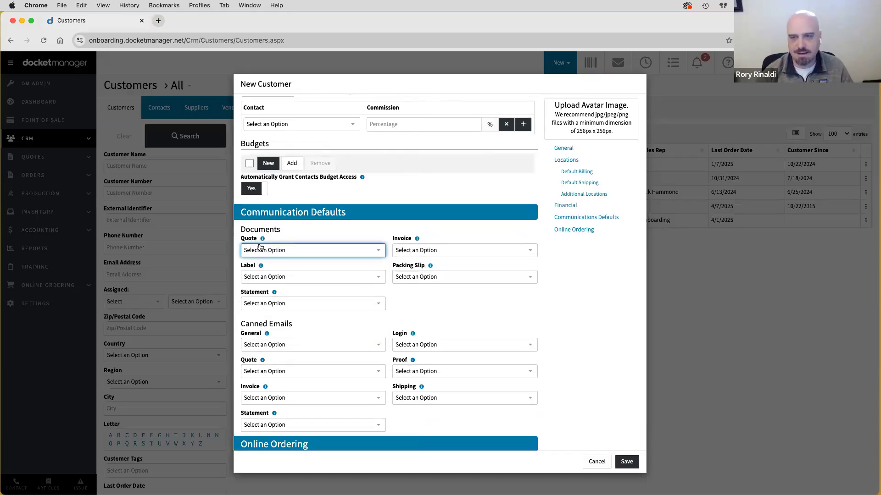
left_click(412, 299)
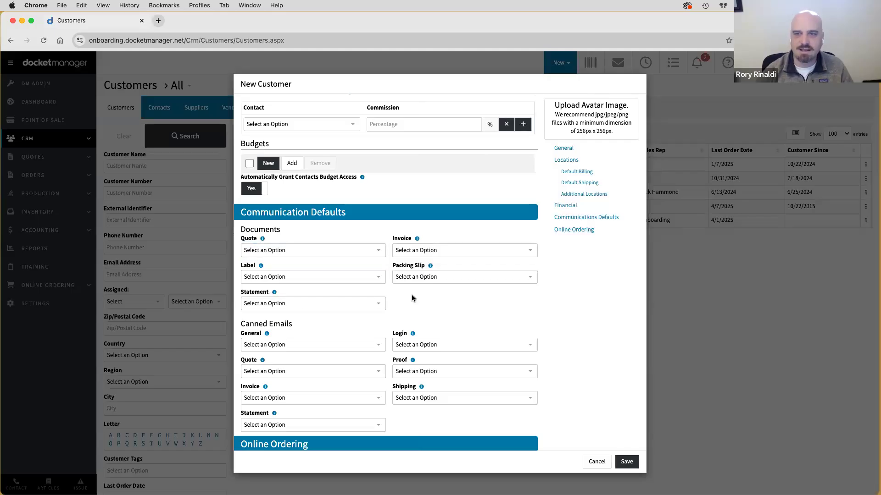
- Load onboarding.docketmanager.net in a new tab and go to Settings > Documents
left_click(158, 21)
type("onbo")
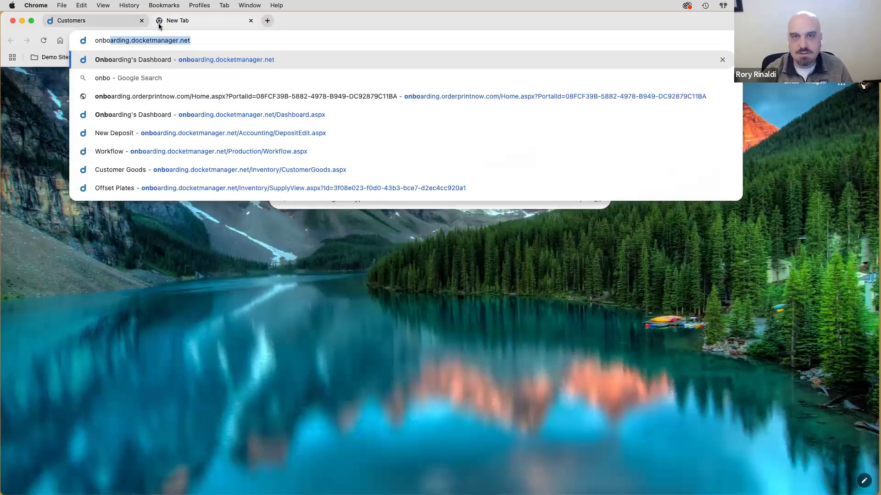
key("Return")
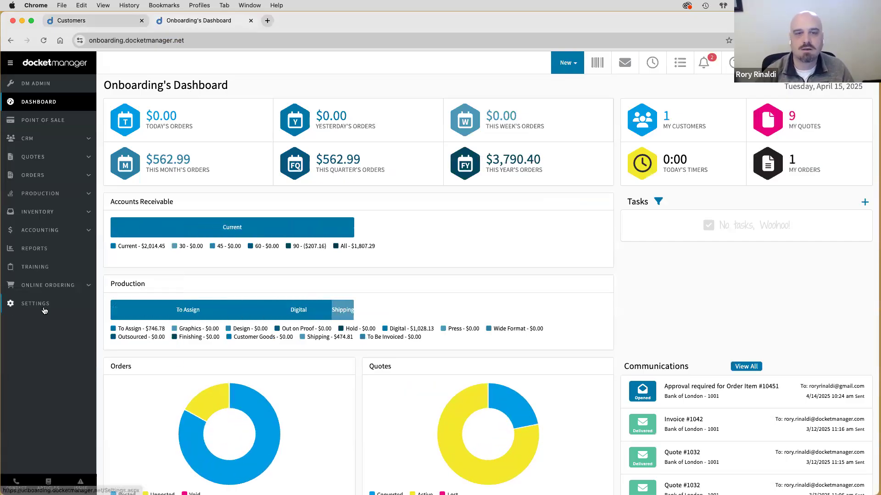
left_click(42, 305)
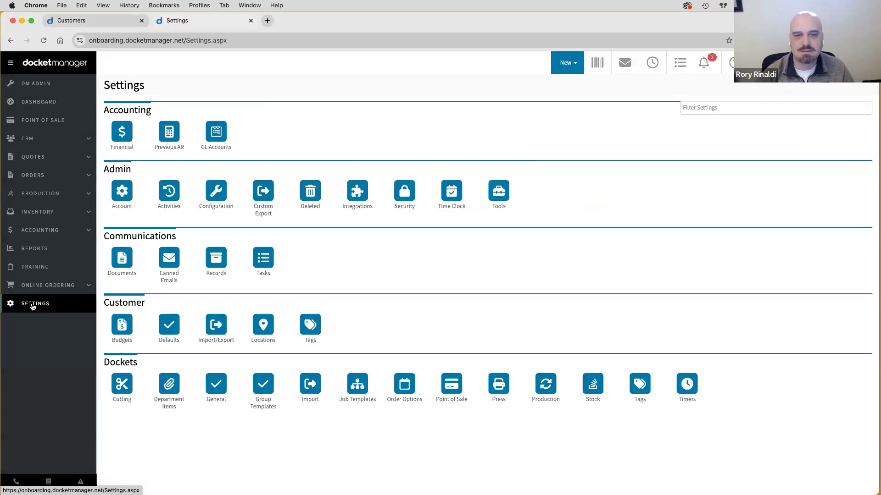
double_click(134, 236)
left_click(122, 261)
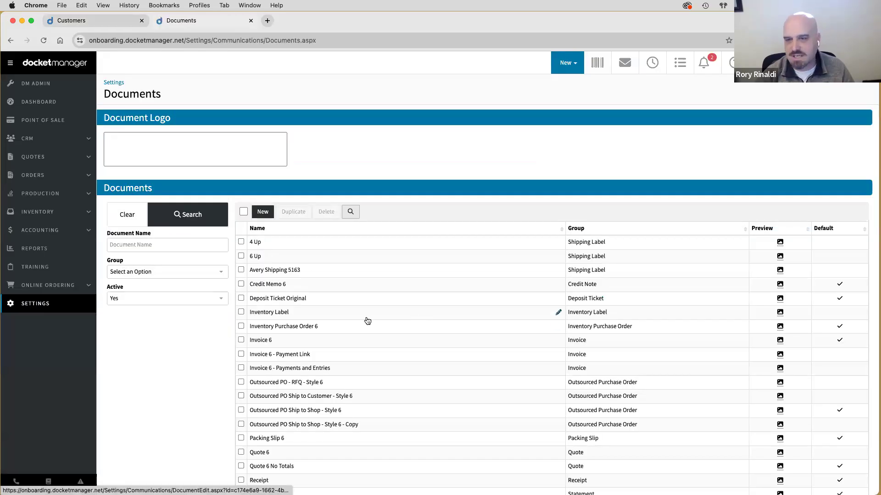
- Check the Quote 6 No Totals document and return to the Customers tab
scroll(349, 321, "down", 3)
scroll(349, 322, "down", 2)
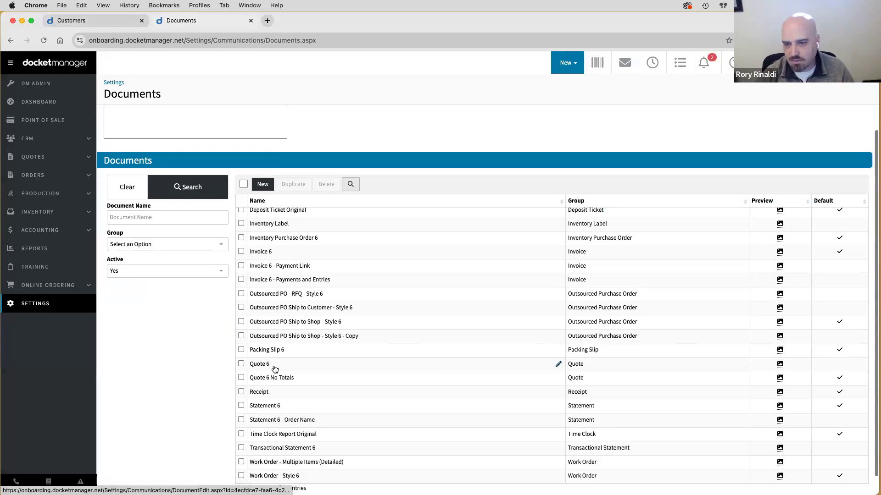
left_click(240, 377)
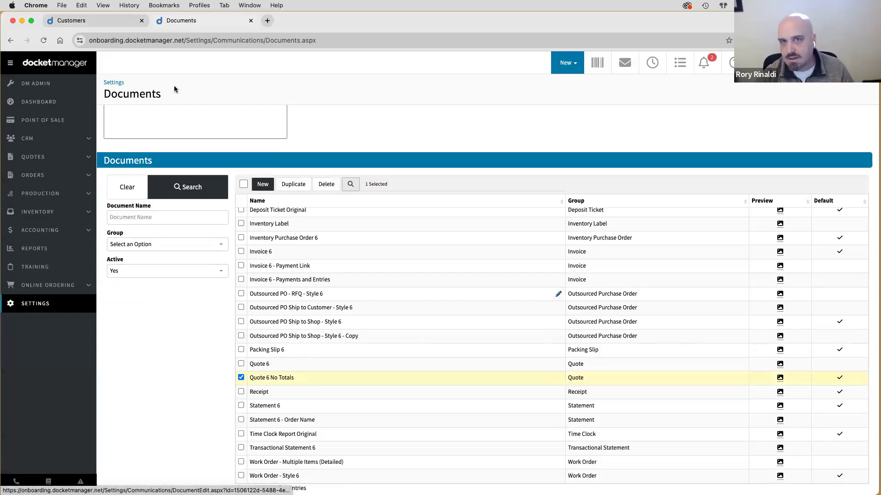
left_click(125, 42)
left_click(114, 25)
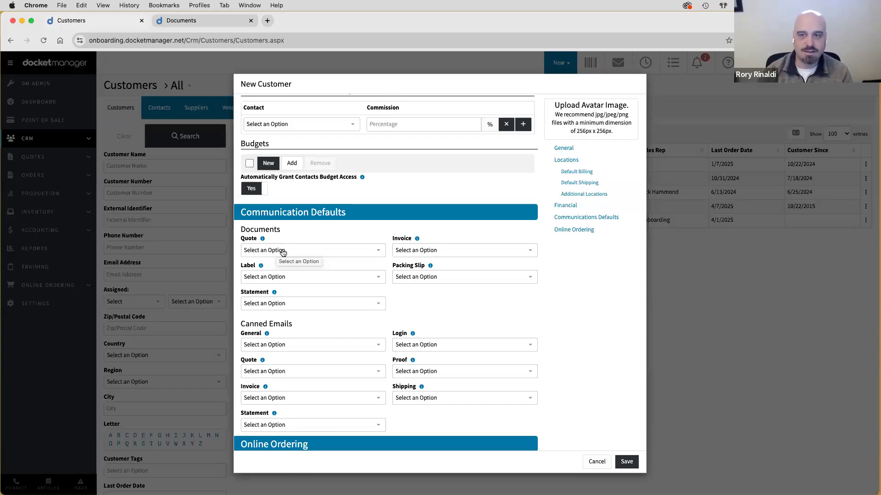
- Try a quote document for the customer, then reset it to no selection
left_click(283, 252)
left_click(278, 277)
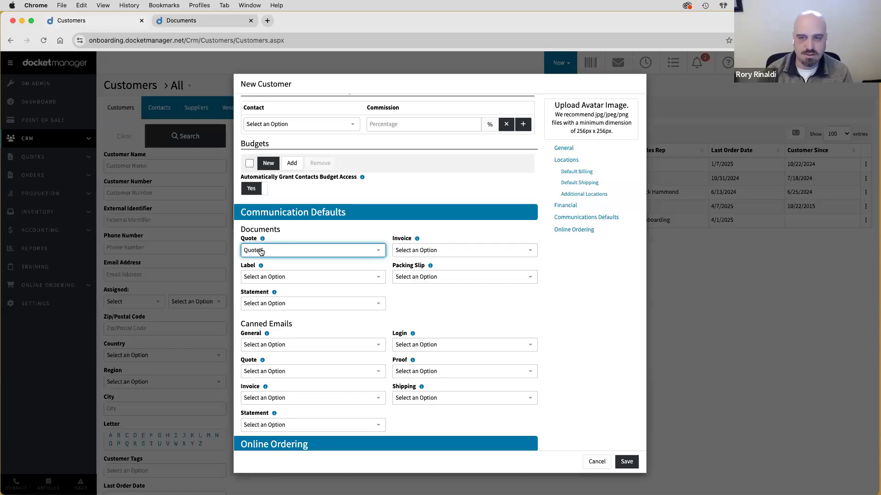
left_click(261, 251)
left_click(262, 263)
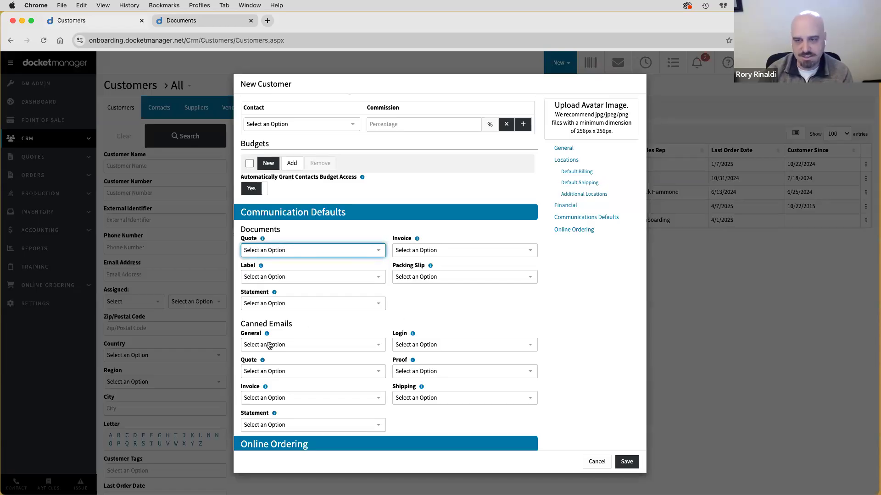
- Remove Inactive from the Online Ordering shipping options, keeping On Account payment
scroll(384, 337, "down", 4)
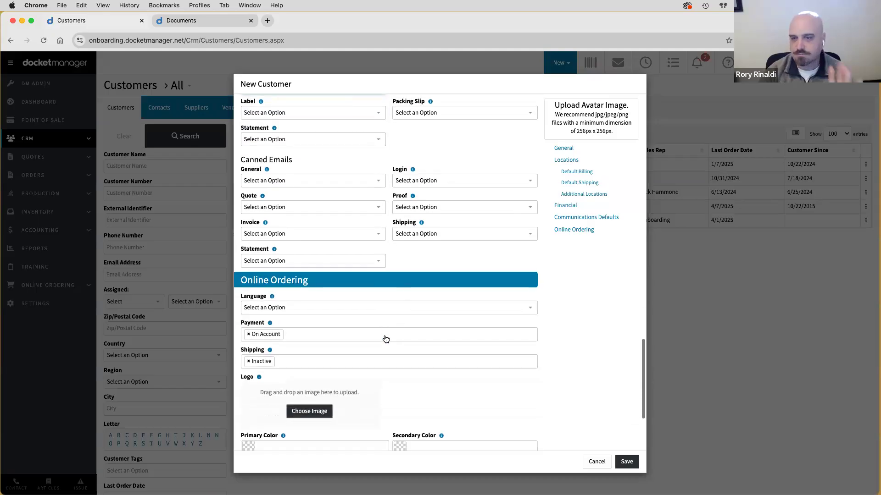
left_click(248, 361)
left_click(248, 362)
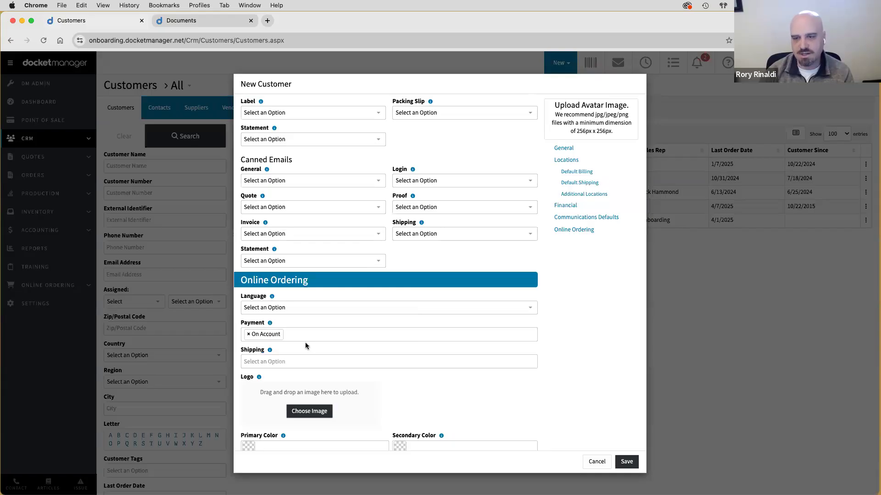
scroll(305, 343, "down", 3)
scroll(306, 347, "up", 20)
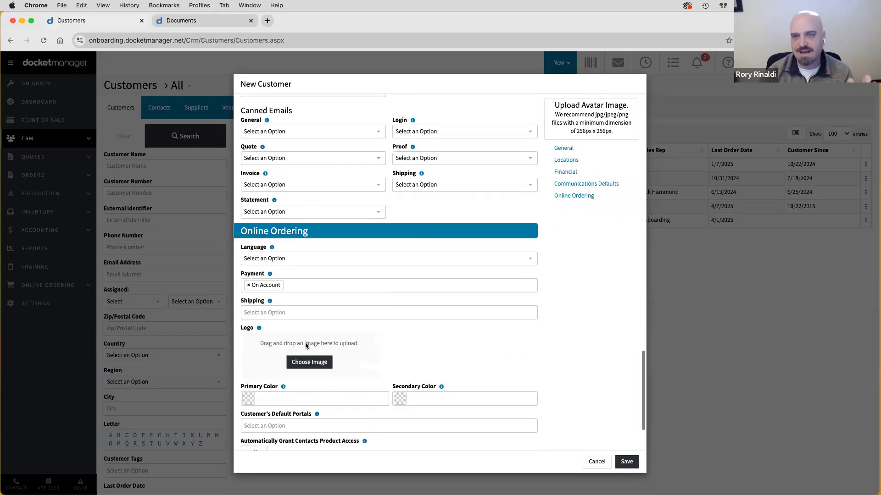
scroll(306, 343, "up", 5)
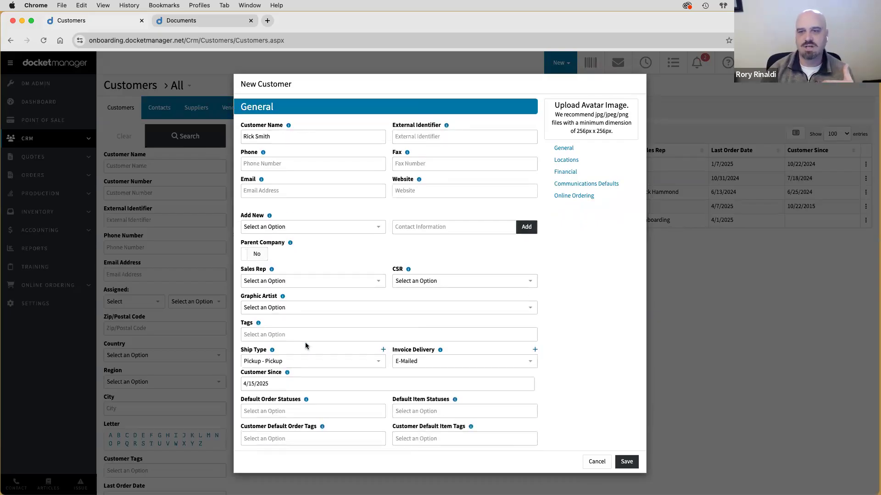
- Save the new customer, creating its record with Pickup shipping and E-Mailed invoices
scroll(305, 345, "down", 1)
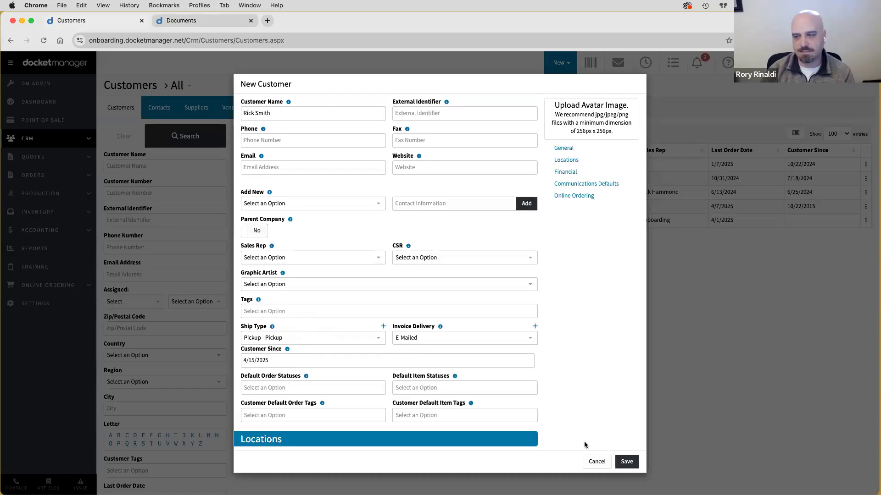
left_click(623, 463)
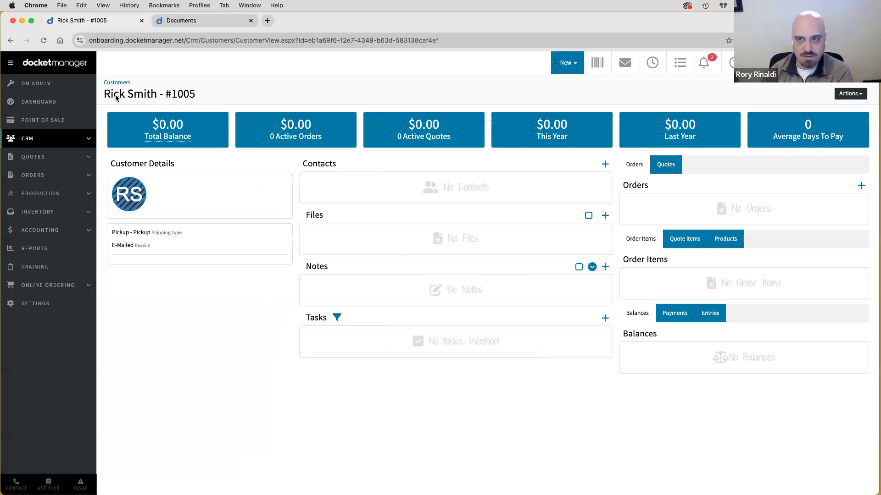
- Add a contact with the customer's own name, save it, and return to the Customers list
left_click(606, 165)
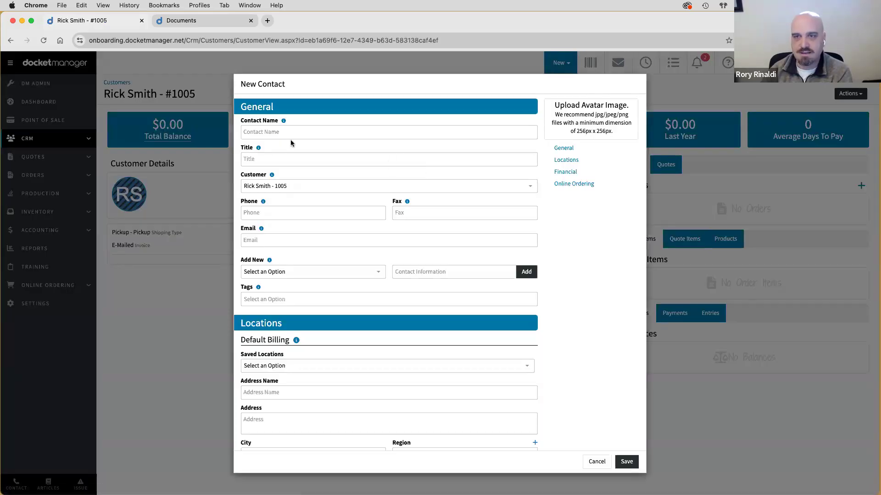
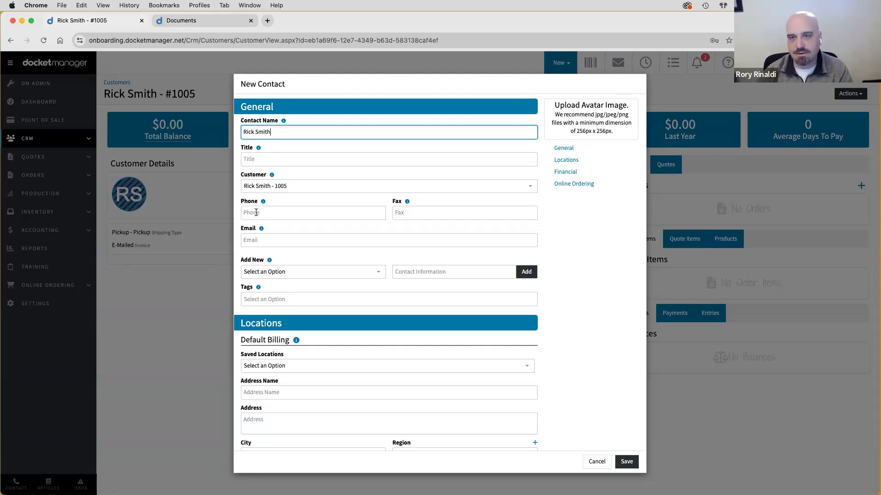
scroll(261, 251, "down", 5)
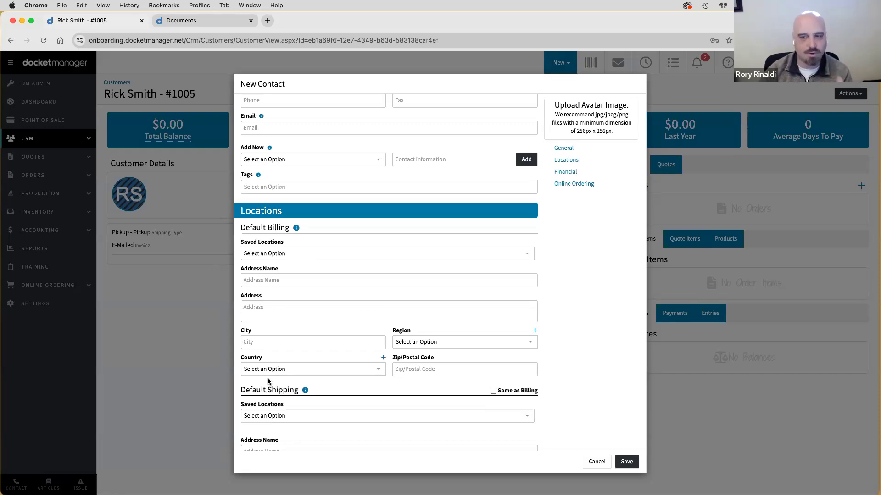
scroll(273, 376, "down", 6)
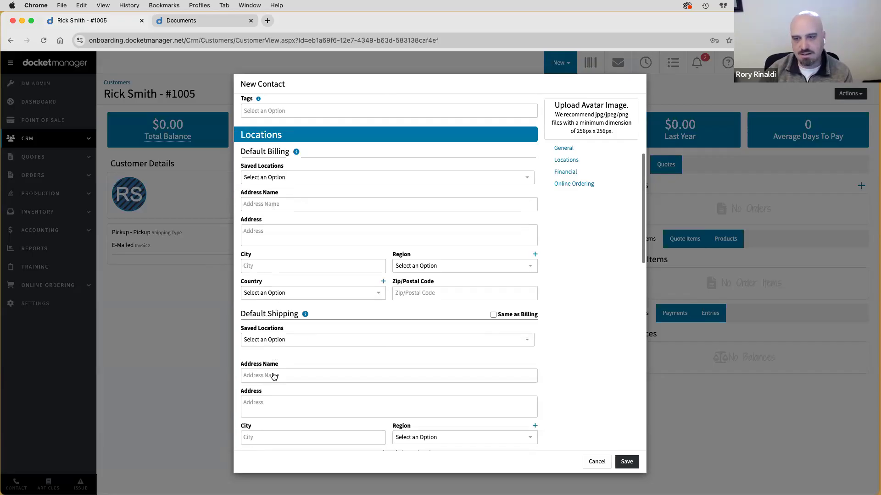
scroll(274, 376, "down", 3)
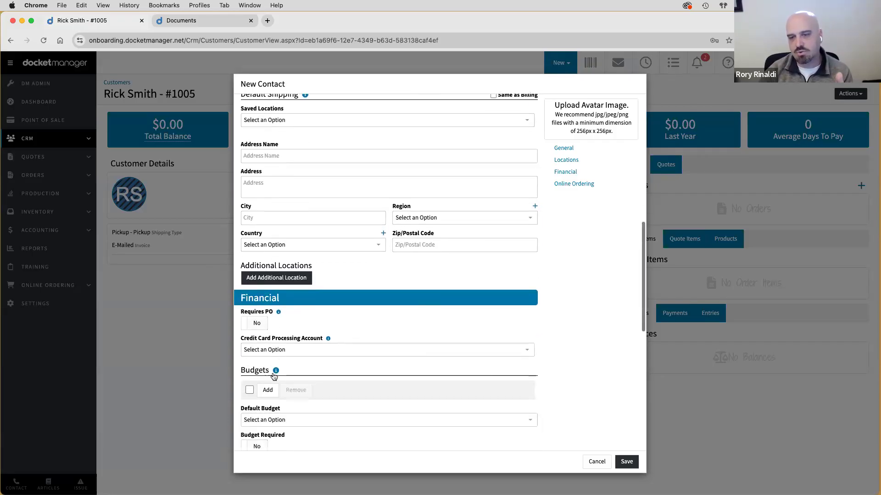
left_click(625, 462)
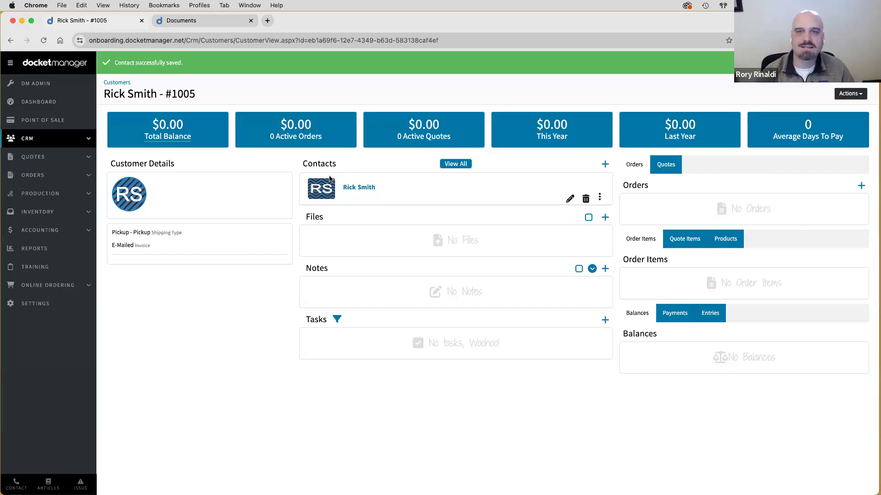
left_click(120, 82)
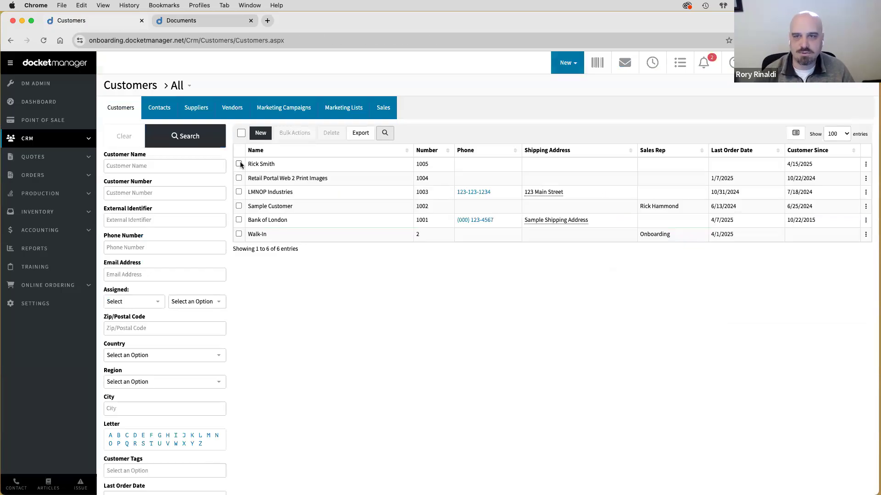
- Open a second new-customer form, discard it unsaved, and return to the Documents settings
left_click(260, 134)
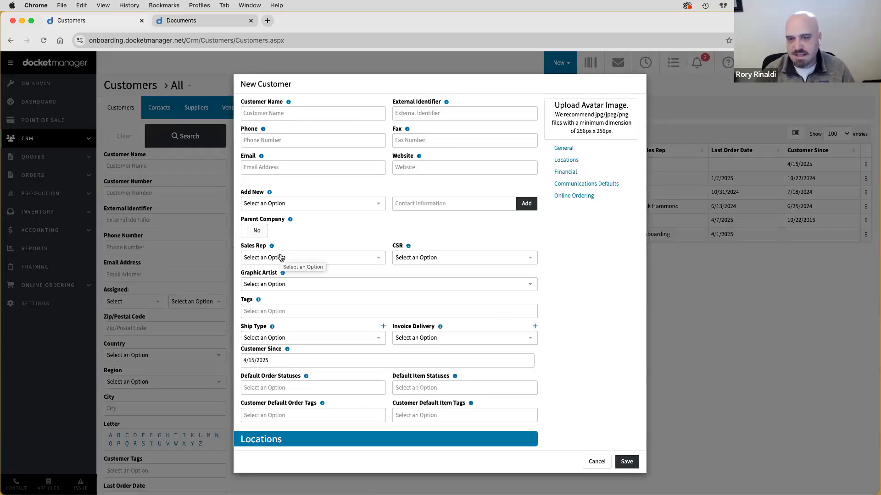
scroll(421, 338, "down", 5)
scroll(424, 338, "down", 10)
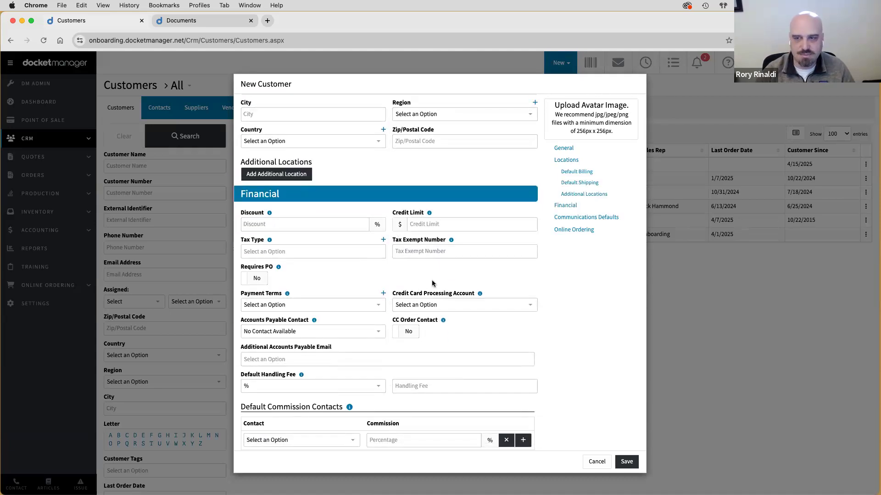
left_click(597, 462)
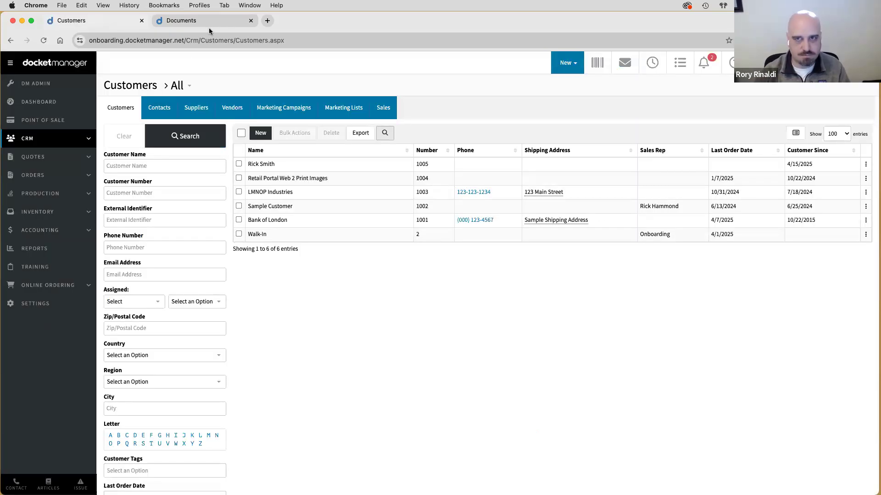
left_click(209, 22)
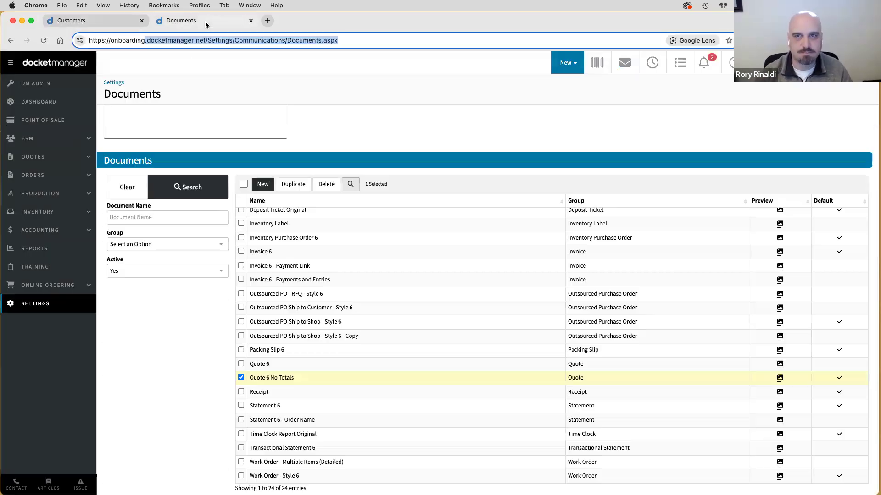
- Go to Settings > Customer > Defaults and open Default Customer for editing
left_click(47, 307)
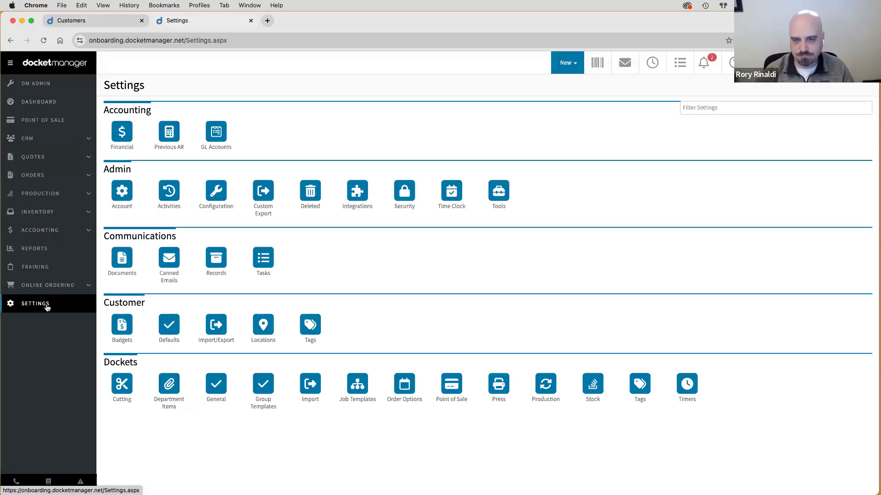
double_click(105, 303)
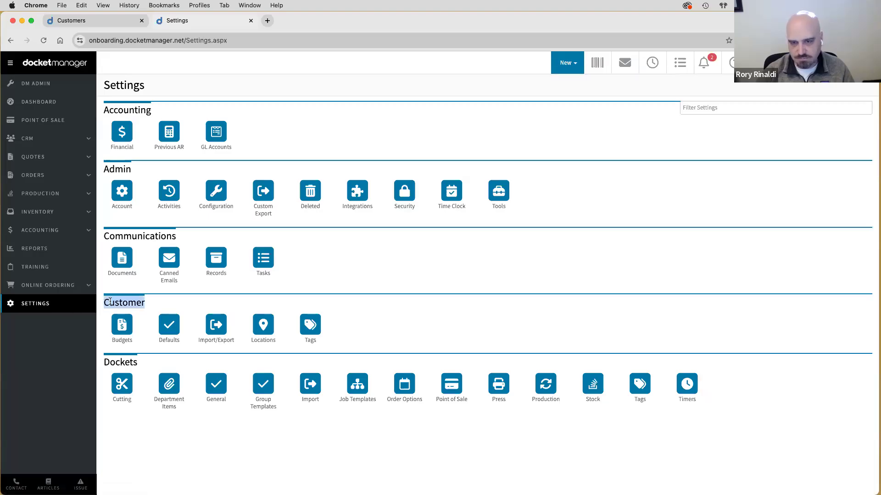
left_click(163, 329)
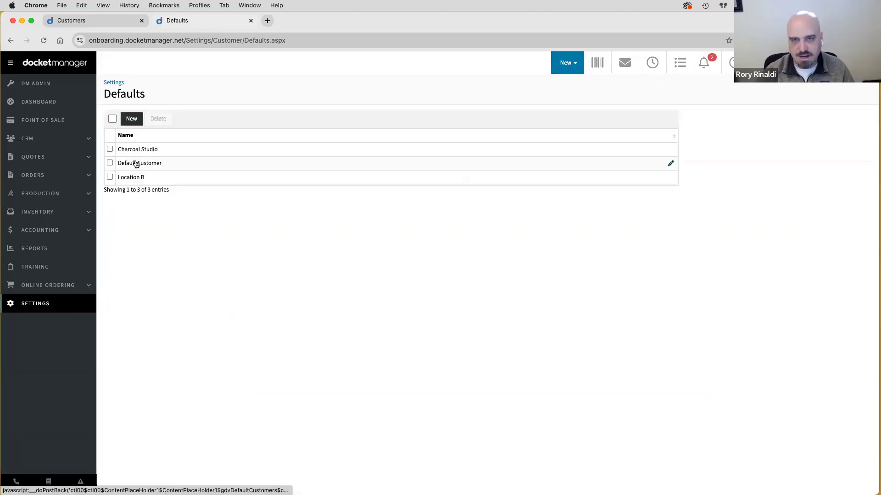
left_click(136, 164)
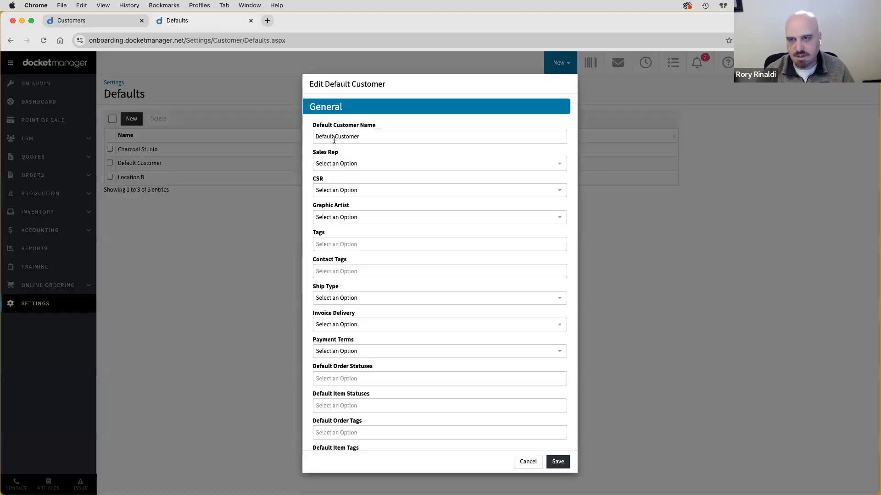
scroll(327, 220, "down", 3)
- Set Ship Type Pickup, Invoice Delivery With Order, Payment Terms C.O.D., and save
left_click(337, 179)
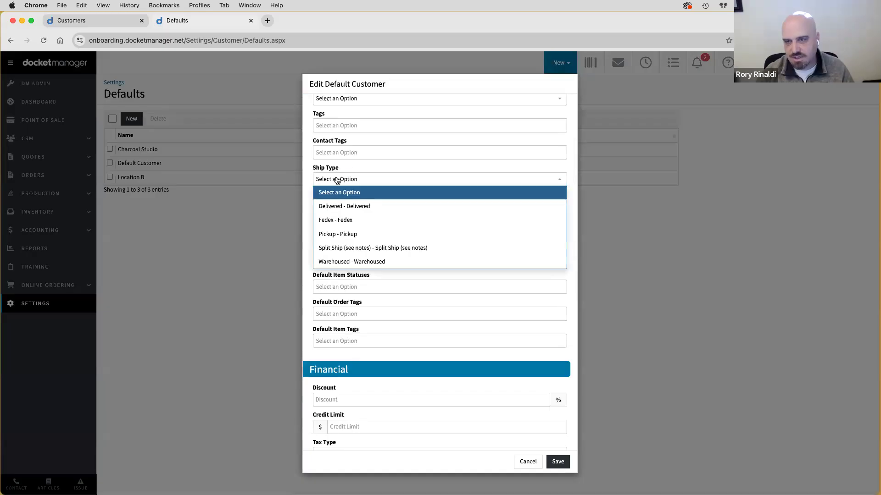
left_click(335, 233)
left_click(336, 207)
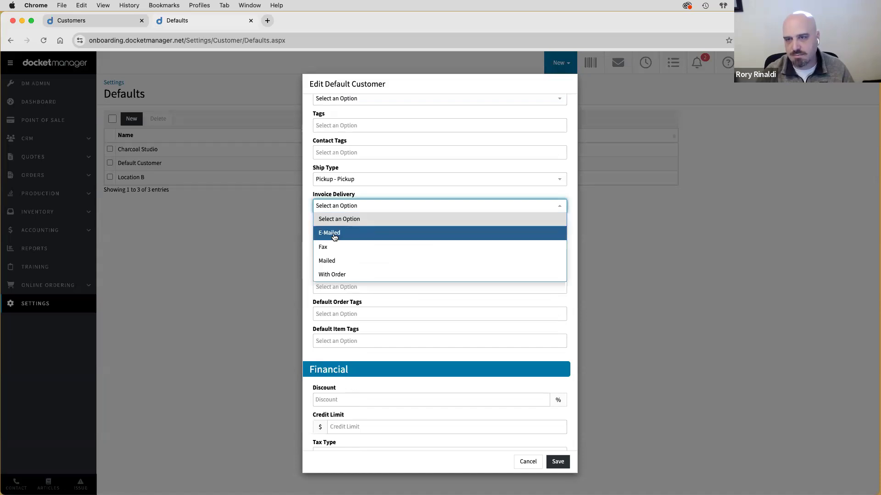
left_click(334, 234)
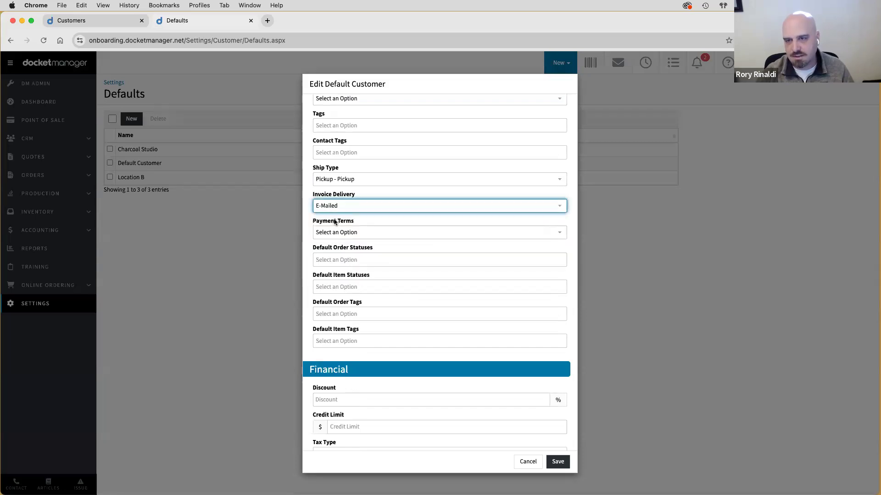
left_click(332, 234)
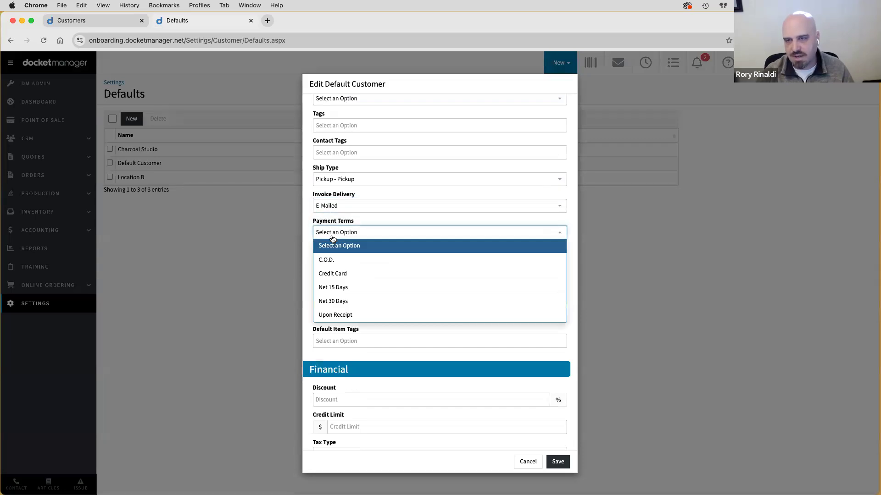
left_click(335, 210)
left_click(331, 275)
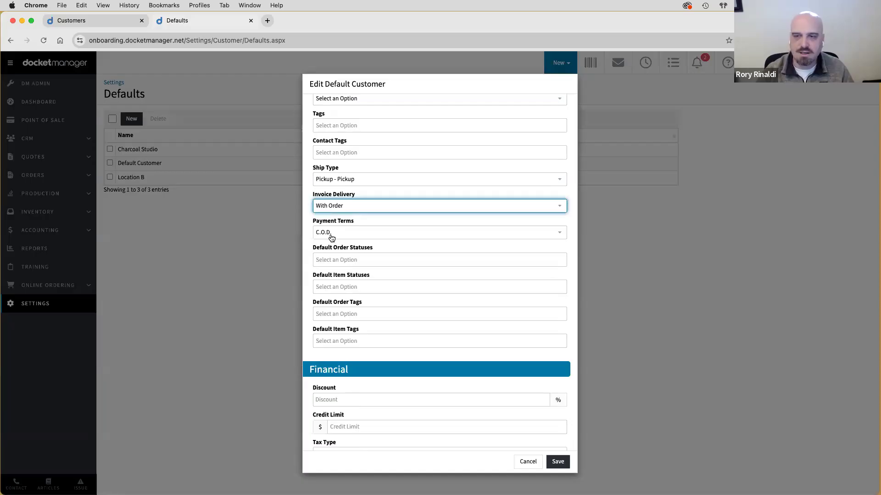
scroll(341, 302, "down", 5)
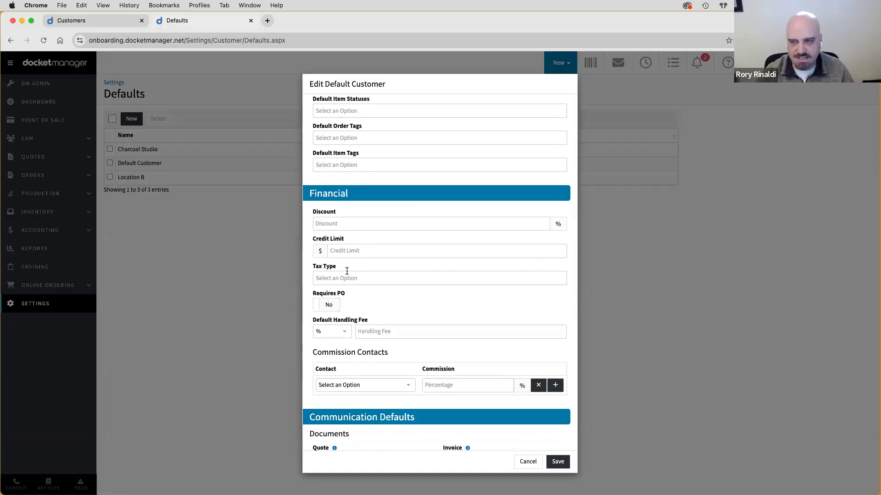
scroll(395, 304, "down", 1)
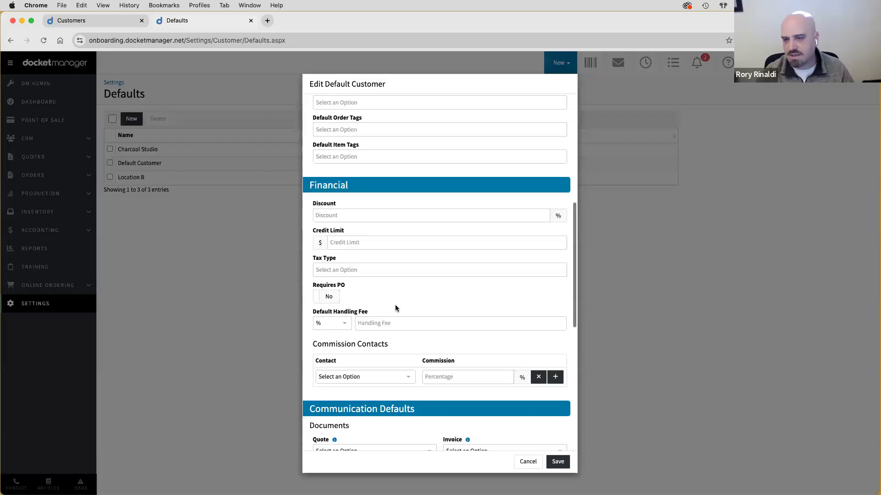
left_click(557, 462)
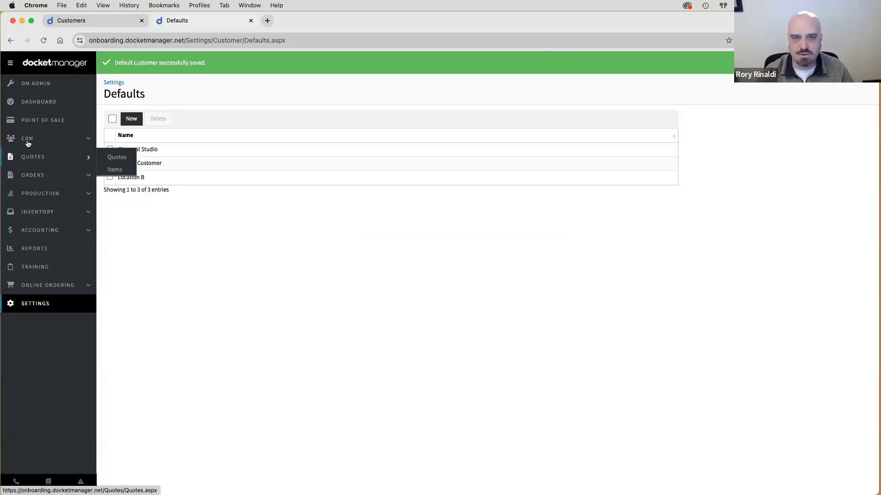
left_click(35, 143)
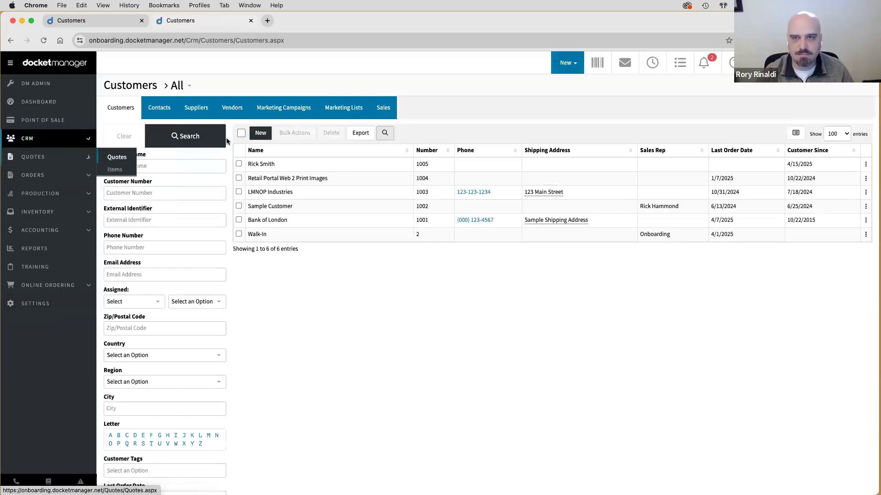
left_click(258, 133)
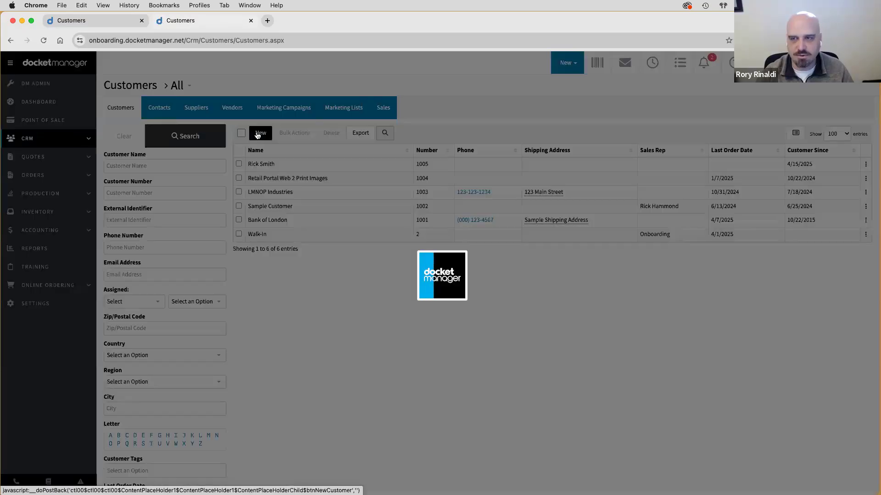
scroll(318, 209, "down", 1)
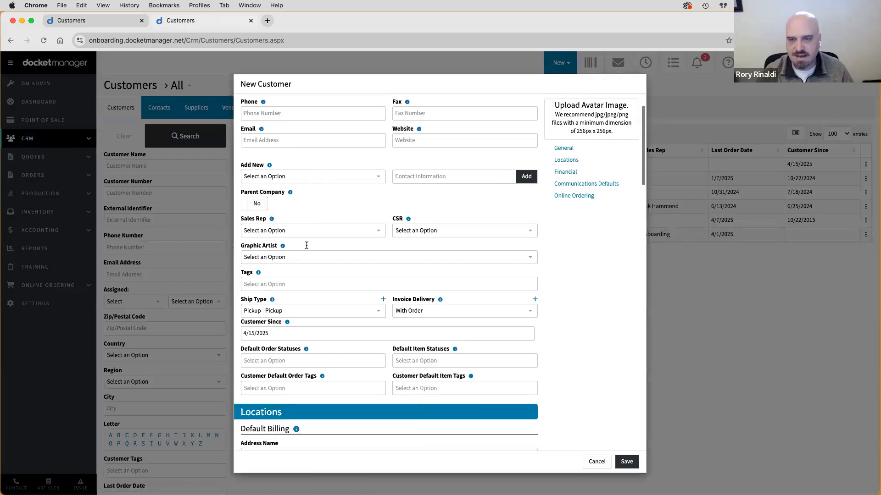
scroll(409, 313, "down", 10)
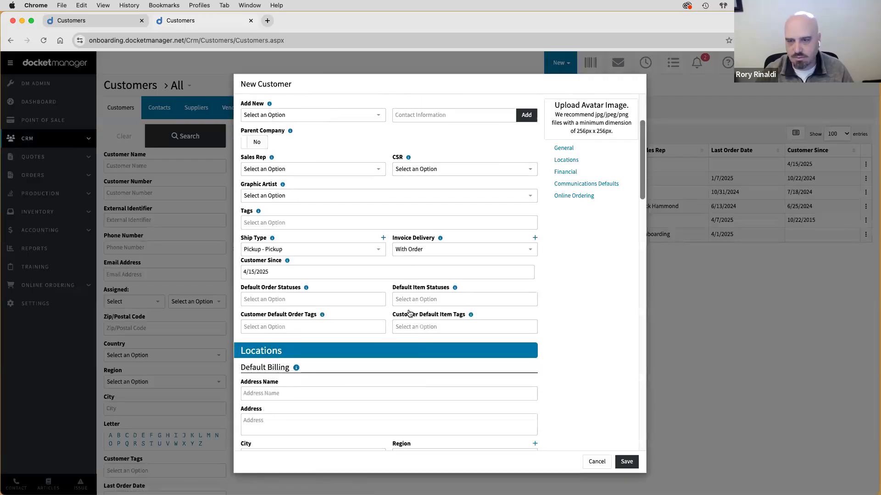
scroll(409, 313, "down", 3)
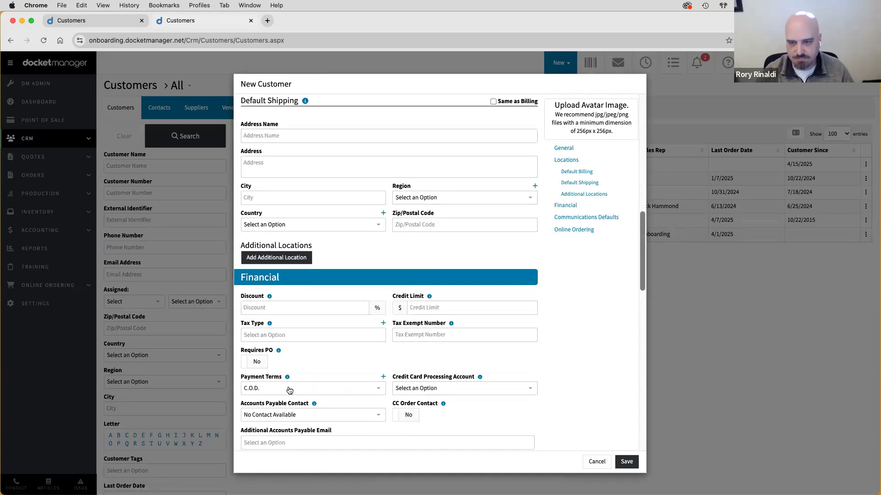
left_click(597, 462)
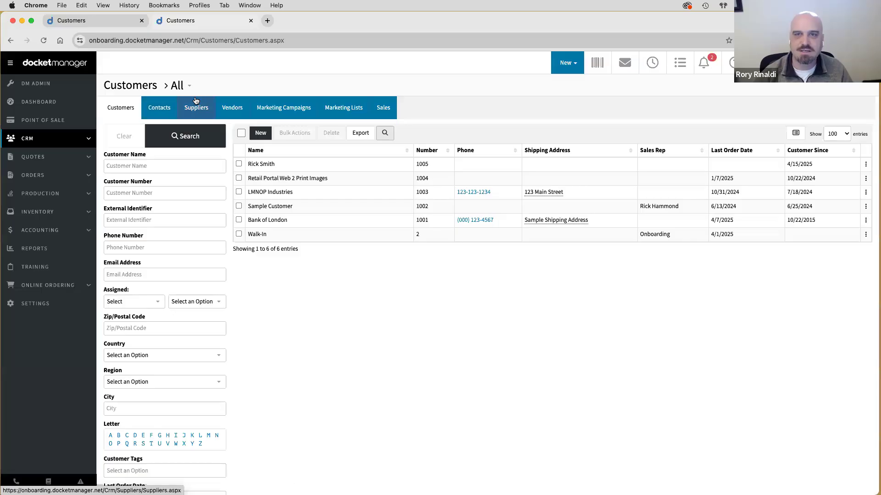
- Switch from Suppliers to the Quotes list showing all 32 quotes
left_click(194, 112)
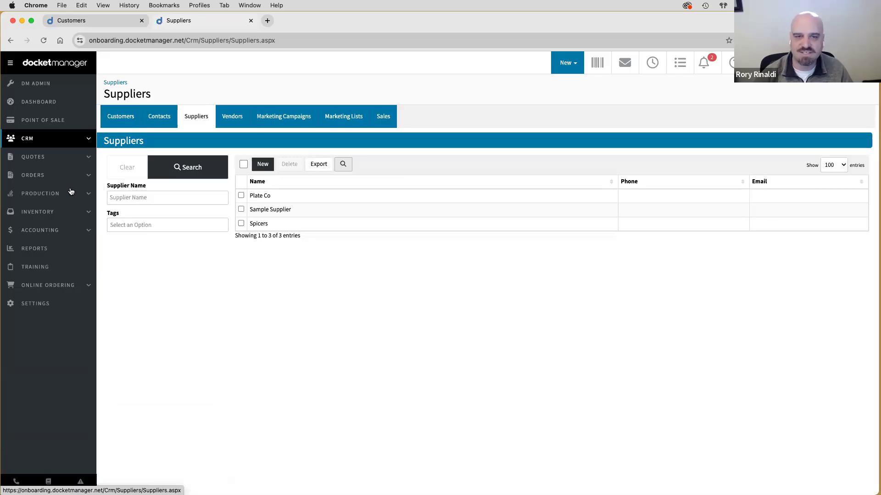
mouse_move(82, 212)
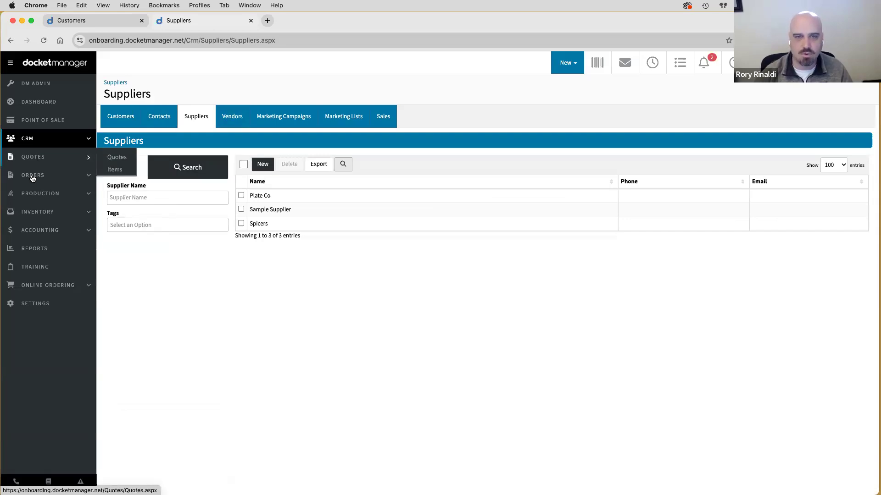
mouse_move(31, 170)
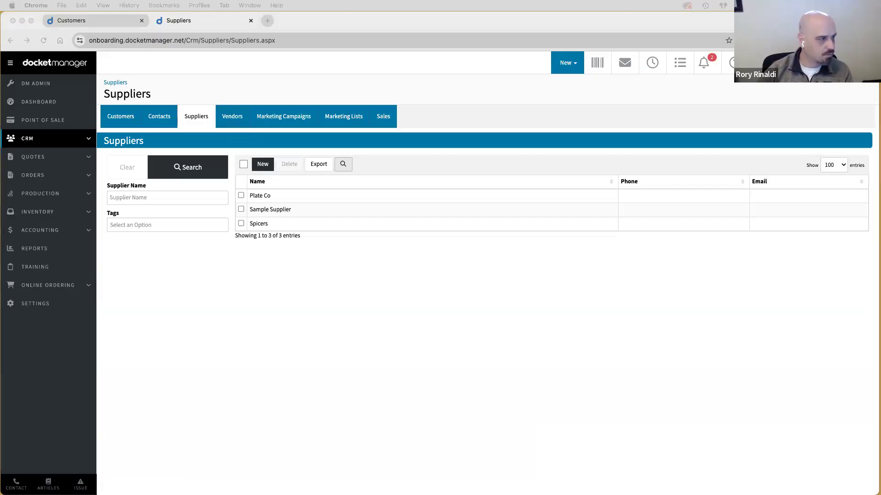
left_click(164, 277)
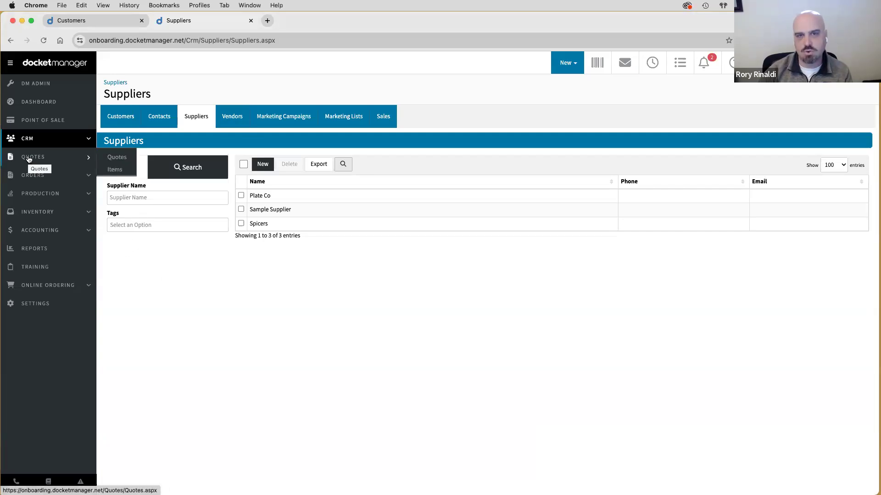
left_click(29, 159)
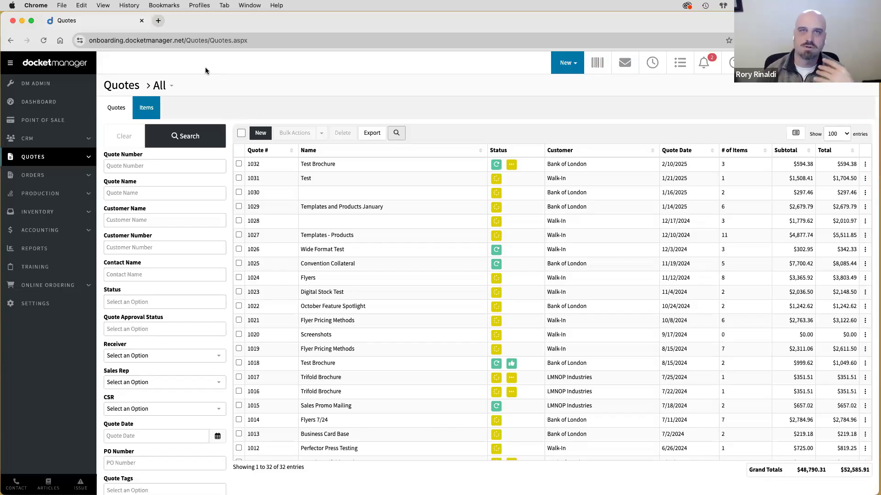
left_click(33, 175)
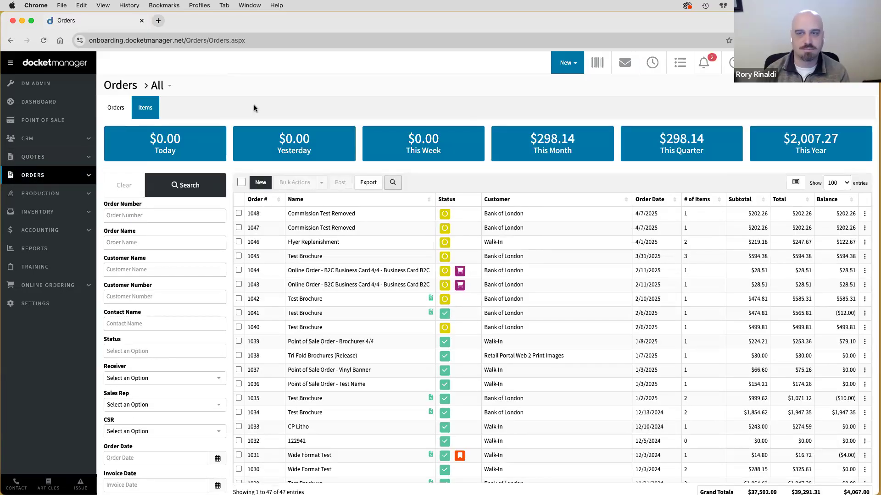
left_click(37, 161)
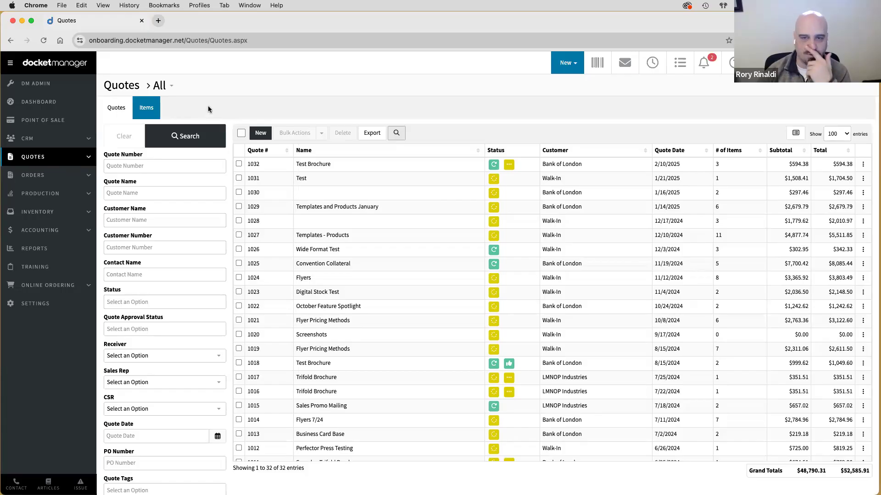
mouse_move(45, 159)
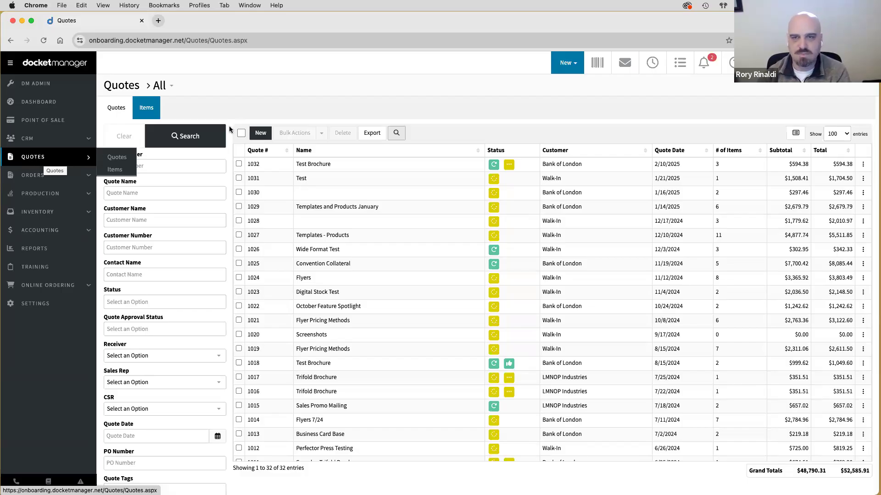
- Start new quote 1033 and enter 'Marketing Materials' as its Quote Name
left_click(259, 133)
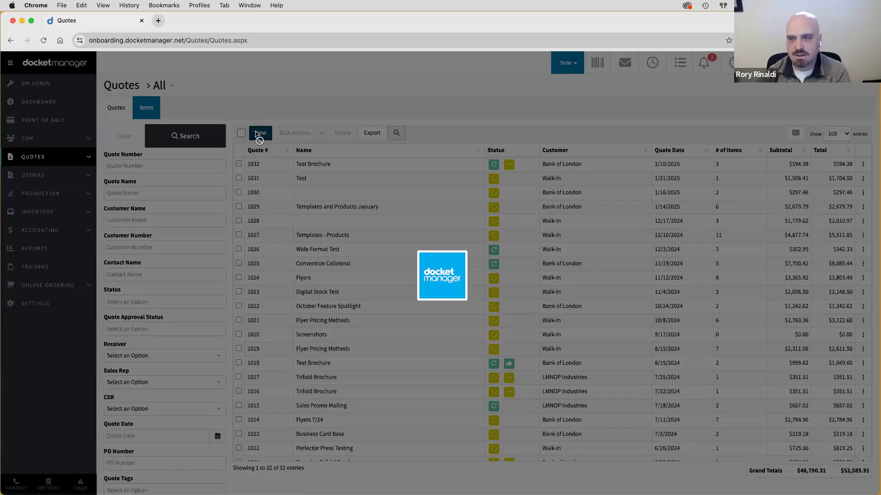
left_click(414, 133)
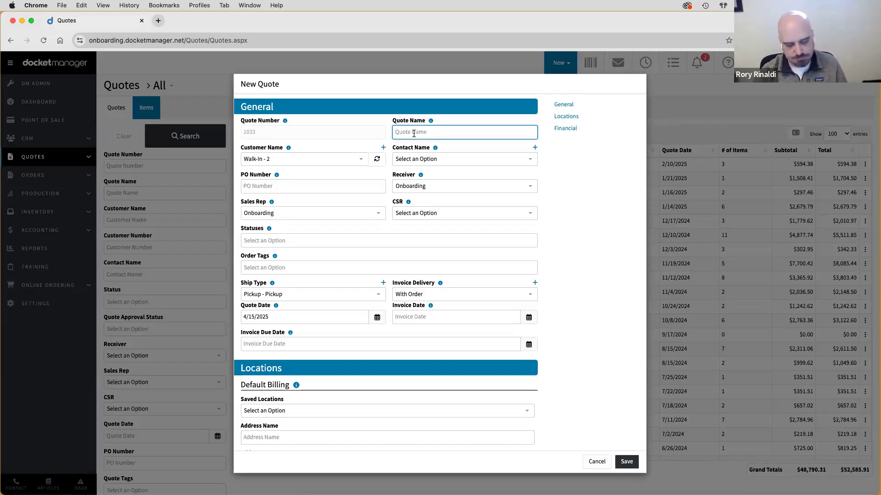
type("Marketing Materials")
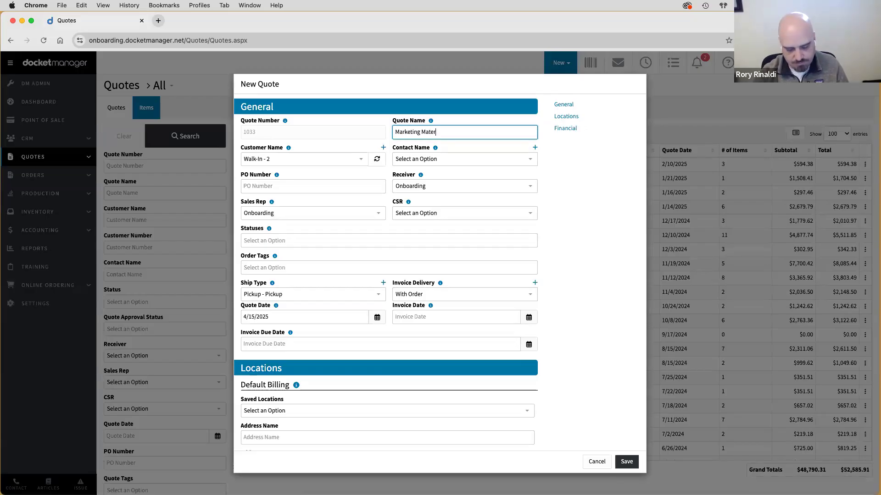
left_click(458, 130)
triple_click(436, 133)
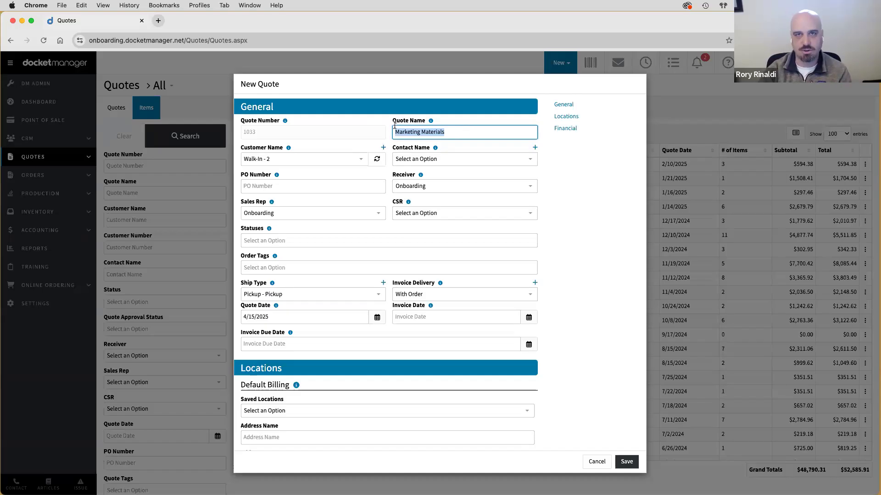
left_click(359, 113)
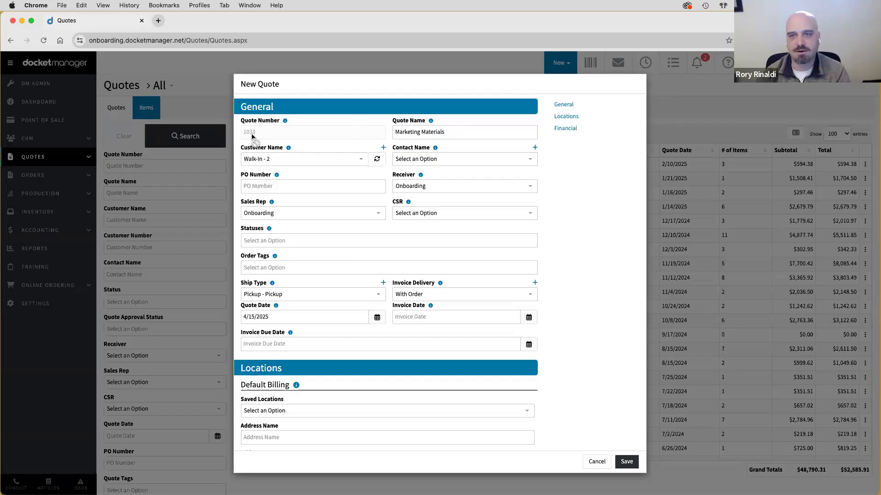
- Assign the quote to the newest customer and that customer's own contact
left_click(269, 162)
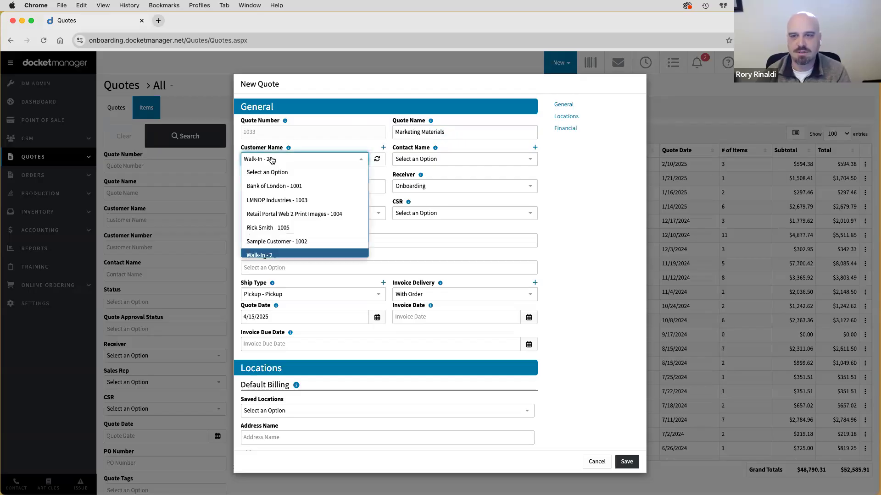
left_click(270, 227)
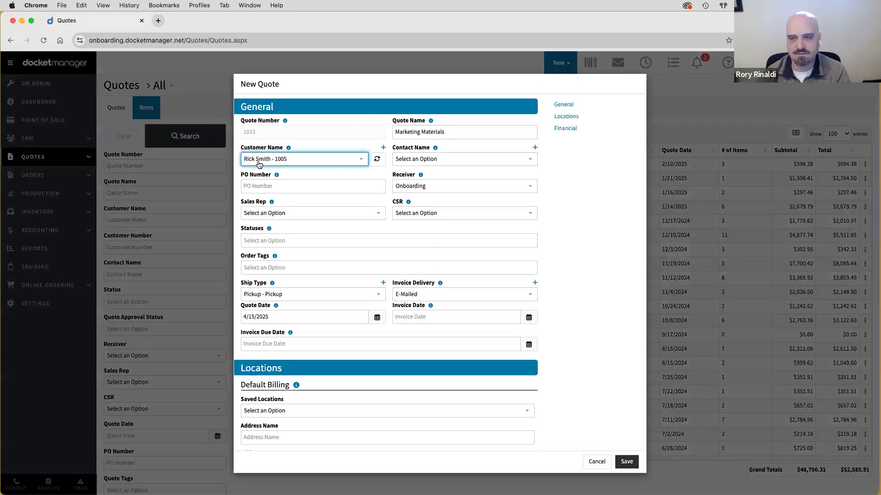
left_click(407, 161)
left_click(406, 186)
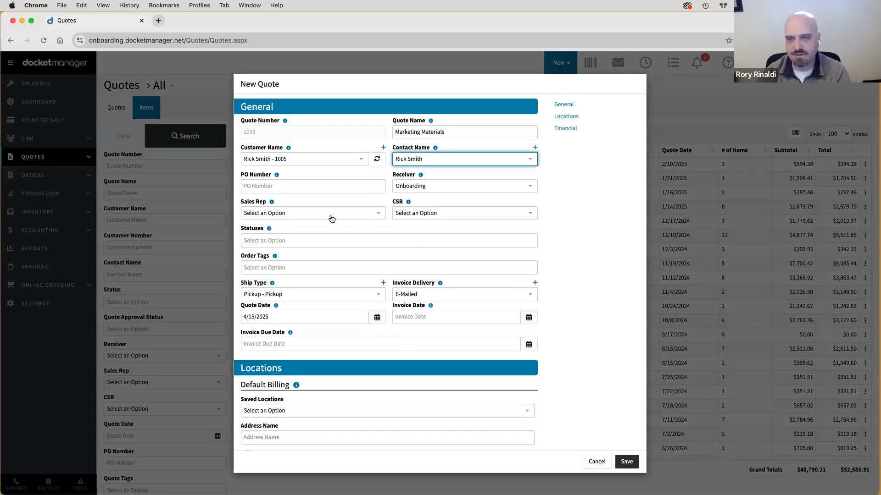
- Keep Ship Type as Pickup and recheck the 'Marketing Materials' quote name
left_click(257, 298)
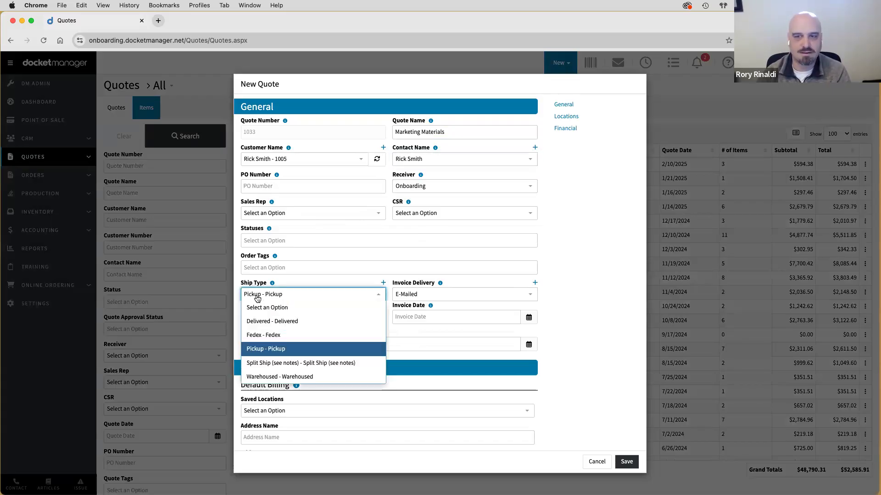
left_click(257, 349)
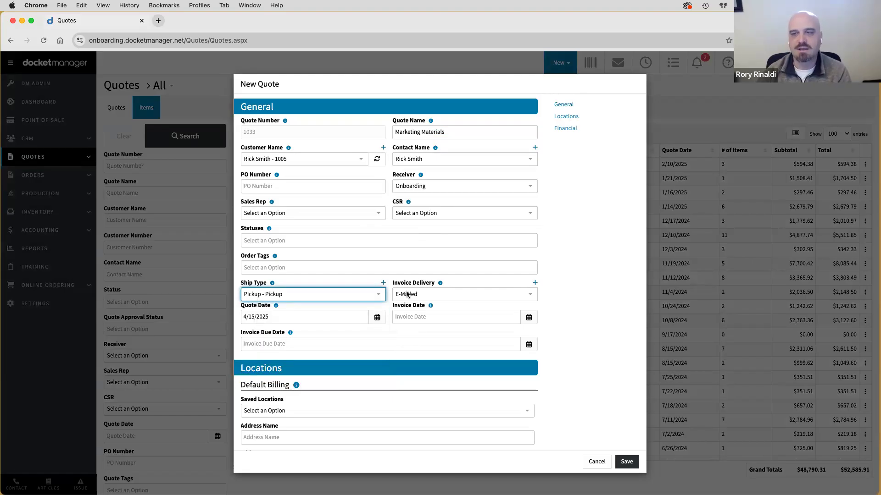
left_click(338, 281)
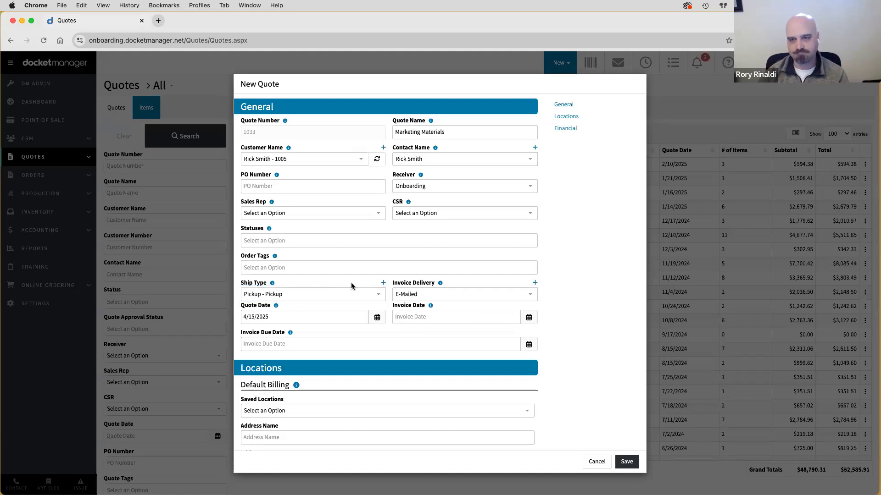
scroll(442, 346, "down", 7)
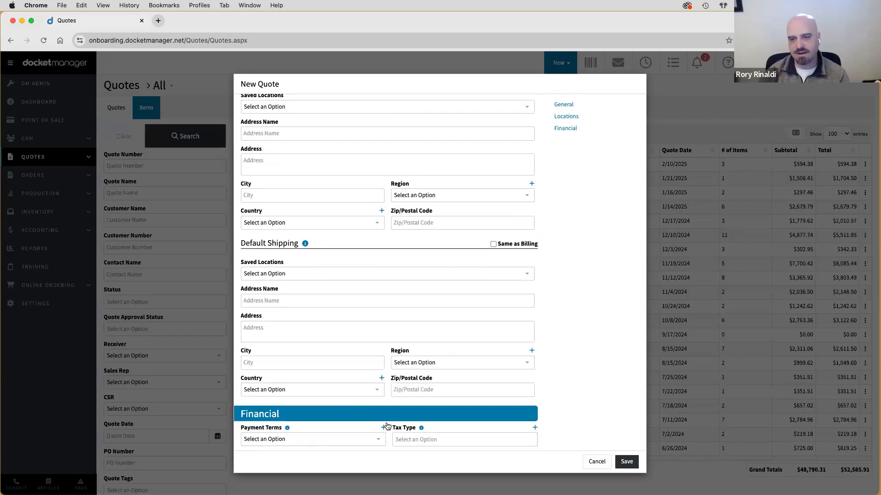
scroll(395, 402, "up", 5)
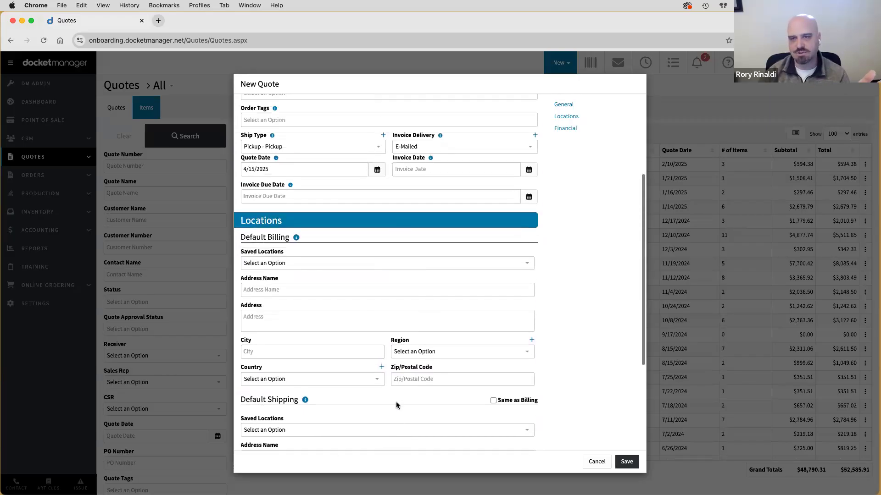
scroll(397, 405, "up", 2)
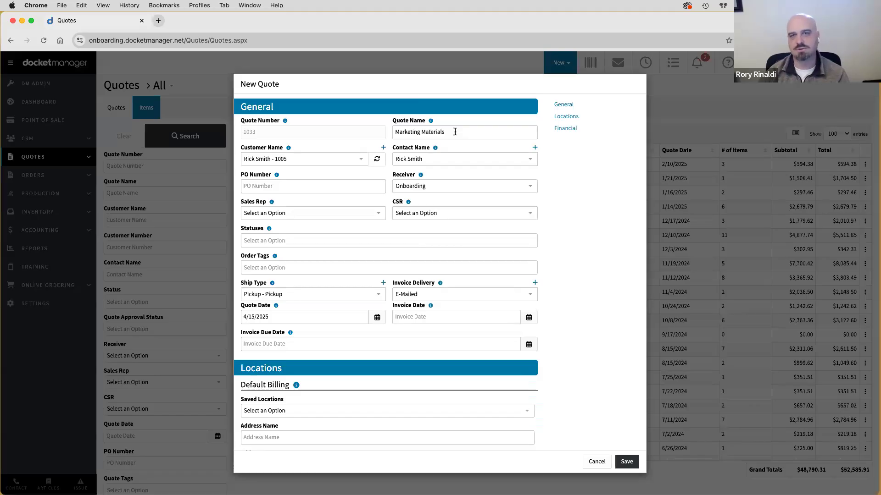
left_click_drag(481, 133, 394, 131)
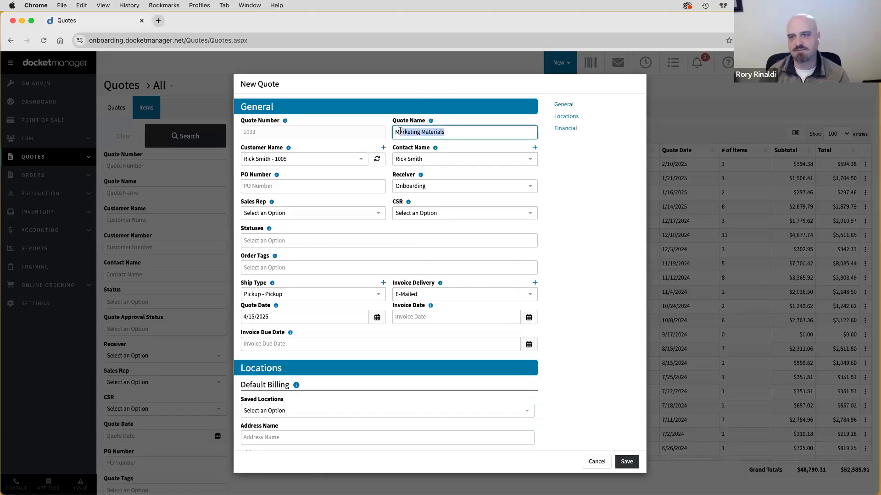
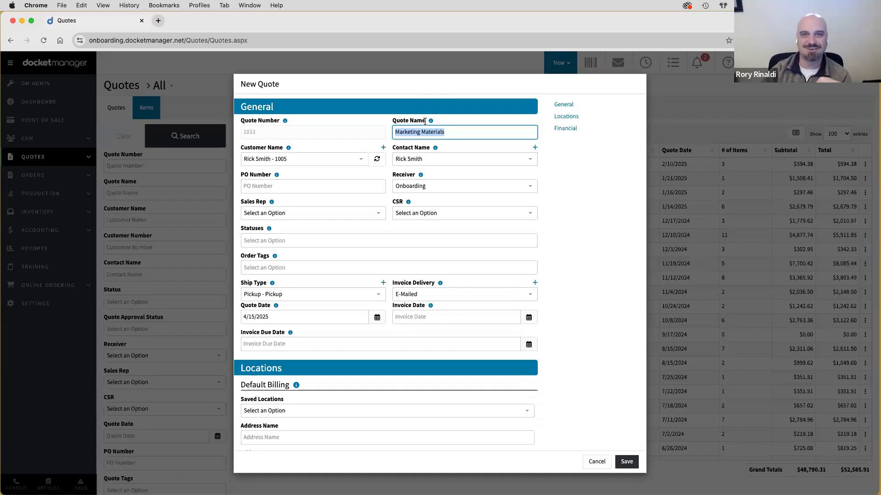
- Save the Marketing Materials quote and note its new number, 1033
left_click(426, 132)
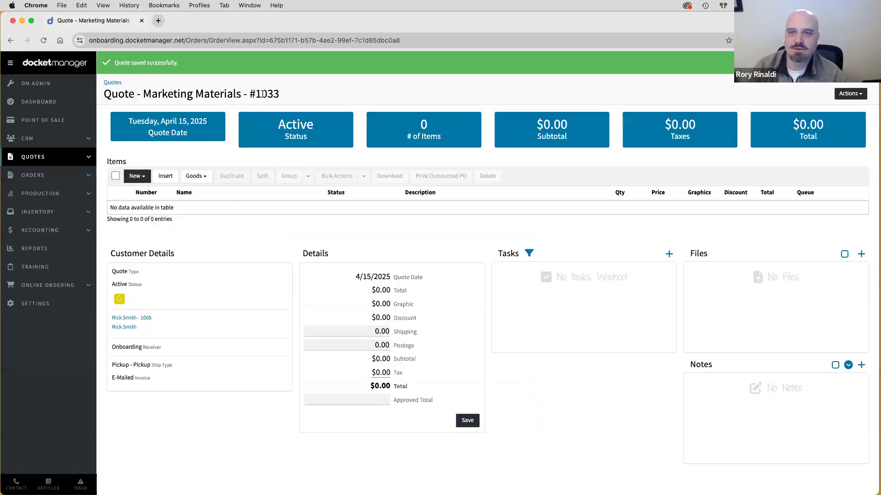
double_click(262, 94)
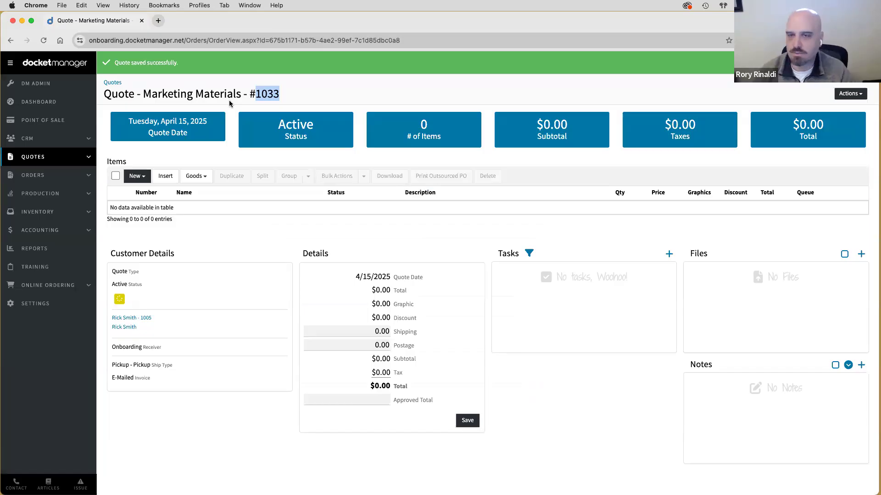
- Review quote #1033's empty Items section and bring up the New item menu
left_click(284, 98)
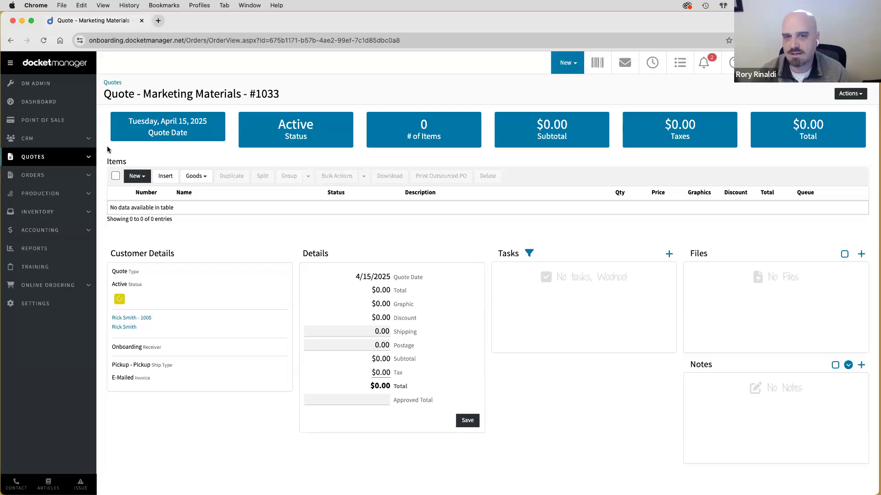
double_click(117, 161)
left_click(154, 158)
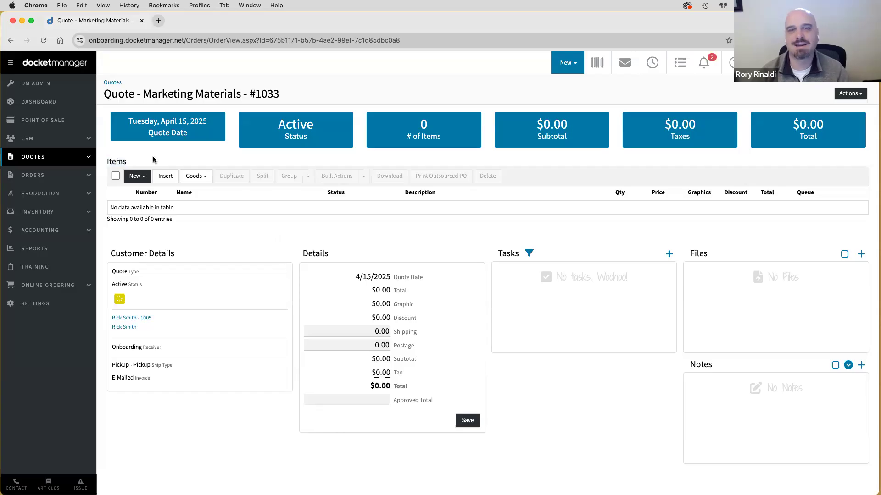
left_click(135, 177)
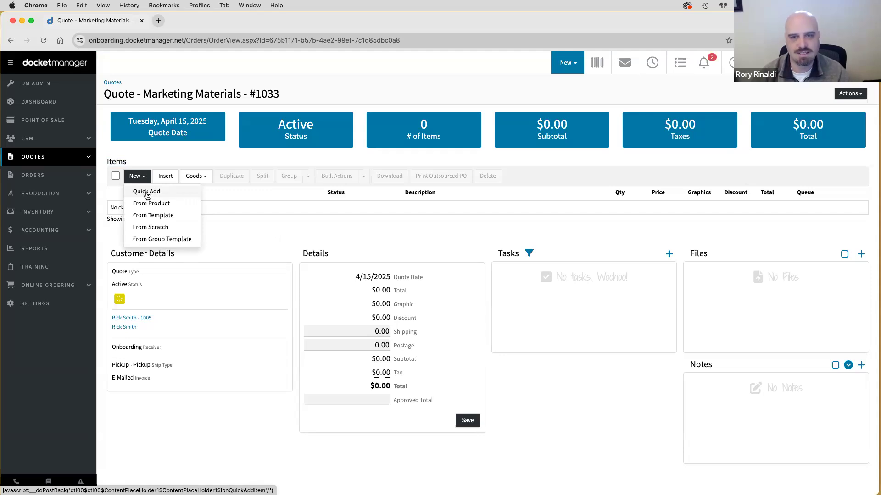
- Quick-add an item named 'Trifold Brochure', correcting the misspelled name
left_click(147, 194)
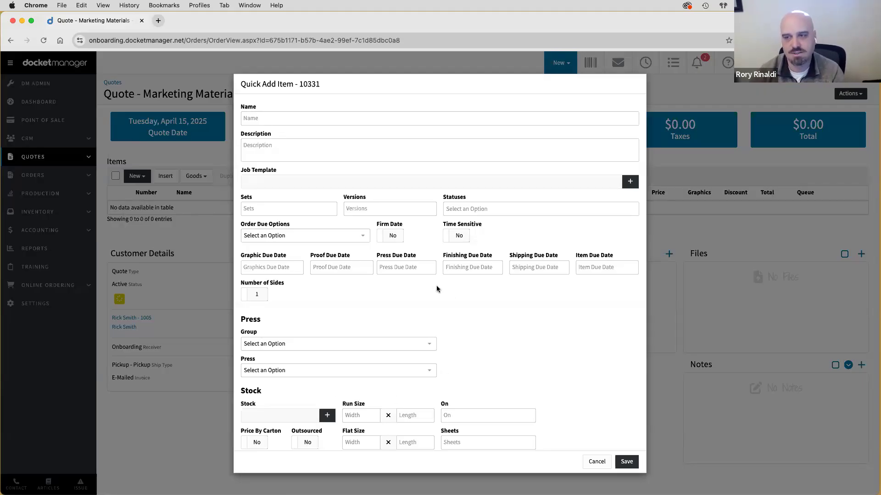
left_click(282, 118)
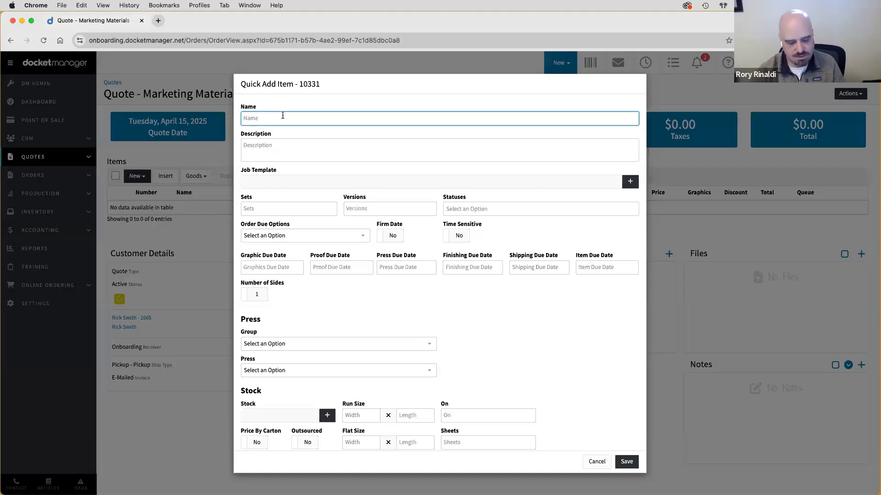
type("Trifold Borchure")
key("Left")
key("Left")
key("Left")
key("Left")
key("Left")
key("BackSpace")
key("BackSpace")
type("ro")
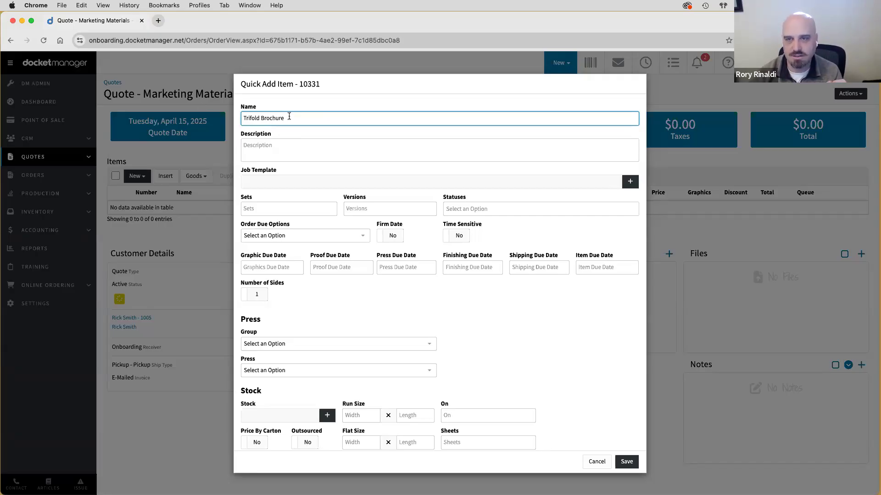
left_click(279, 155)
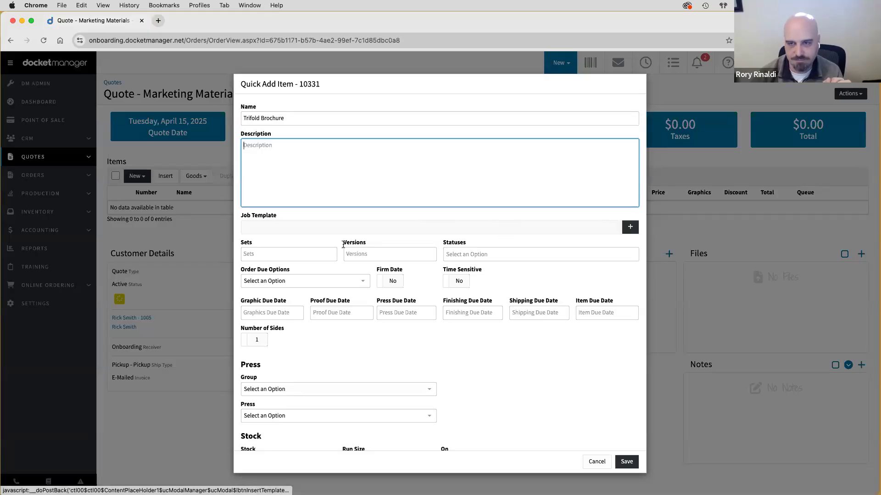
- Leave the description blank and try 50 in Sets and 10 in Quantity
left_click(335, 345)
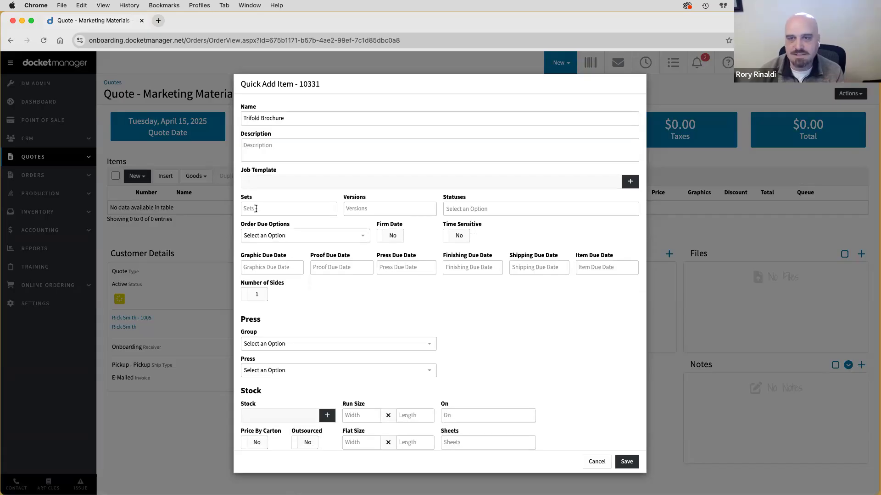
left_click(256, 209)
type("50")
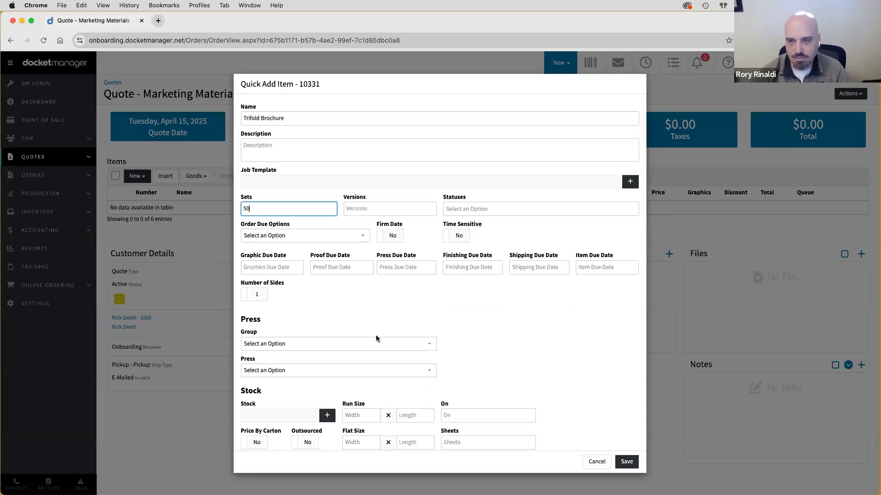
scroll(375, 335, "down", 3)
left_click(285, 441)
type("10")
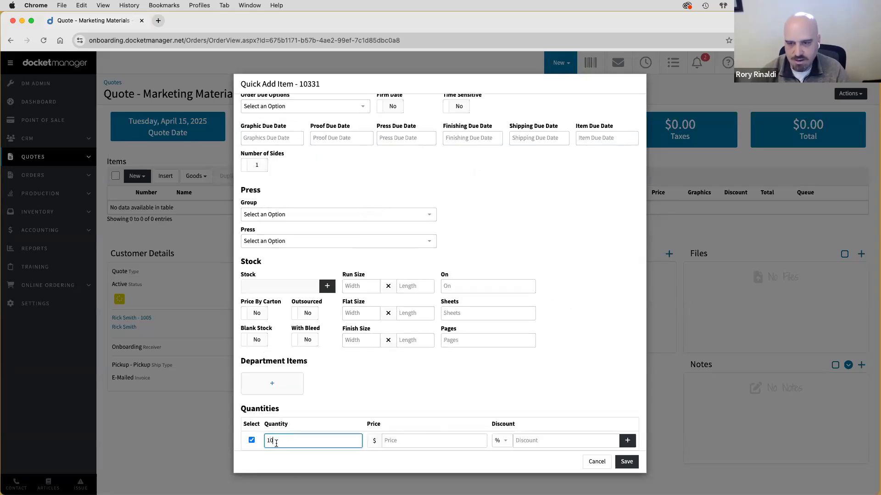
scroll(275, 443, "up", 3)
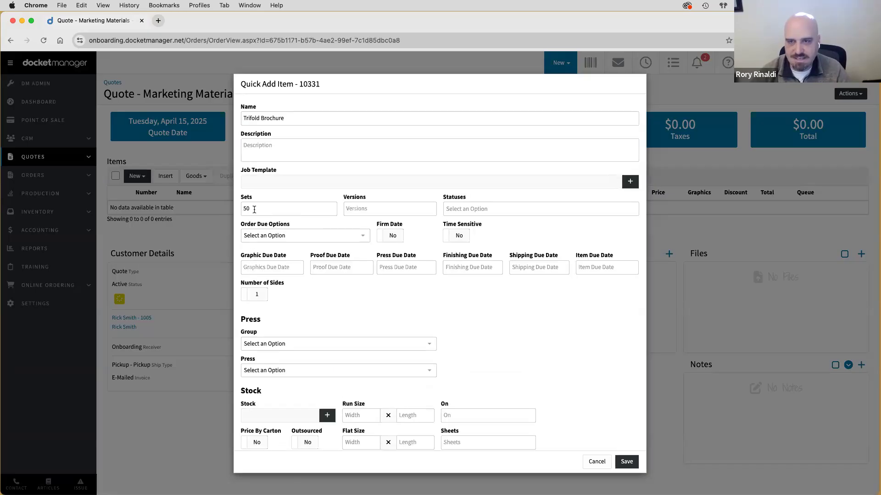
- Clear the Sets and Quantity values so both fields stay empty
double_click(250, 209)
key("BackSpace")
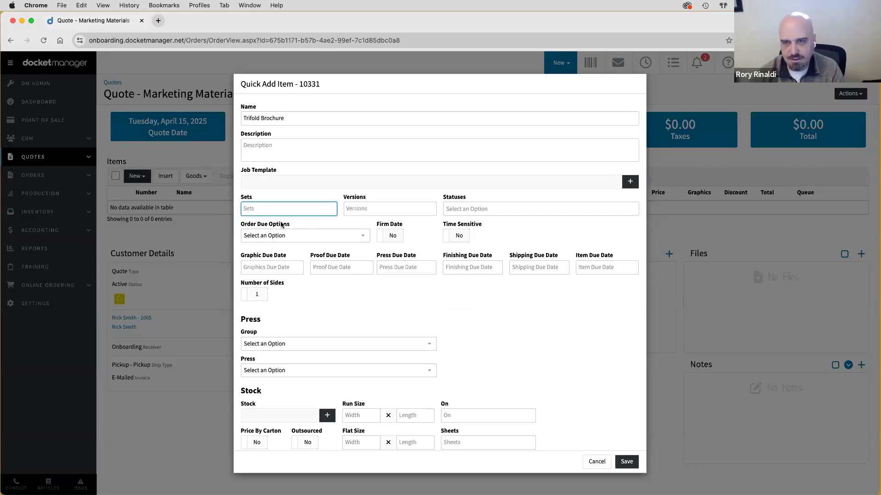
scroll(283, 225, "down", 3)
left_click(277, 439)
key("BackSpace")
scroll(339, 383, "up", 5)
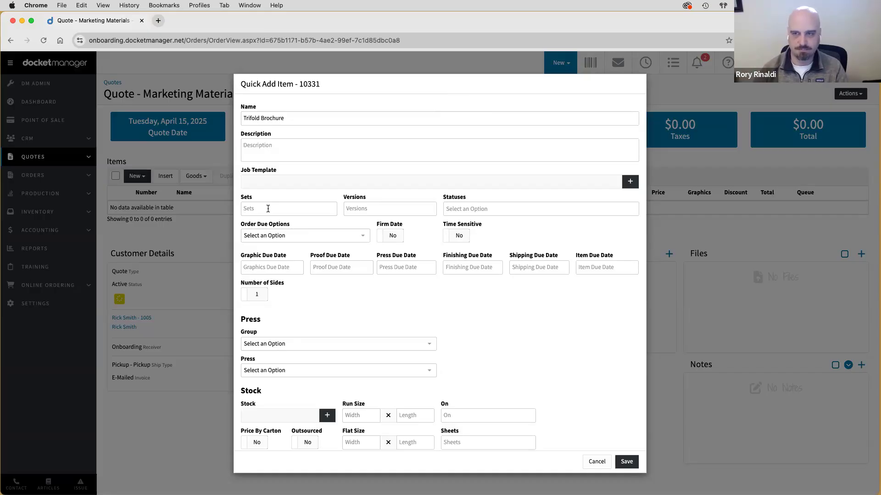
- Enter 1 in Versions and bring up the Statuses list
left_click(383, 205)
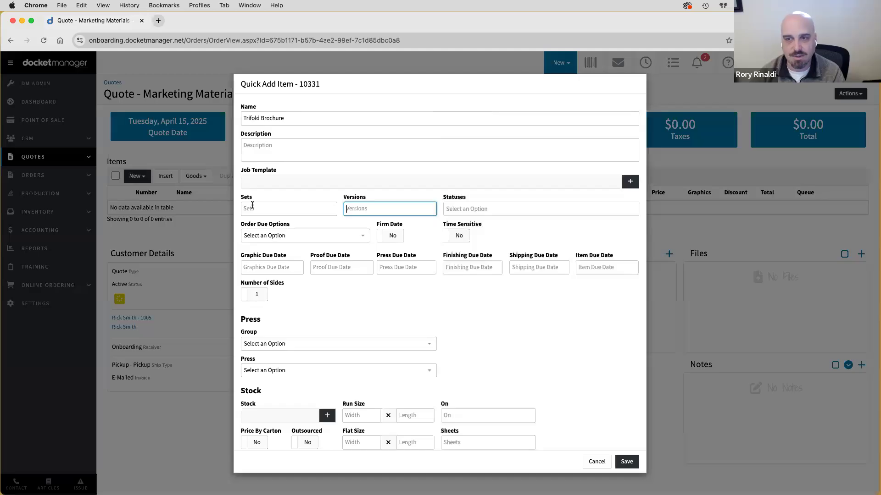
type("1")
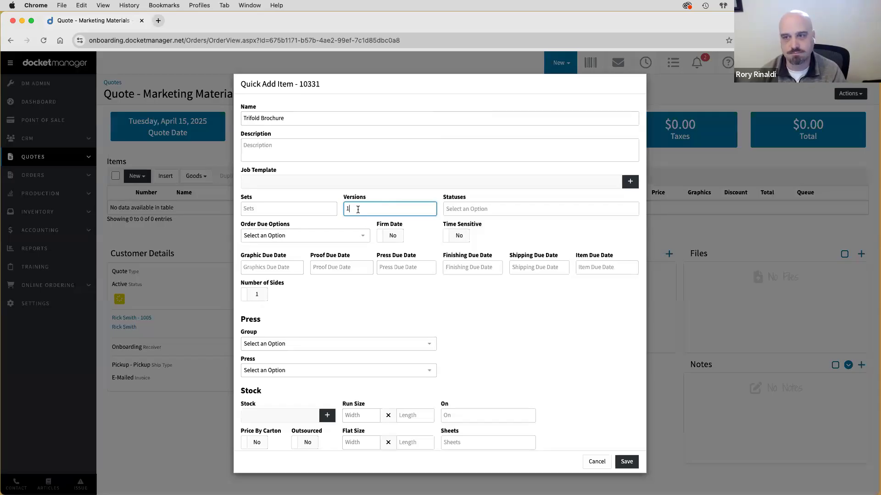
left_click(489, 210)
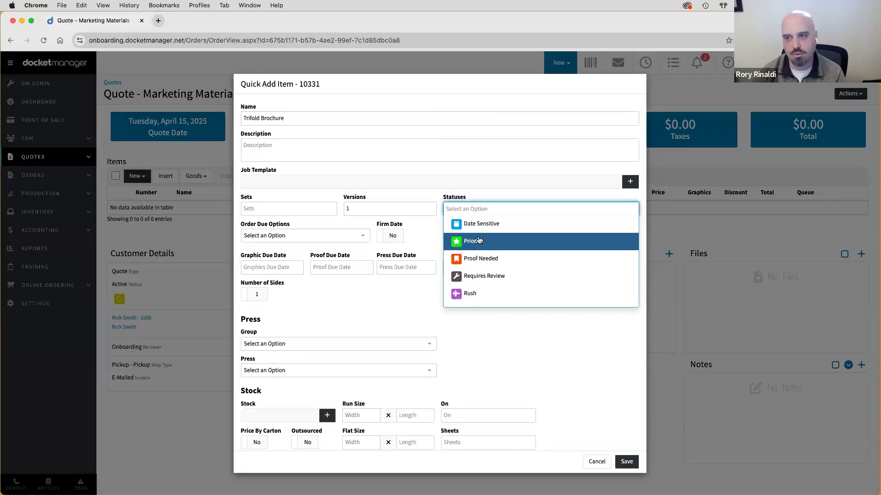
- Leave the status, order due option and graphics due date unset
left_click(477, 199)
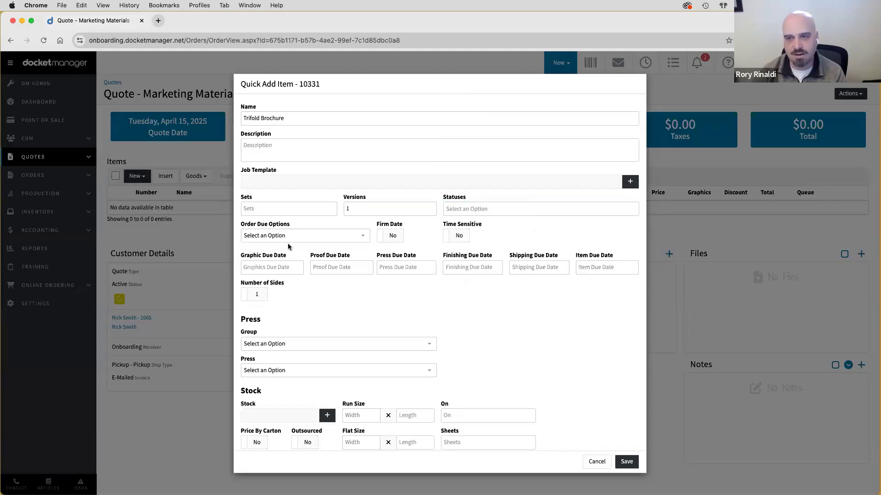
left_click(268, 235)
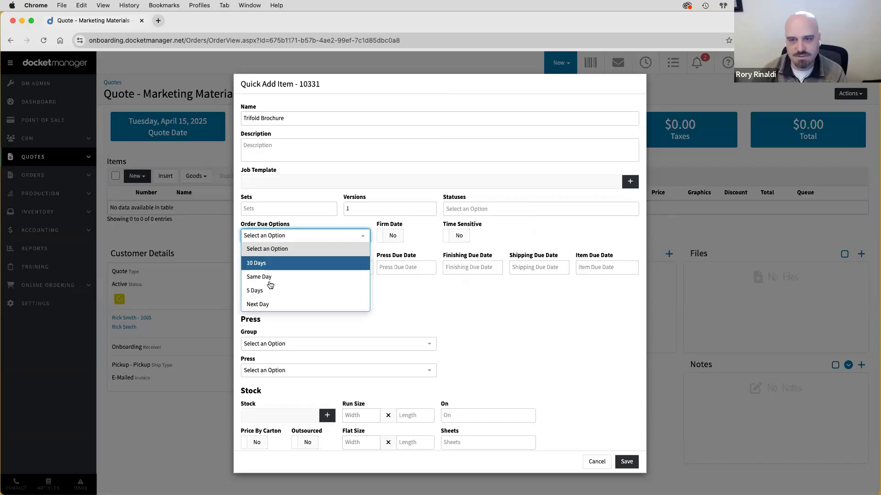
left_click(282, 225)
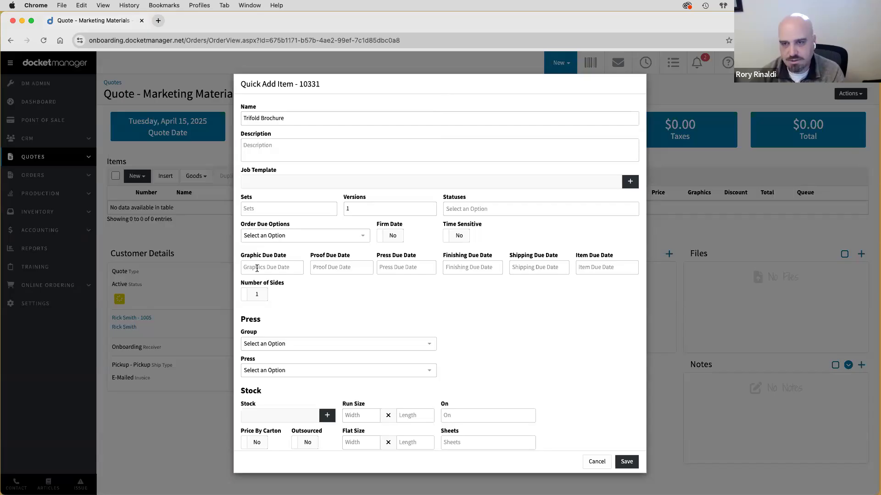
left_click(257, 269)
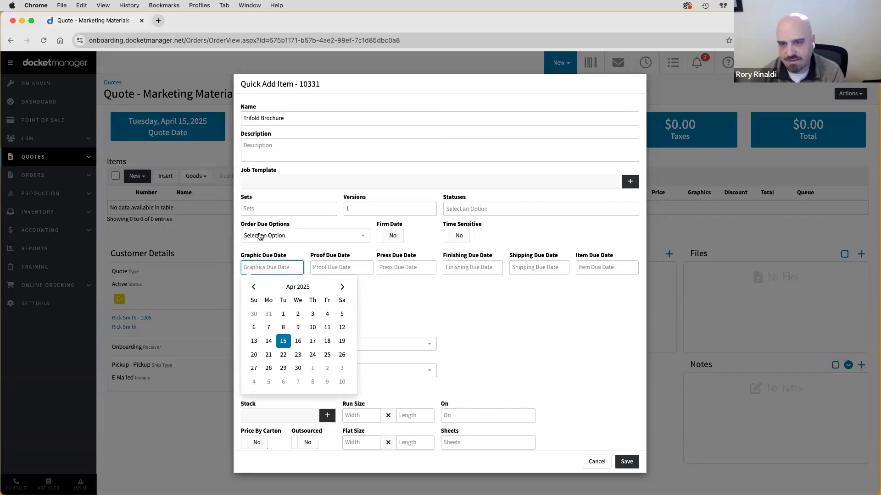
left_click(260, 237)
left_click(260, 237)
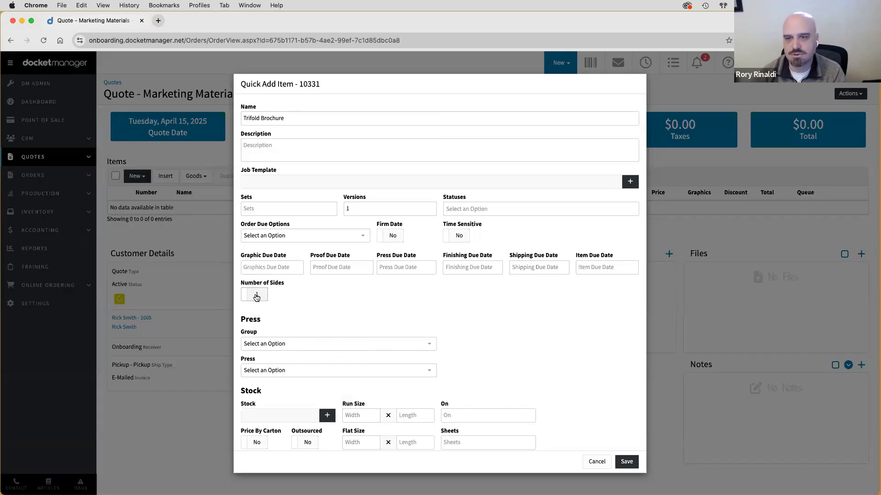
- Make the Trifold Brochure item double-sided with 2 sides
left_click(257, 297)
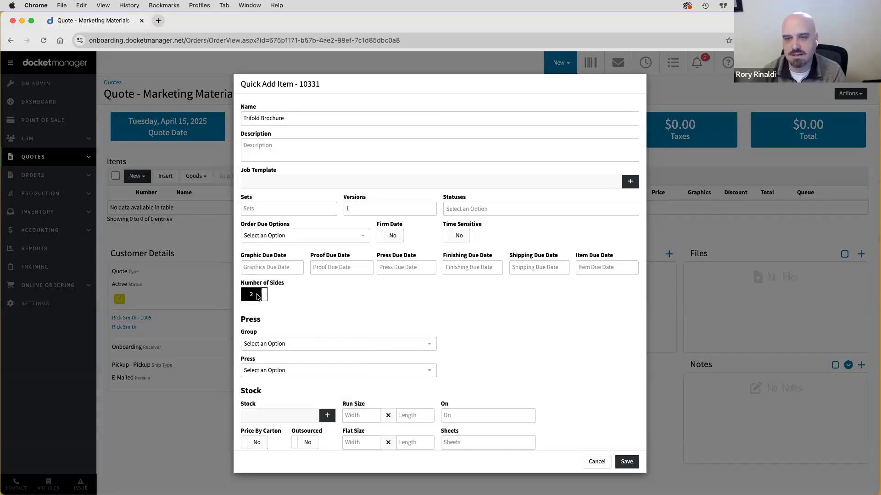
scroll(323, 298, "down", 3)
scroll(323, 296, "down", 3)
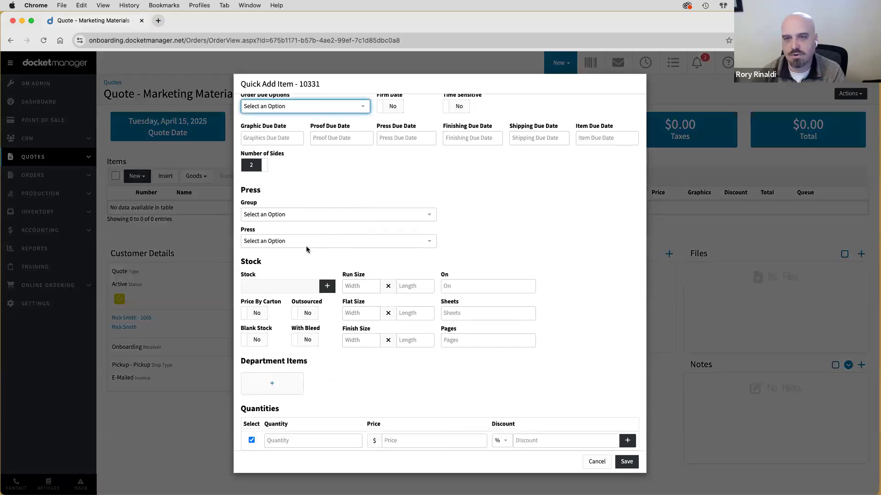
- Assign the item to the Digital group on the Digital Color press
left_click(274, 215)
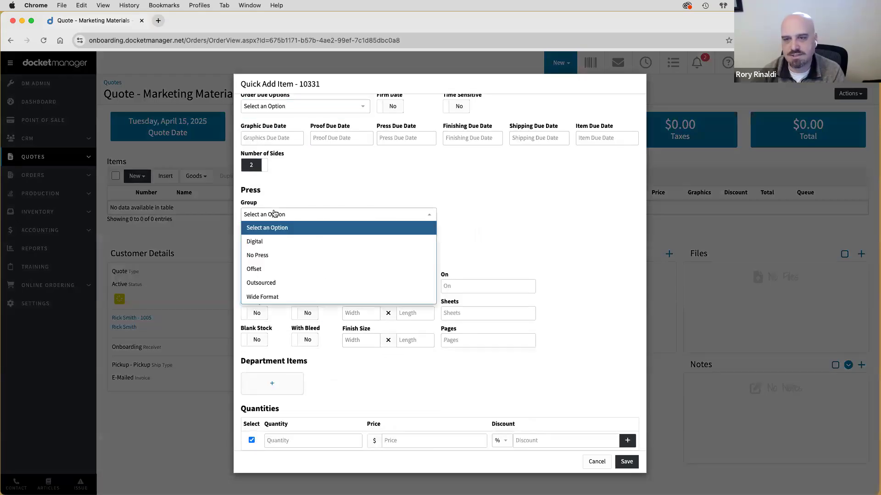
left_click(270, 245)
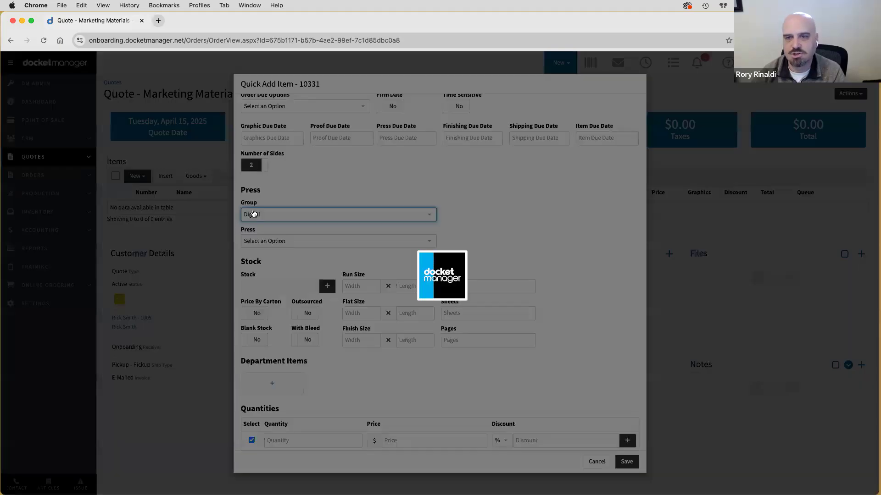
left_click(259, 242)
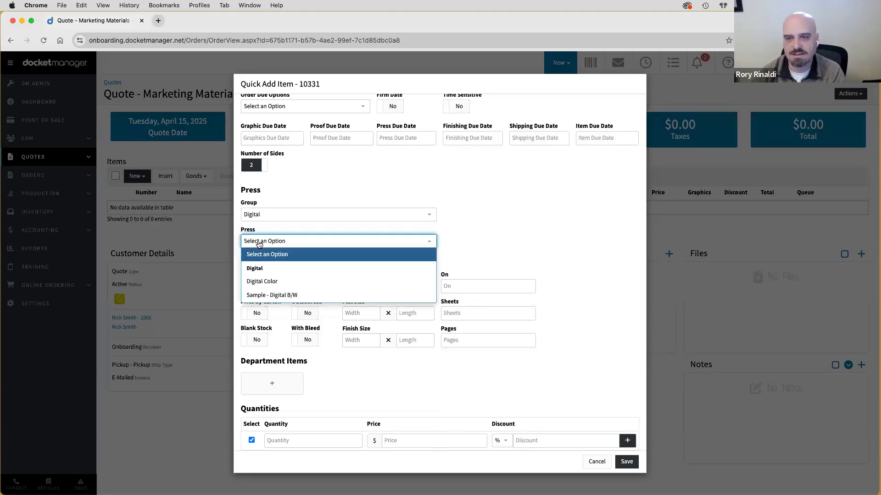
left_click(257, 282)
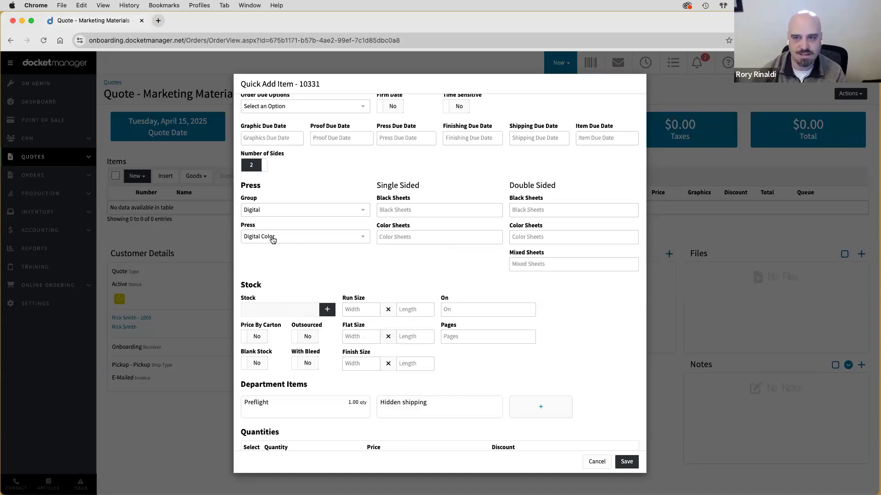
- Enter 1 double-sided color sheet, removing the trial single-sided black sheet value
left_click(535, 232)
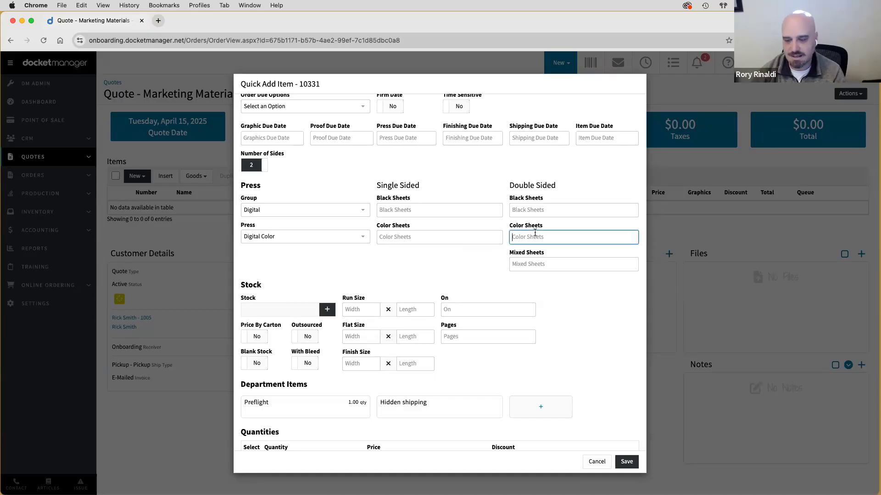
type("1")
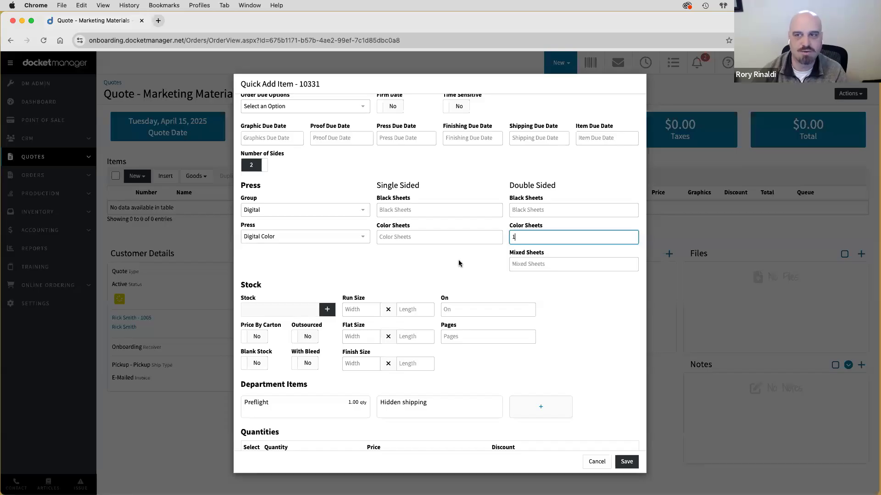
left_click(392, 211)
type("3")
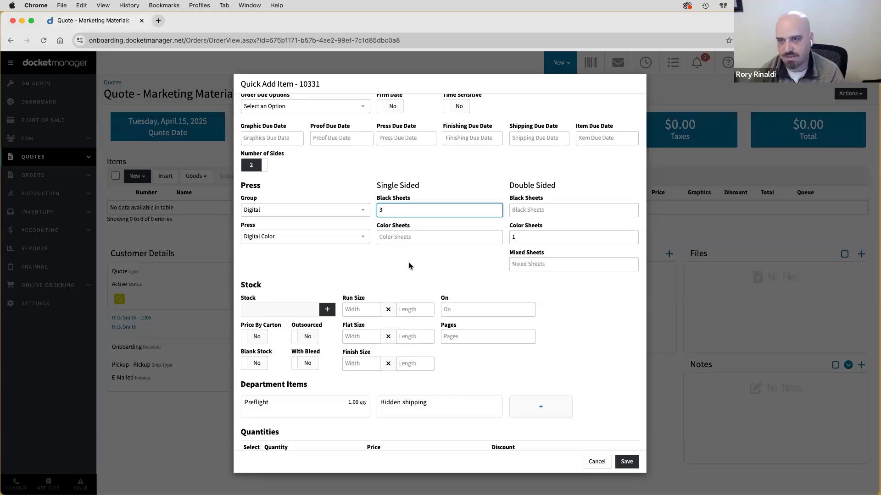
left_click(513, 236)
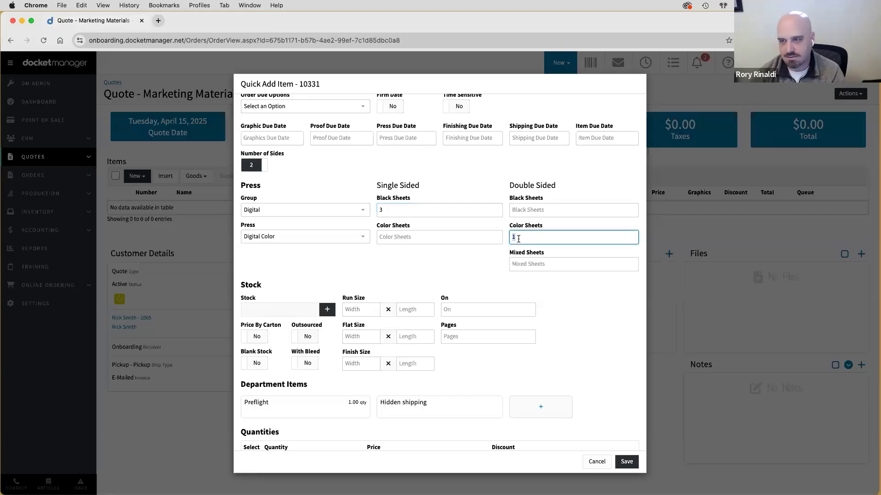
type("5")
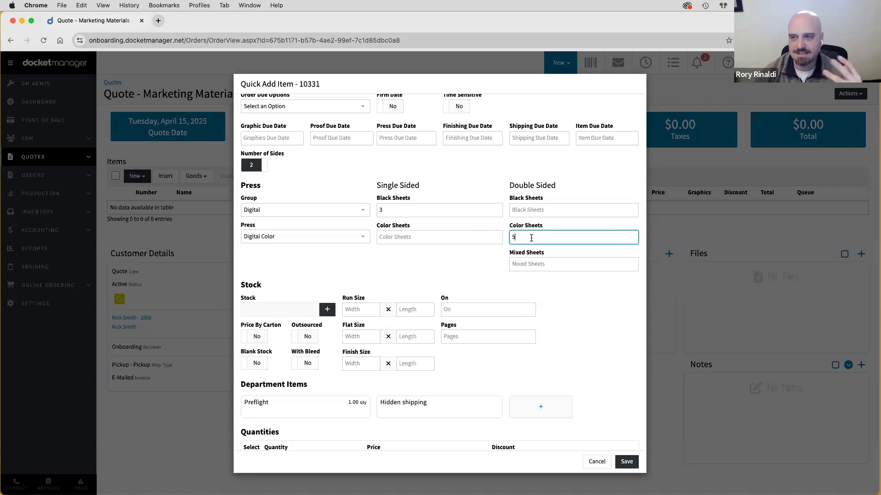
key("BackSpace")
type("1")
left_click(424, 207)
key("BackSpace")
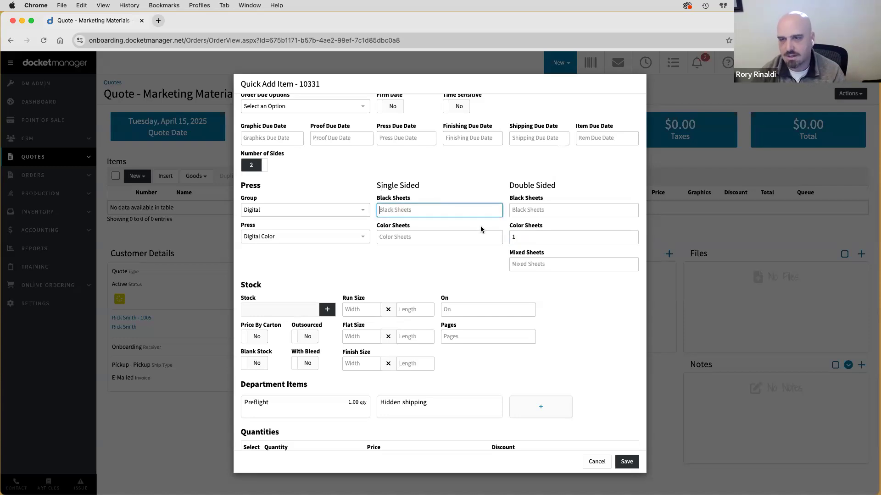
left_click(475, 274)
double_click(519, 238)
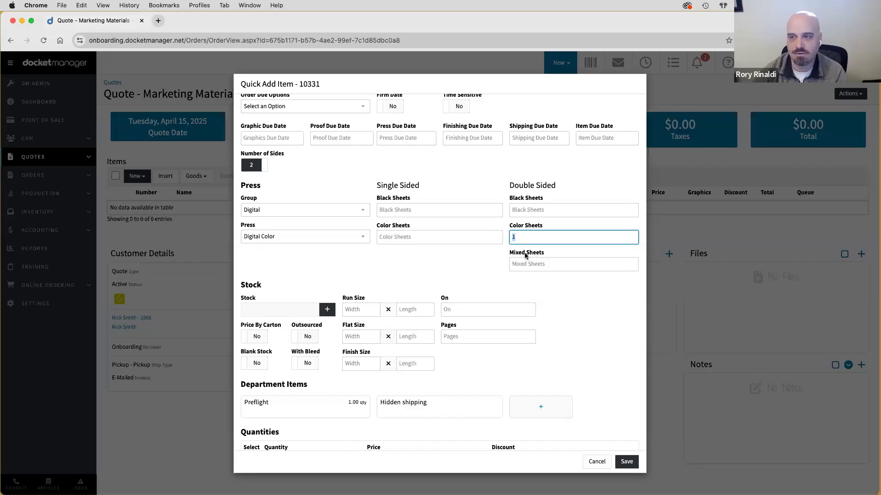
left_click(464, 263)
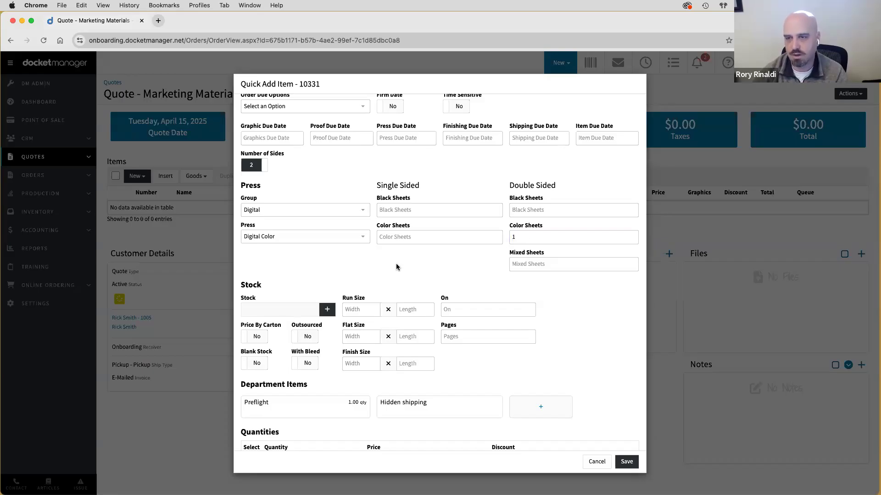
scroll(370, 270, "down", 1)
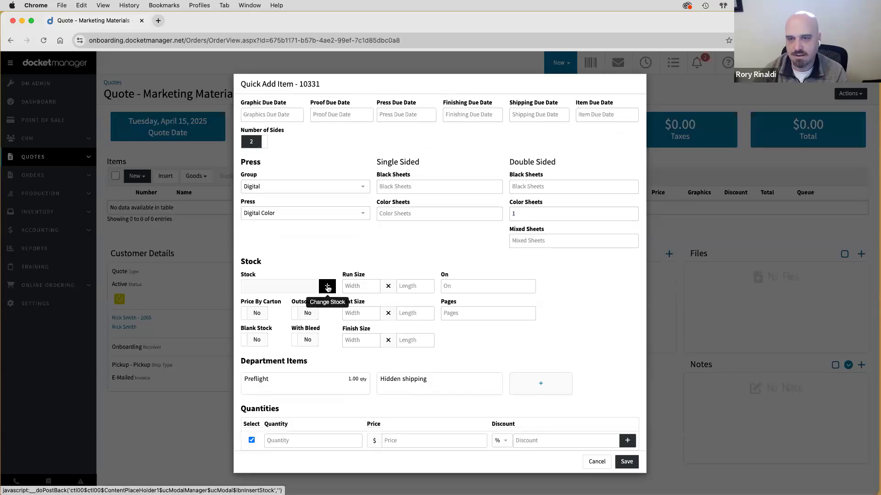
- Choose 100# Matte Text 13 x 19 white matte stock for the item
left_click(328, 287)
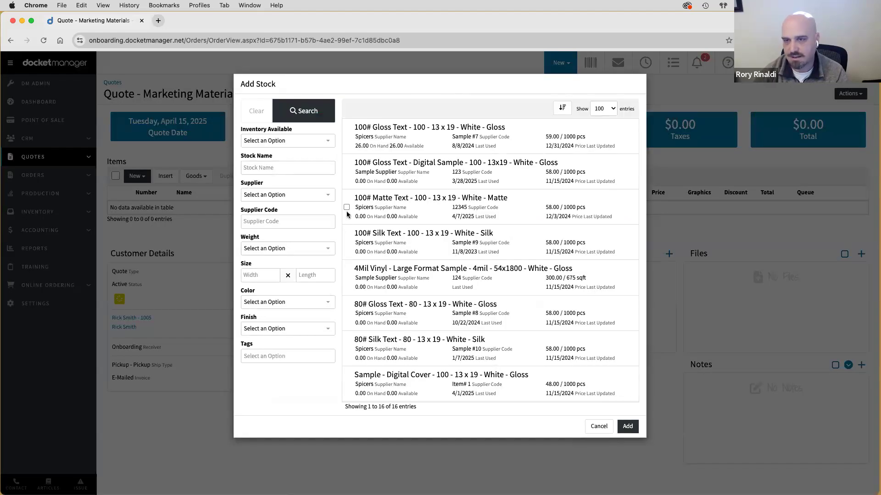
left_click(346, 207)
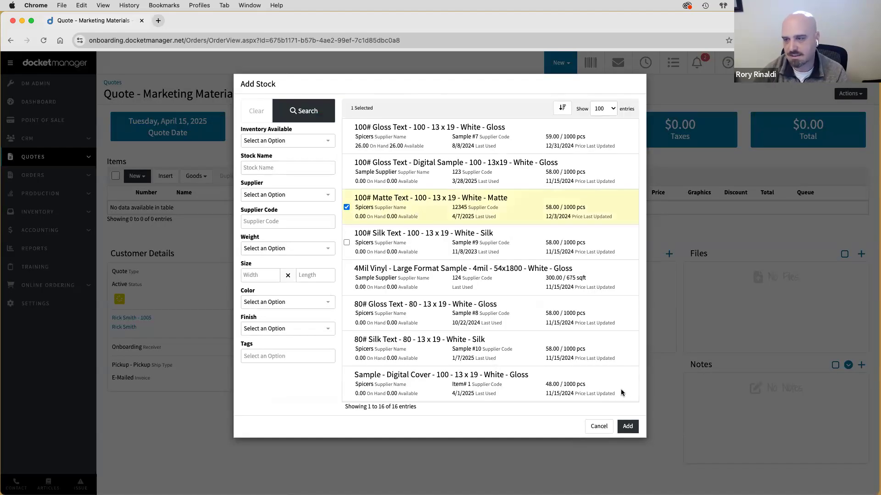
left_click(631, 431)
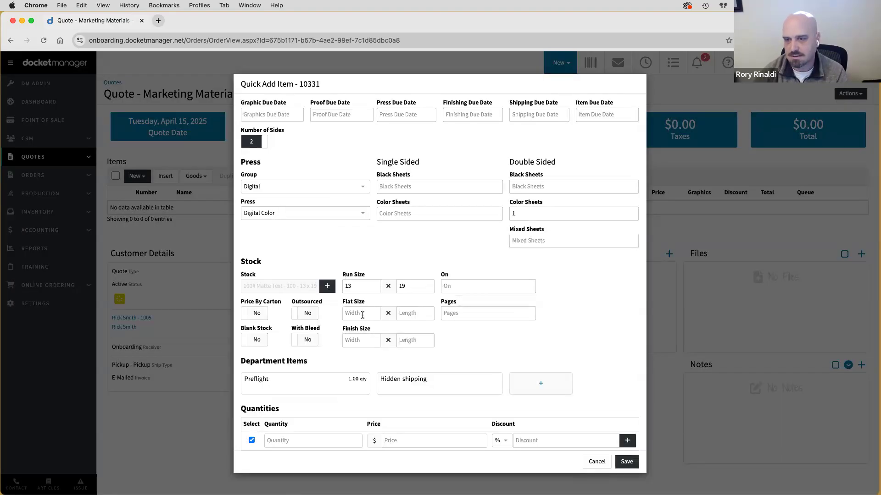
left_click(362, 315)
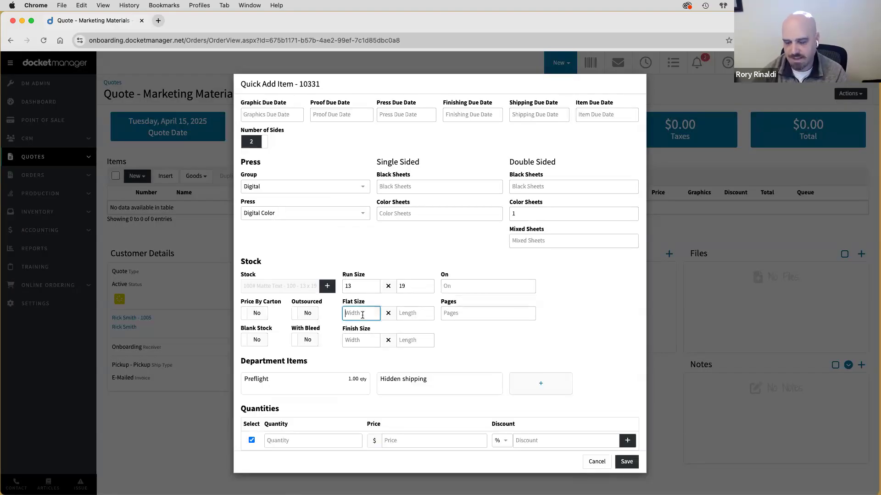
- Enter flat size 8.5 × 11 and finish size 8.5 × 3.6
type("8.5")
left_click(401, 315)
type("11")
left_click(366, 313)
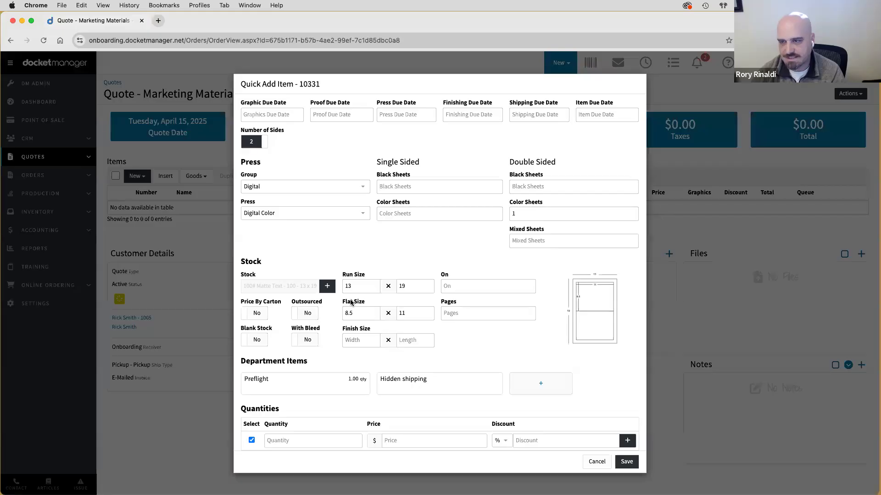
mouse_move(576, 299)
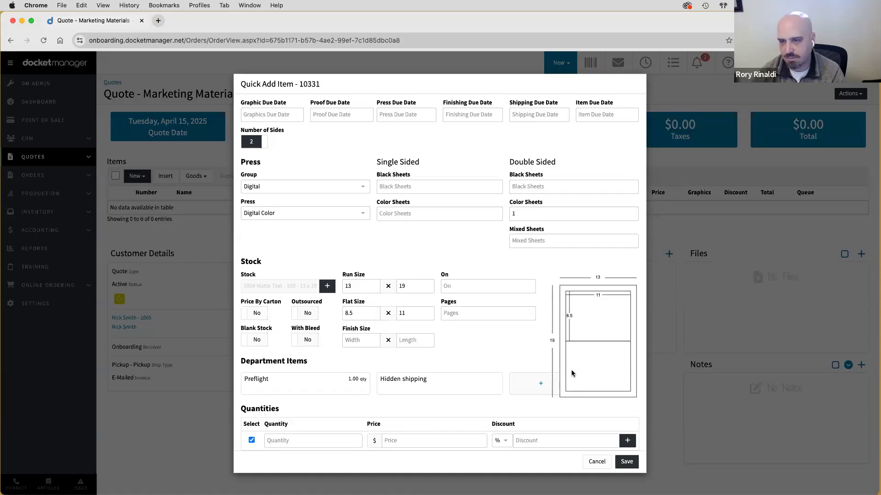
left_click(364, 339)
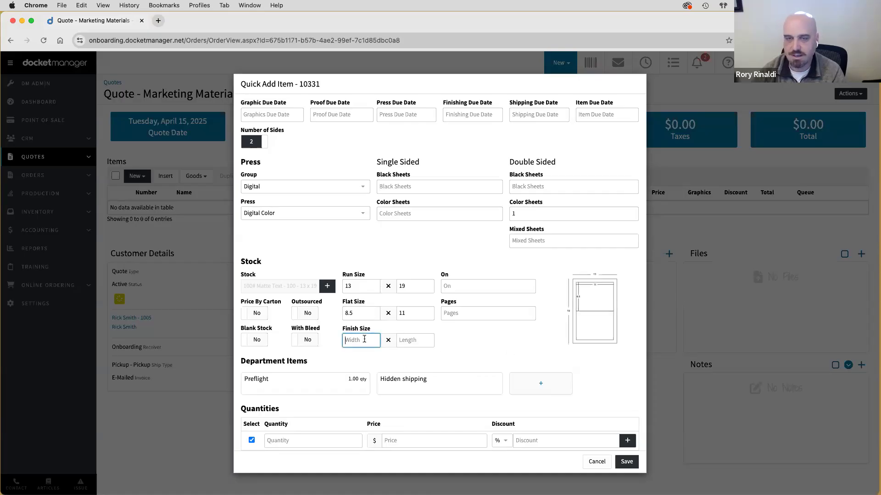
type("8.5")
key("Tab")
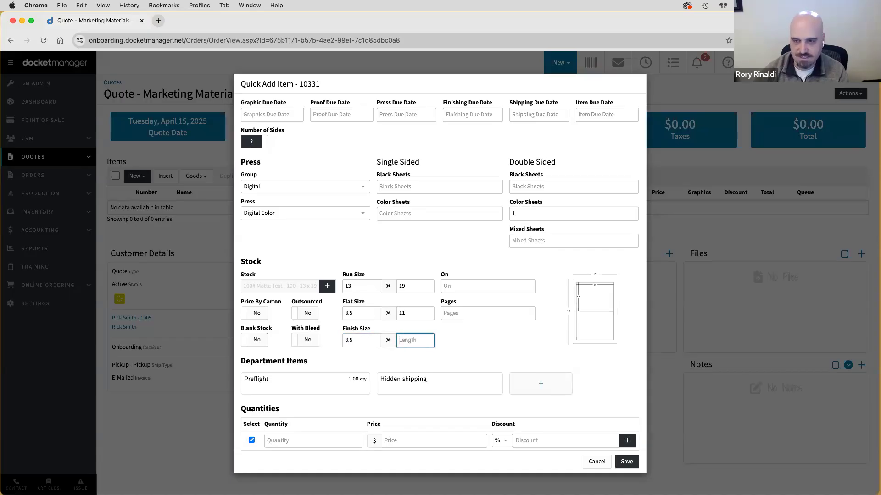
type("3.6")
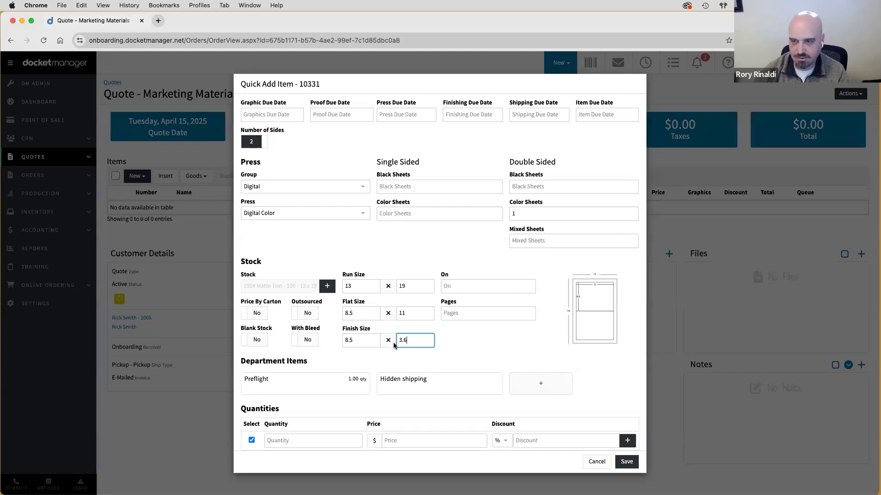
left_click(468, 343)
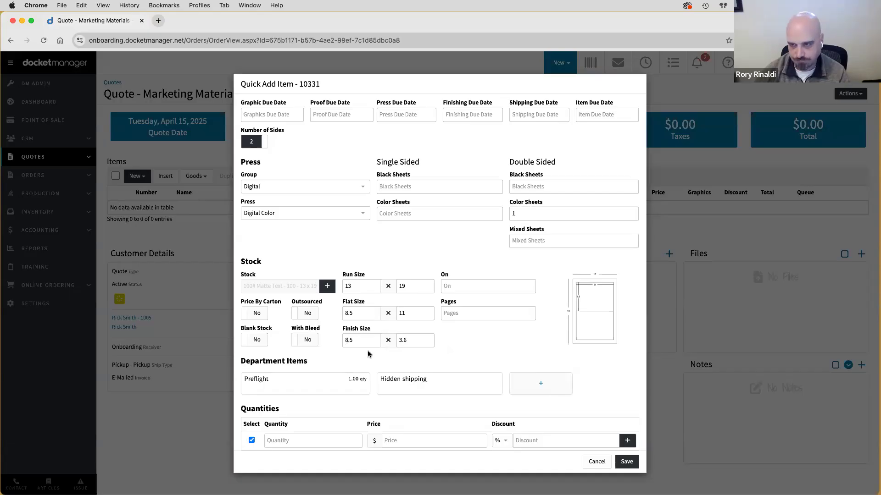
- Set the number up per sheet to 1, leaving Pages empty
left_click(449, 285)
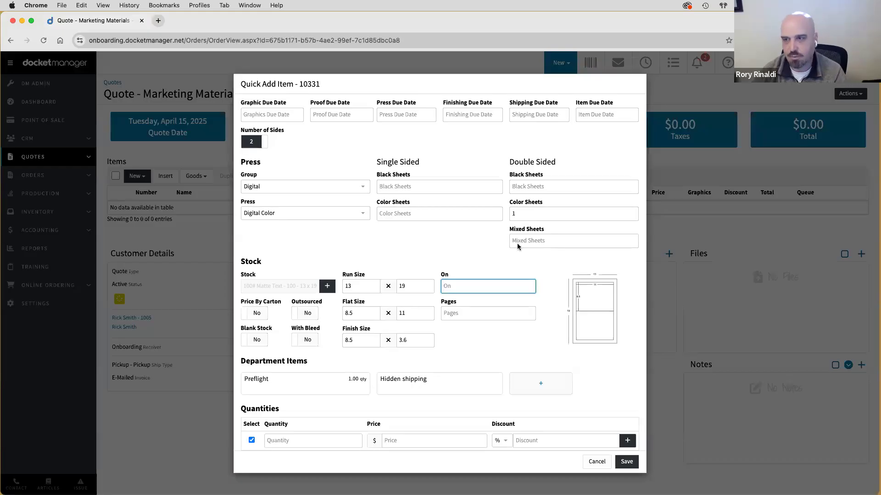
left_click(460, 261)
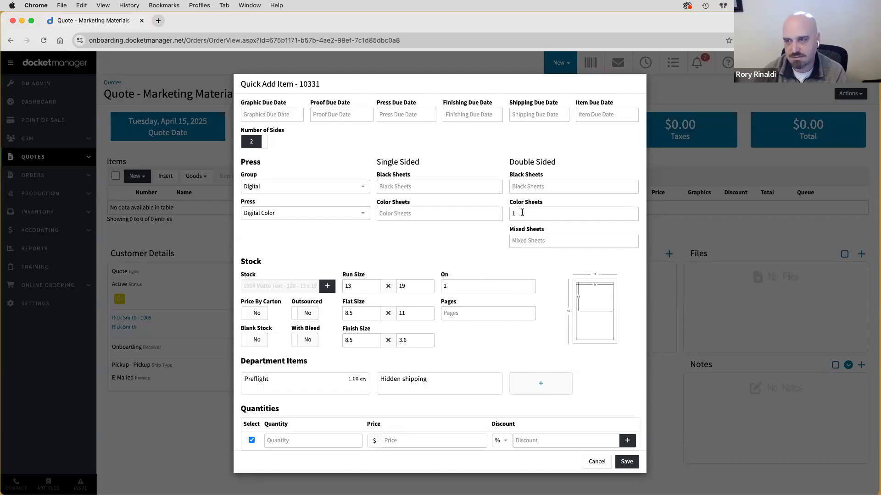
left_click(473, 289)
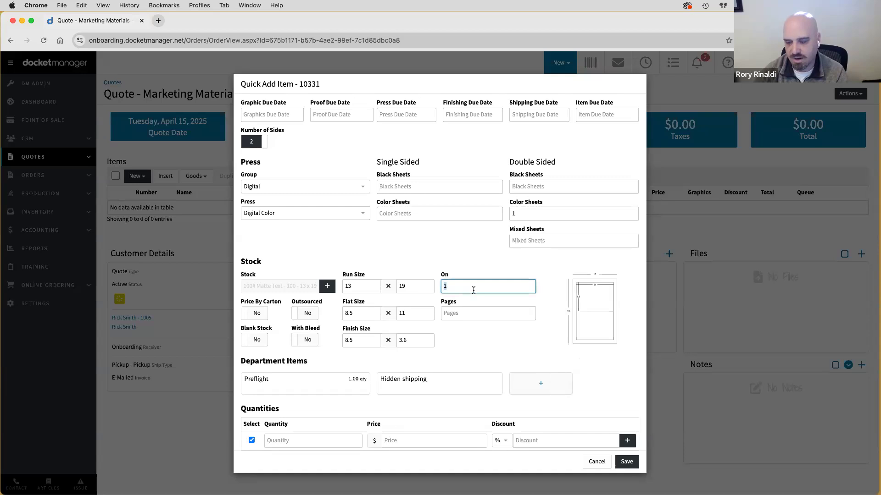
type("2")
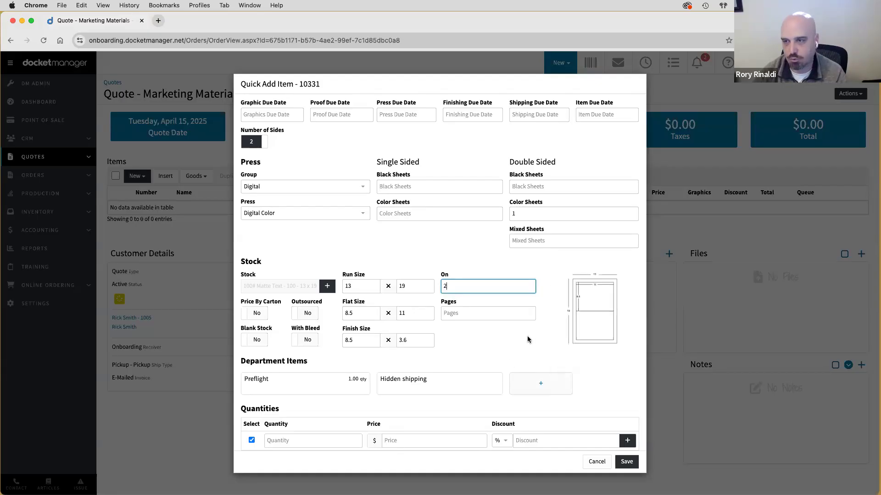
mouse_move(583, 294)
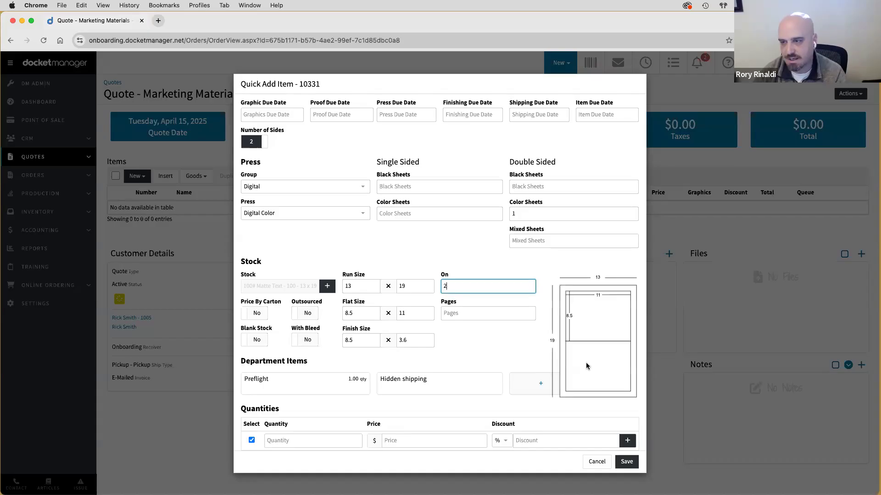
key("BackSpace")
type("1")
left_click(478, 348)
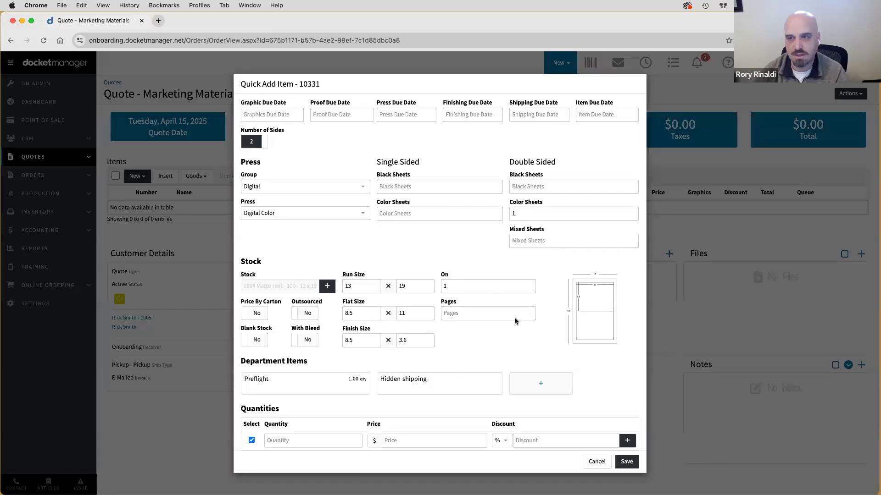
left_click(468, 314)
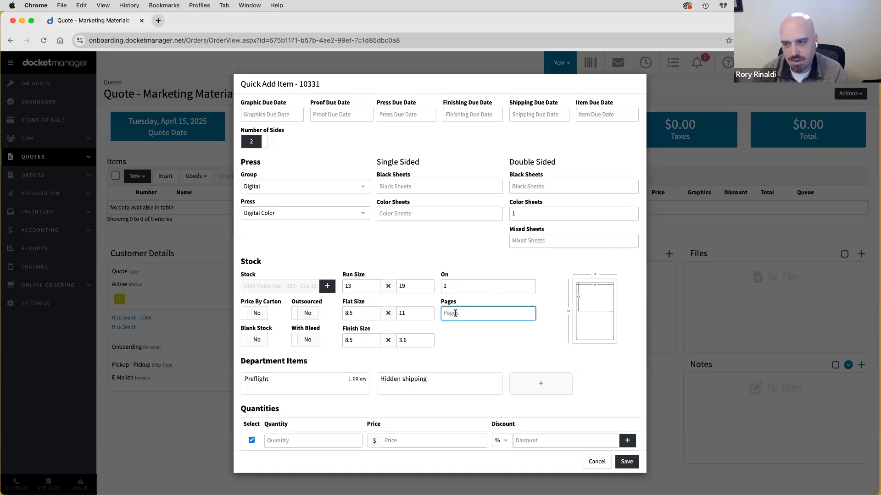
left_click(469, 347)
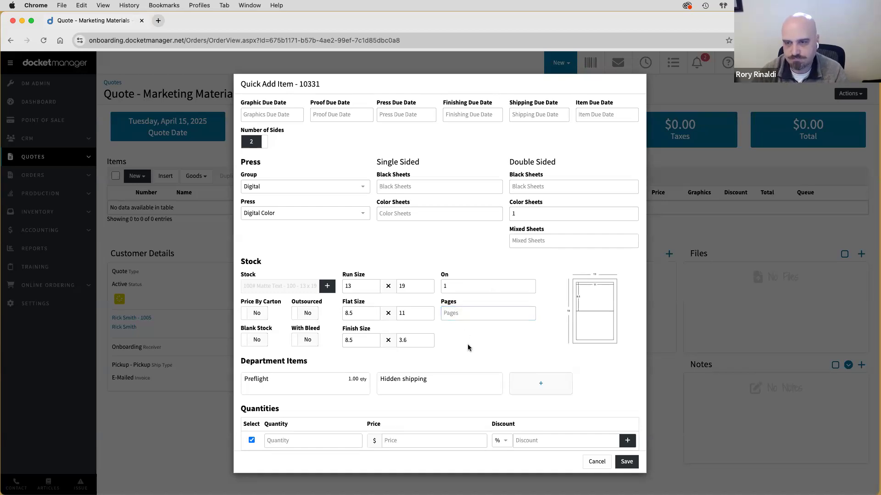
left_click(303, 341)
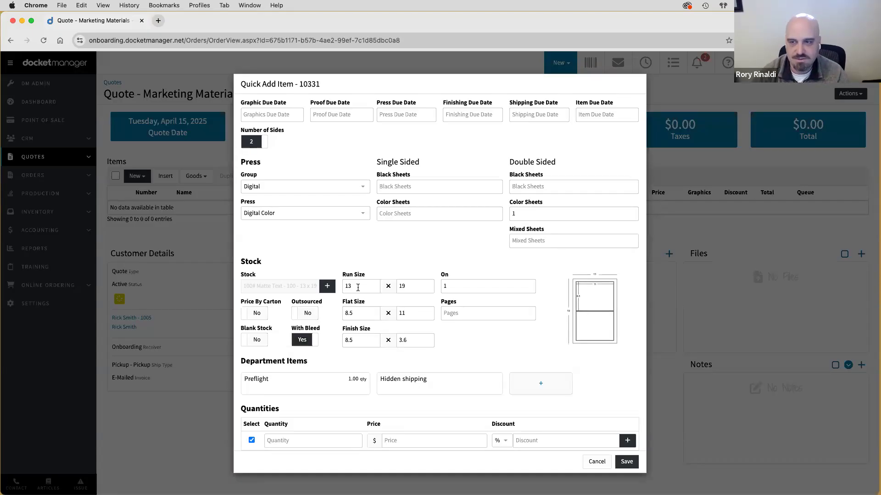
left_click(522, 215)
double_click(522, 214)
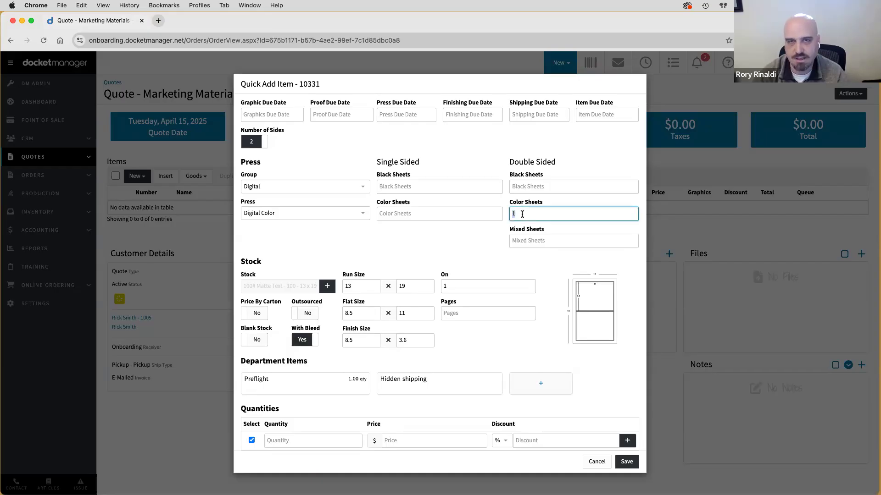
scroll(294, 133, "up", 4)
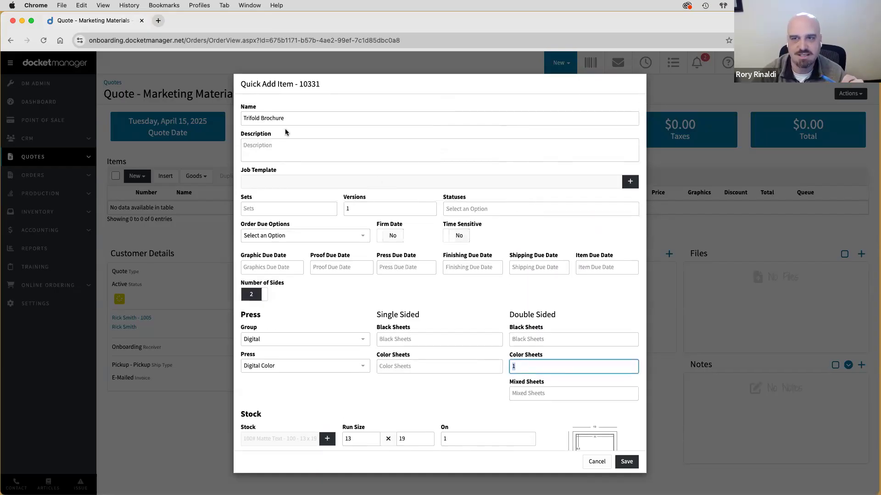
scroll(307, 147, "down", 4)
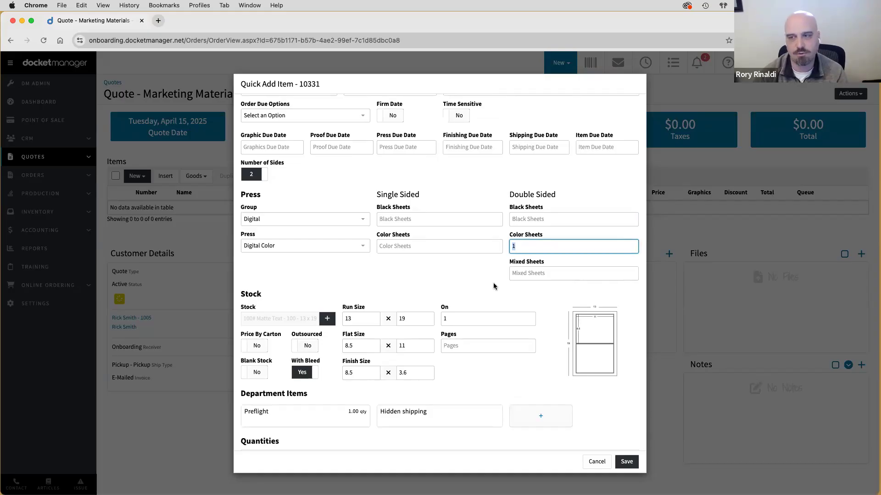
left_click(526, 248)
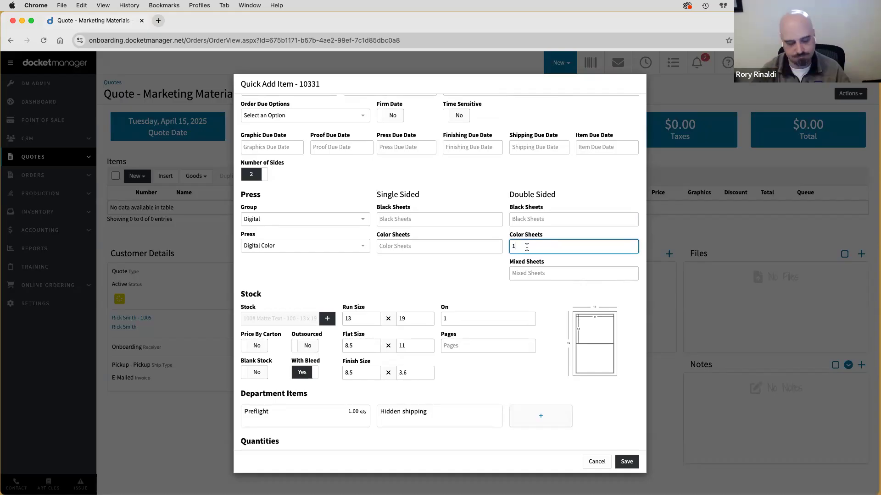
left_click(380, 279)
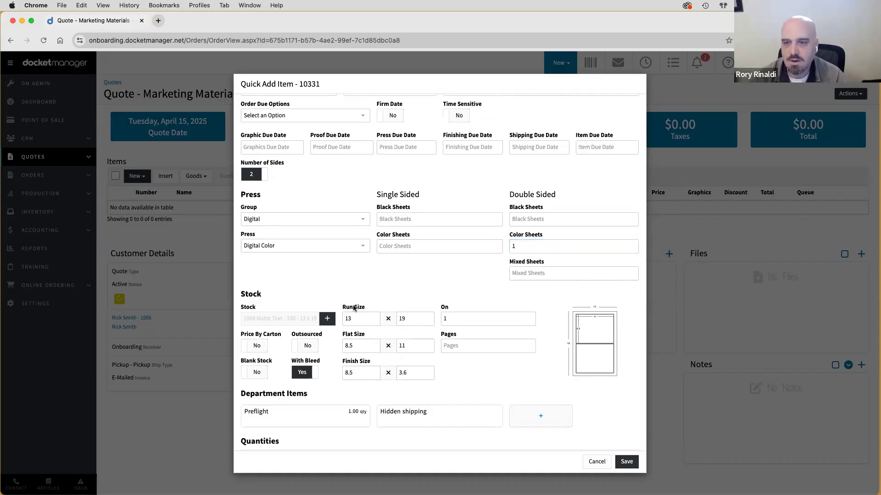
triple_click(355, 336)
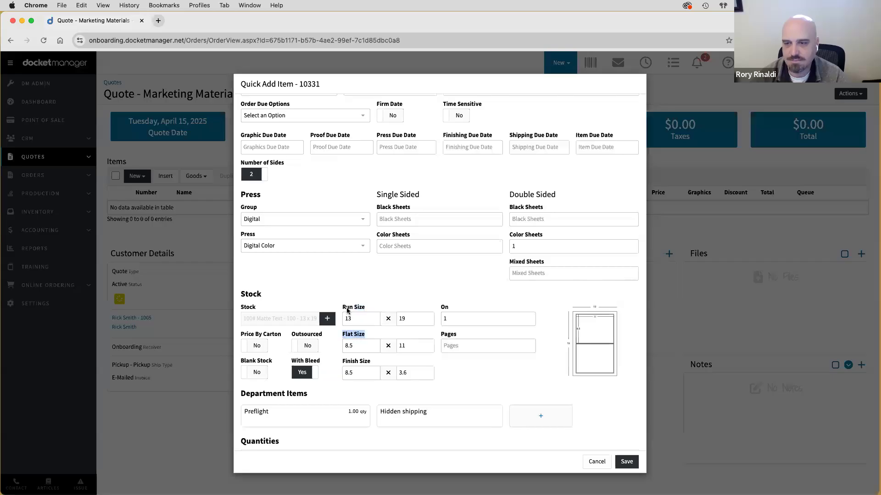
mouse_move(588, 331)
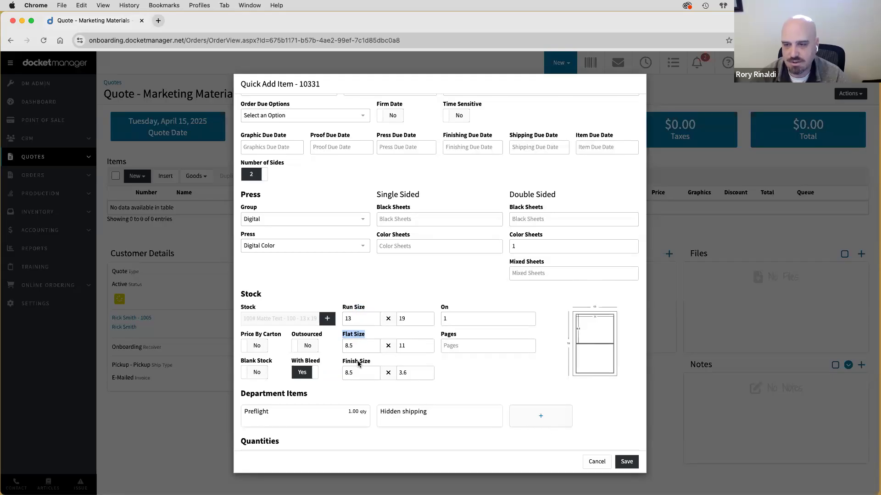
scroll(358, 364, "down", 1)
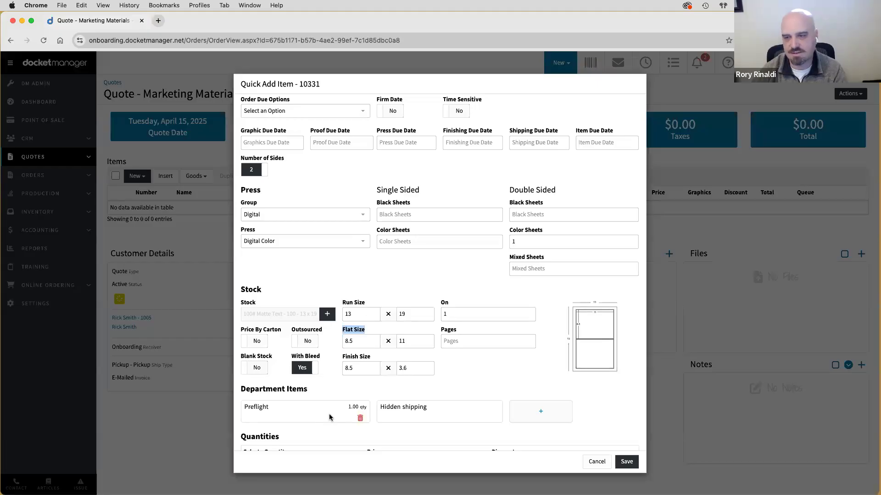
scroll(329, 417, "up", 1)
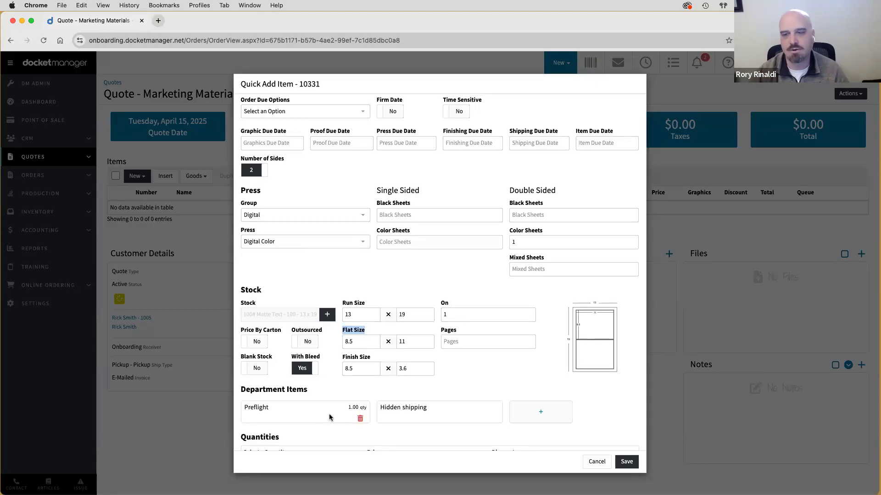
left_click(500, 384)
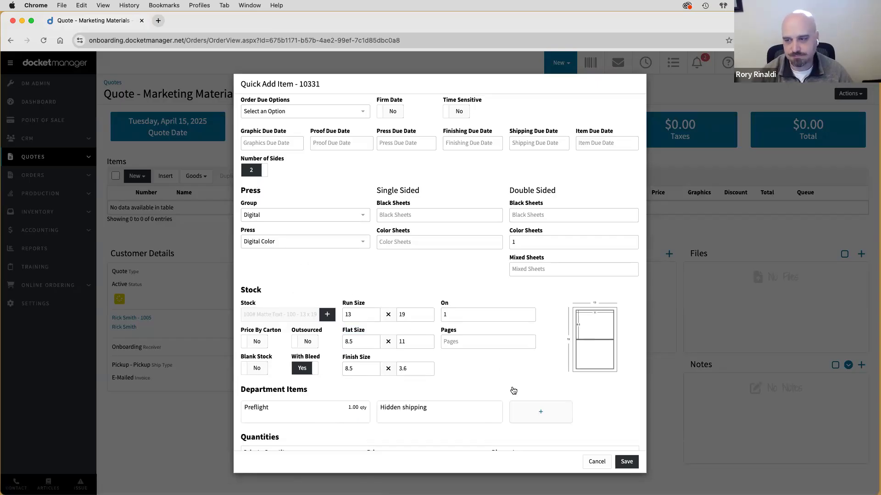
- Add the Trifold finishing department item to the Trifold Brochure's department items
left_click(545, 413)
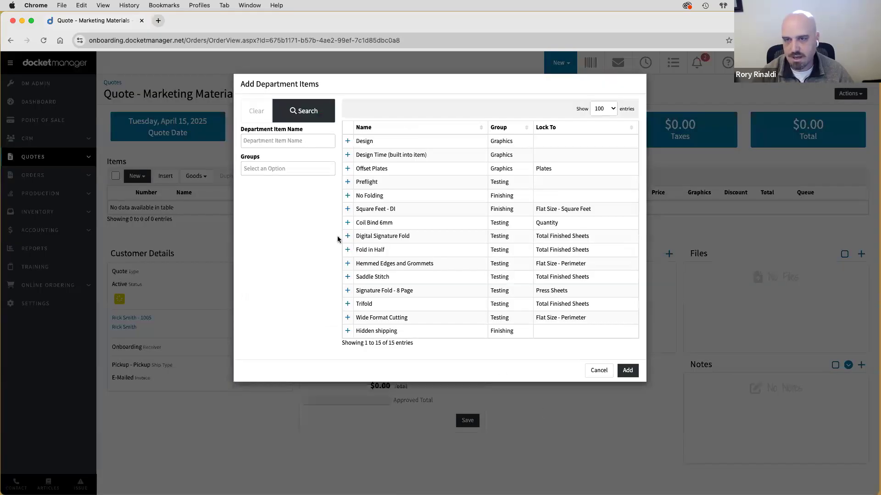
left_click(255, 138)
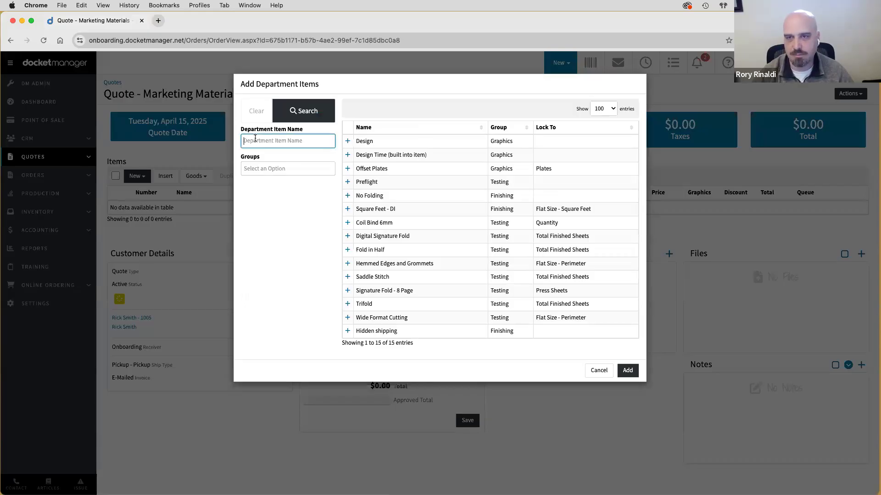
left_click(269, 169)
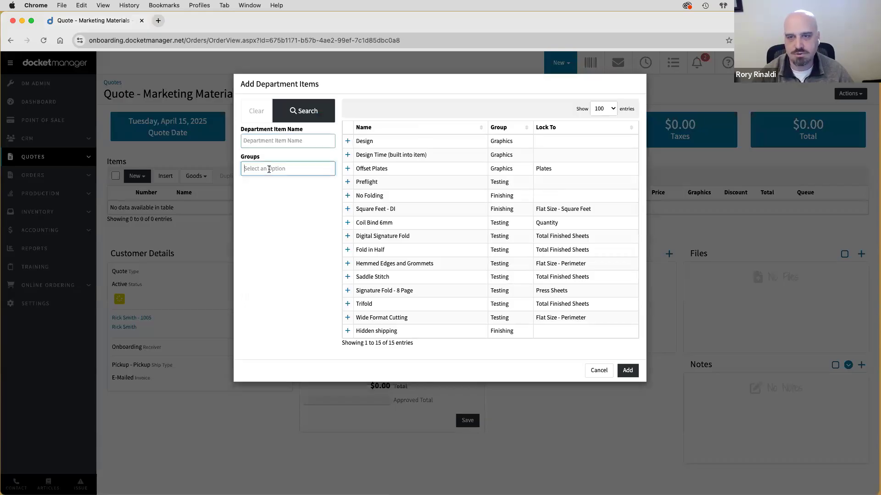
scroll(274, 197, "down", 2)
scroll(274, 197, "up", 2)
left_click(265, 184)
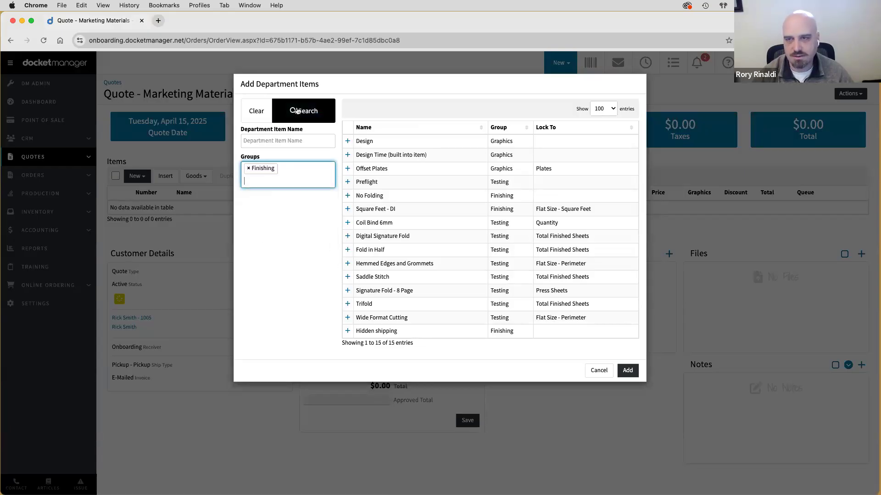
left_click(300, 110)
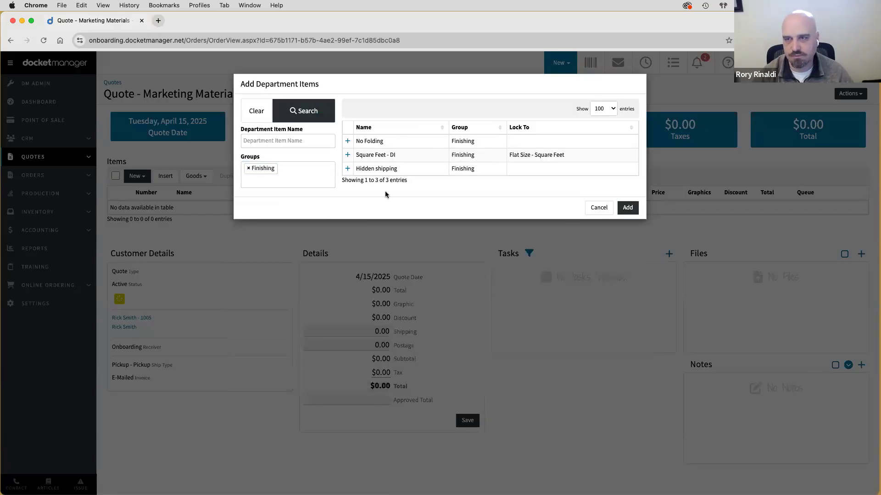
left_click(264, 117)
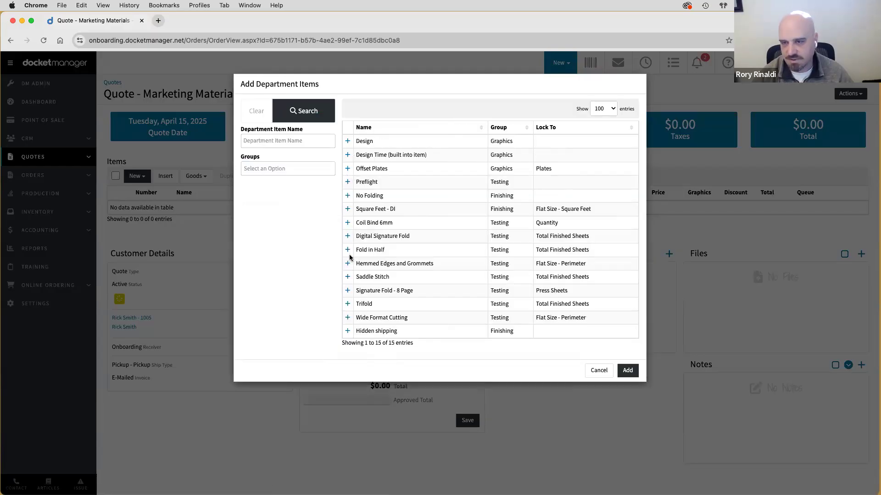
left_click(348, 305)
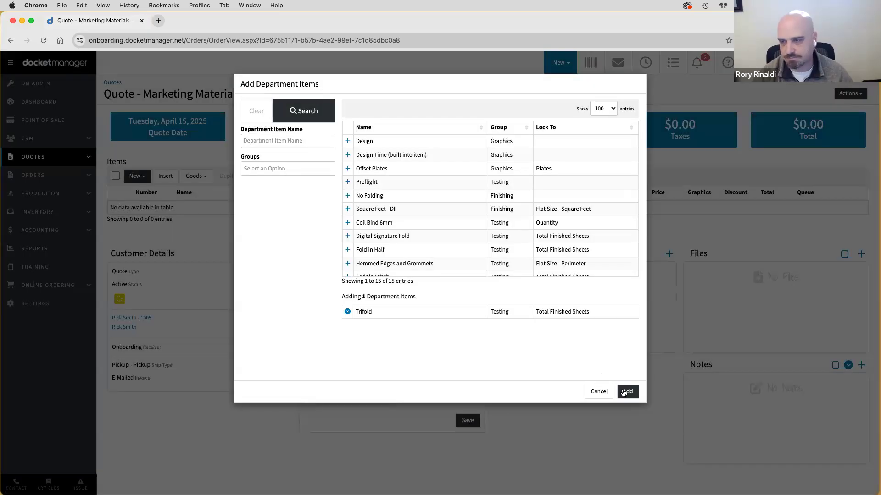
left_click(626, 391)
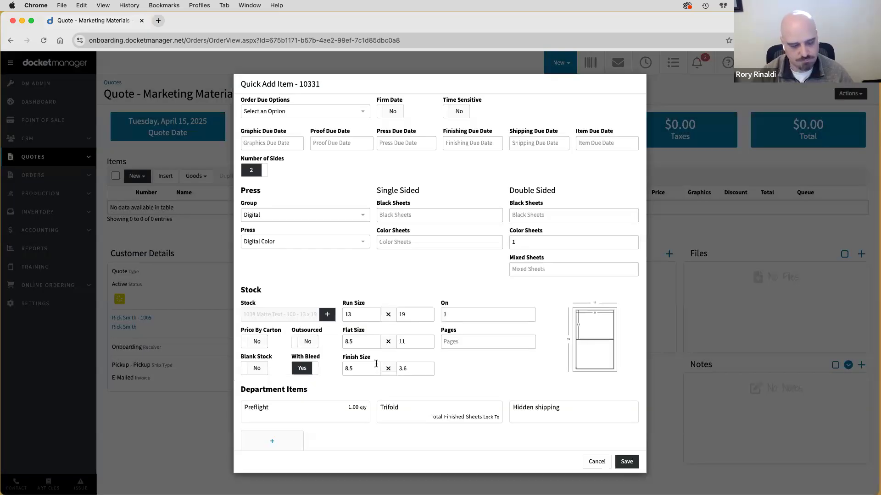
- Enter 500 as the Trifold Brochure's first quantity
scroll(466, 367, "down", 2)
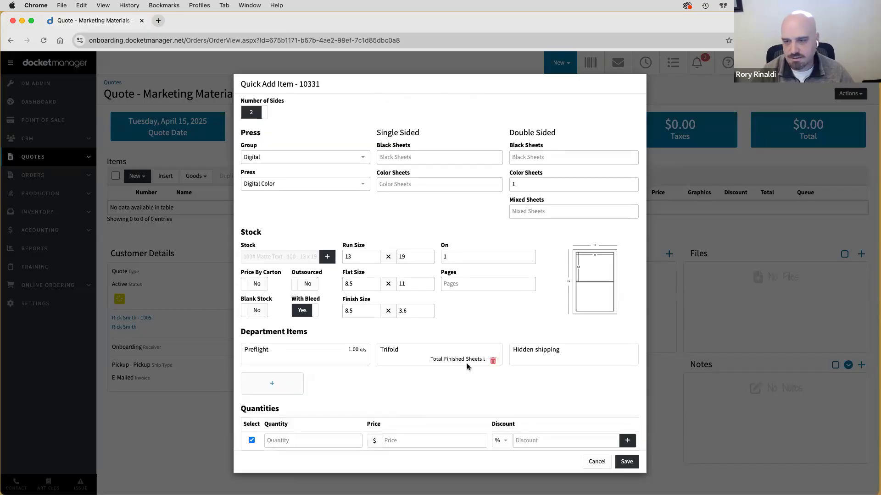
left_click(302, 440)
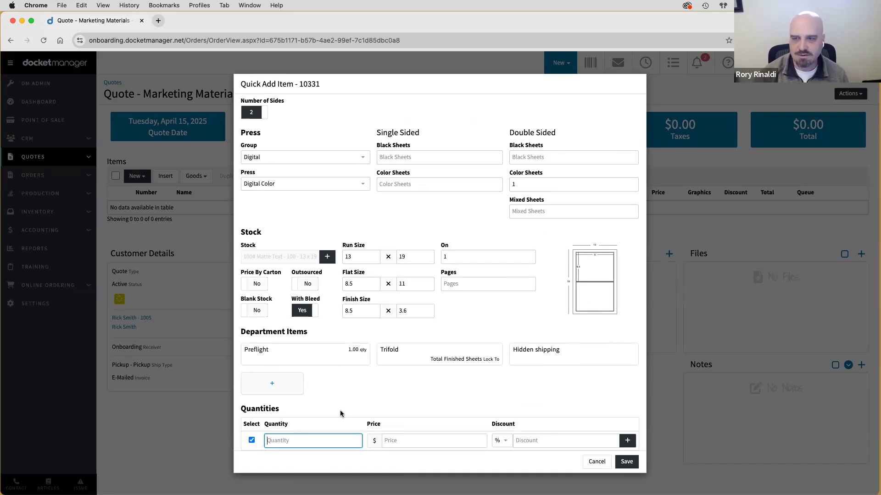
scroll(348, 373, "up", 10)
scroll(338, 362, "down", 10)
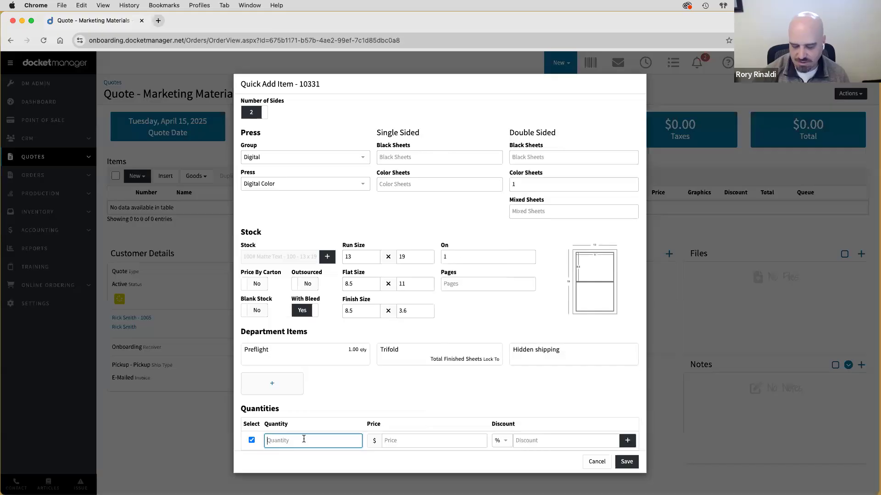
type("500")
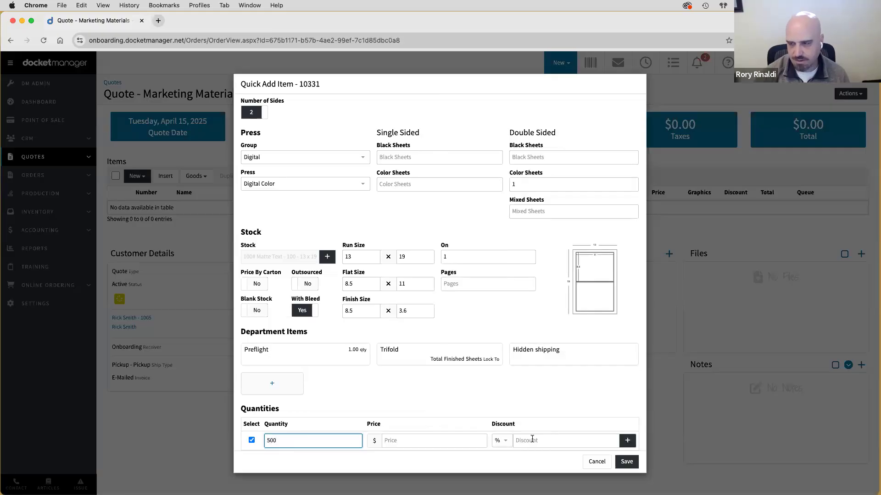
- Add a second quantity row of 750 and save the item to the quote
left_click(626, 442)
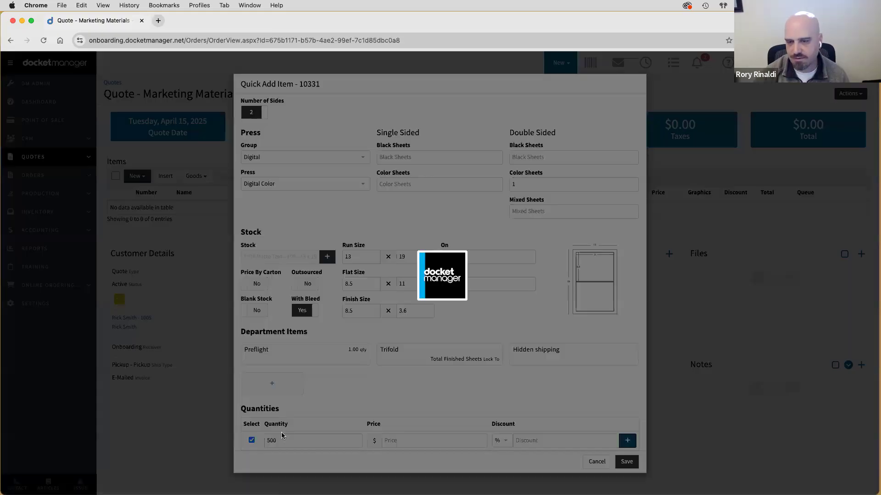
left_click(282, 439)
type("750")
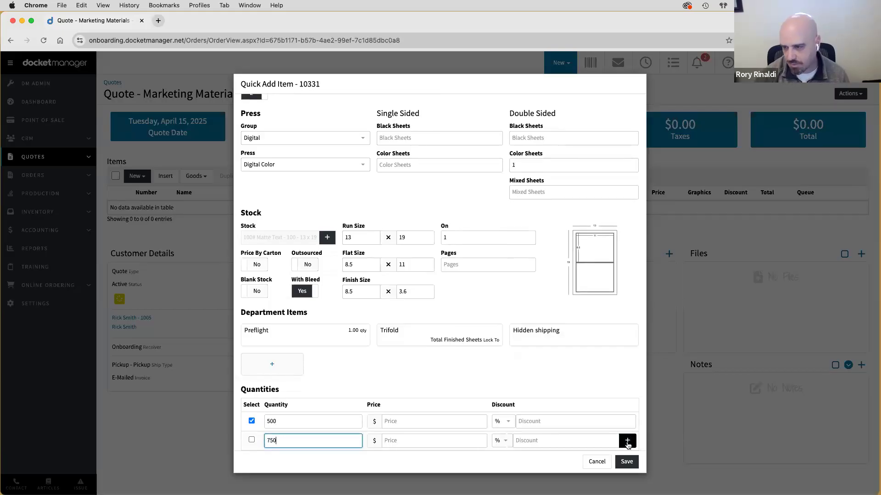
left_click(347, 386)
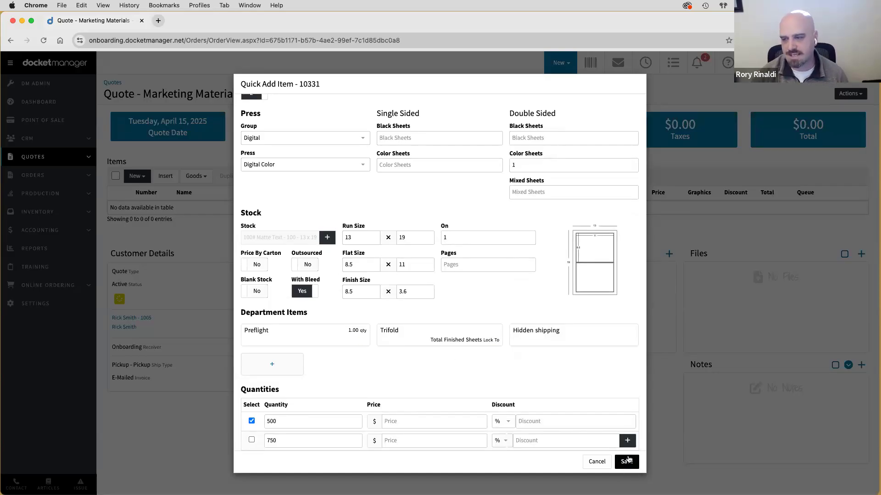
scroll(408, 362, "up", 1)
scroll(409, 362, "up", 5)
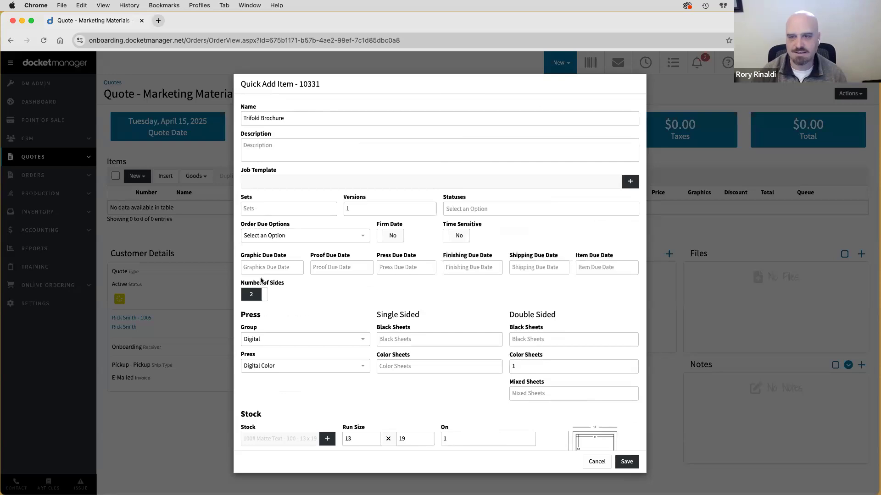
scroll(461, 262, "down", 5)
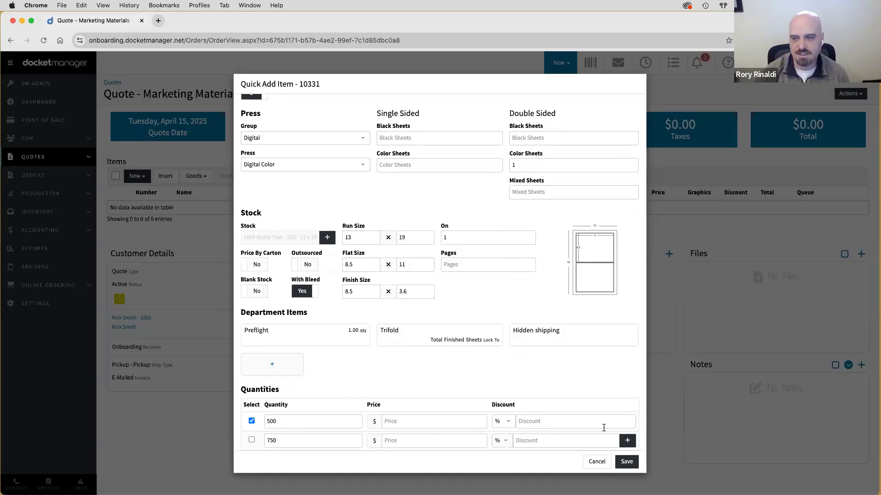
left_click(628, 462)
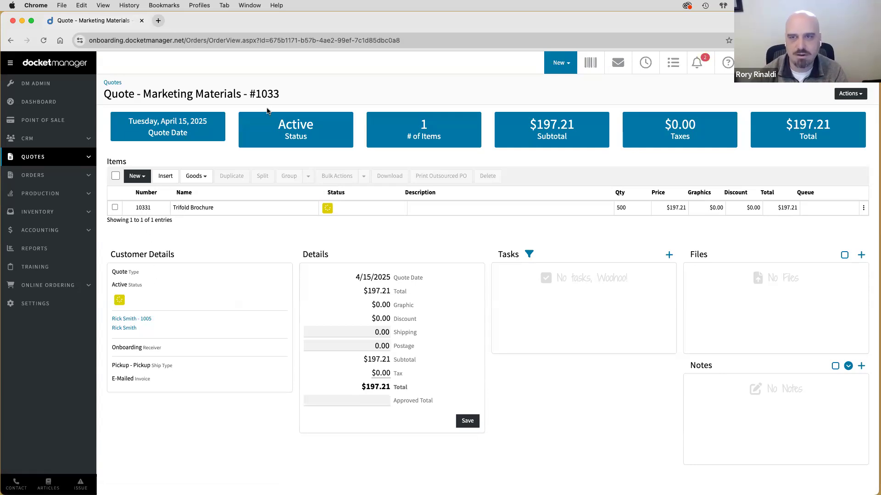
double_click(272, 94)
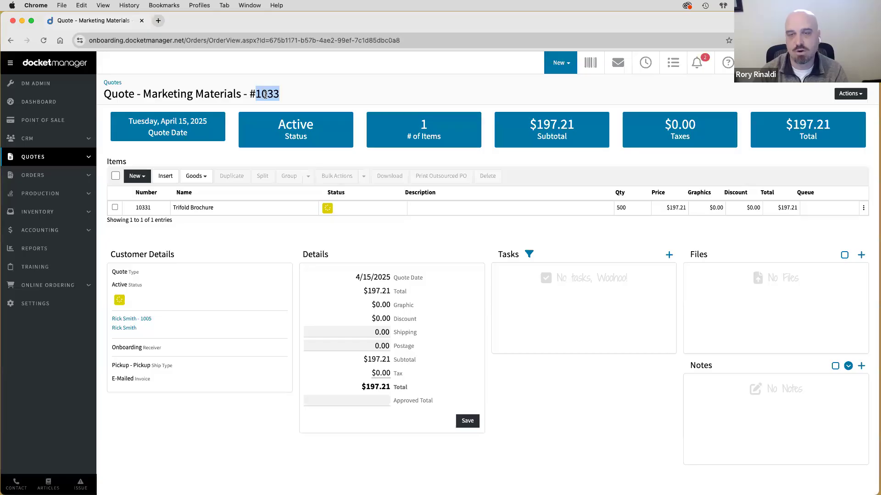
left_click(273, 95)
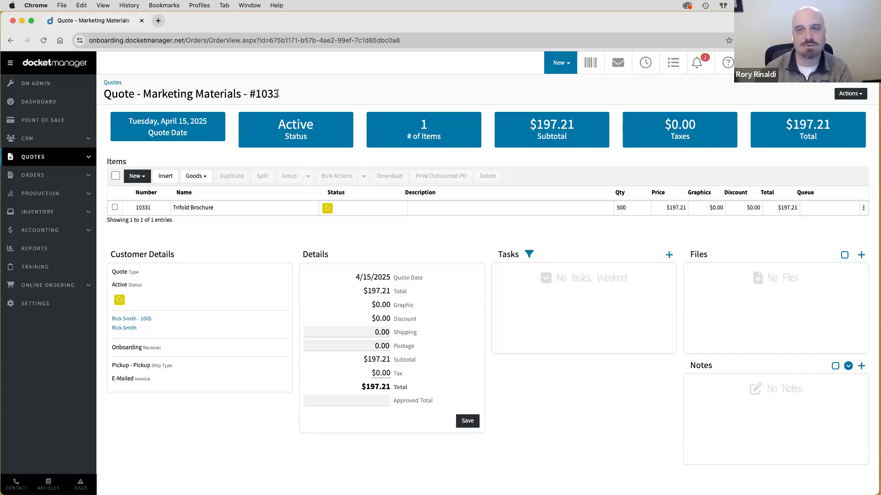
left_click_drag(294, 95, 256, 95)
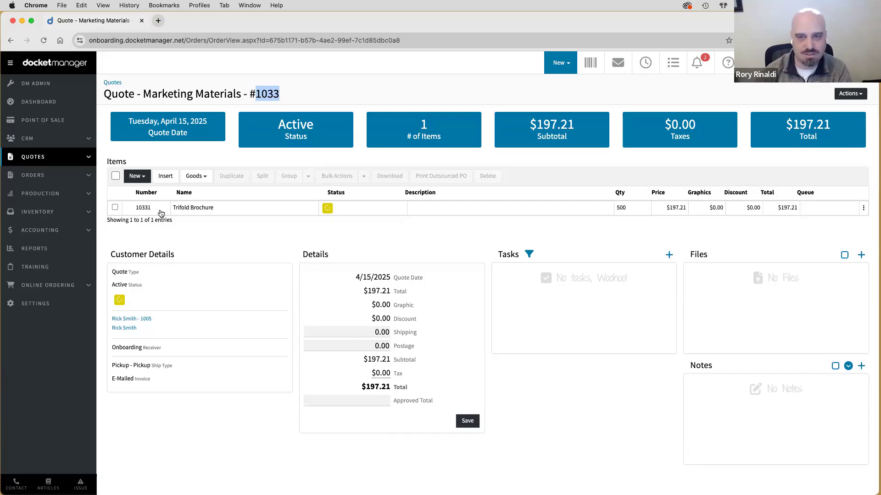
left_click(257, 97)
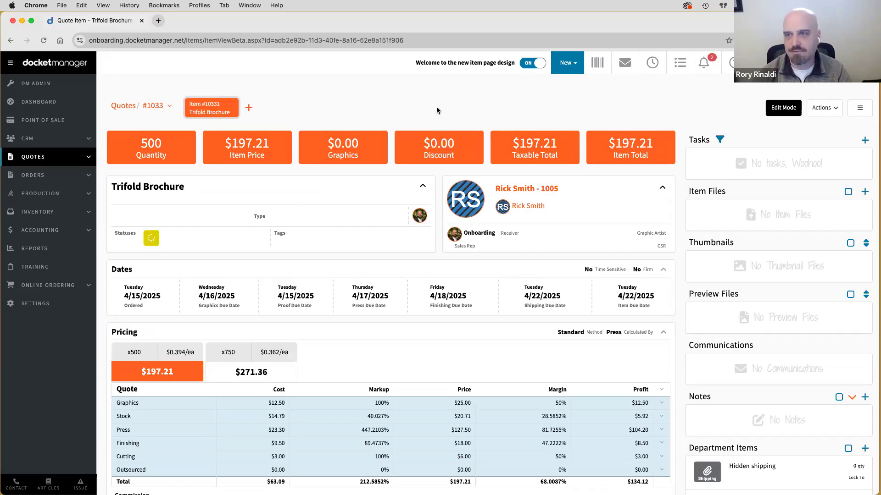
- Switch item #10331 to the classic page design, open its Pricing, then switch back to the new design
left_click(526, 67)
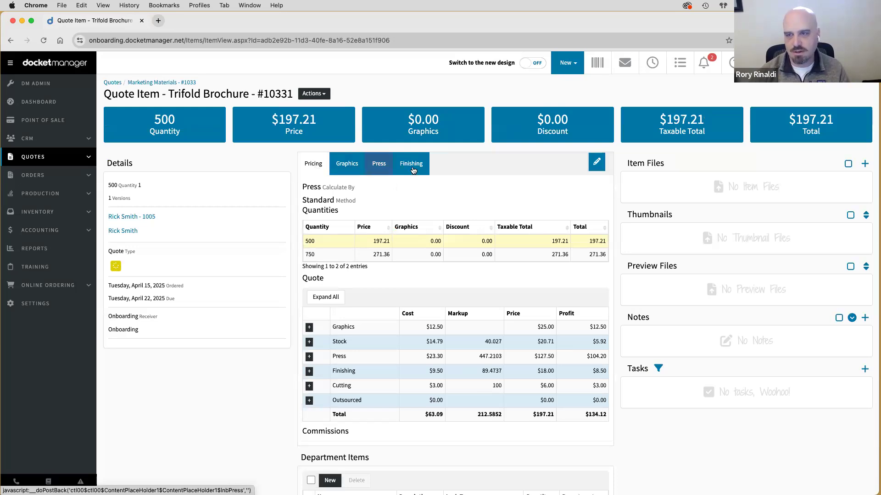
left_click(321, 167)
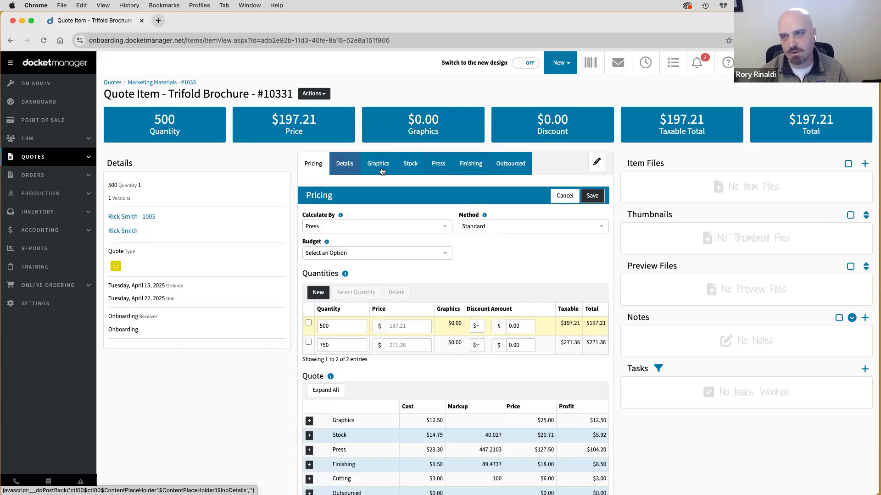
left_click(529, 64)
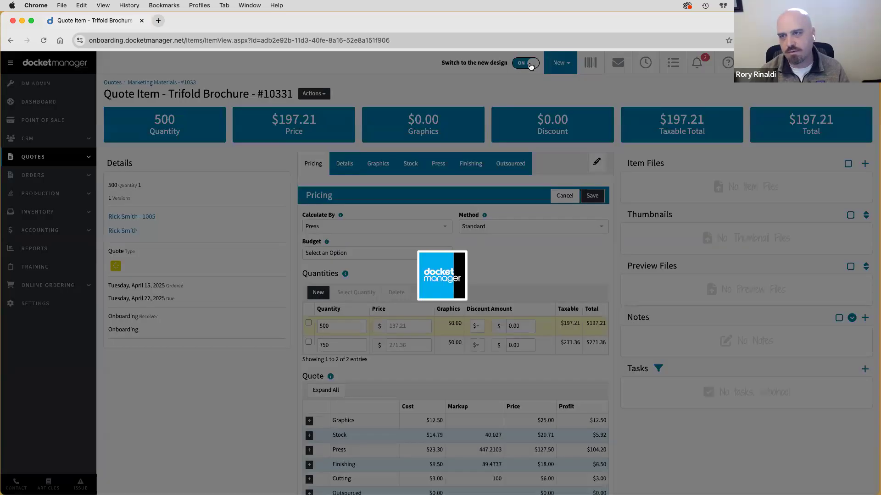
- Confirm leaving the page and browse the new-design Pricing, Graphics, Stock, Press and Finishing sections
left_click(465, 189)
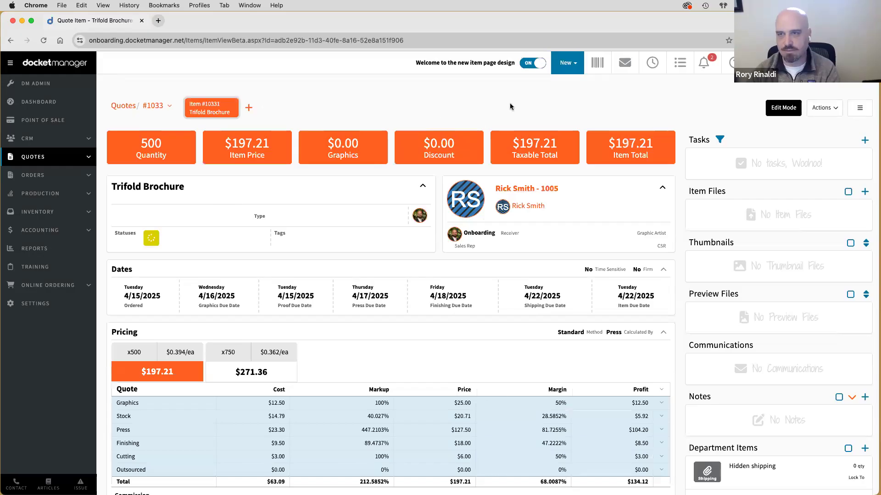
scroll(260, 196, "down", 5)
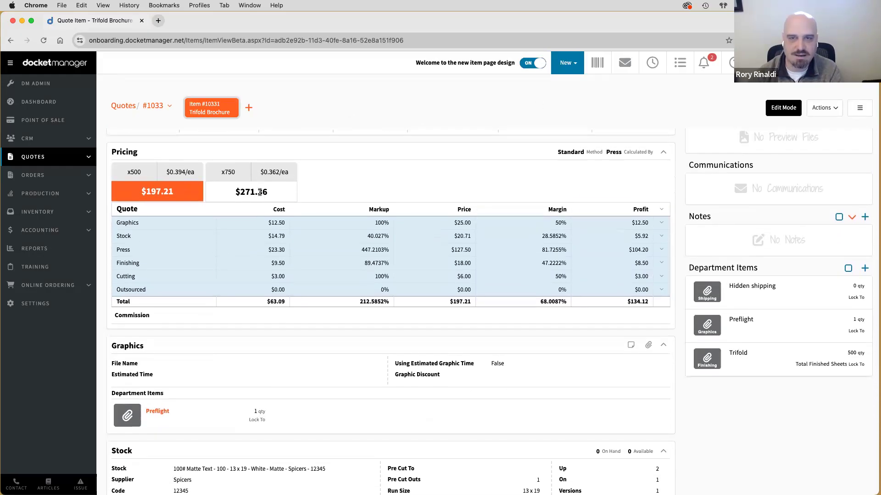
scroll(260, 196, "down", 2)
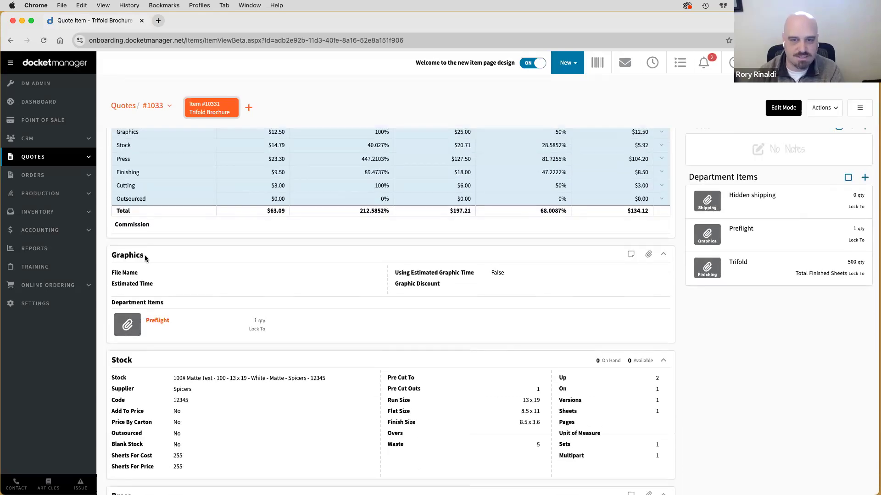
scroll(146, 256, "down", 4)
scroll(146, 257, "down", 6)
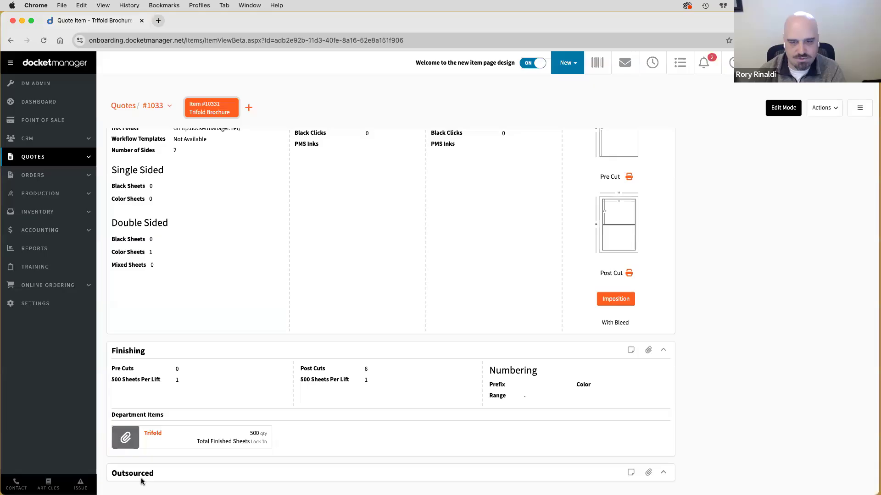
scroll(170, 344, "up", 6)
scroll(169, 348, "up", 10)
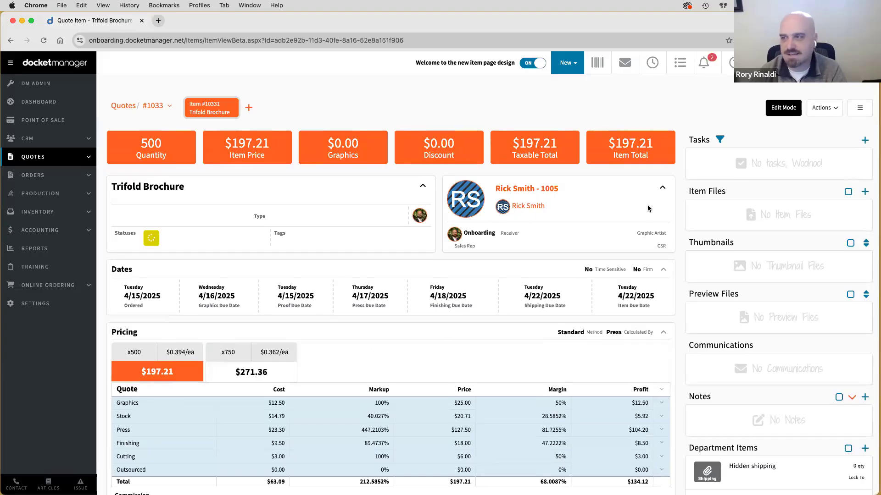
- Put the Trifold Brochure item into edit mode and scroll down to its Pricing section
left_click(781, 112)
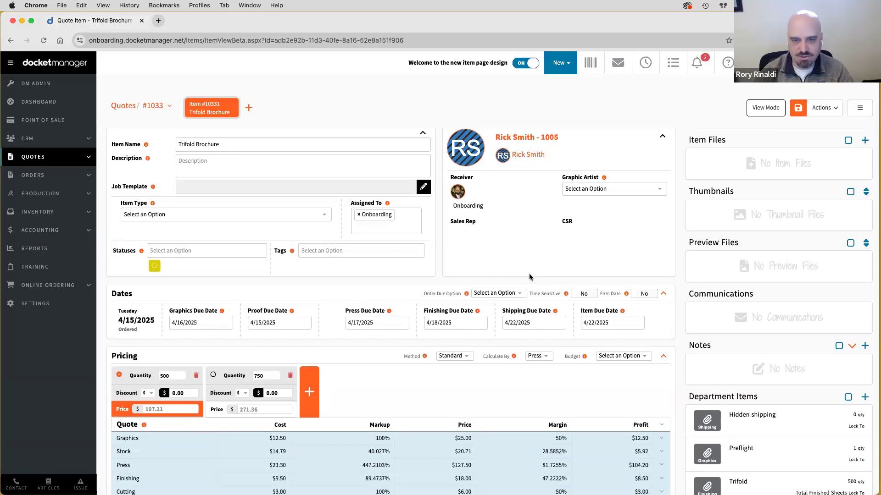
scroll(529, 273, "down", 3)
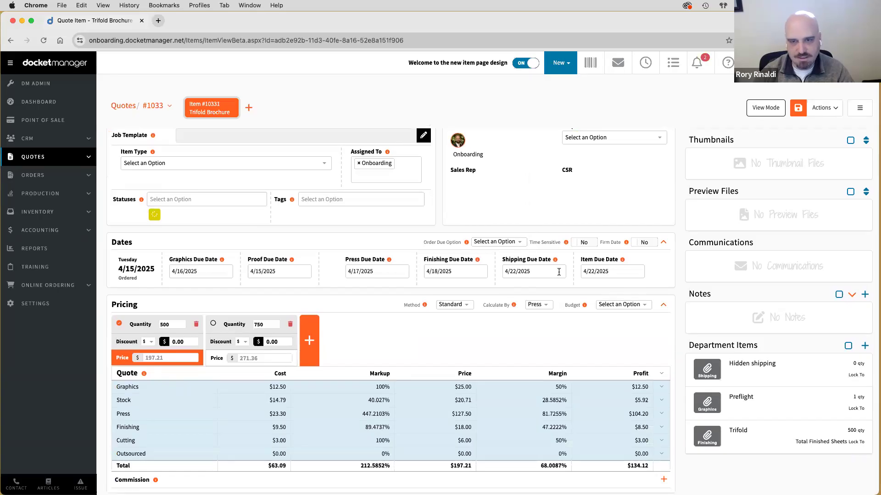
scroll(559, 272, "down", 3)
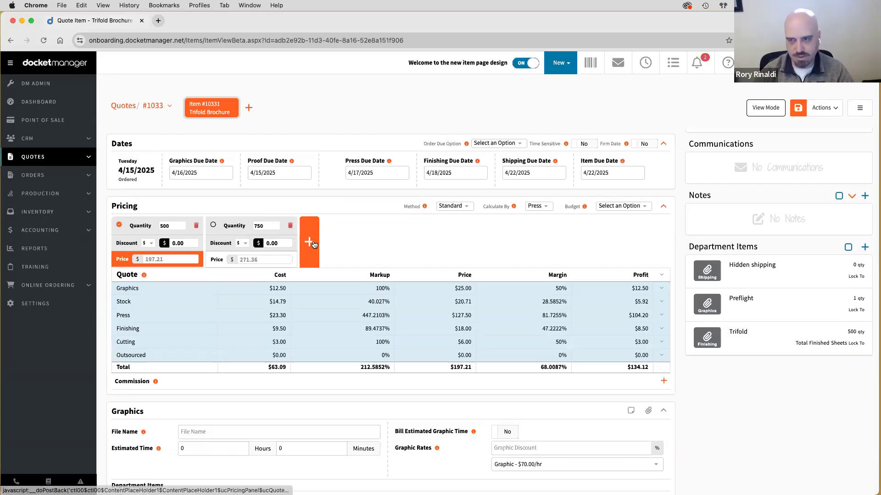
scroll(415, 247, "down", 1)
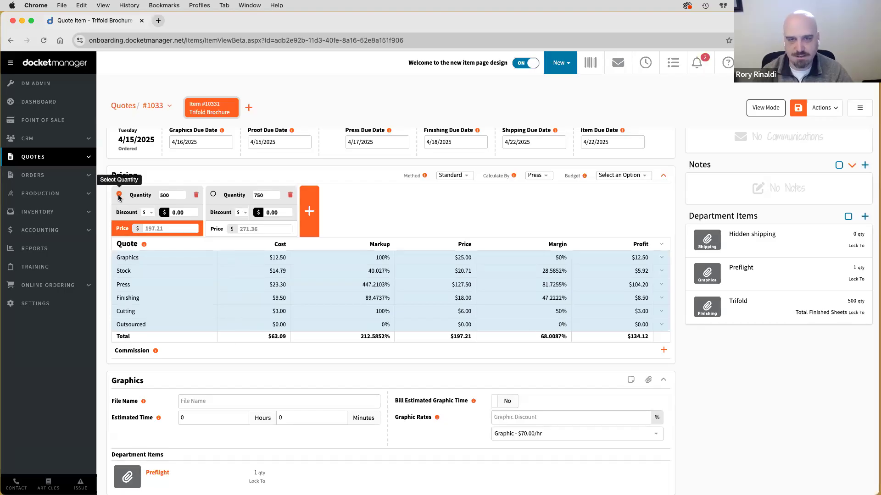
- Choose the 750 quantity, save the item, and expand the Graphics and Finishing cost rows
left_click(213, 195)
left_click(798, 110)
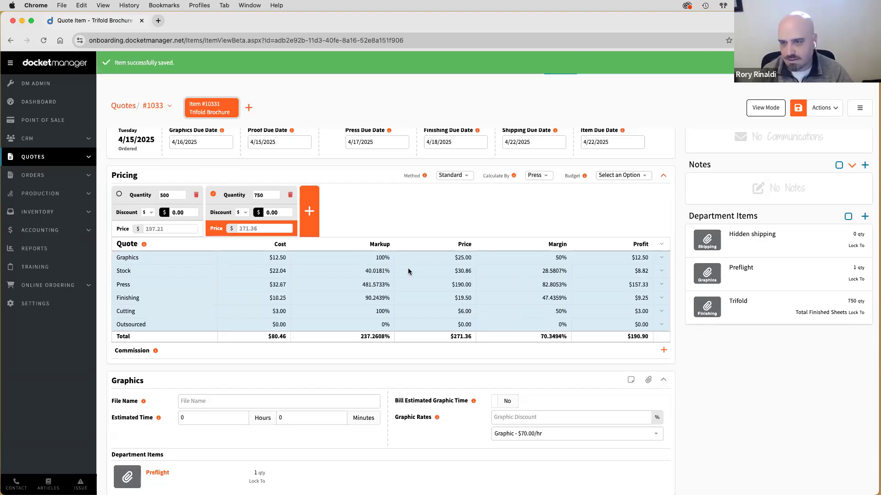
left_click(661, 260)
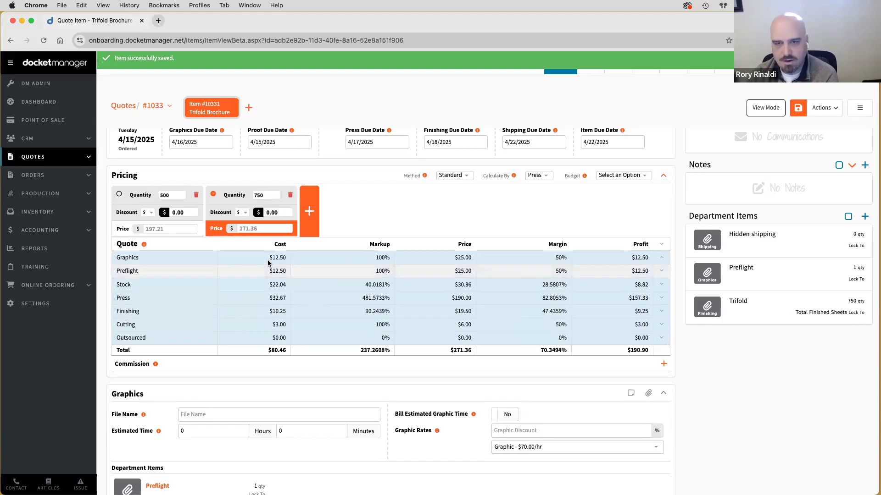
left_click(662, 257)
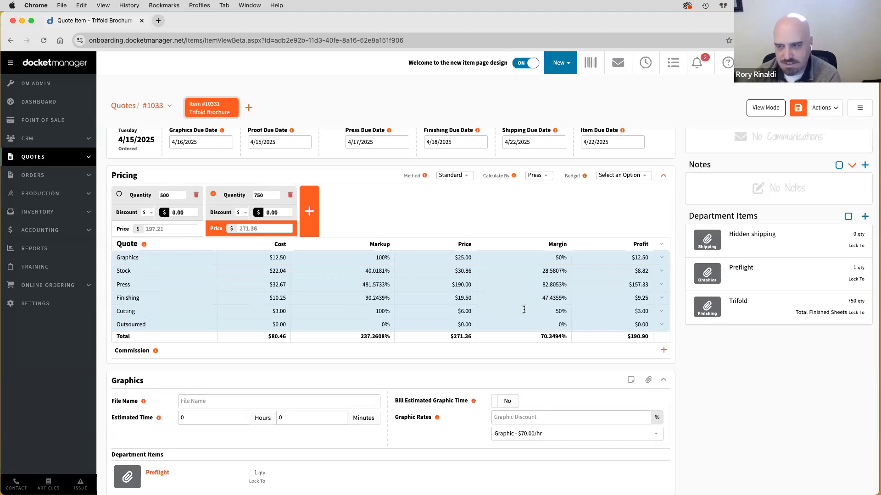
left_click(661, 298)
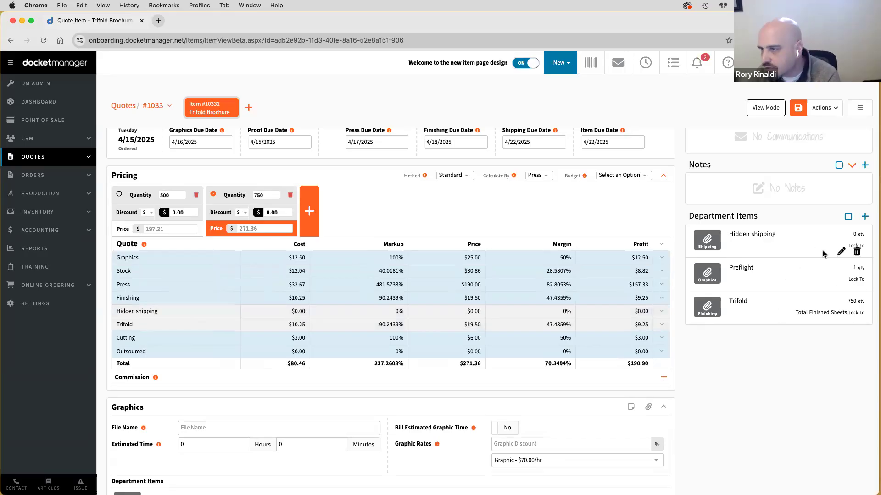
- Give the Hidden shipping department item a $15 setup price and save the item
left_click(770, 255)
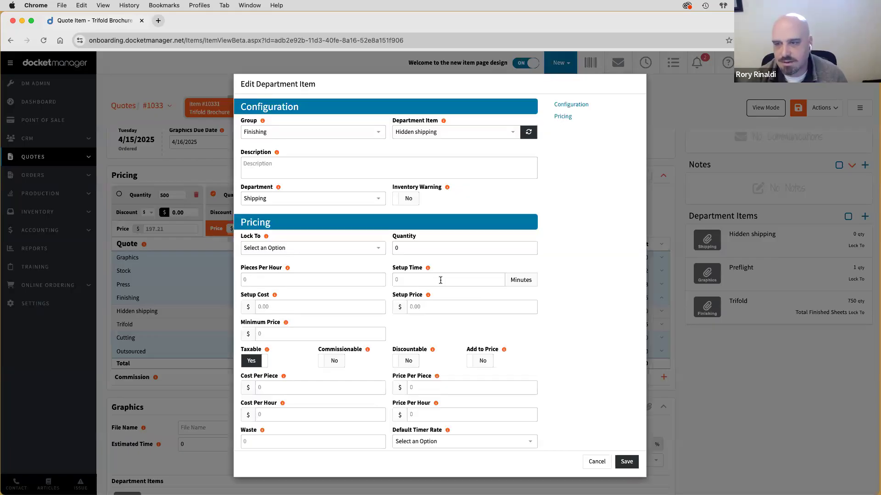
left_click(439, 307)
type("1")
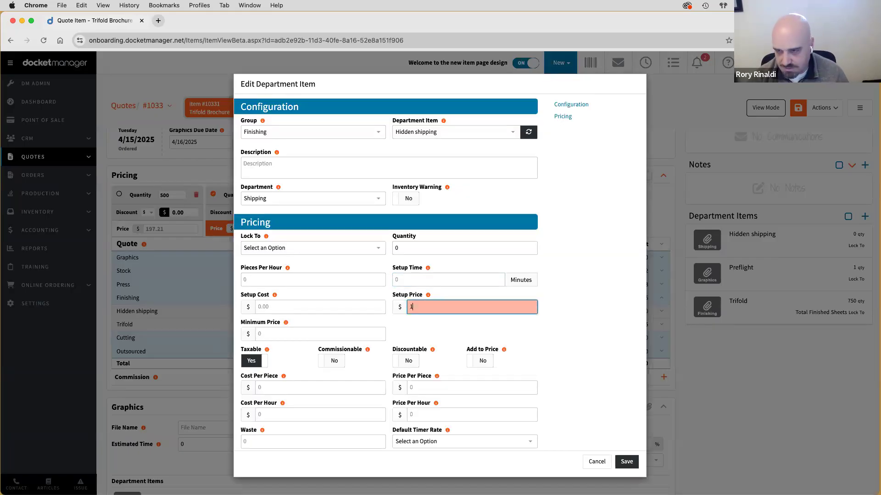
type("5")
left_click(627, 461)
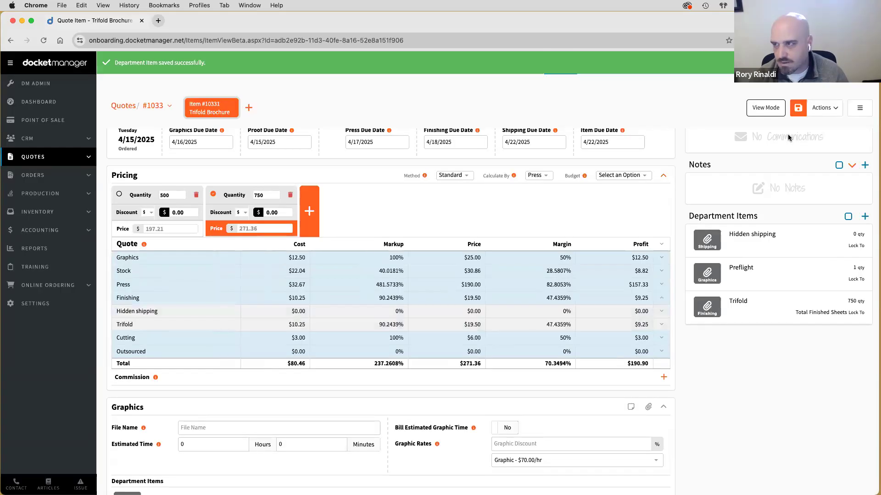
left_click(798, 111)
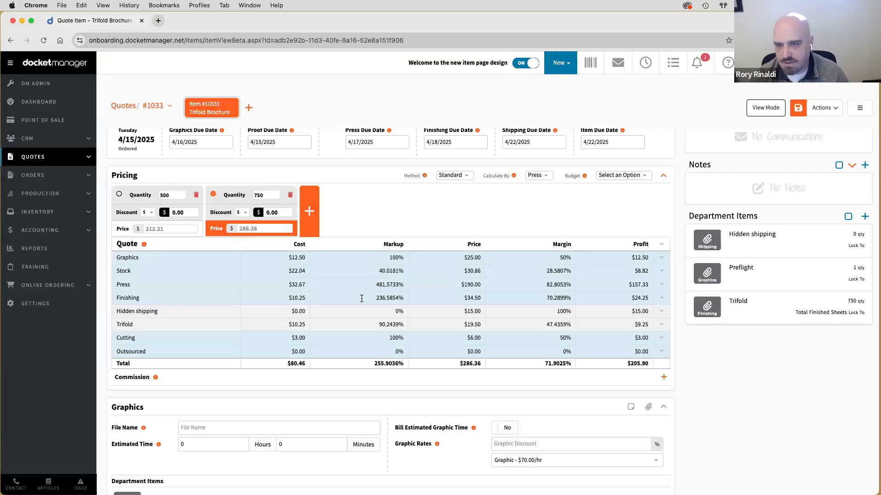
- Check the Finishing price of $34.50 and its Trifold $19.50 sub-item in the cost table
double_click(472, 299)
left_click_drag(465, 298, 464, 299)
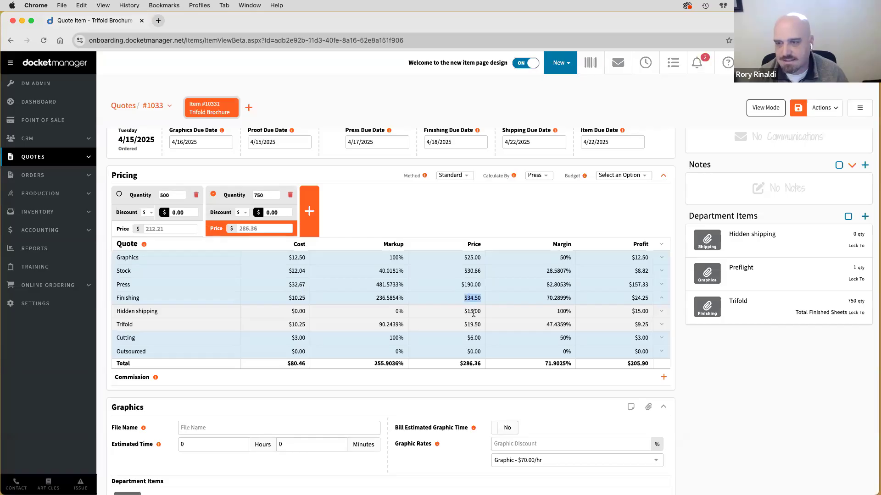
double_click(474, 312)
double_click(474, 325)
left_click(661, 300)
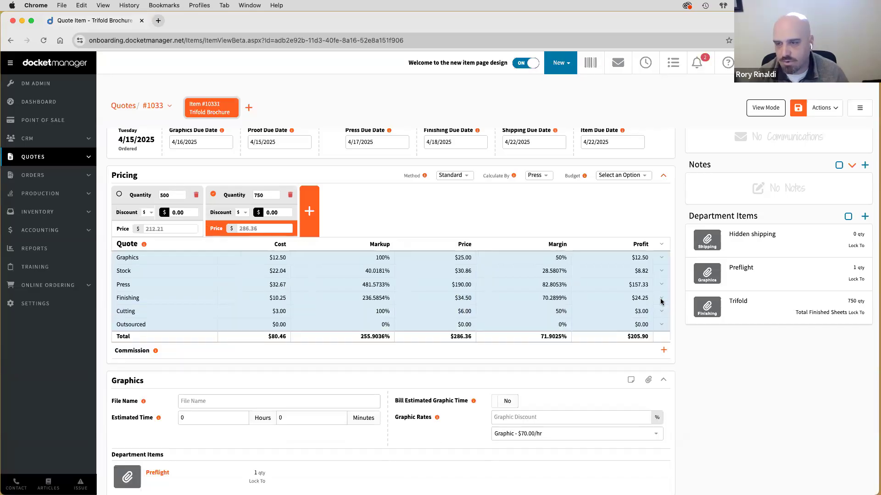
left_click(661, 301)
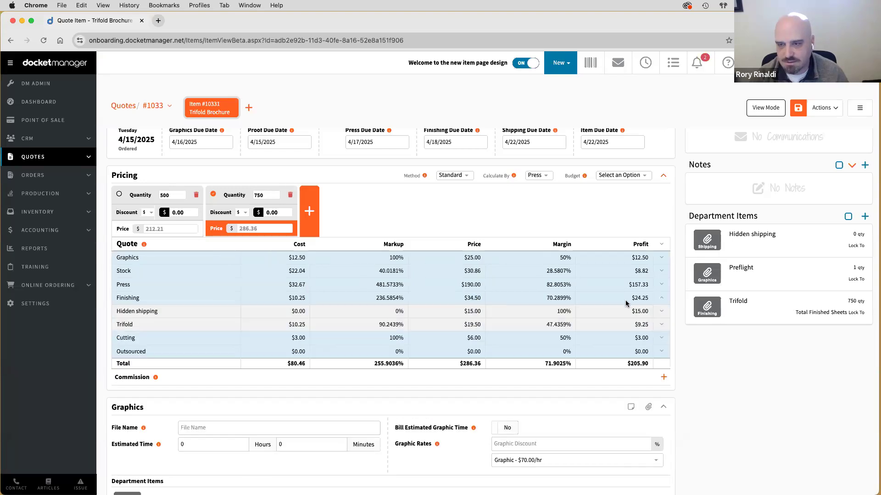
double_click(466, 298)
left_click(470, 329)
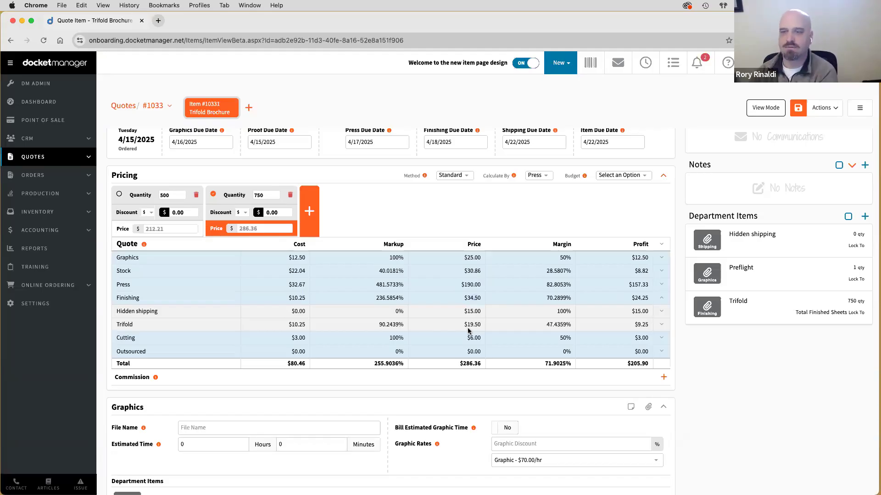
double_click(475, 298)
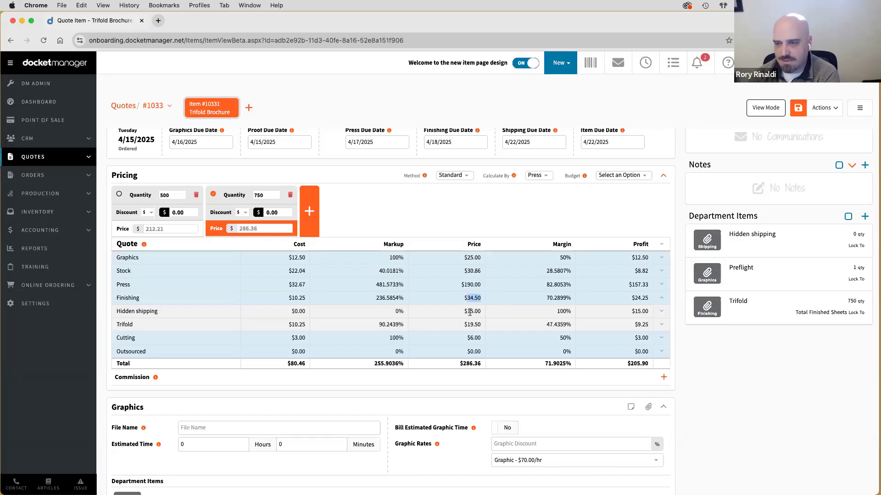
left_click(660, 298)
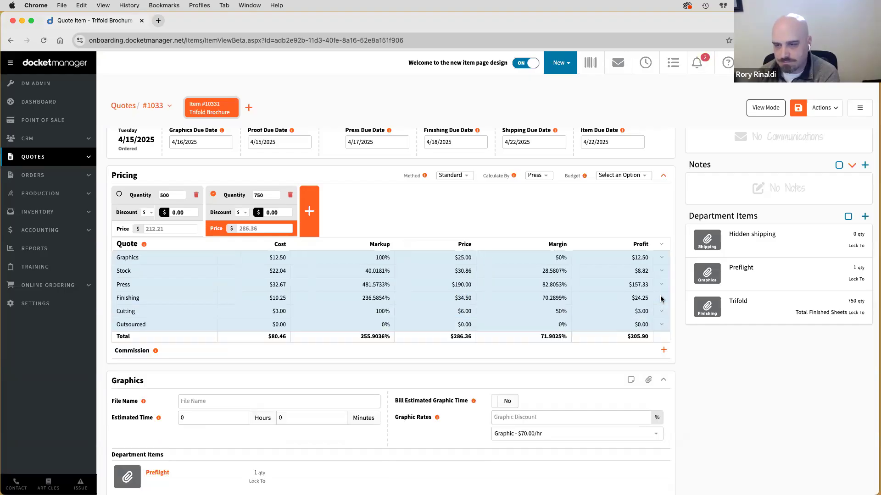
- Set Double Sided Color Sheets to 1 in the Press section
scroll(460, 360, "down", 5)
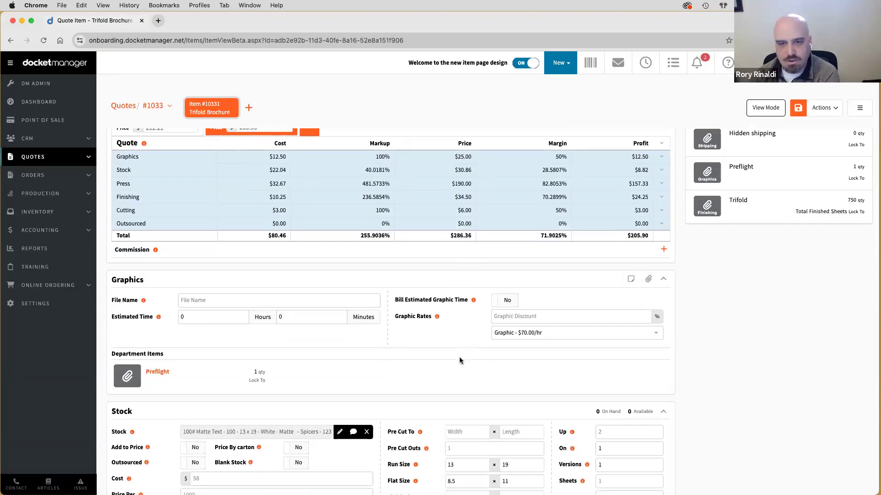
scroll(459, 360, "down", 3)
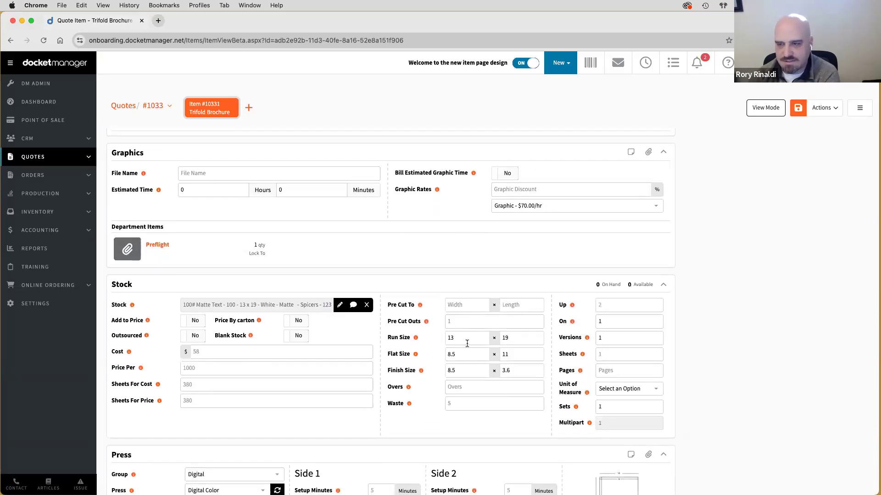
scroll(420, 386, "down", 3)
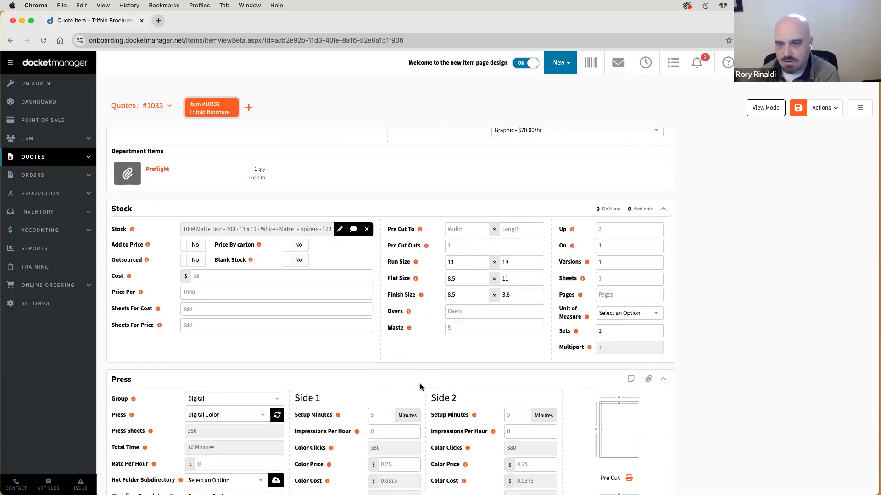
scroll(420, 384, "down", 1)
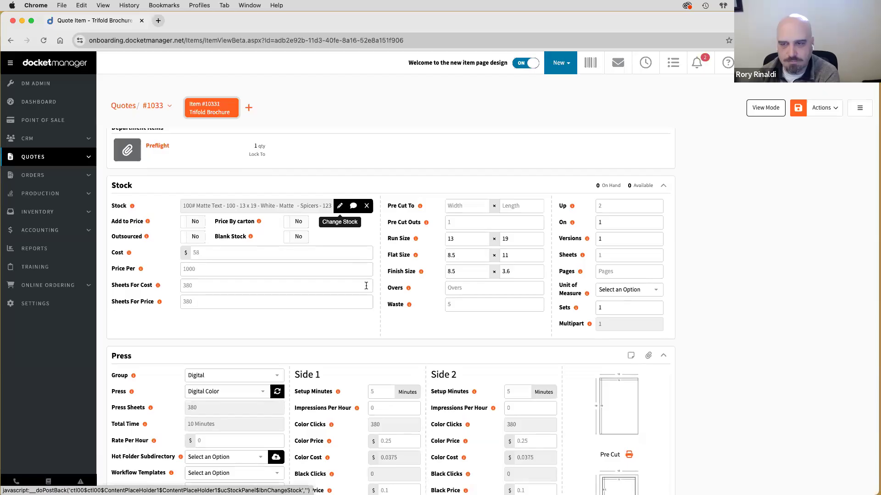
scroll(351, 271, "down", 5)
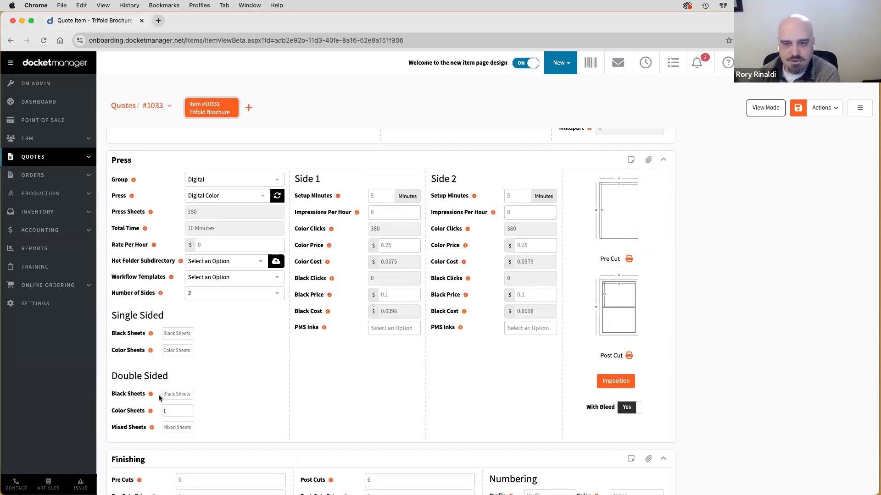
left_click(165, 411)
type("1")
left_click(271, 394)
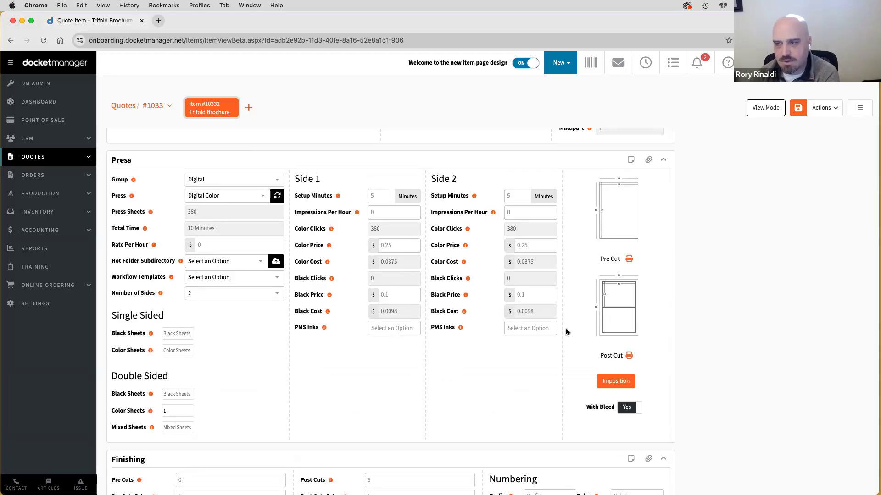
- Review the quote pricing table, including the Cutting line's $6.00 price
mouse_move(609, 268)
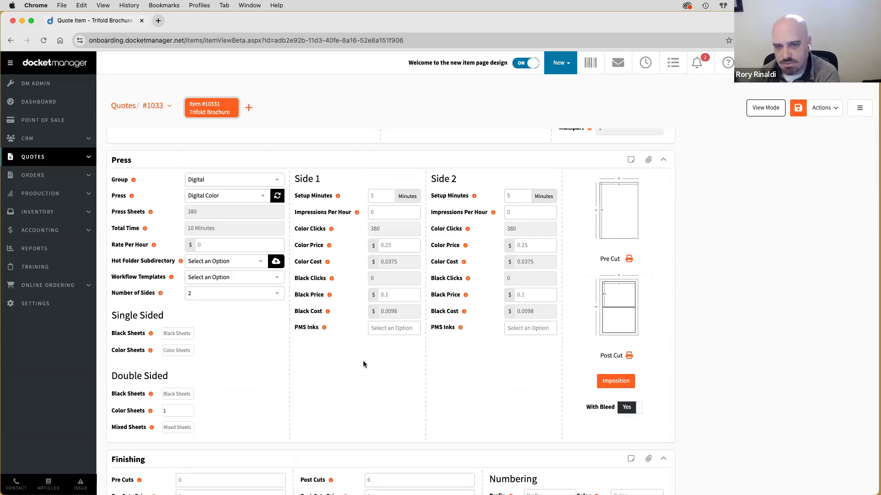
scroll(362, 360, "down", 4)
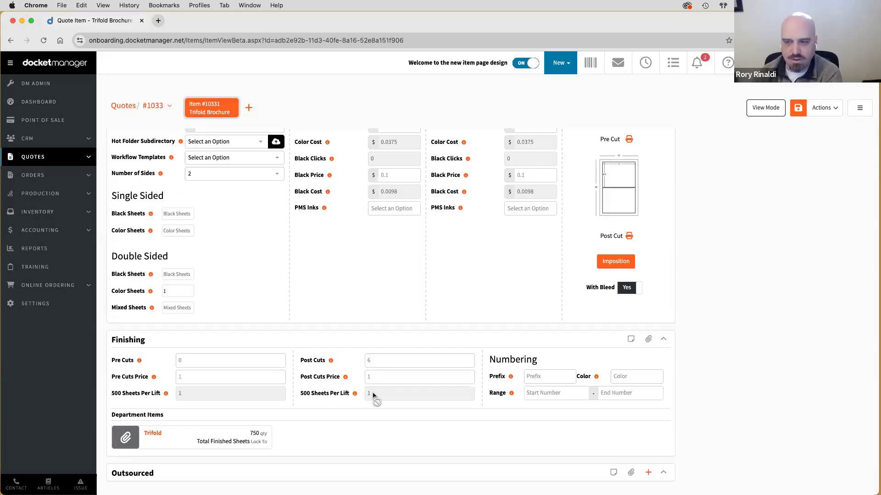
scroll(372, 394, "up", 15)
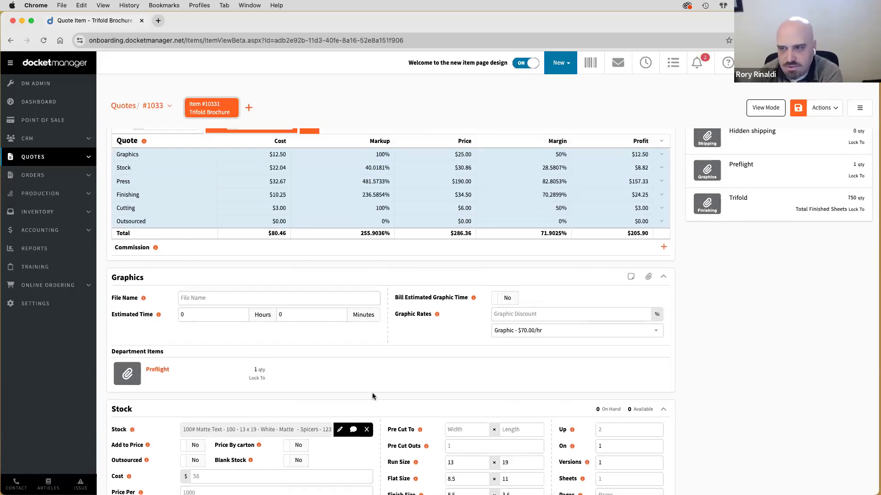
double_click(464, 235)
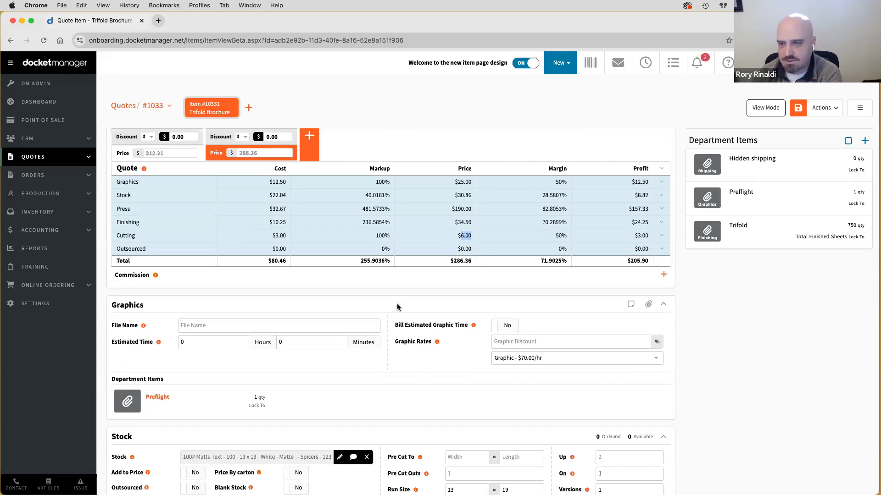
scroll(398, 297, "down", 15)
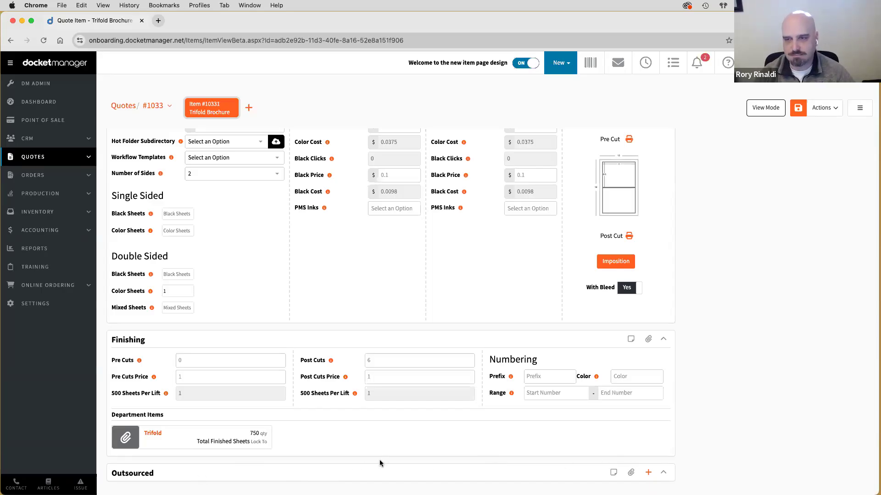
scroll(389, 421, "up", 8)
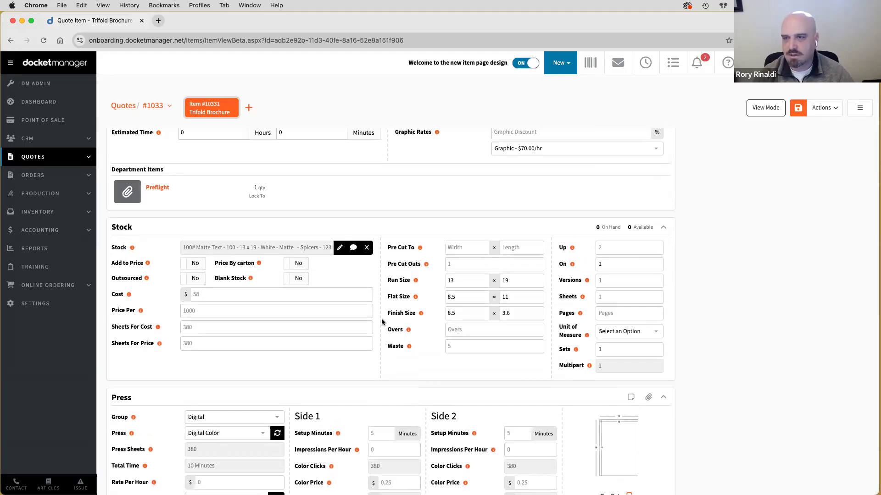
scroll(381, 321, "up", 10)
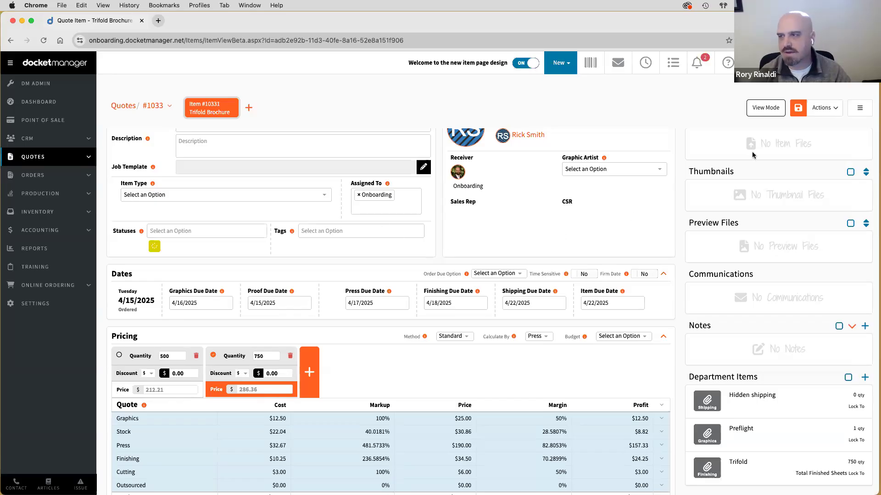
- Switch the Trifold Brochure to read-only view and return to quote #1033's overview
scroll(473, 285, "up", 3)
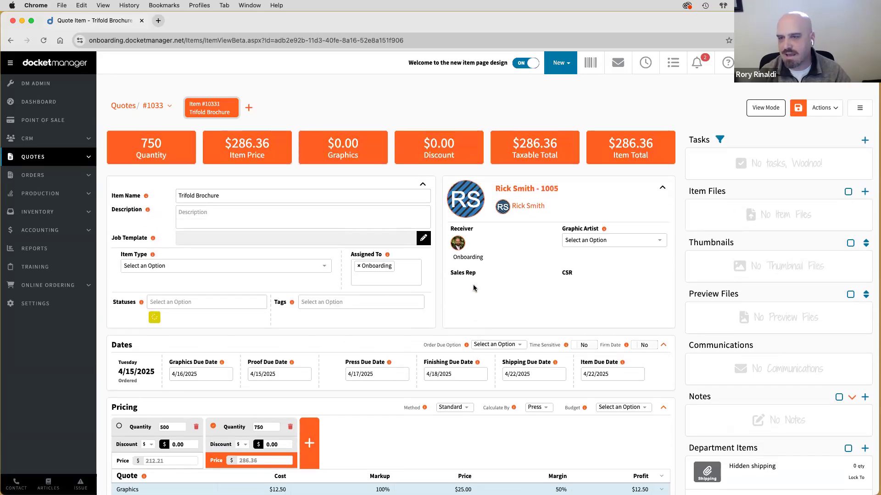
scroll(473, 288, "down", 15)
scroll(474, 287, "down", 2)
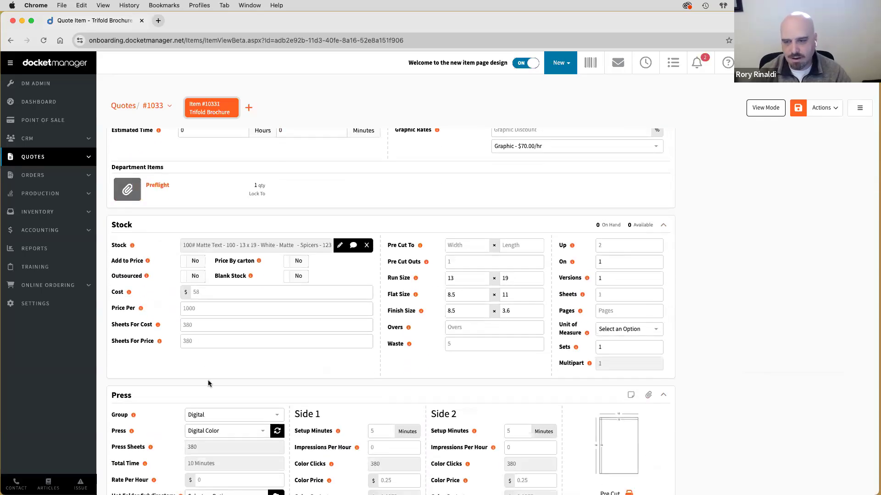
scroll(208, 380, "down", 8)
scroll(207, 379, "up", 14)
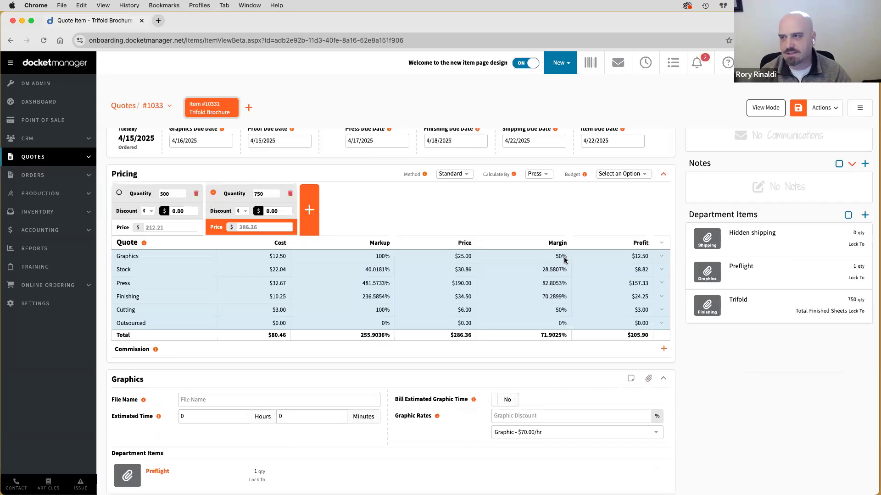
scroll(564, 261, "up", 5)
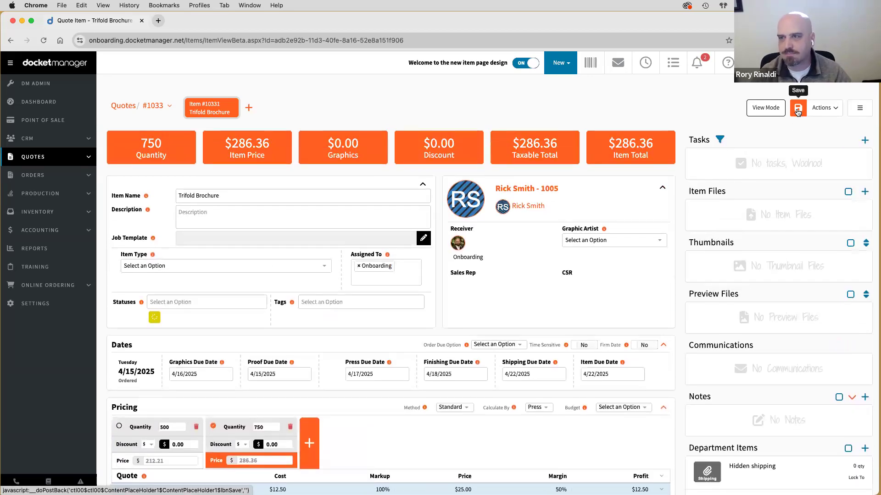
left_click(759, 109)
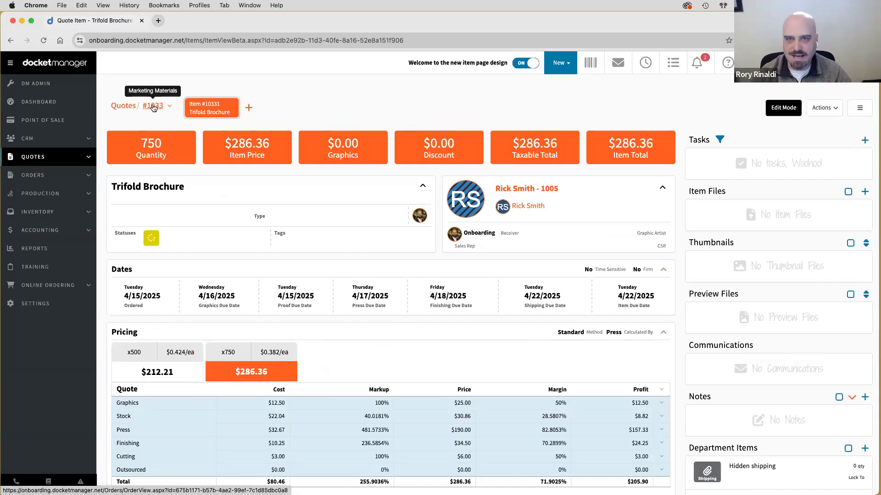
left_click(153, 108)
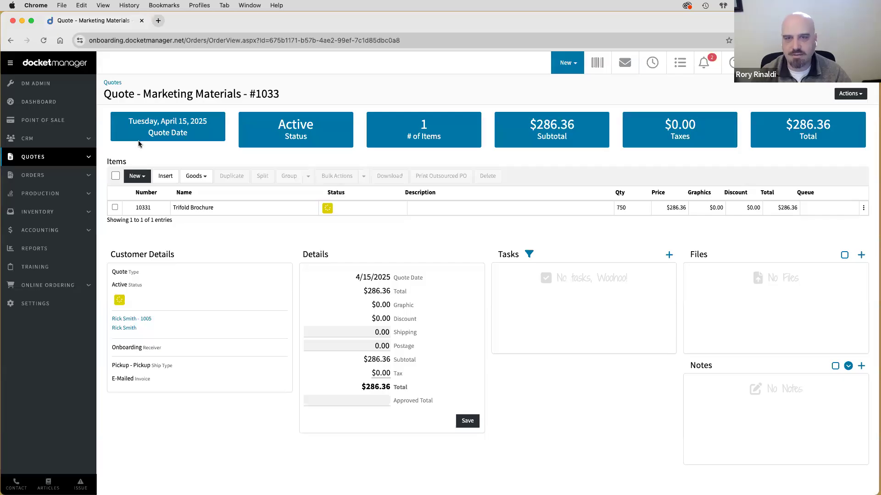
- Add a Vinyl Banner item from the product list, quantity 1 at $66.60
left_click(136, 173)
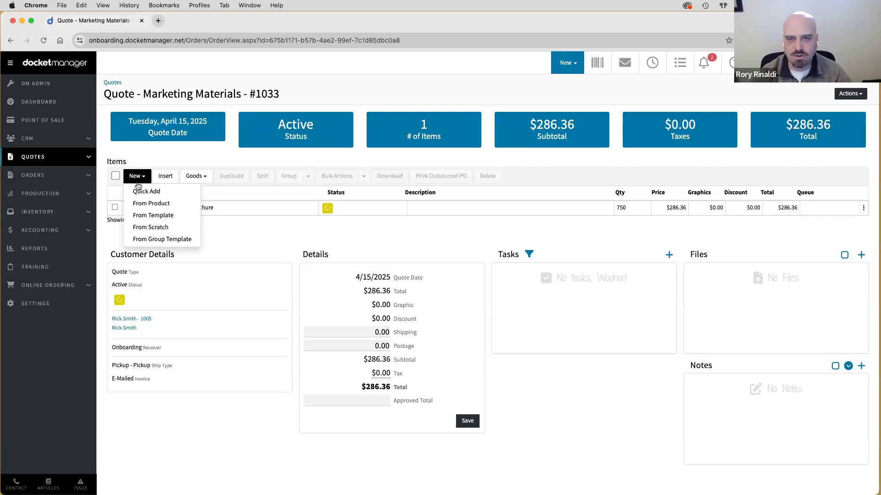
left_click(152, 205)
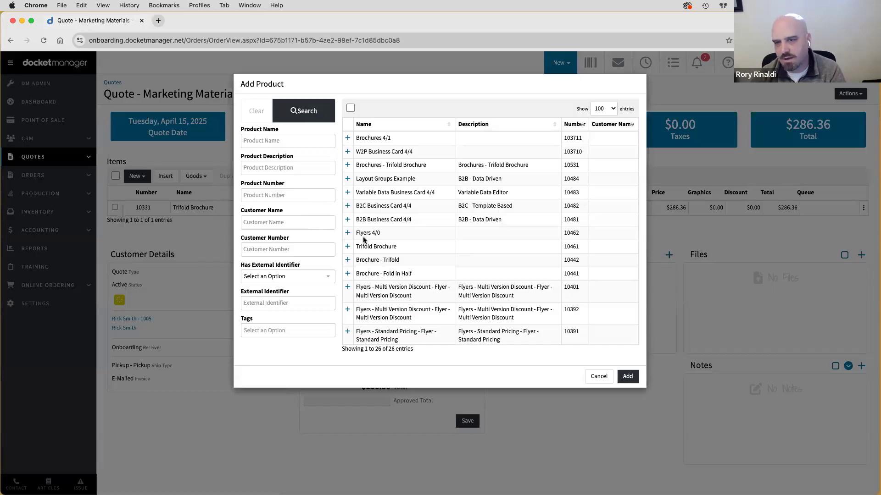
scroll(370, 254, "down", 4)
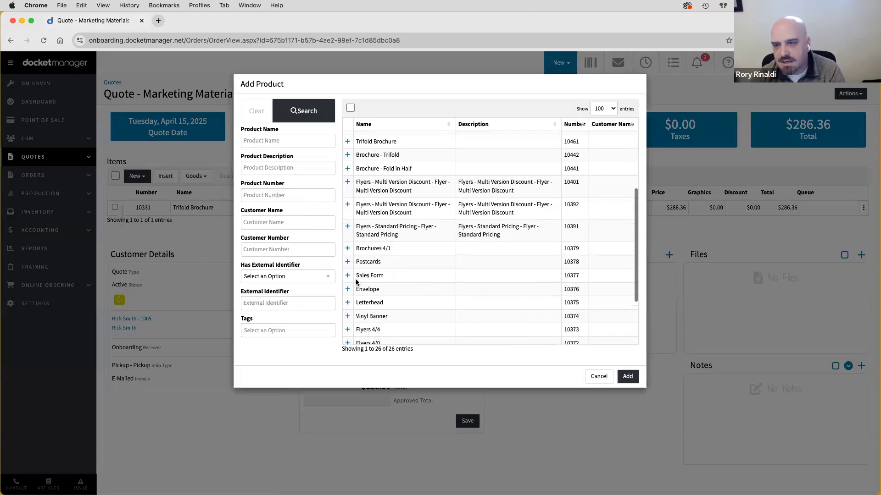
left_click(347, 316)
left_click(621, 389)
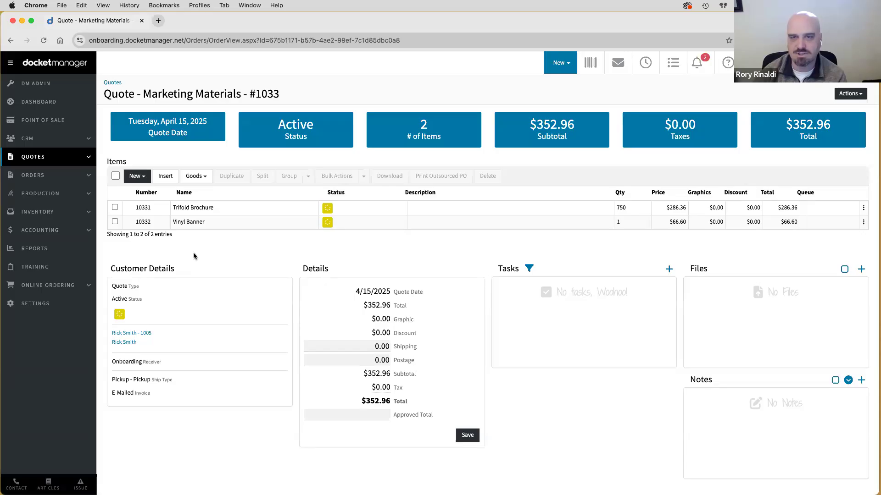
- Add the Booklets - Inside - Saddle Stitch template item, 500 at $325.00
left_click(136, 176)
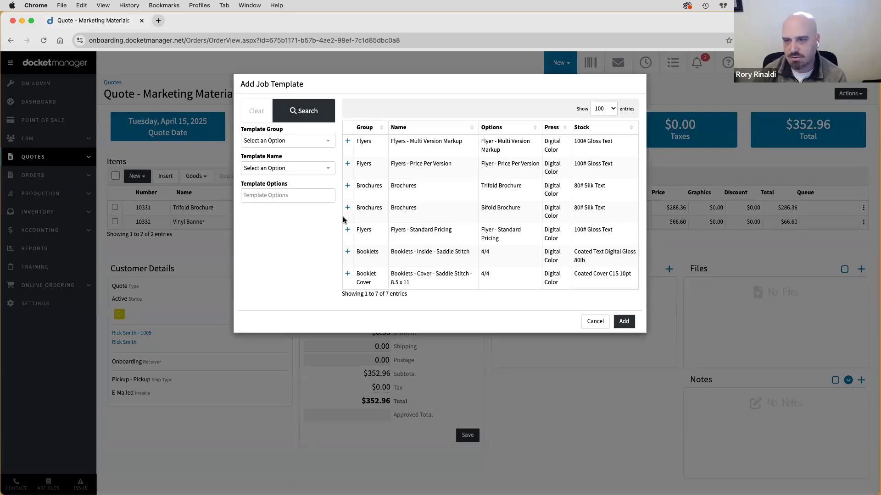
left_click(348, 165)
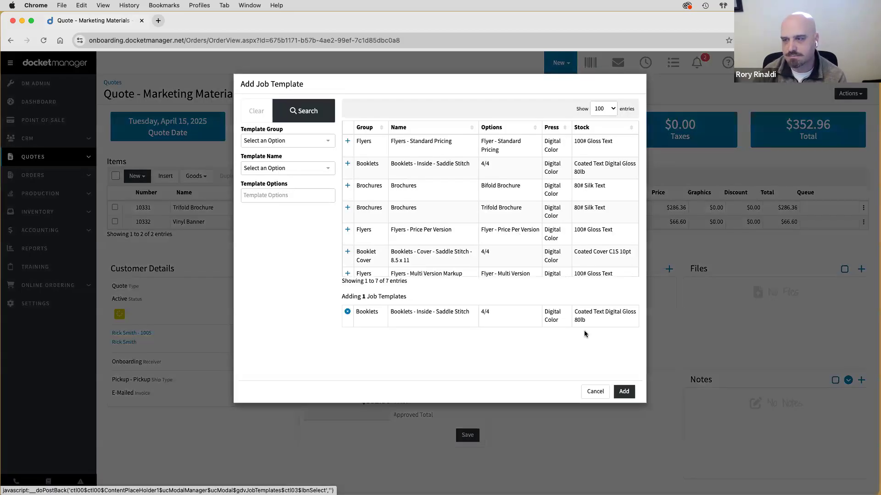
left_click(624, 391)
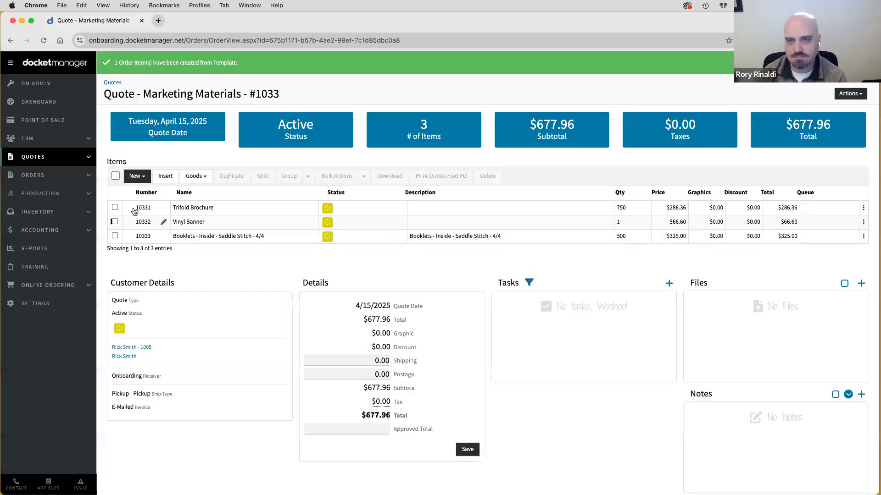
left_click(134, 178)
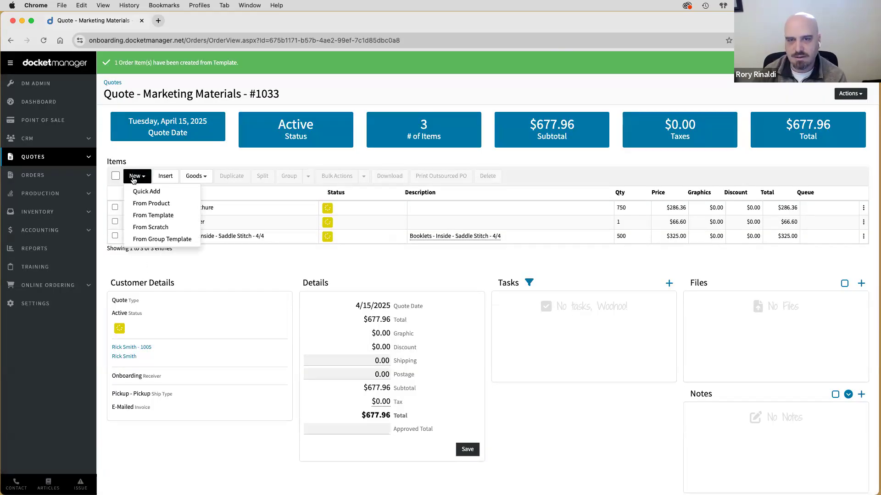
- Open a blank new item, then leave it via the #1033 breadcrumb to return to the quote
left_click(142, 228)
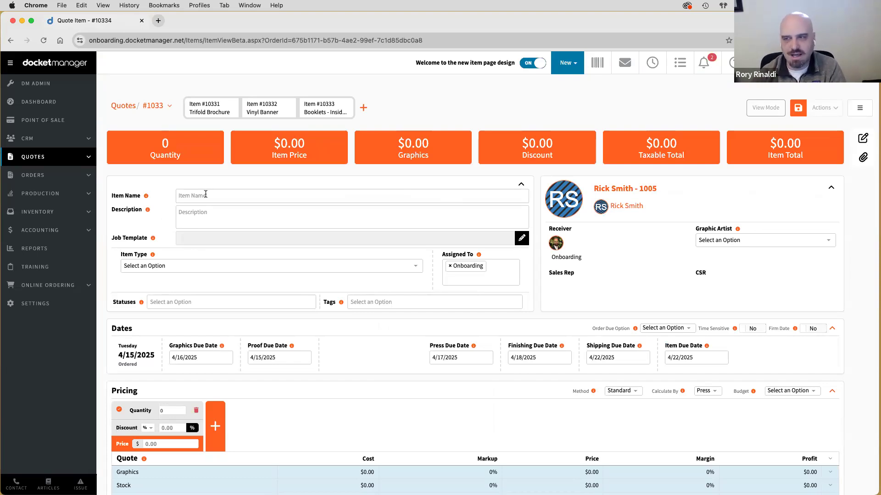
scroll(206, 194, "down", 10)
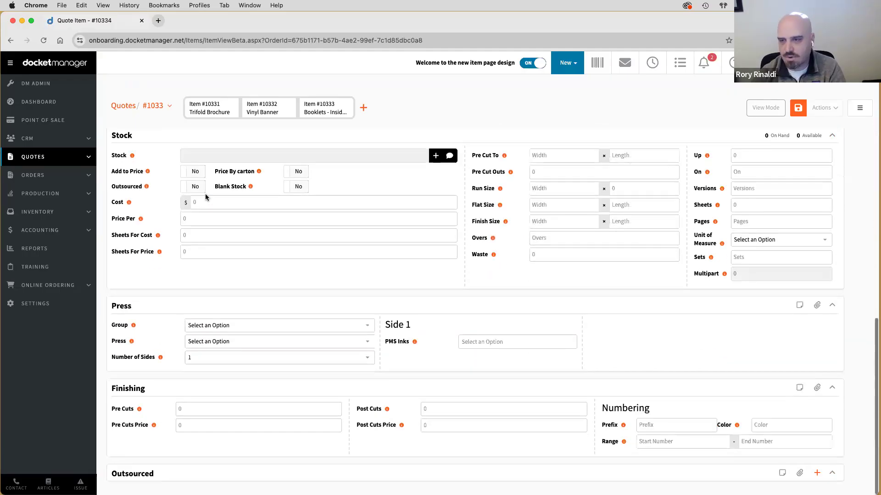
scroll(205, 196, "up", 10)
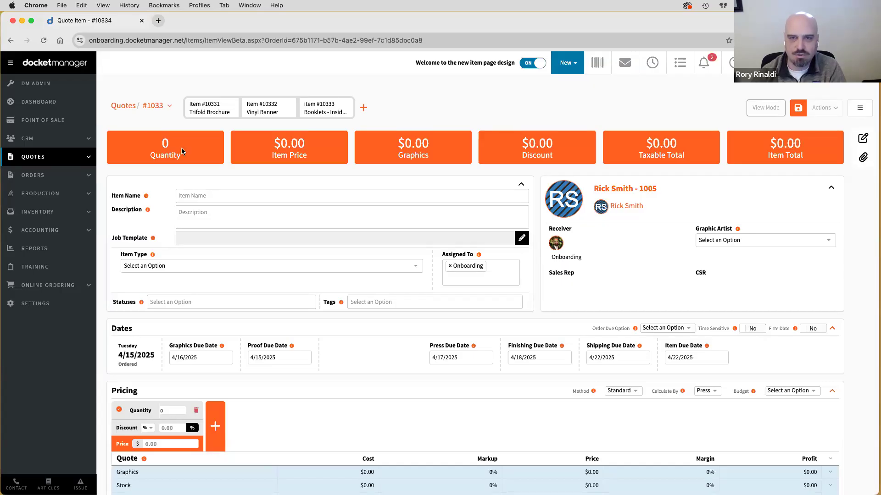
left_click(153, 107)
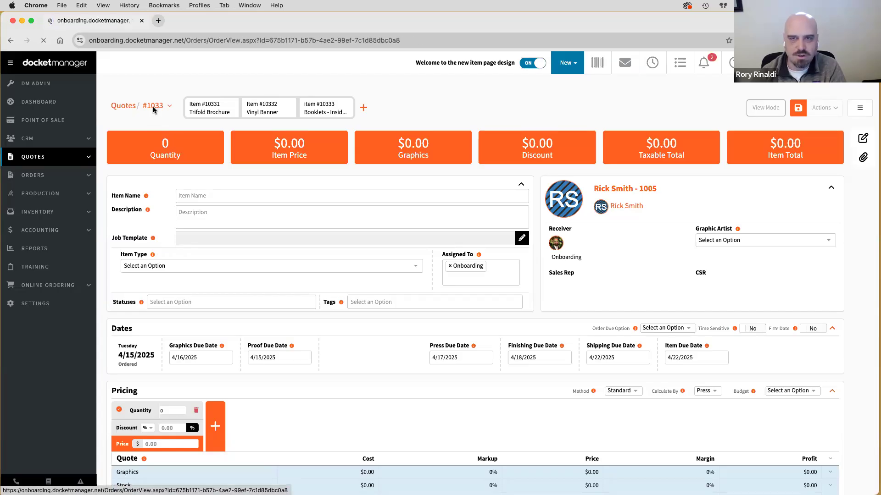
left_click(136, 176)
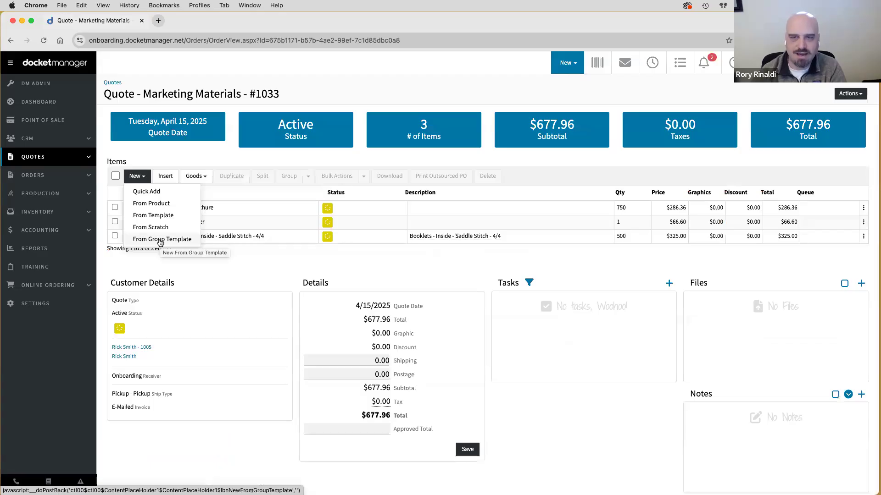
- Open the Add Items dialog, check the source types while keeping Quote, and cancel it
left_click(165, 178)
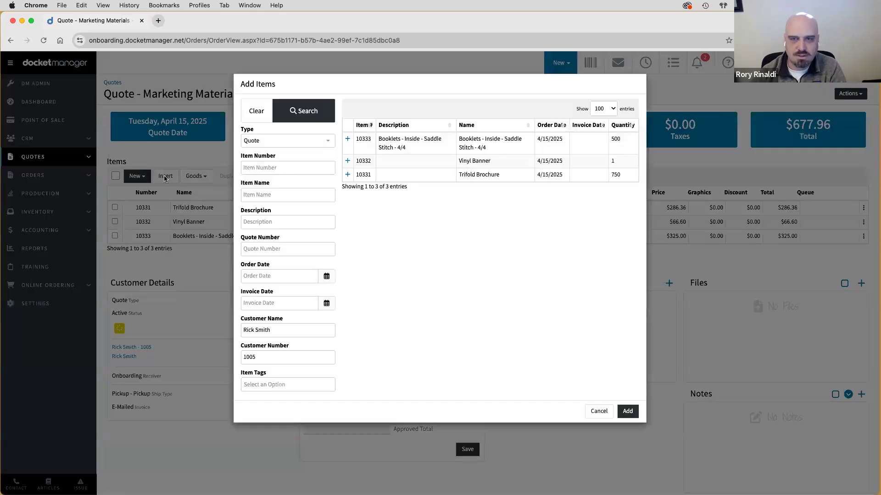
left_click(253, 141)
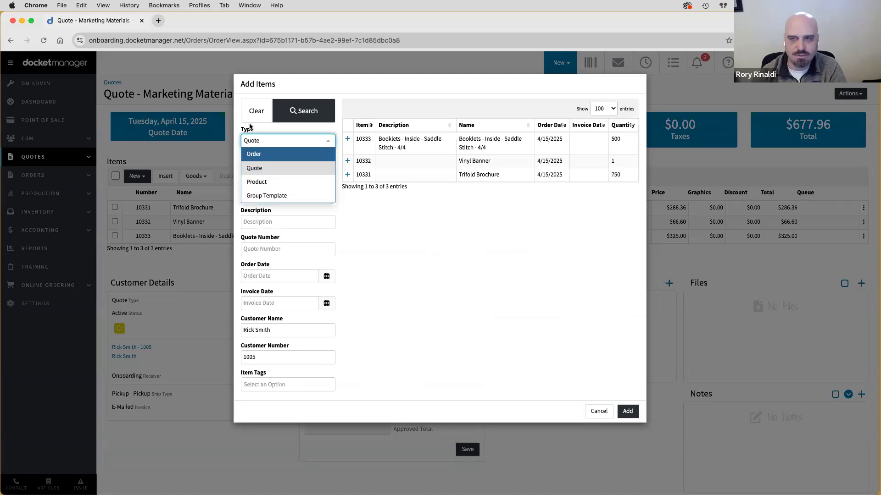
left_click(474, 296)
left_click(599, 412)
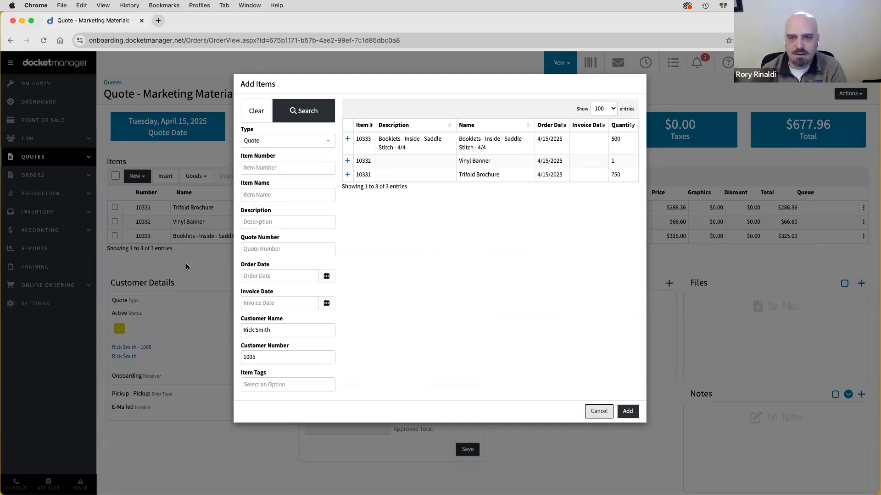
- Browse the Goods stock options without choosing one, then bring up the quote's Actions list
left_click(197, 177)
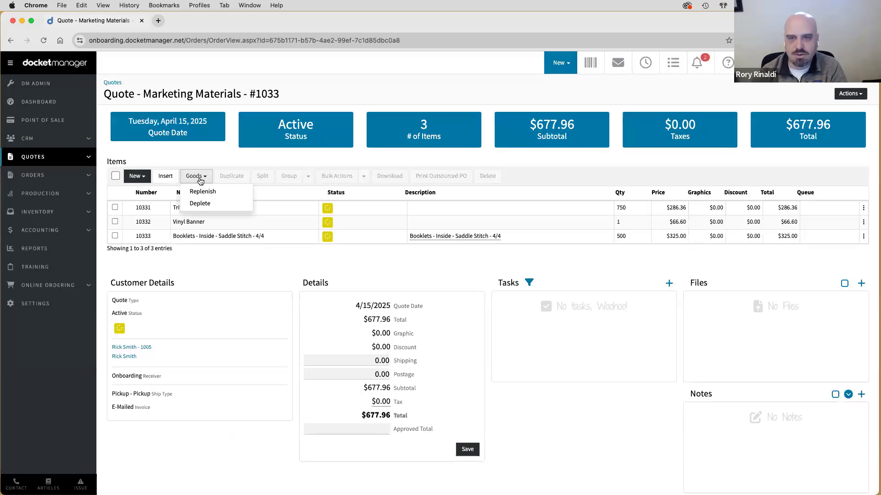
left_click(205, 204)
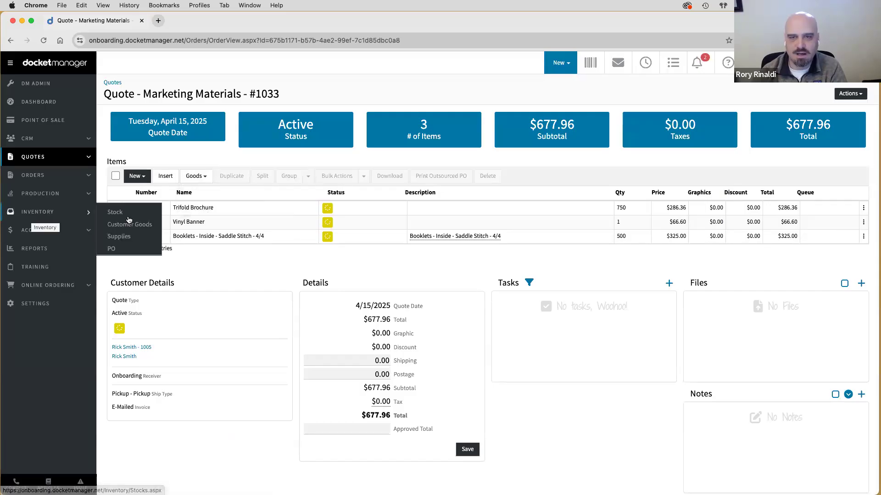
left_click(198, 178)
left_click(199, 193)
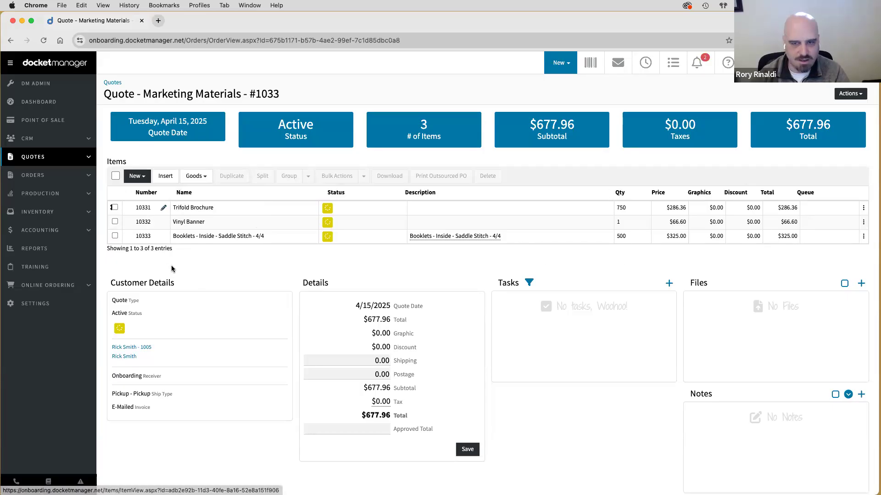
left_click(846, 94)
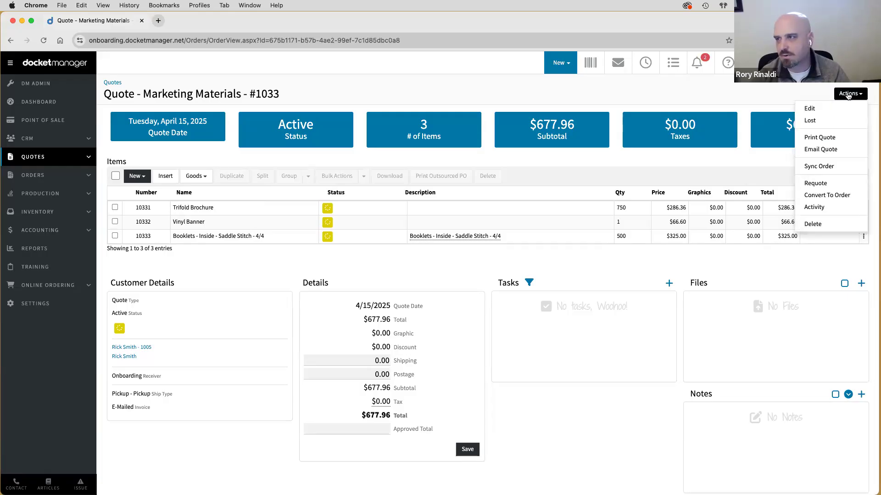
- Print the quote with the Quote 6 No Totals template and always allow pop-ups for the site
left_click(837, 140)
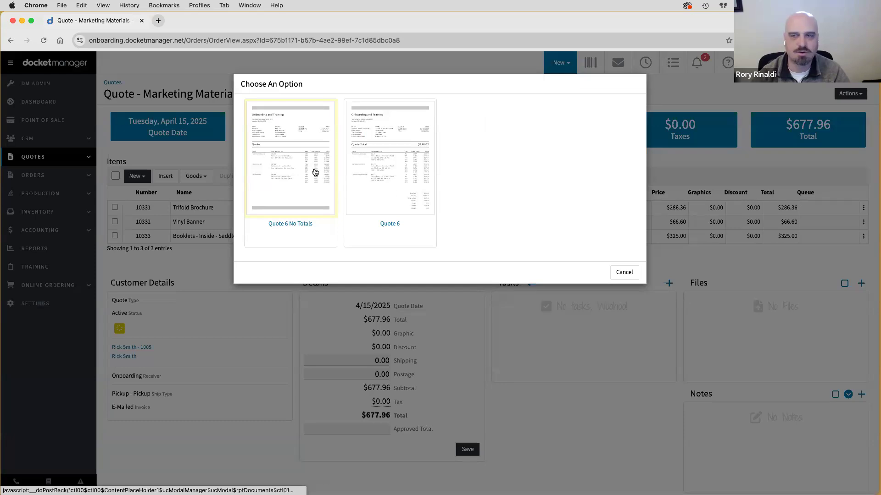
left_click(314, 172)
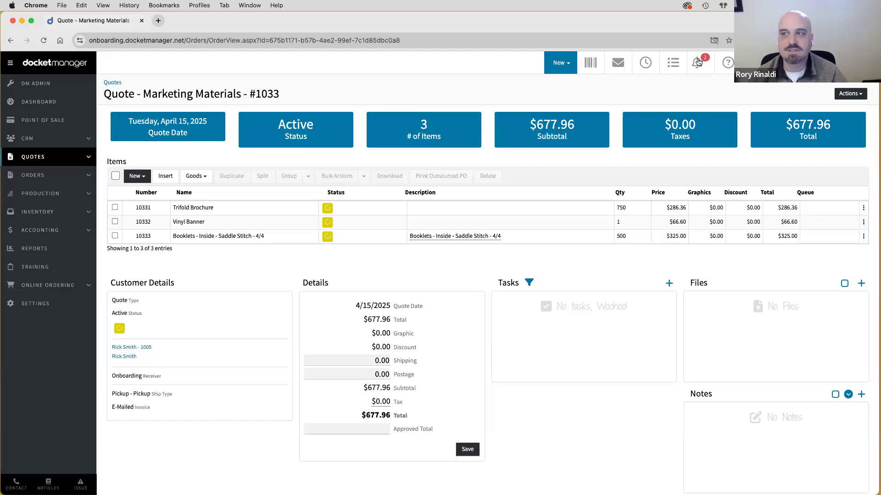
left_click(713, 42)
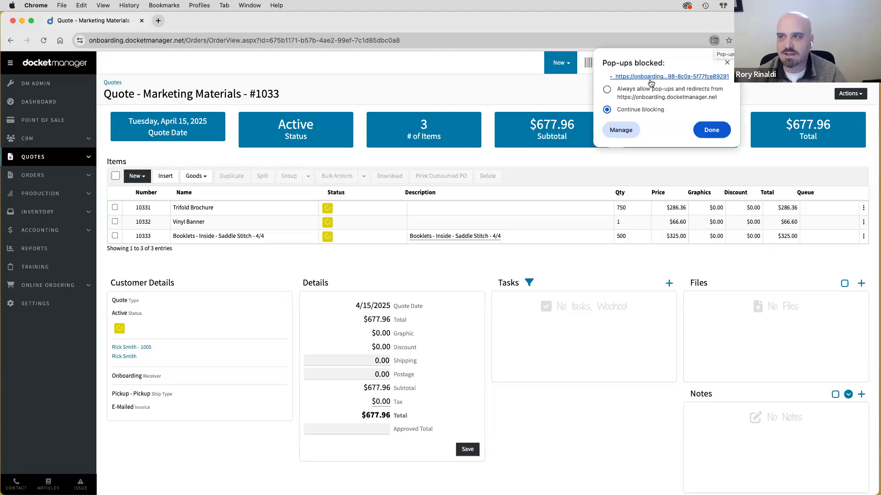
left_click(607, 90)
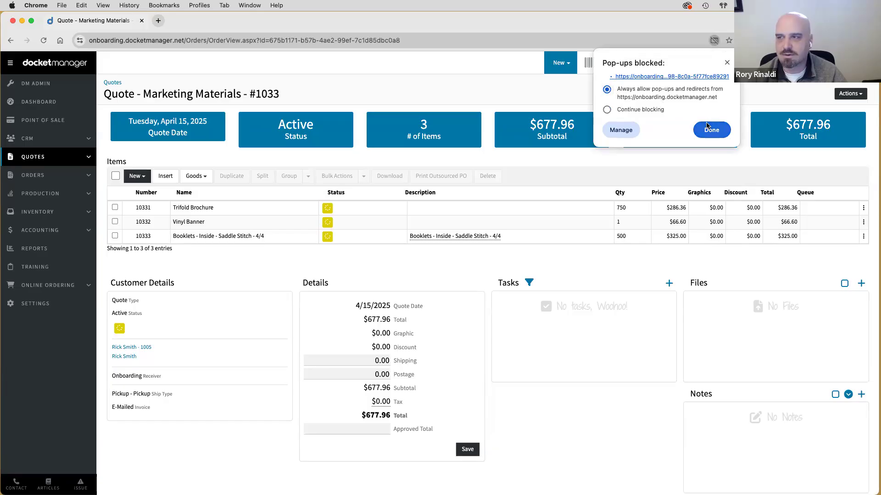
left_click(711, 130)
- Generate the Quote 6 No Totals PDF again and cancel its print dialog
left_click(849, 93)
left_click(820, 135)
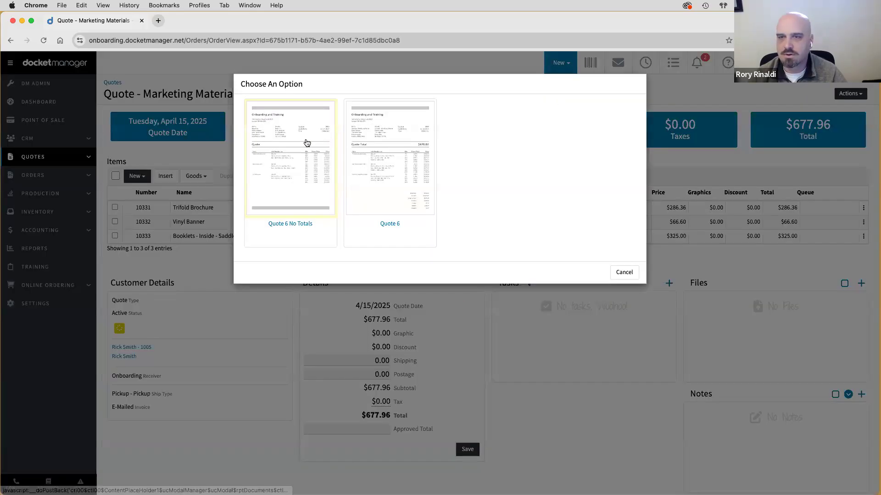
left_click(306, 142)
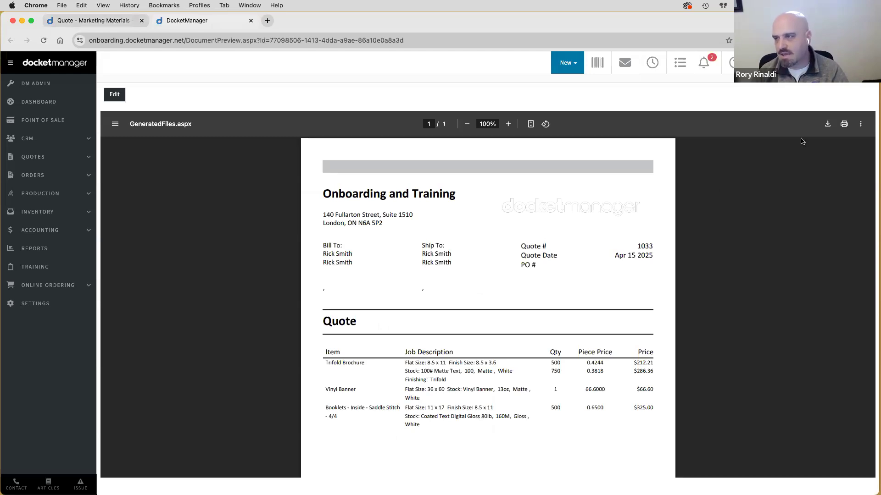
left_click(843, 125)
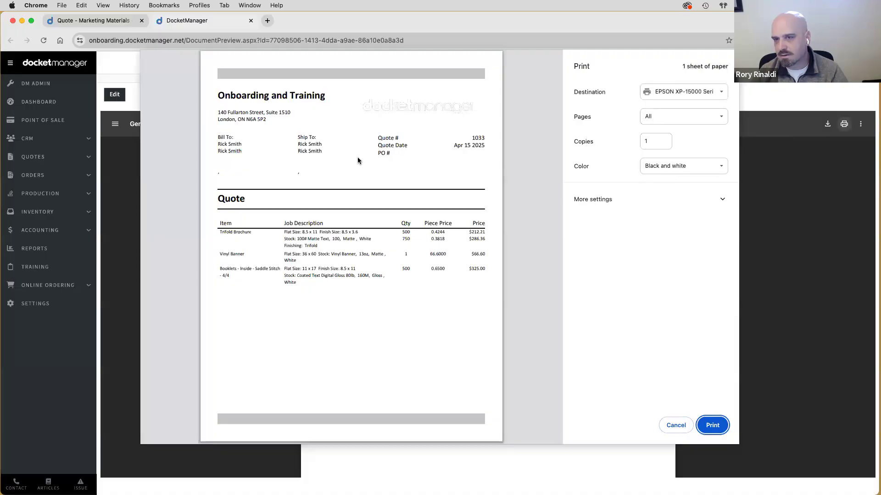
left_click(675, 424)
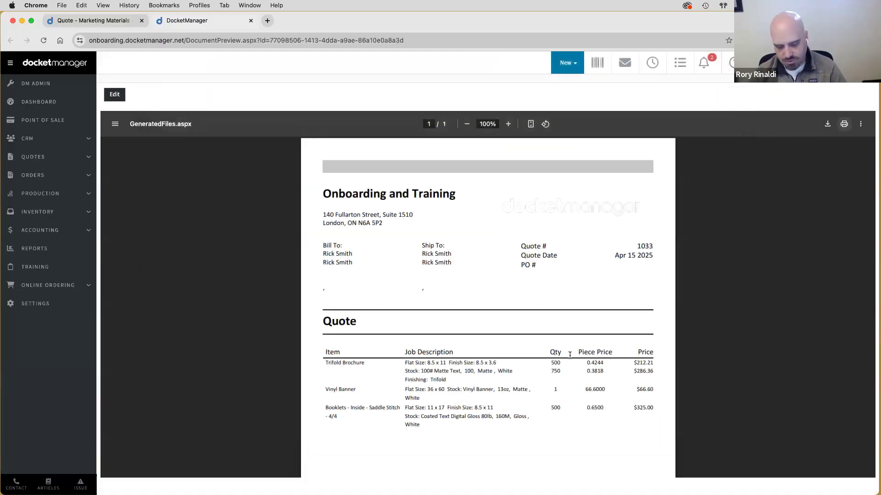
- Cancel printing the page and the PDF again, then close the quote preview tab
key("super+p")
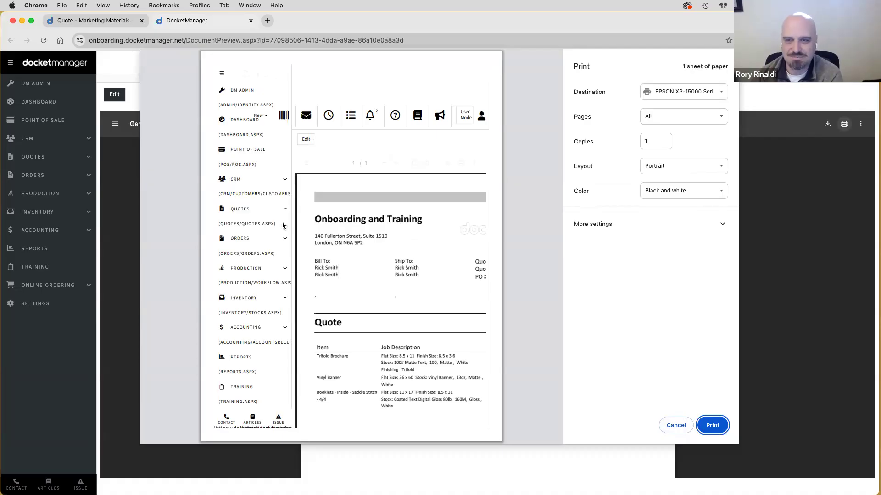
left_click(669, 423)
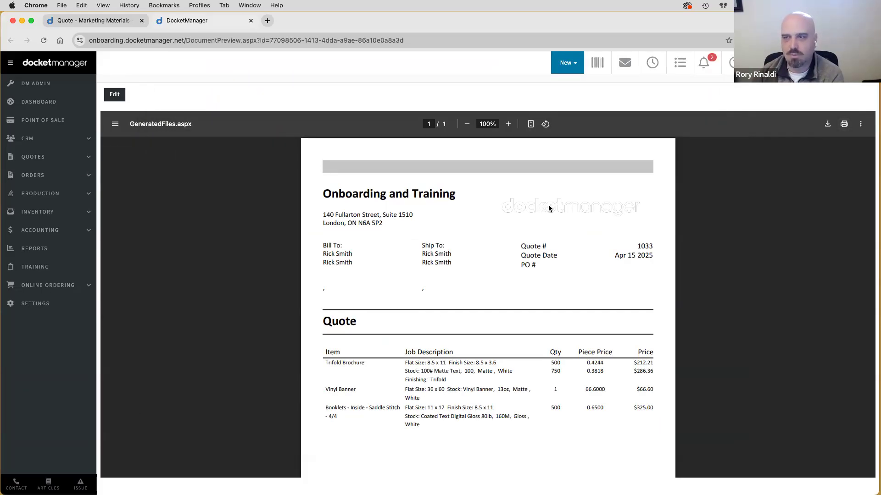
left_click(844, 128)
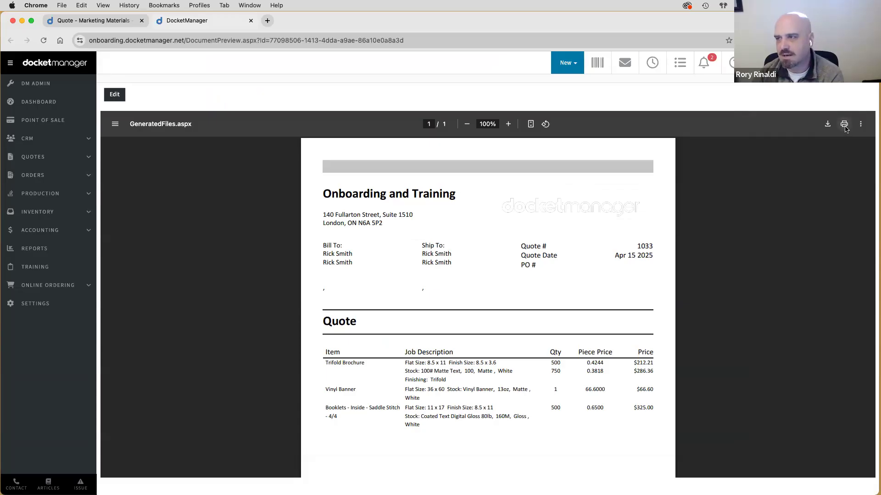
left_click(672, 424)
left_click(251, 20)
left_click(850, 94)
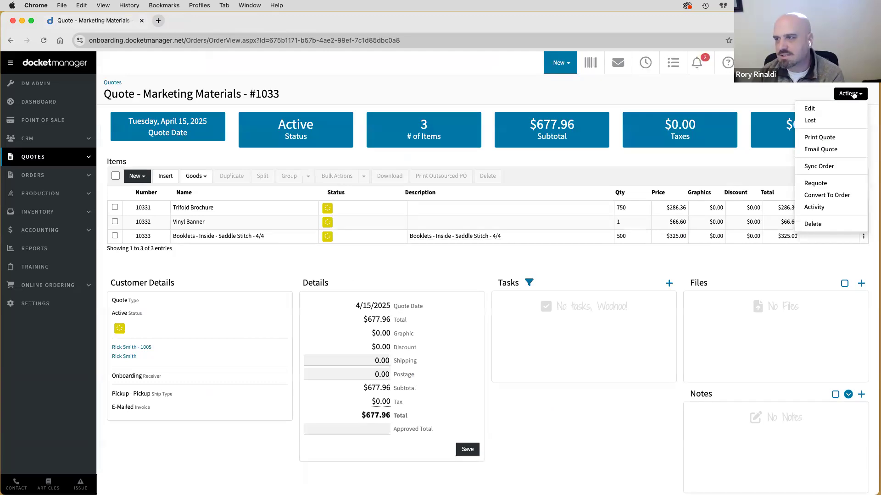
- Start e-mailing the quote with the Quote 6 No Totals template and glance at the recipient list
left_click(832, 152)
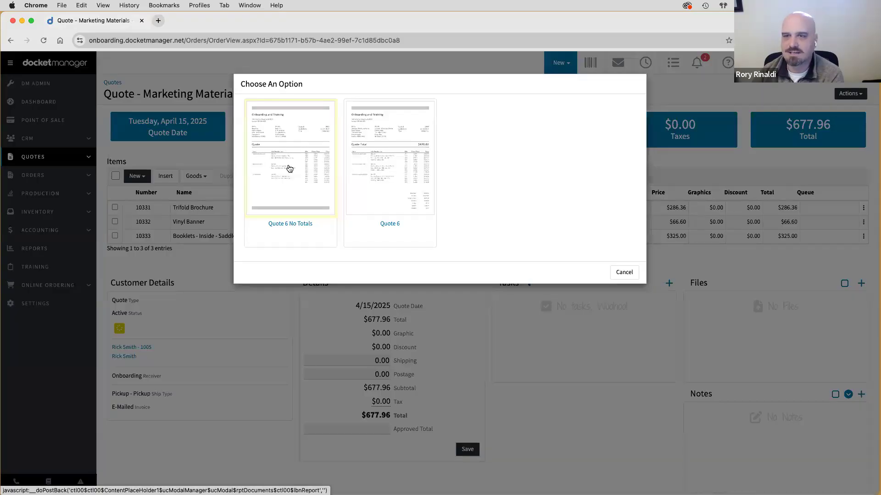
left_click(289, 169)
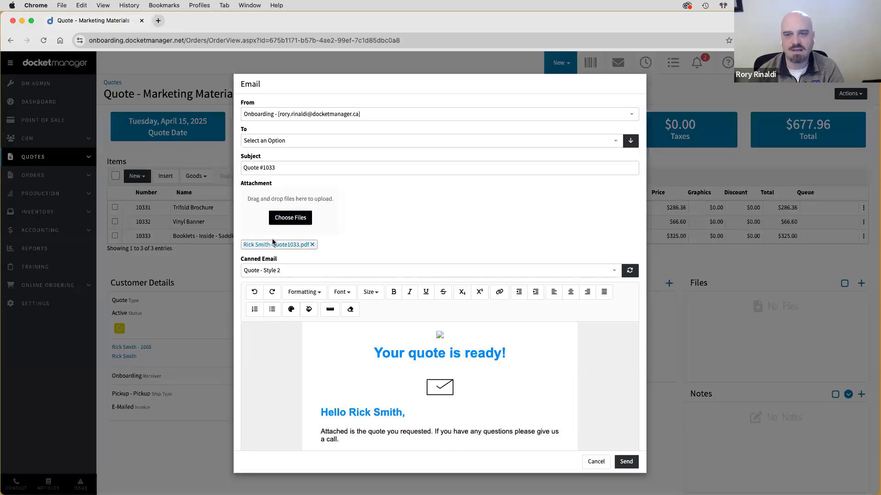
left_click(274, 143)
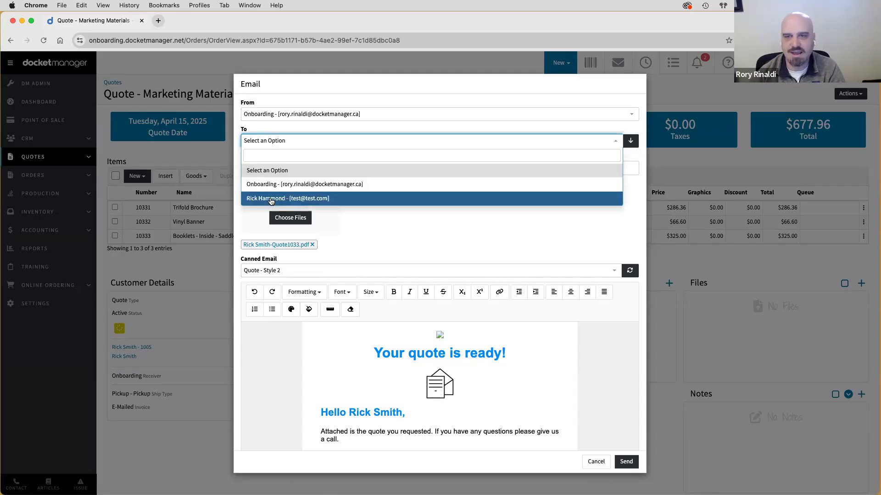
left_click(317, 130)
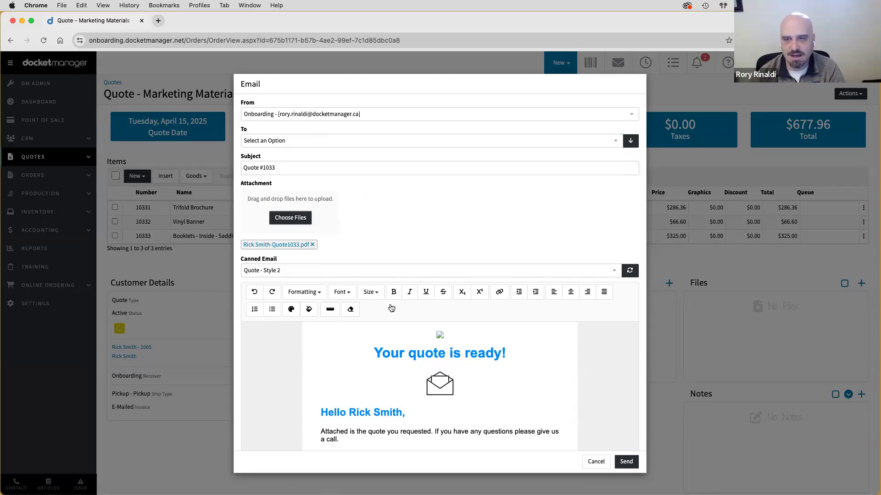
- Try the Quote - Style 2 - View Online Link canned email, revert to Quote - Style 2, and cancel
left_click(265, 271)
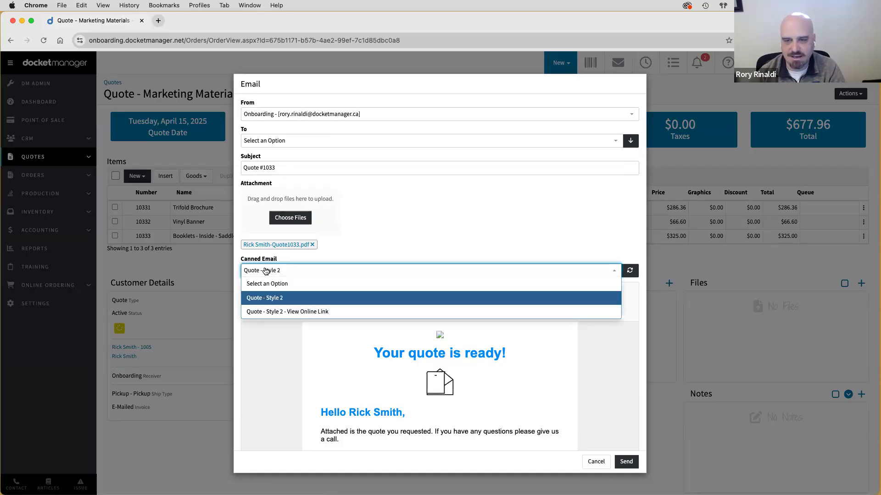
left_click(260, 299)
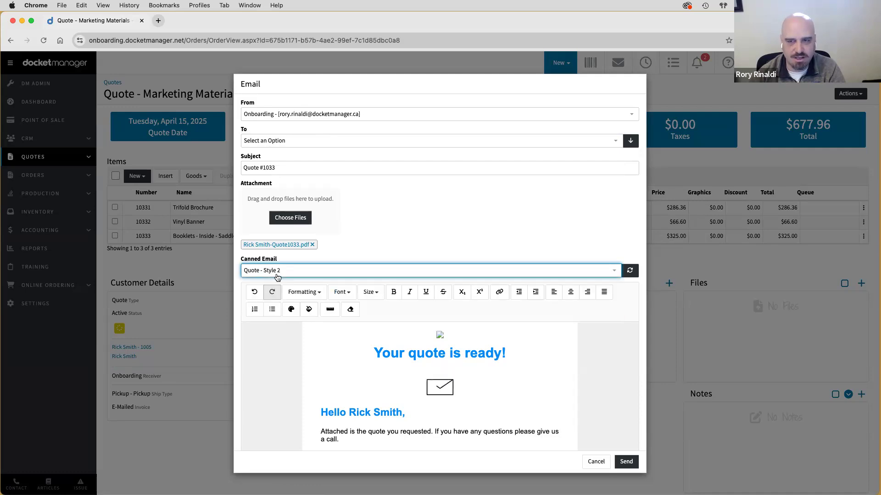
scroll(273, 382, "down", 3)
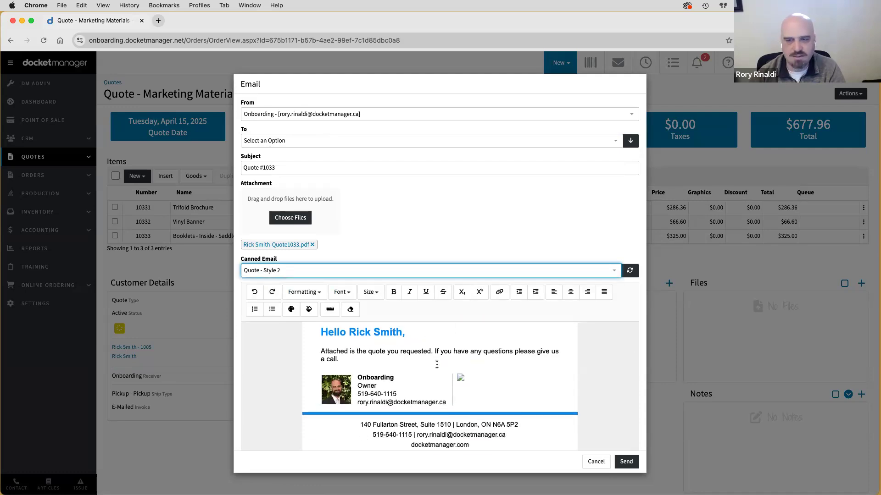
scroll(436, 364, "up", 3)
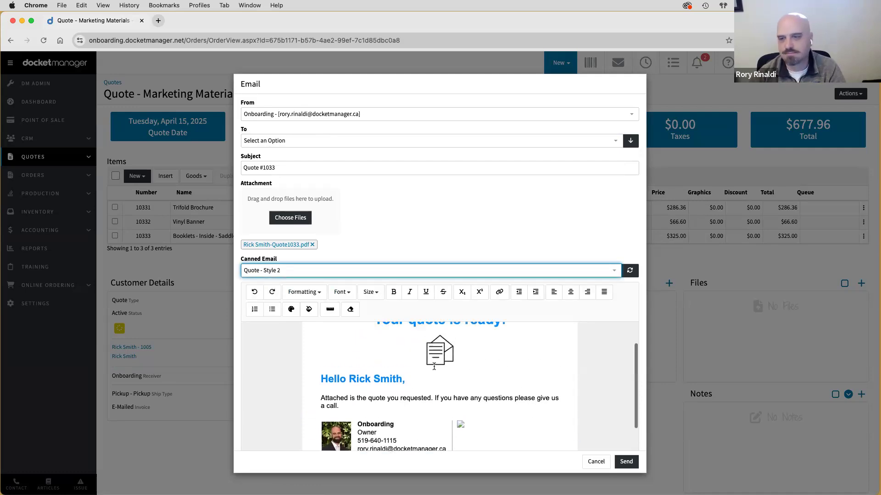
left_click(282, 273)
left_click(270, 313)
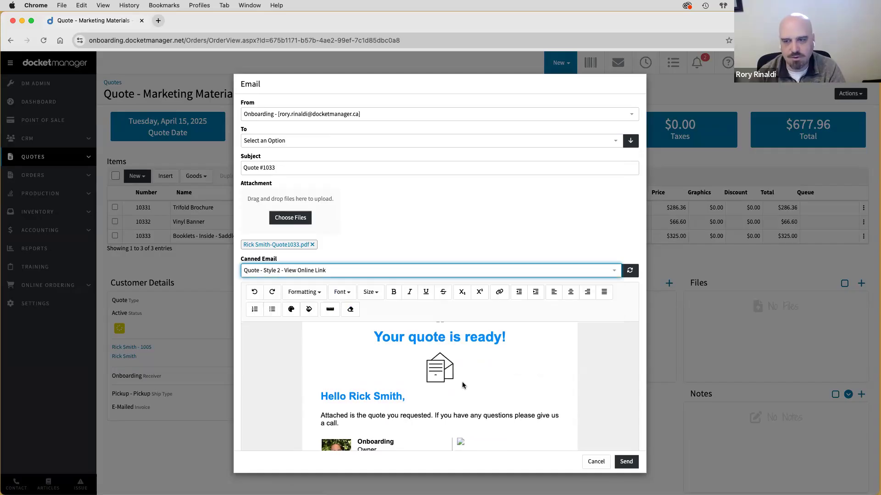
scroll(417, 365, "down", 3)
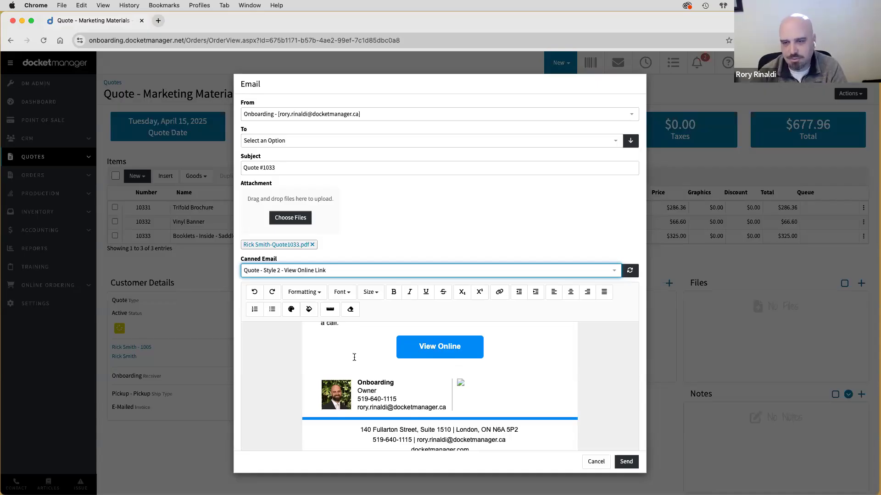
left_click(303, 274)
left_click(280, 298)
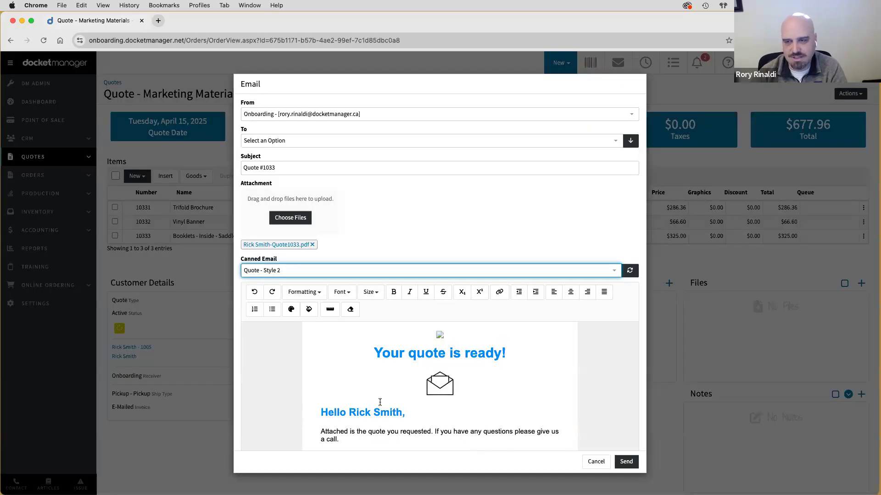
left_click(162, 274)
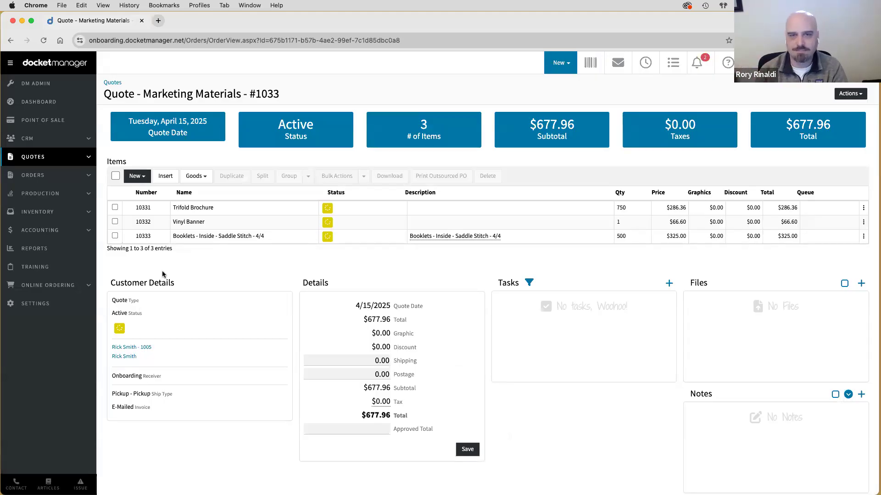
left_click(30, 139)
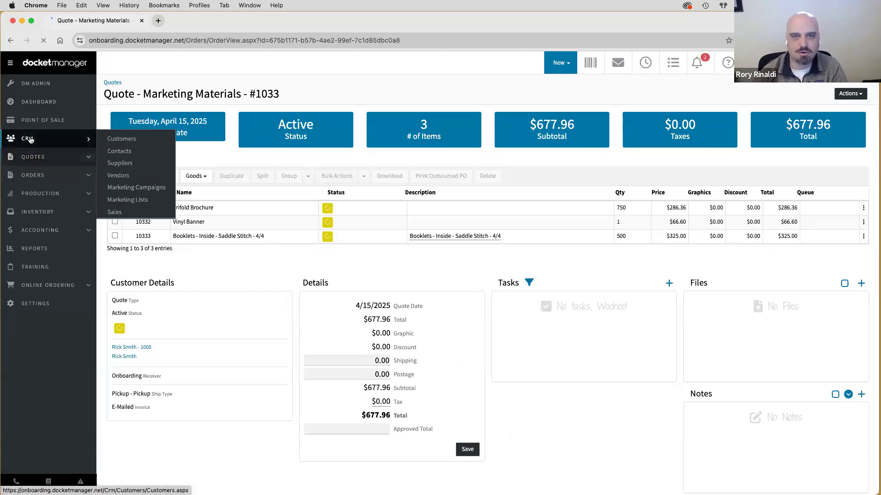
left_click(34, 106)
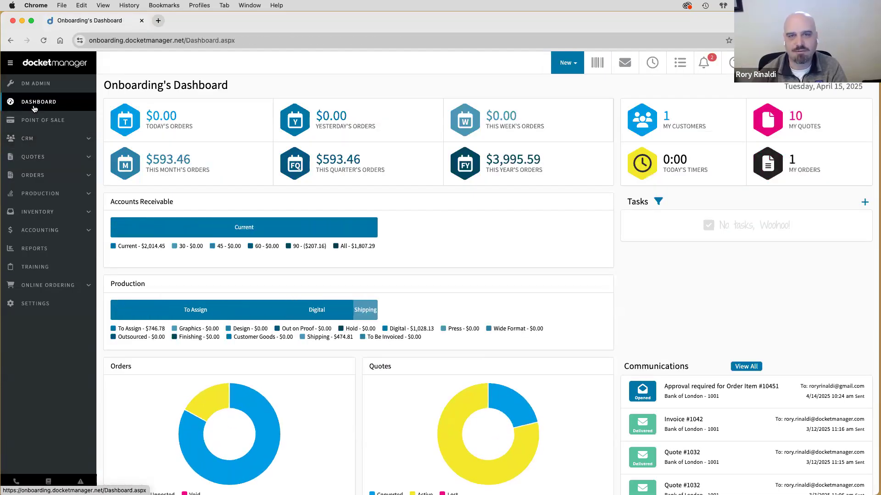
mouse_move(35, 158)
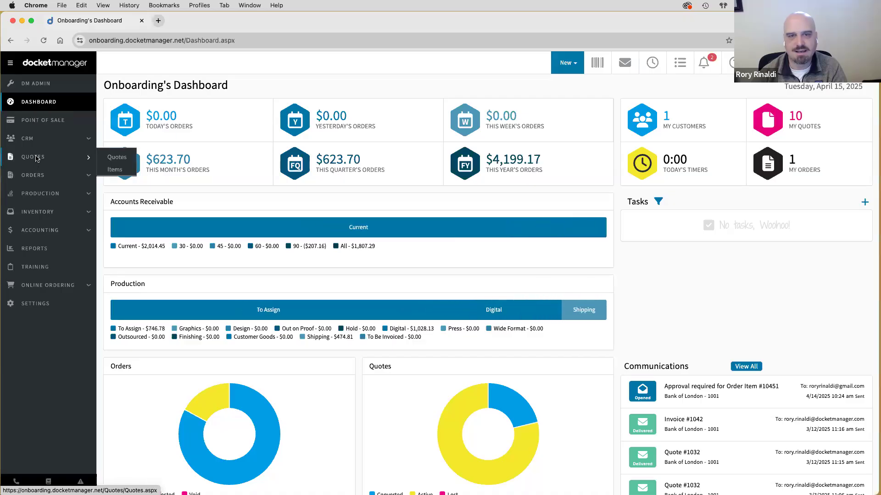
left_click(36, 158)
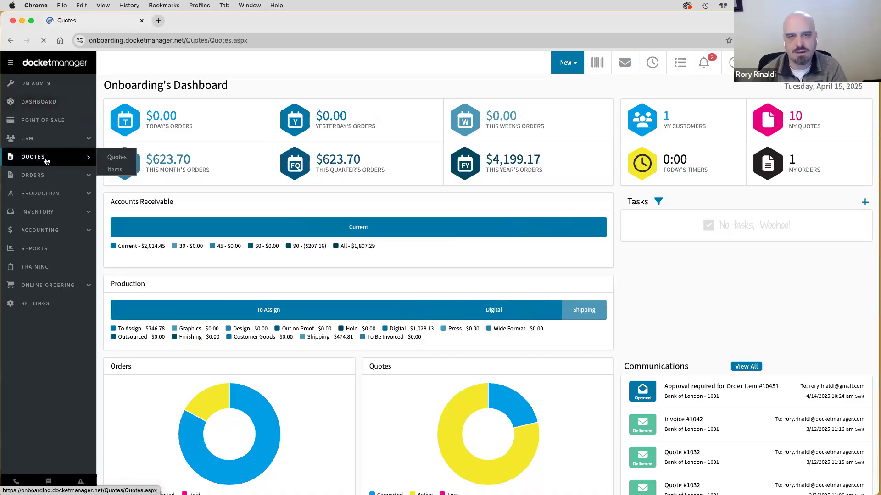
left_click(148, 166)
type("1033")
key("Return")
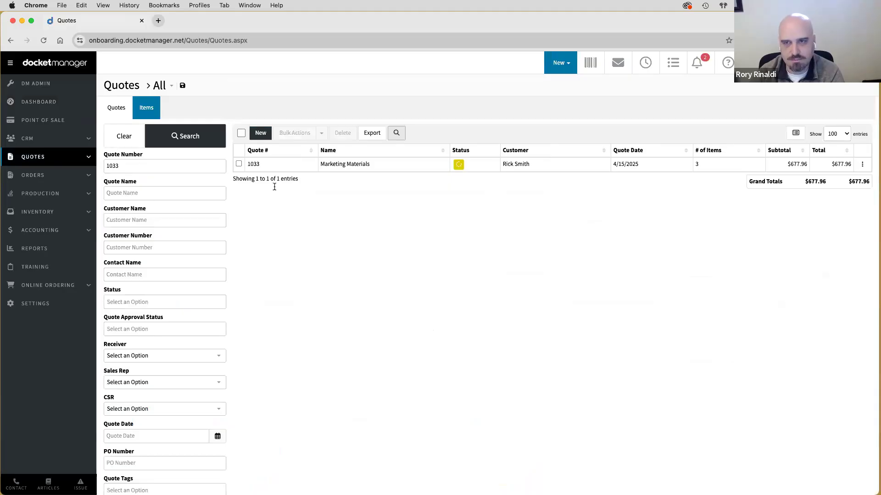
left_click(281, 165)
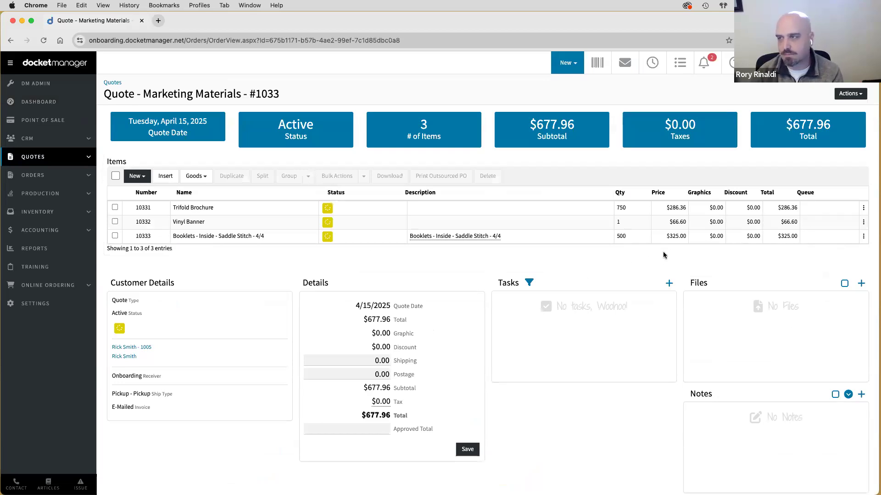
- Convert quote #1033 via Actions > Convert To Order and highlight the new order number 1049
left_click(849, 95)
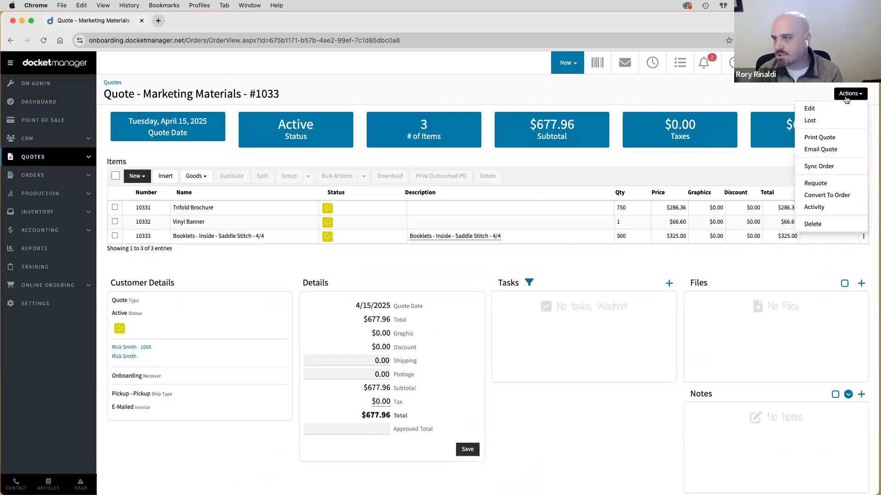
left_click(826, 196)
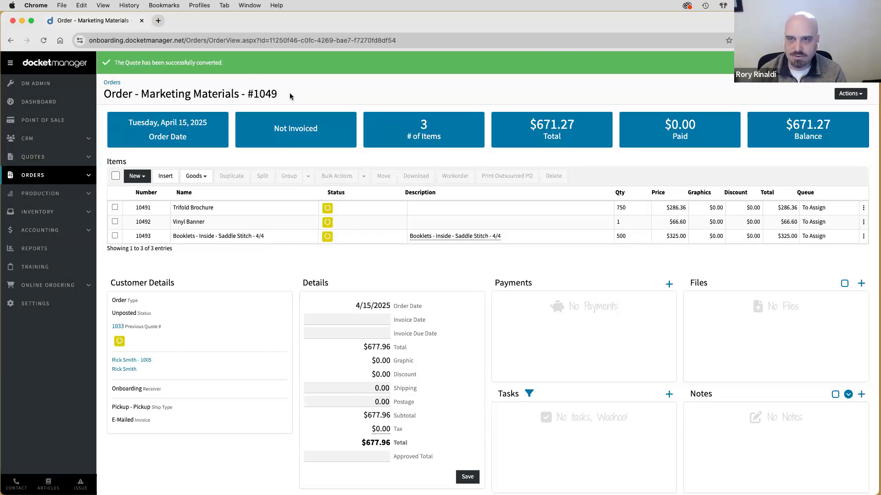
double_click(290, 93)
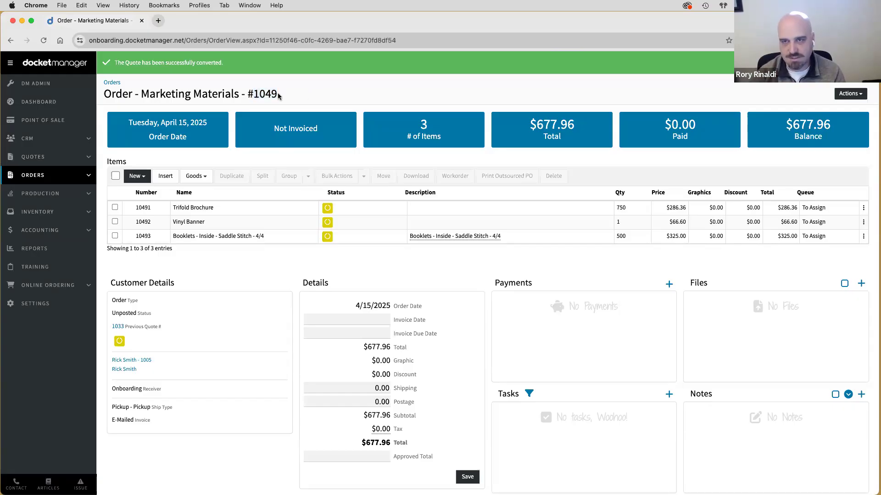
left_click_drag(277, 95, 251, 94)
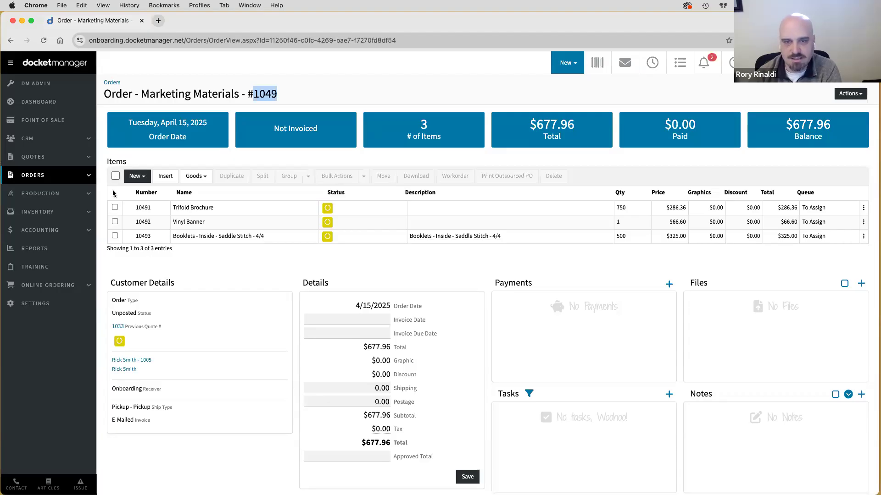
- Select Trifold Brochure, Vinyl Banner and Booklets and generate a Work Order - Multiple Items (Detailed)
left_click(115, 208)
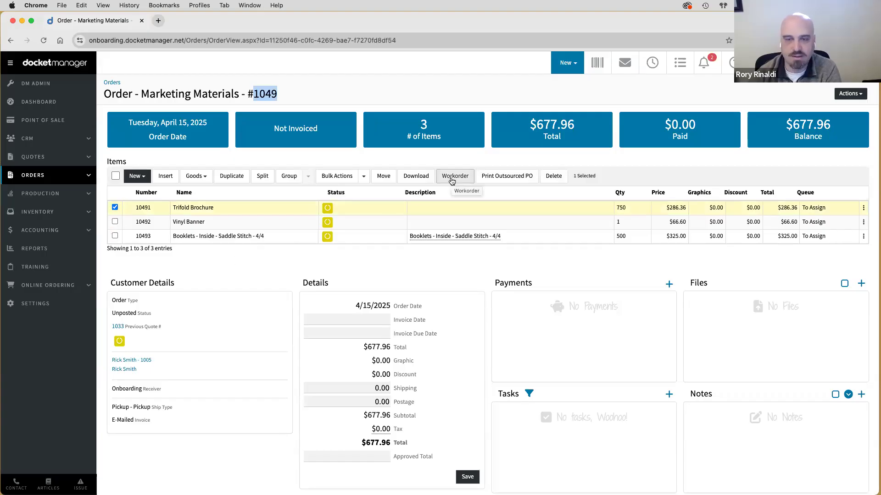
left_click(115, 222)
left_click(115, 236)
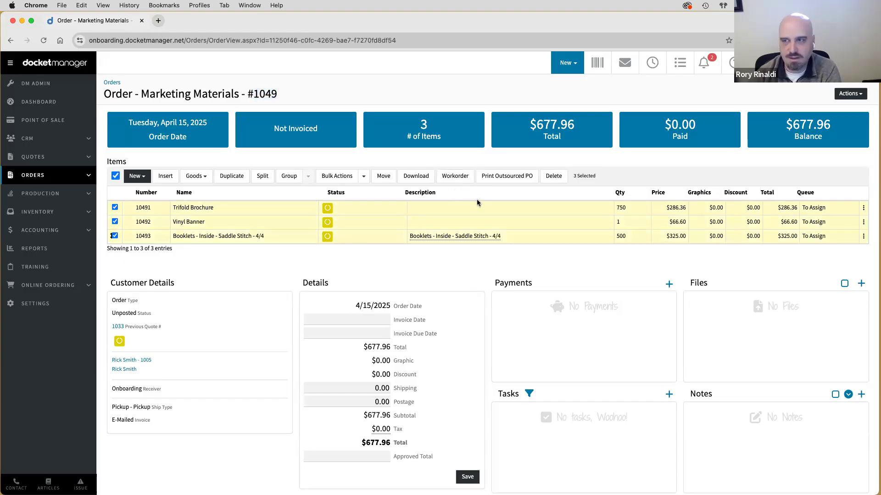
left_click(455, 176)
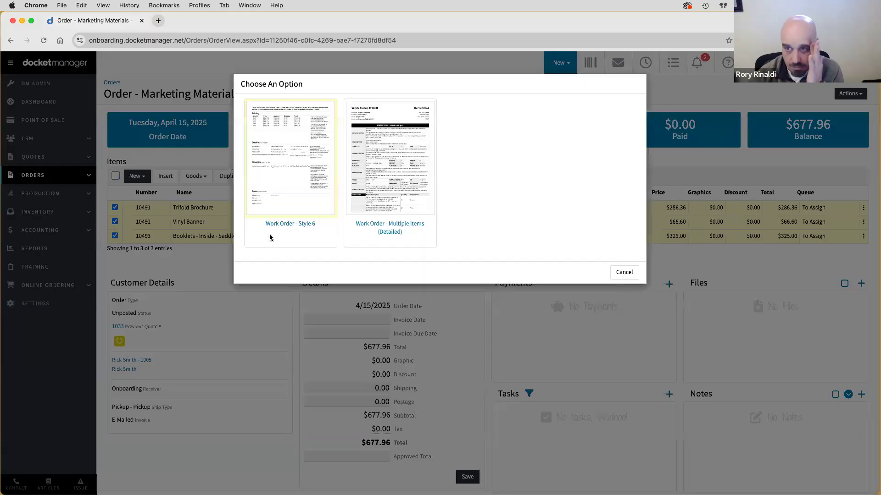
left_click(399, 198)
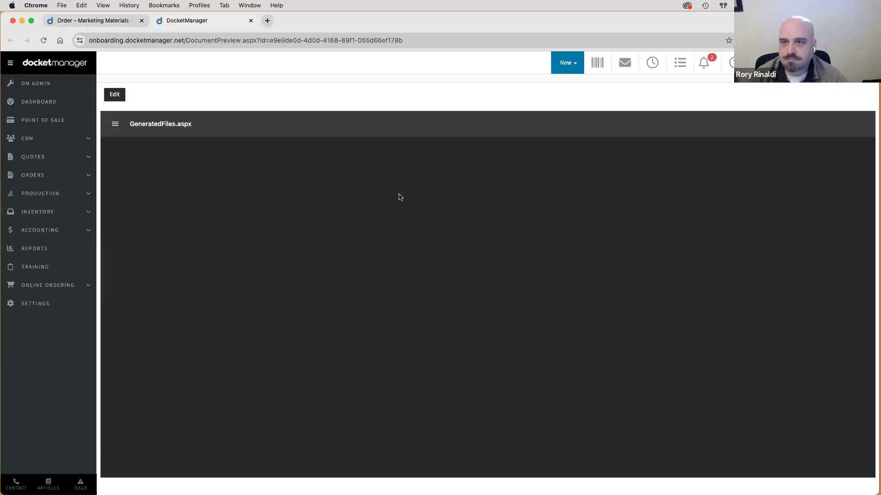
- Review the work order #1049 PDF, close its preview, and untick the Booklets and Vinyl Banner rows
left_click_drag(436, 169, 408, 169)
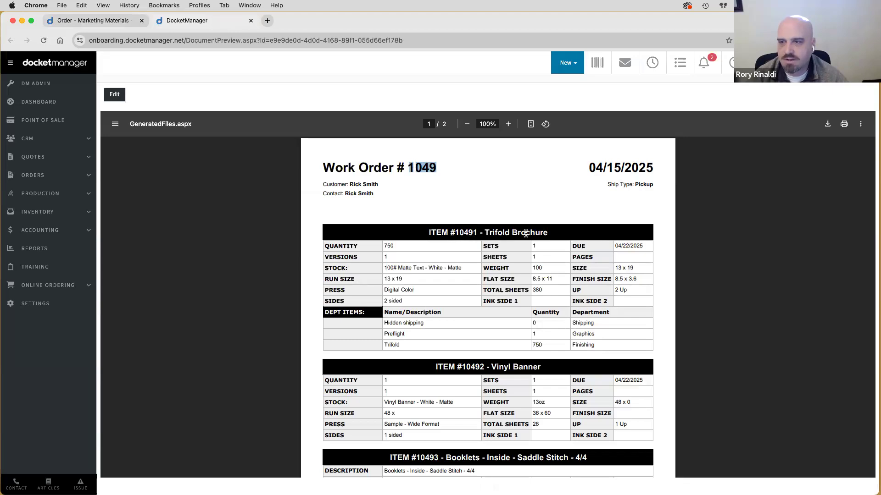
scroll(527, 233, "down", 4)
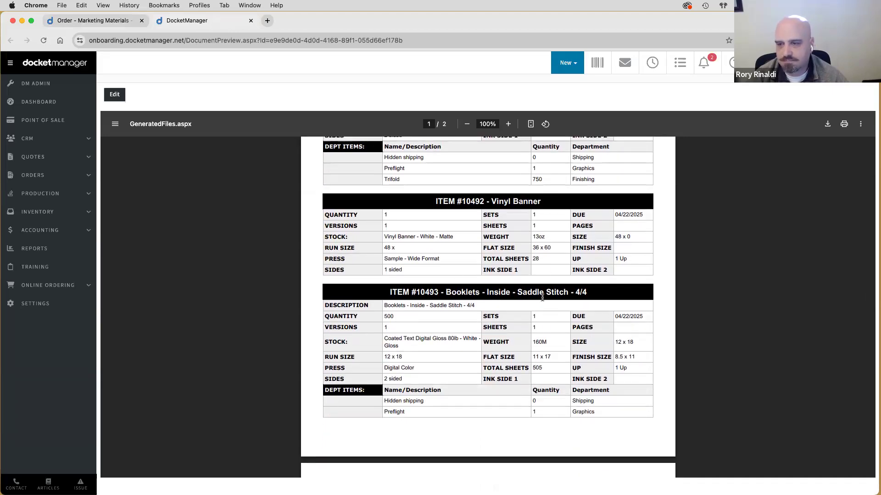
scroll(542, 298, "down", 1)
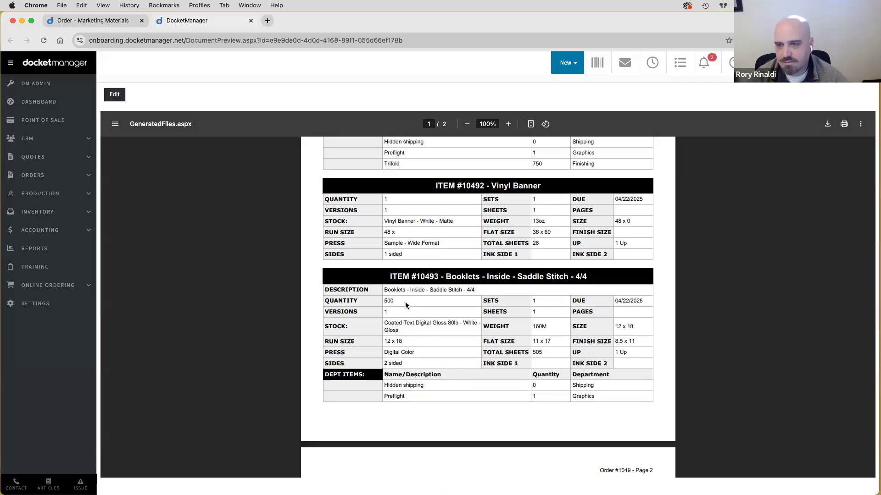
scroll(405, 305, "down", 3)
scroll(405, 305, "up", 4)
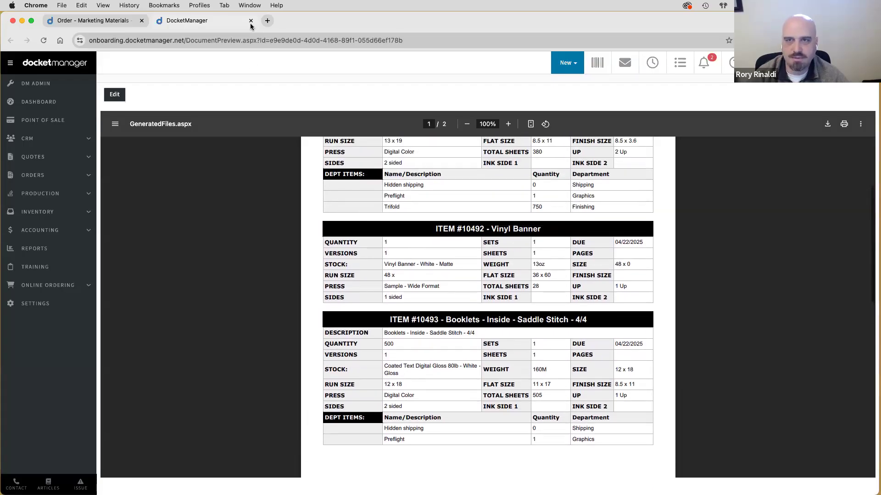
left_click(251, 20)
left_click(115, 236)
left_click(452, 176)
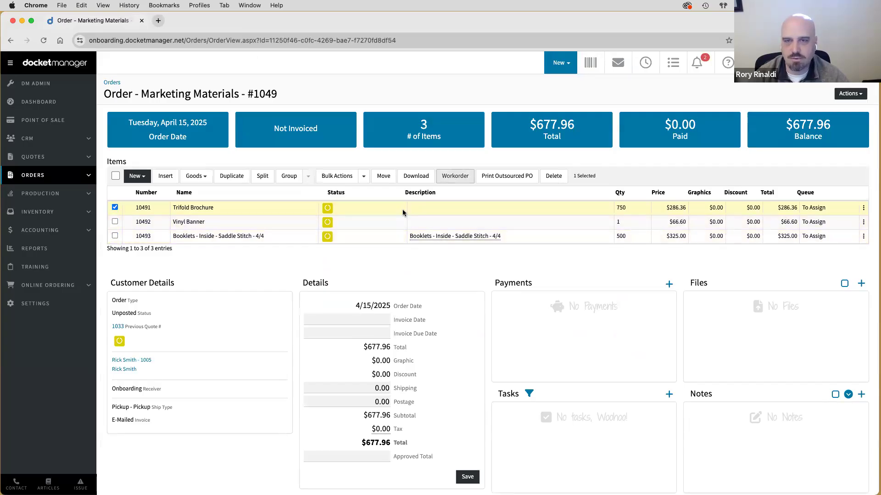
left_click(114, 207)
left_click(115, 222)
left_click(116, 222)
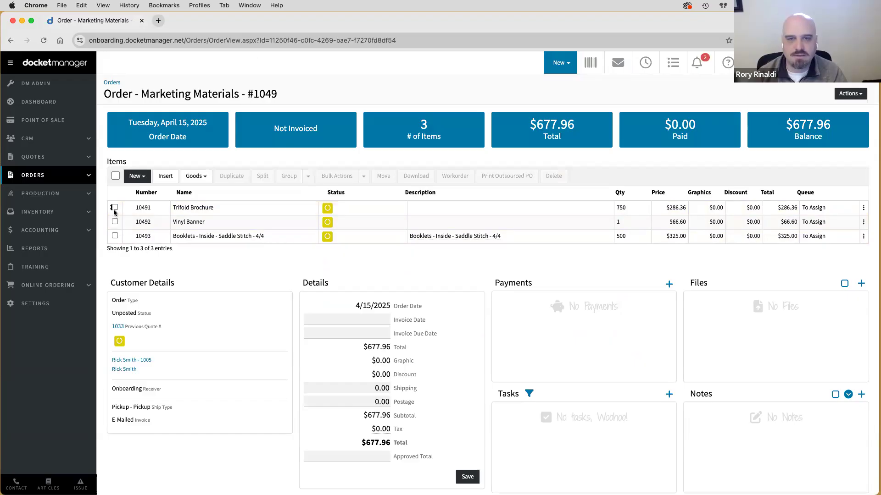
left_click(116, 177)
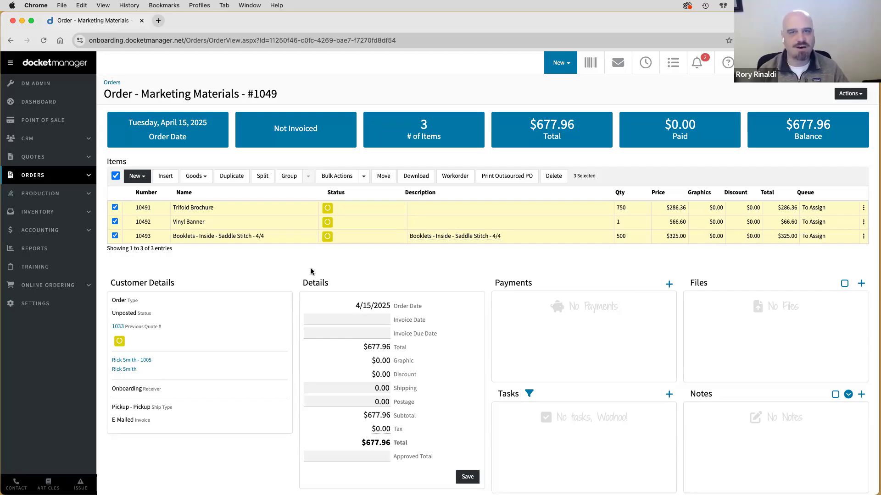
left_click(115, 176)
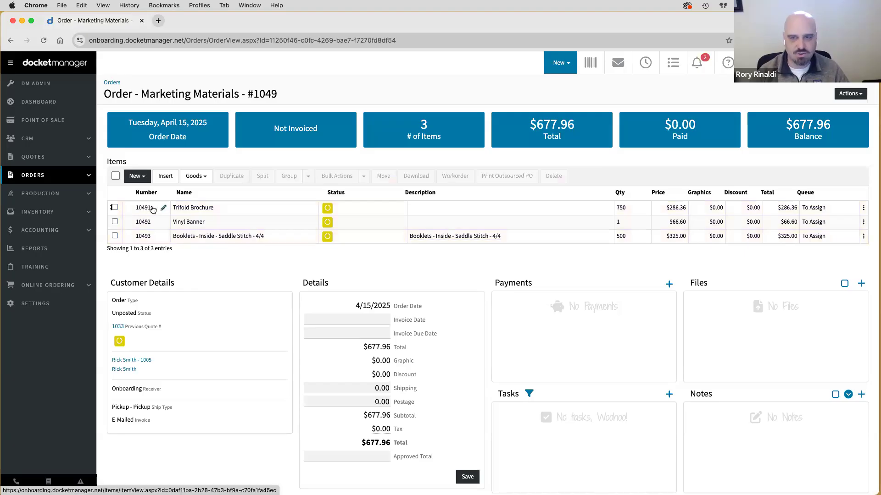
- Open Trifold Brochure item 10491 and inspect the add-file Type and File Group choices without attaching anything
left_click(152, 210)
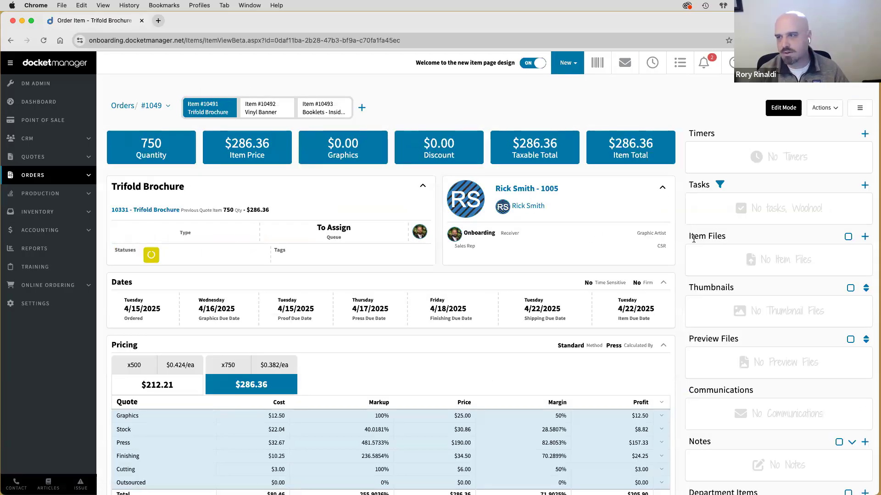
triple_click(708, 236)
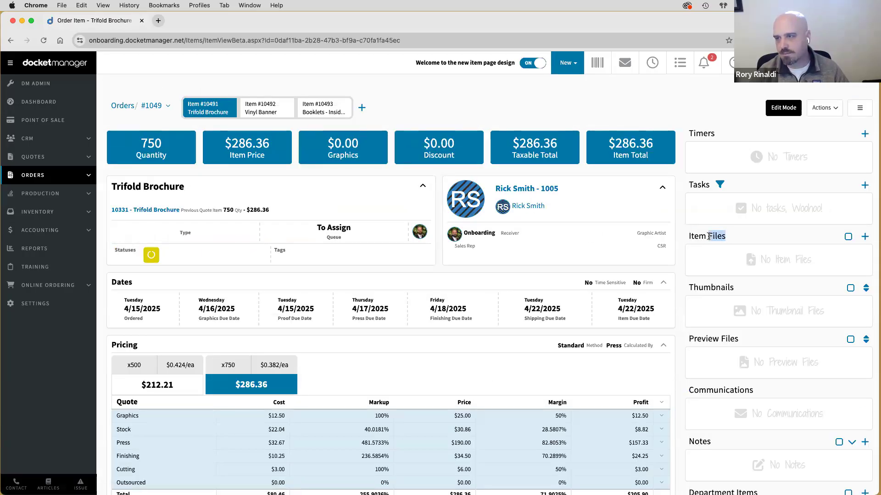
left_click(864, 237)
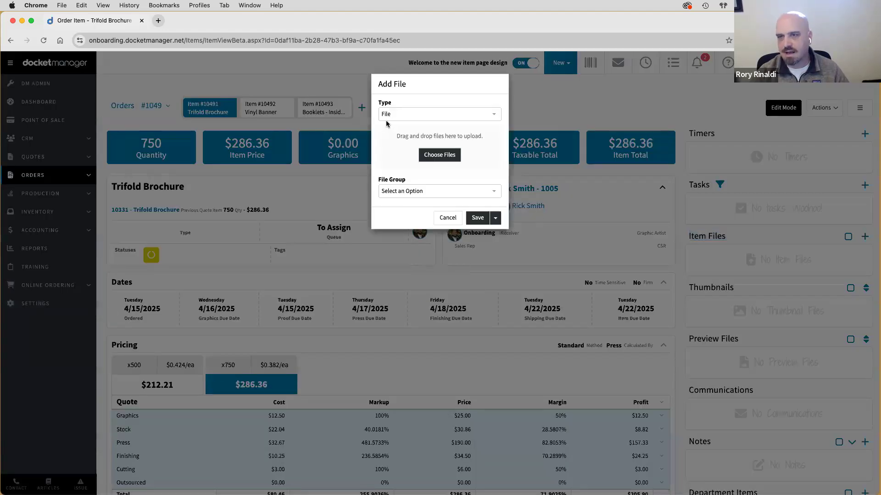
left_click(405, 119)
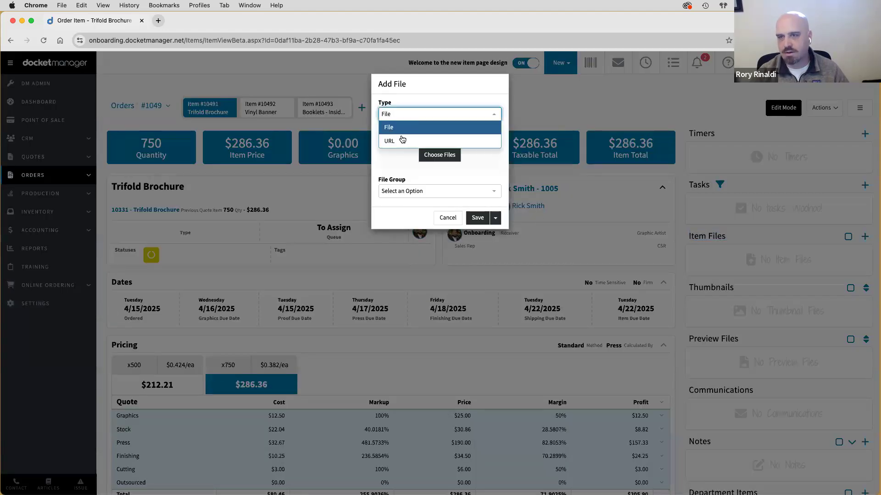
left_click(395, 97)
left_click(395, 192)
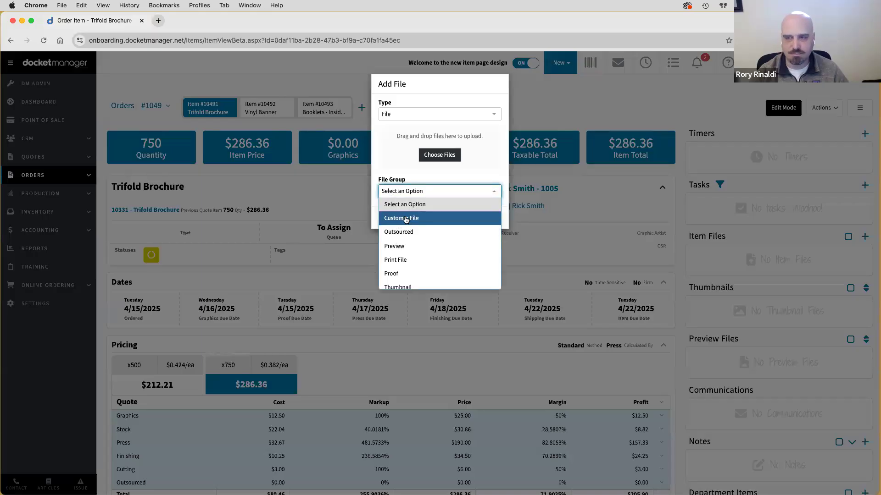
scroll(415, 229, "down", 3)
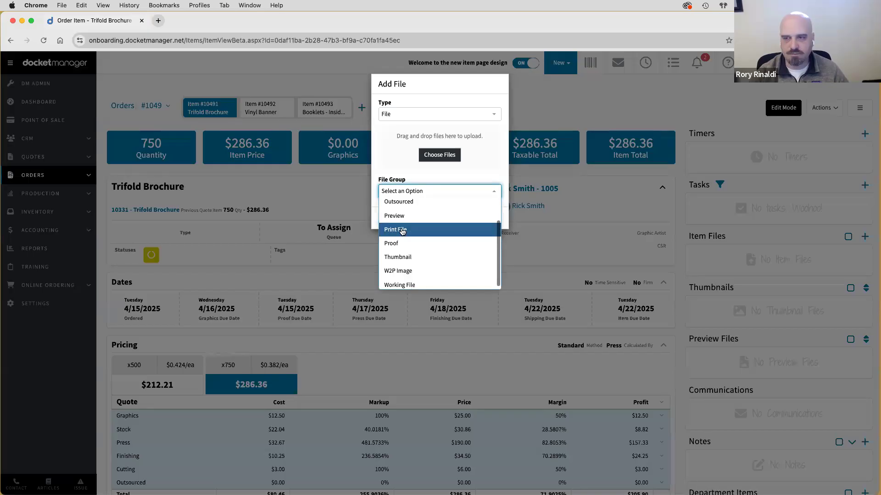
left_click(416, 180)
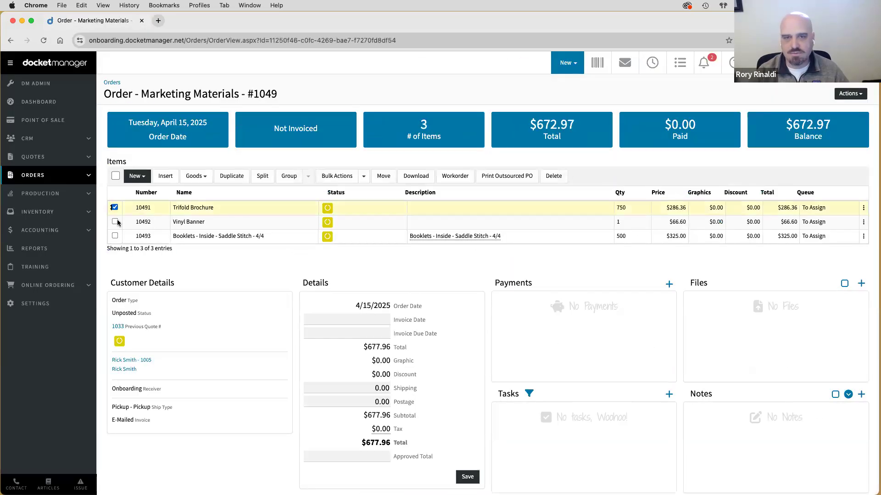
left_click(114, 221)
- Select all three Order #1049 items and move them from To Assign to the Graphics queue
left_click(115, 236)
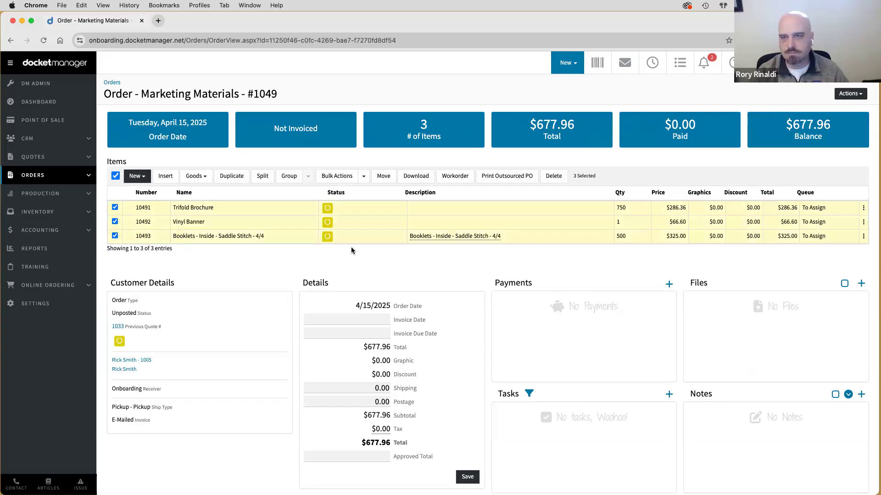
left_click(384, 178)
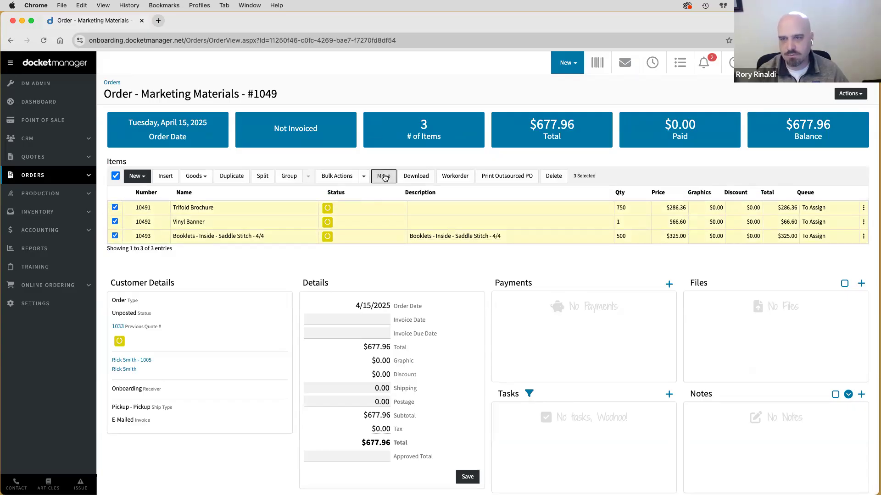
left_click(407, 108)
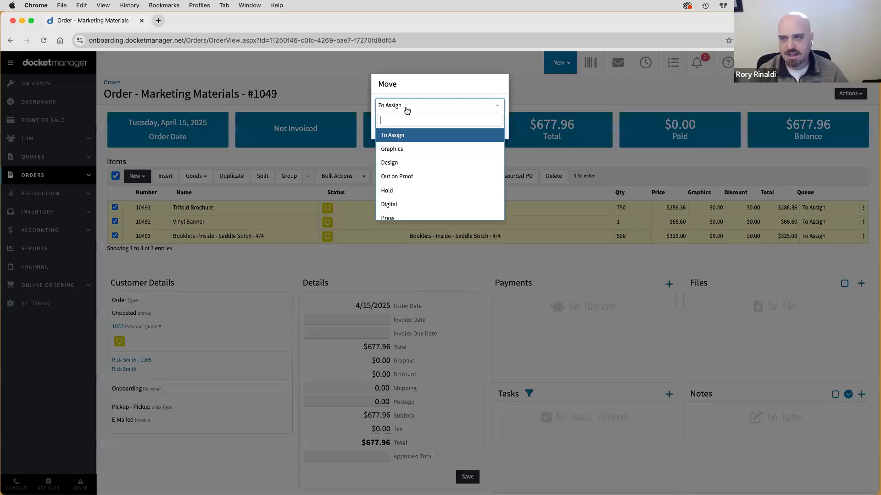
left_click(401, 150)
left_click(487, 129)
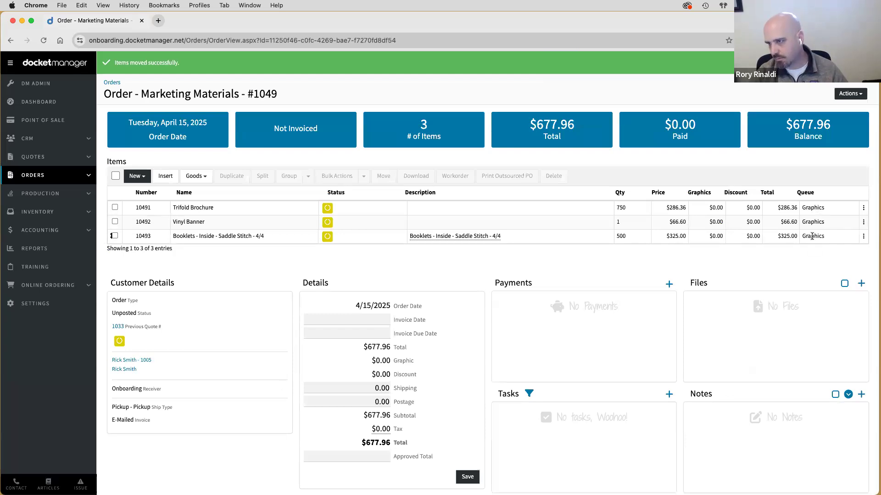
mouse_move(37, 198)
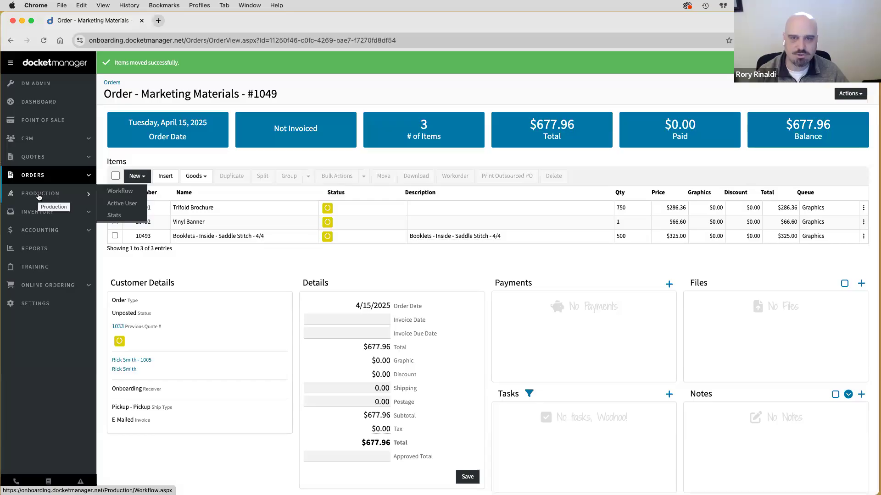
- In Production Workflow's Graphics tab, move Trifold Brochure job 1049-1 to the Digital queue
left_click(40, 196)
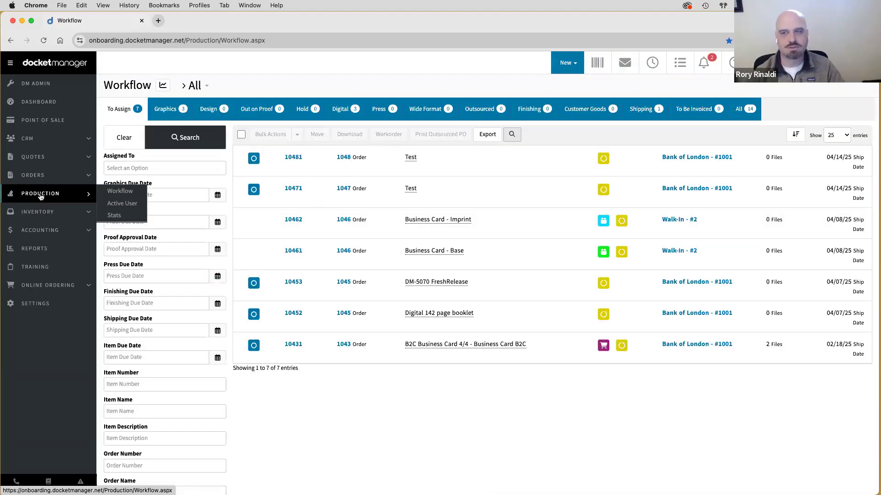
left_click(169, 112)
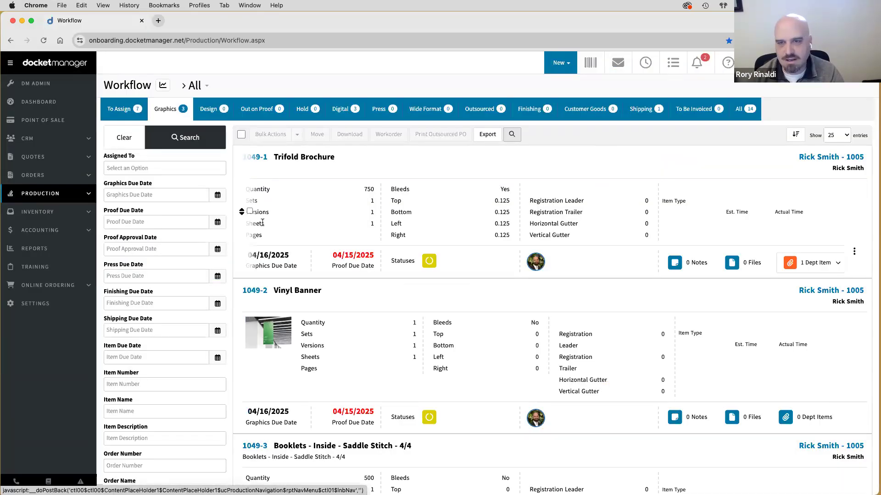
left_click(250, 212)
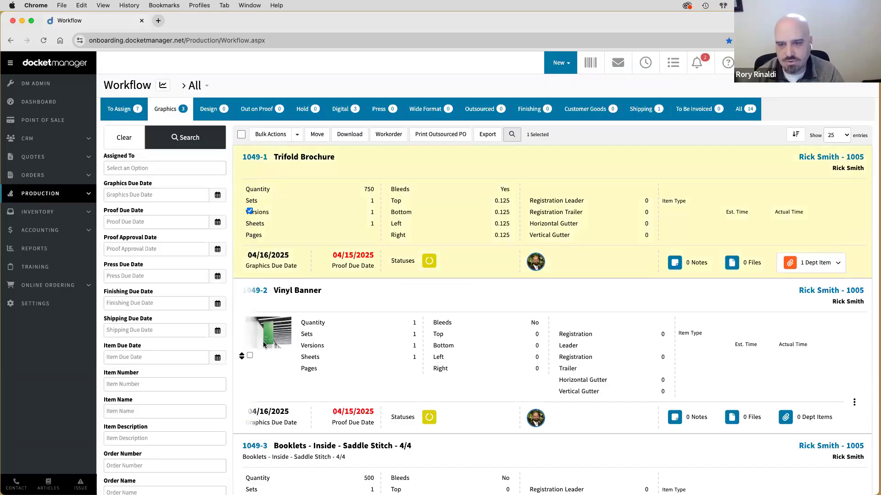
scroll(265, 341, "down", 5)
scroll(264, 341, "up", 5)
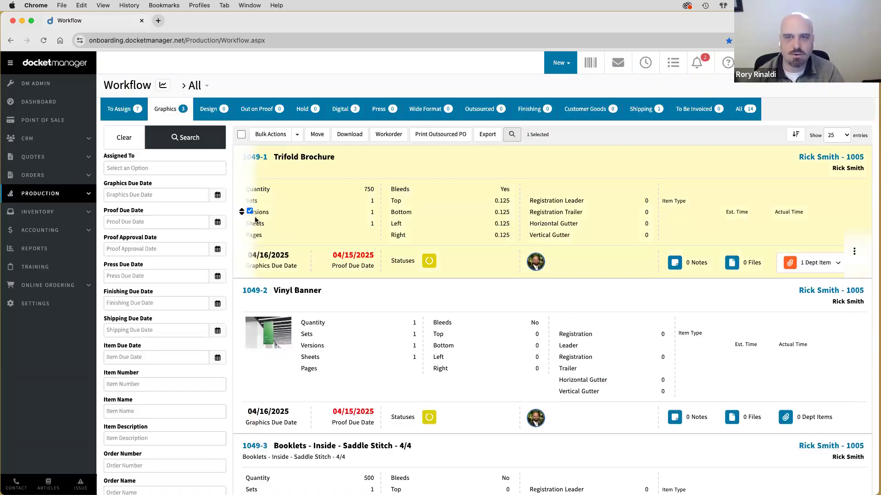
left_click(317, 134)
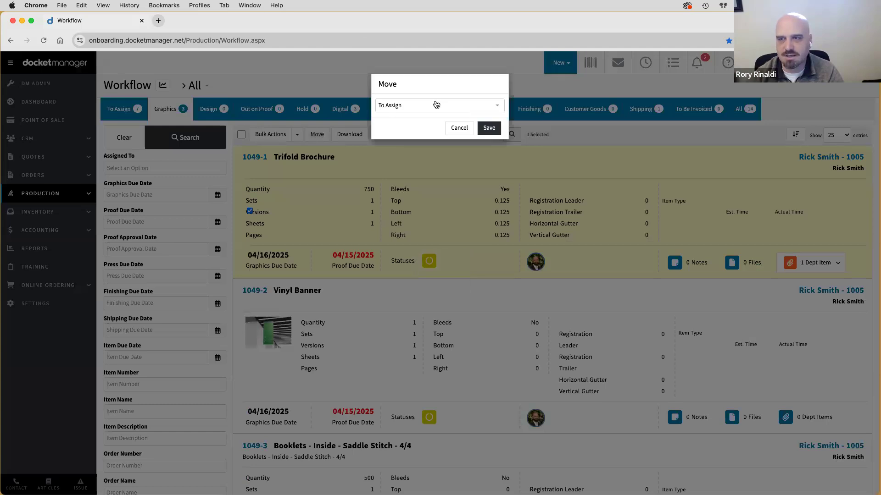
left_click(436, 105)
left_click(403, 200)
left_click(488, 128)
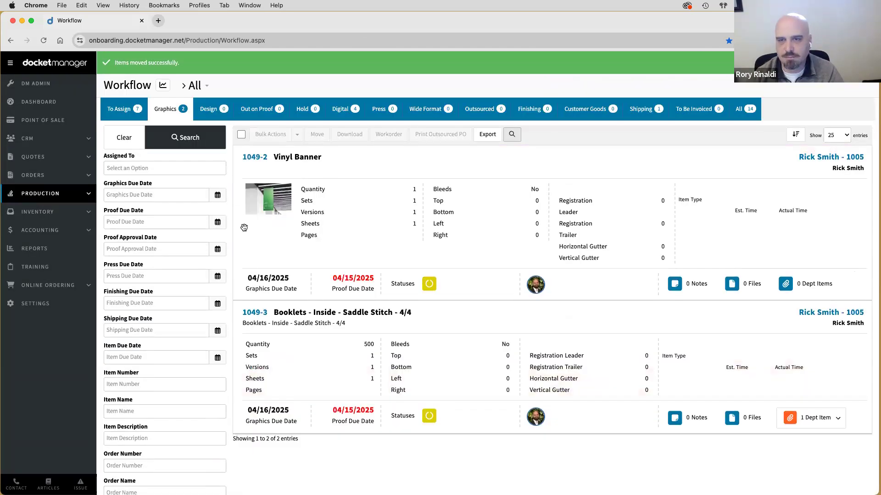
- Move Vinyl Banner job 1049-2 to the Wide Format queue
left_click(249, 222)
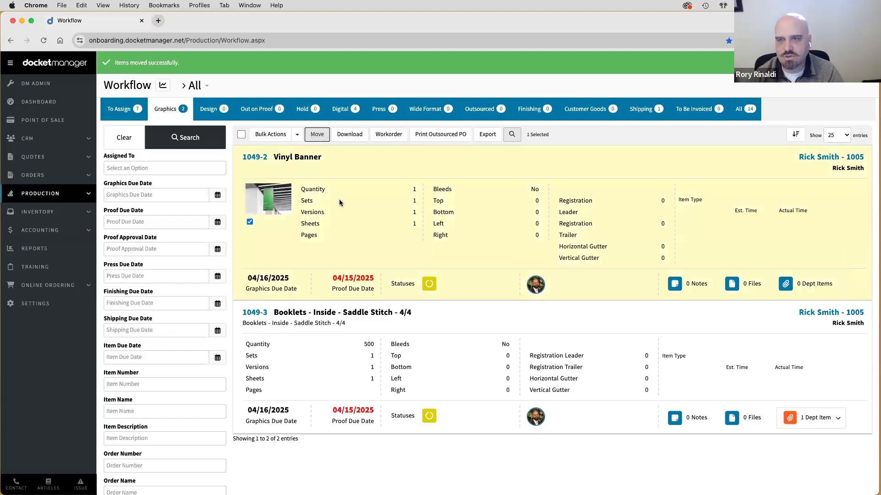
left_click(394, 108)
scroll(392, 184, "down", 3)
scroll(392, 184, "down", 2)
left_click(389, 130)
left_click(484, 128)
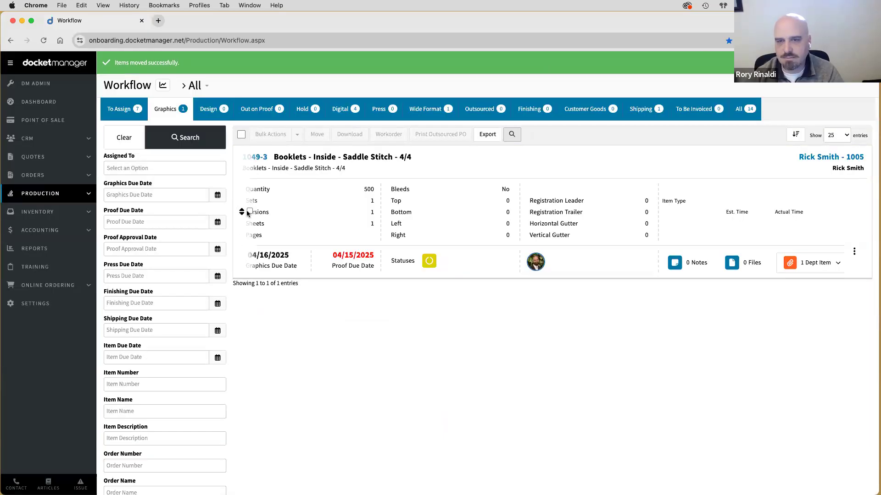
- Move Booklets job 1049-3 to the Press queue
left_click(248, 212)
left_click(318, 136)
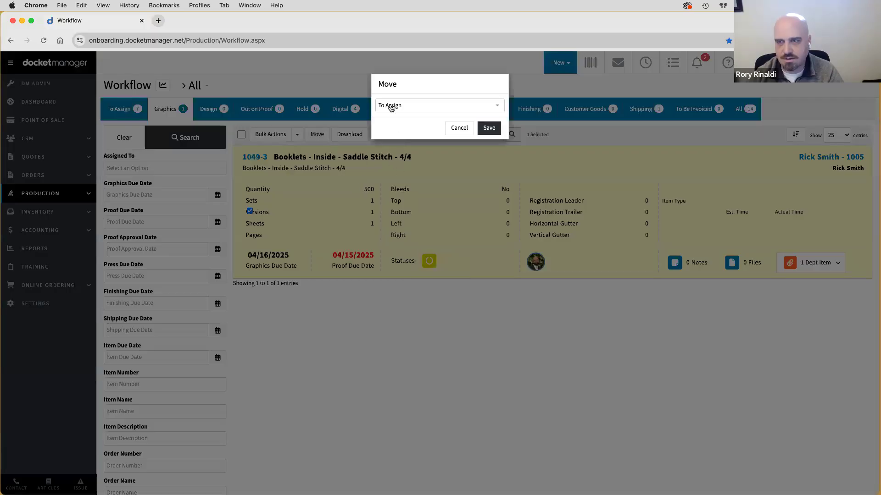
left_click(391, 108)
scroll(399, 173, "down", 1)
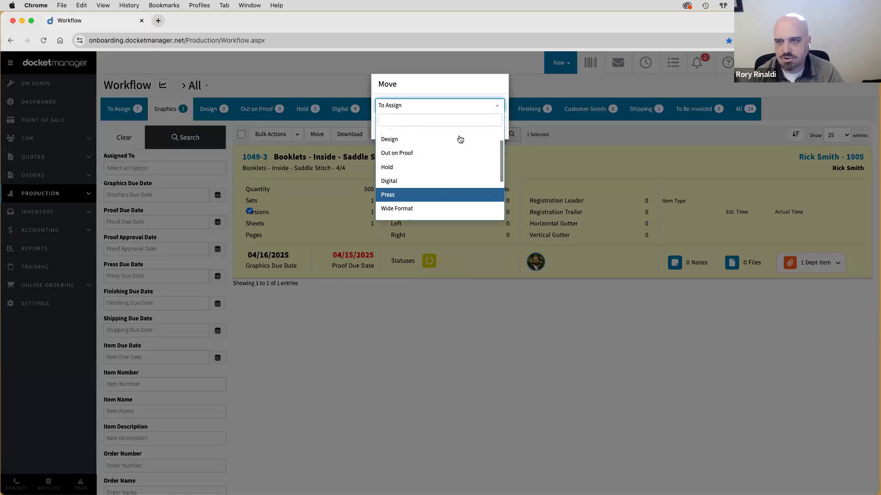
left_click(400, 195)
left_click(494, 129)
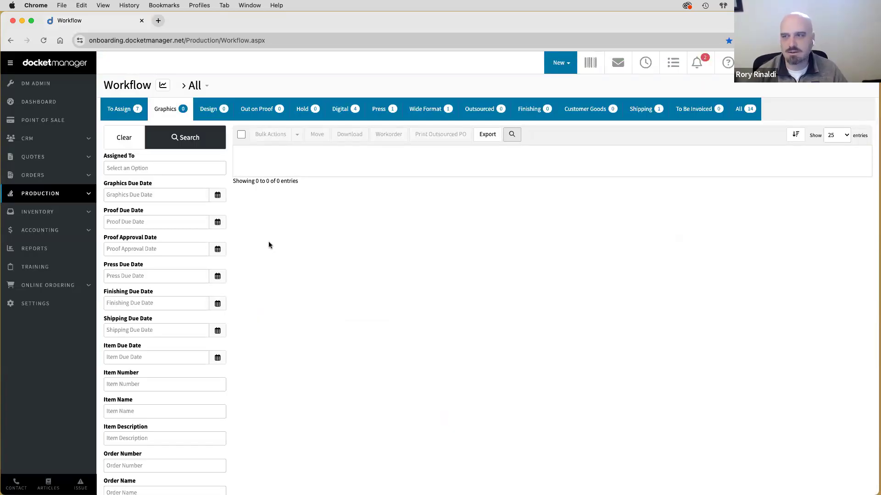
- Check order 1049's item queues from the Orders list, then view the All tab in Production Workflow
left_click(46, 177)
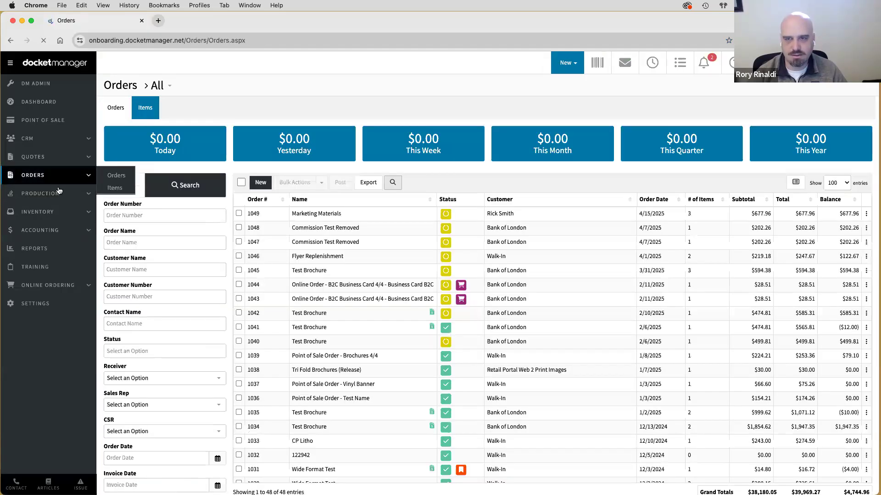
left_click(268, 216)
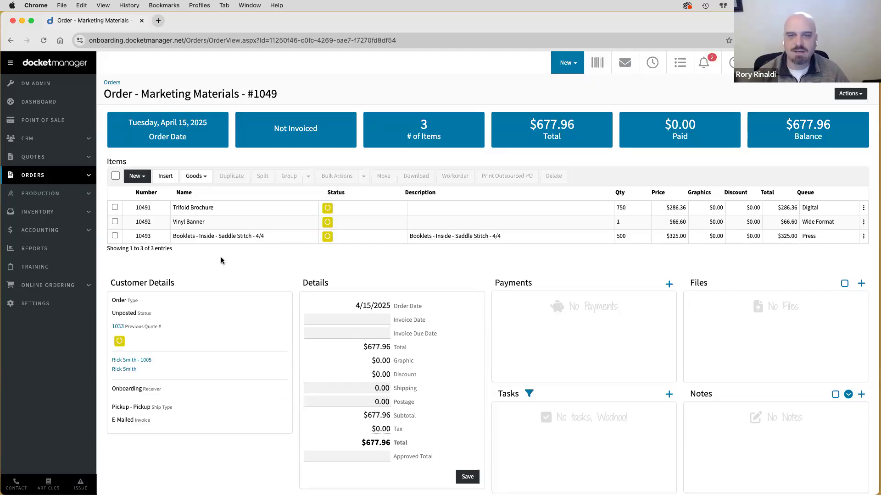
left_click(28, 196)
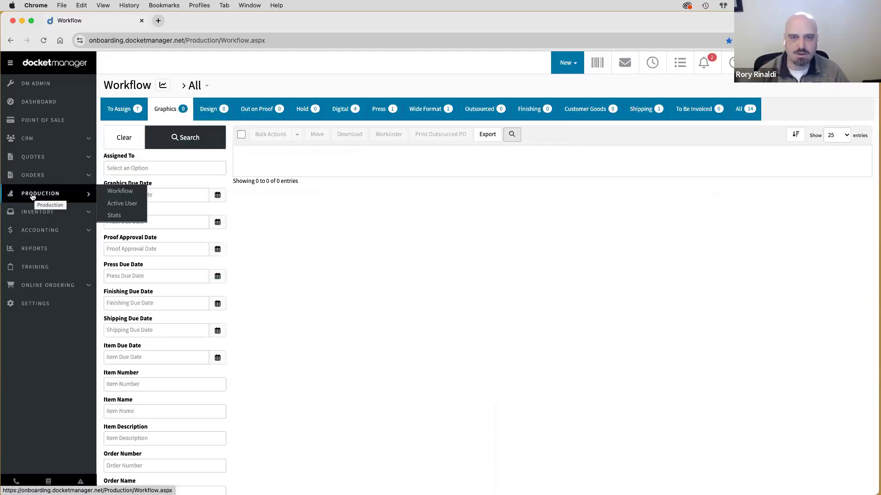
left_click(745, 110)
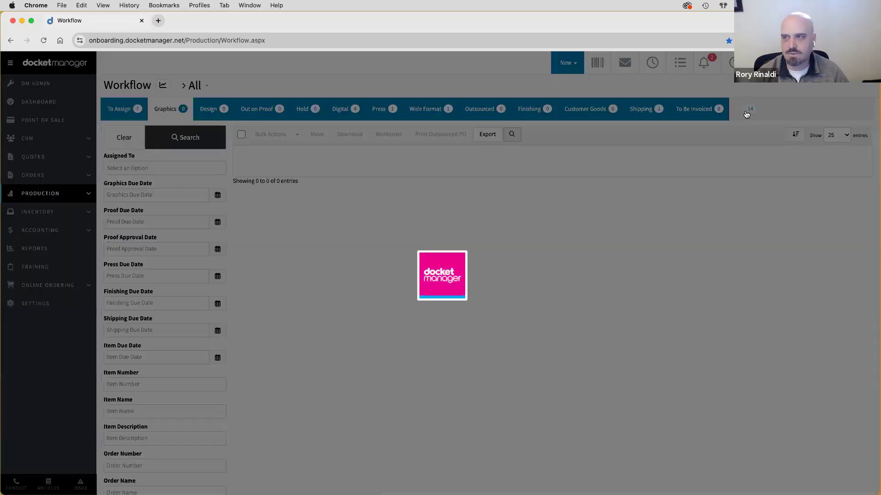
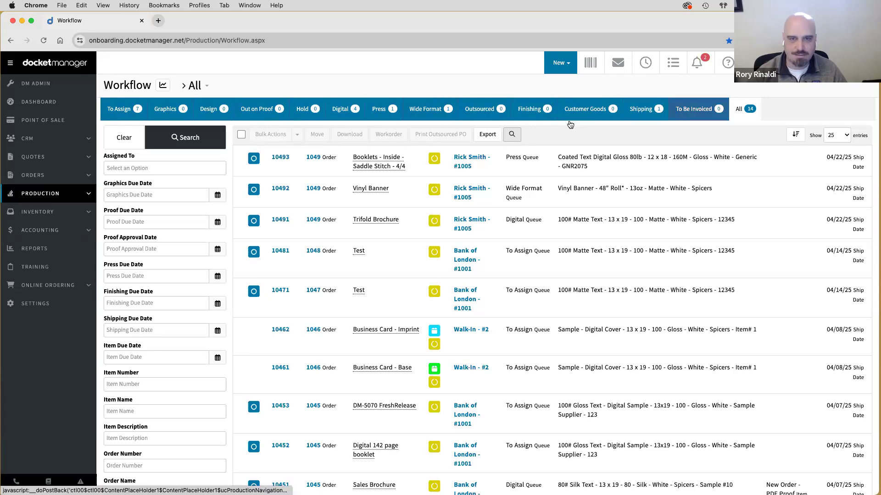
- Switch from the production Workflow to the Training & Onboarding lesson checklists
left_click(29, 268)
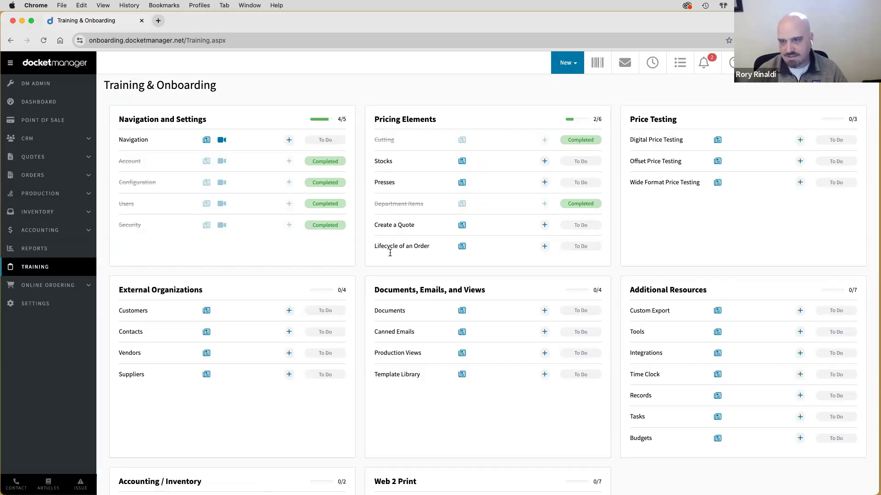
- Highlight the 'Lifecycle of an Order' lesson title, then go to the Orders list
left_click_drag(430, 246, 372, 247)
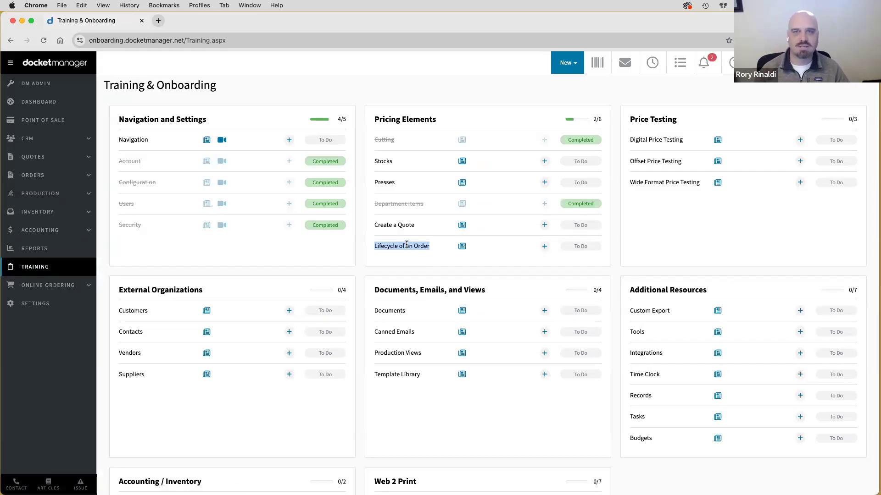
left_click(385, 265)
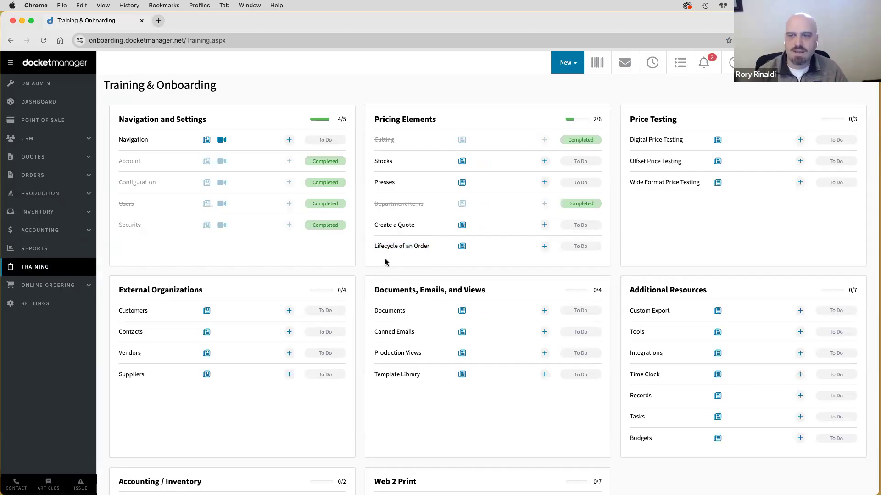
mouse_move(26, 177)
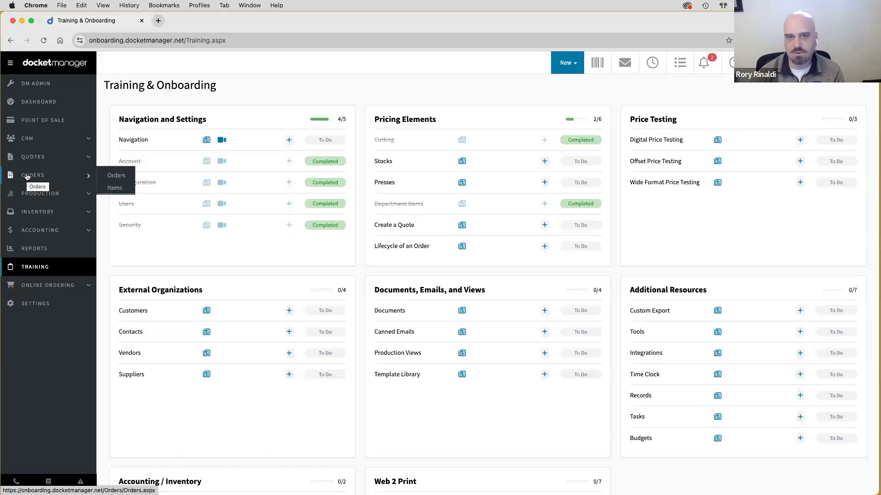
left_click(26, 176)
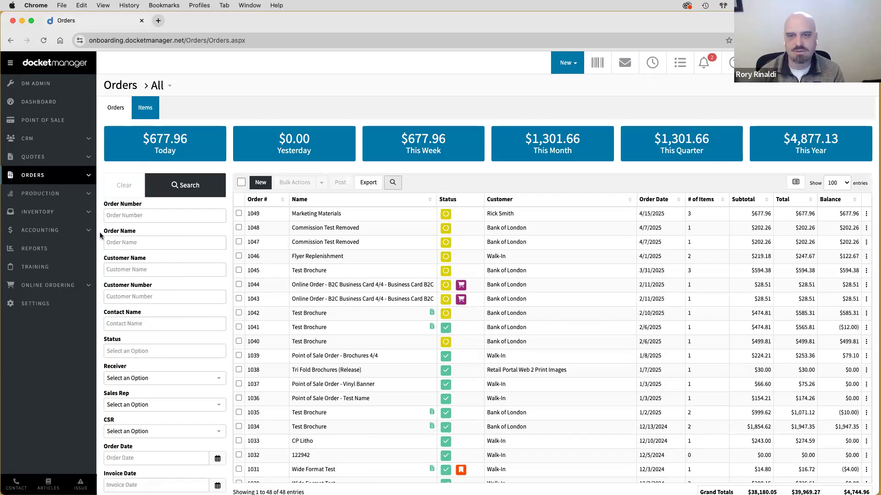
- Filter the Orders list by order number 1049 and open that order
left_click(112, 213)
type("1049")
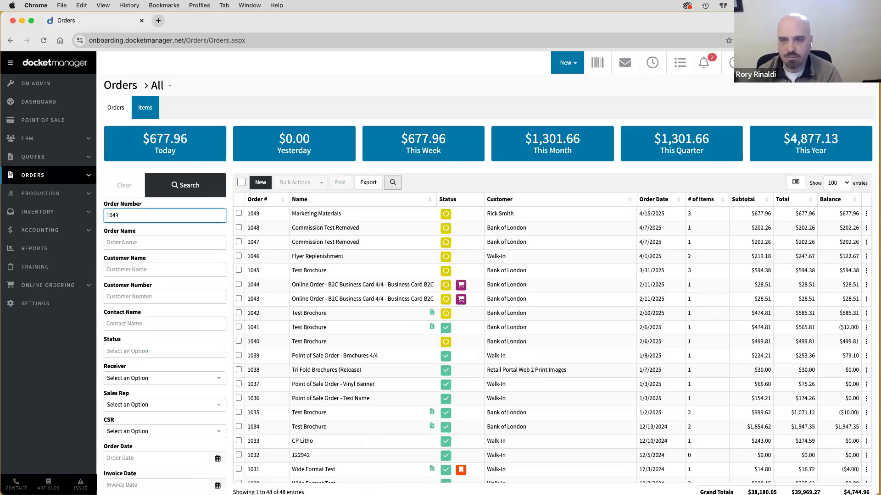
key("Return")
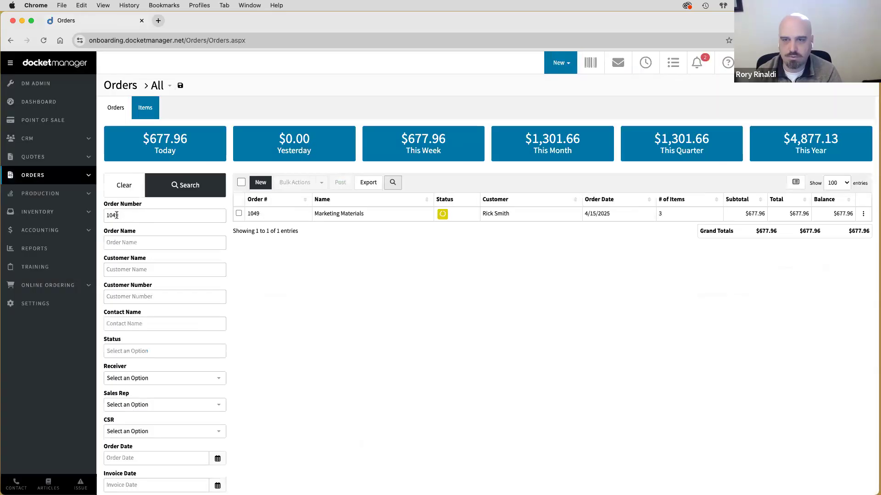
left_click(261, 216)
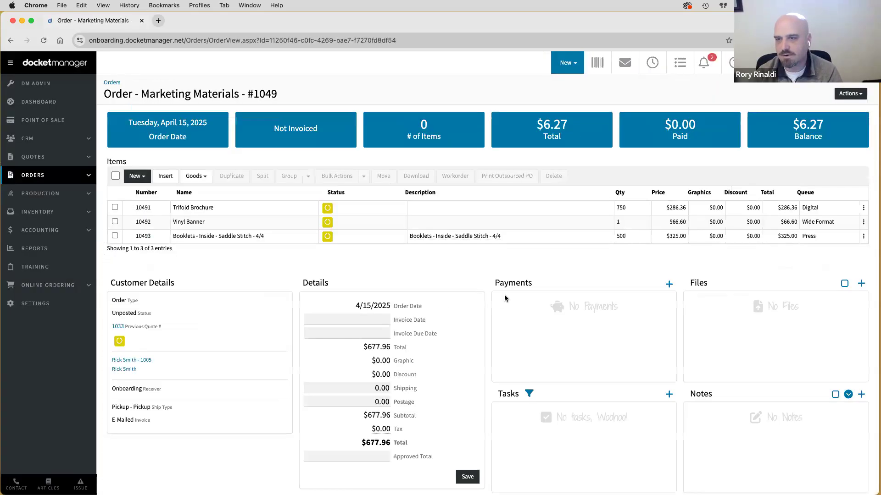
- Review the order's Actions list and source quote 1033, then start a new shipment
left_click(849, 94)
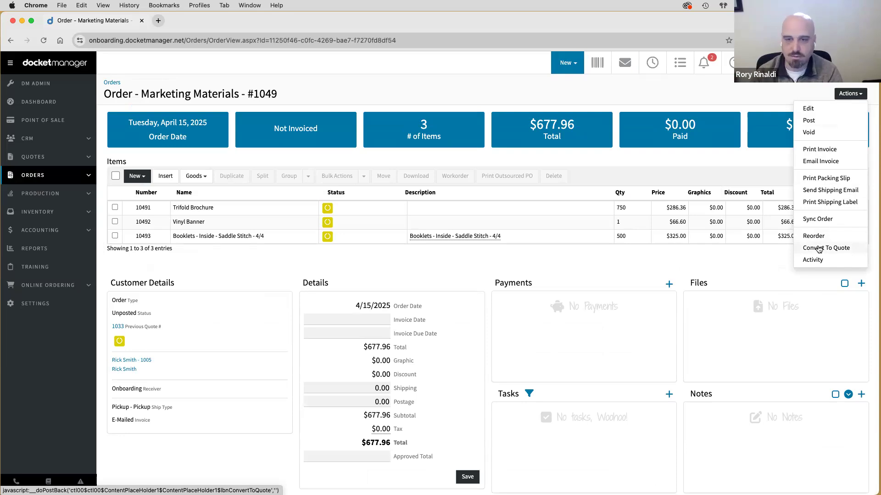
left_click(239, 272)
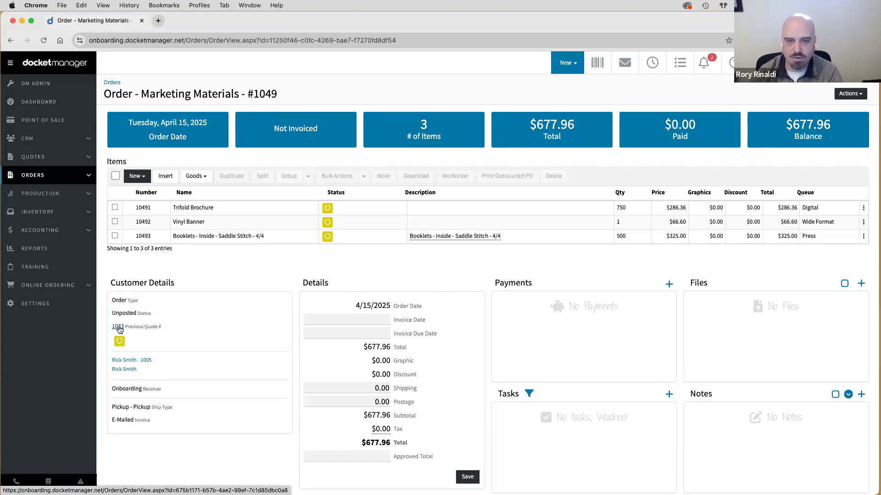
left_click(117, 327)
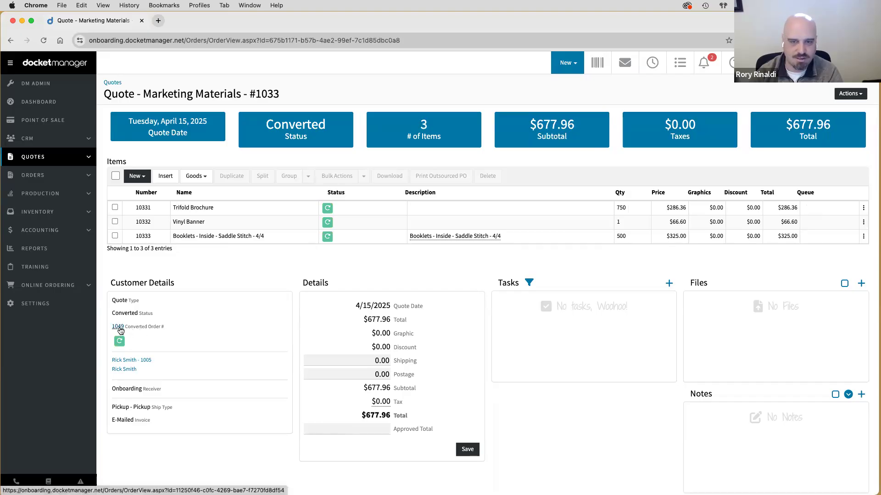
left_click(117, 327)
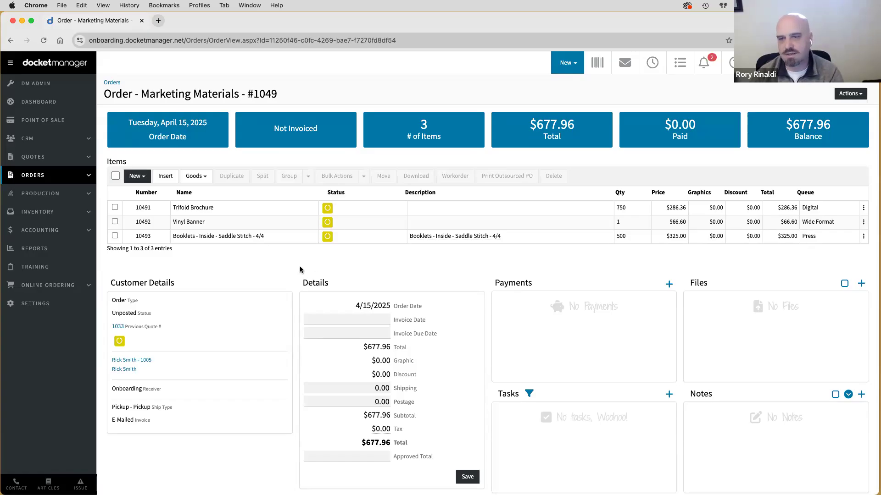
scroll(299, 271, "down", 3)
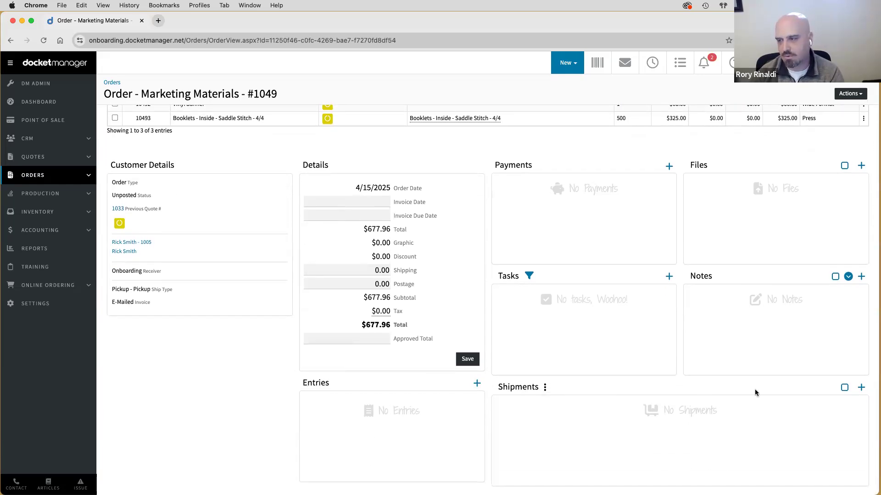
left_click(861, 388)
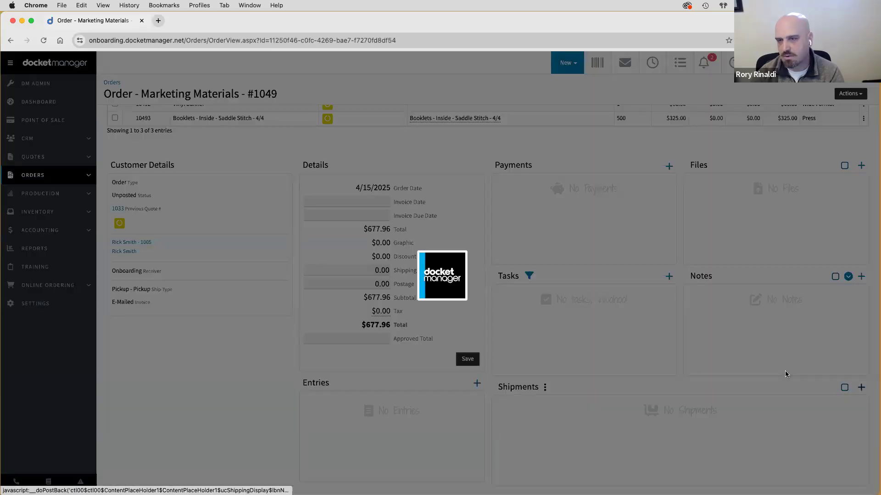
- Add a UPS shipment costing 35, with the price auto-calculated to 45.50
left_click(252, 114)
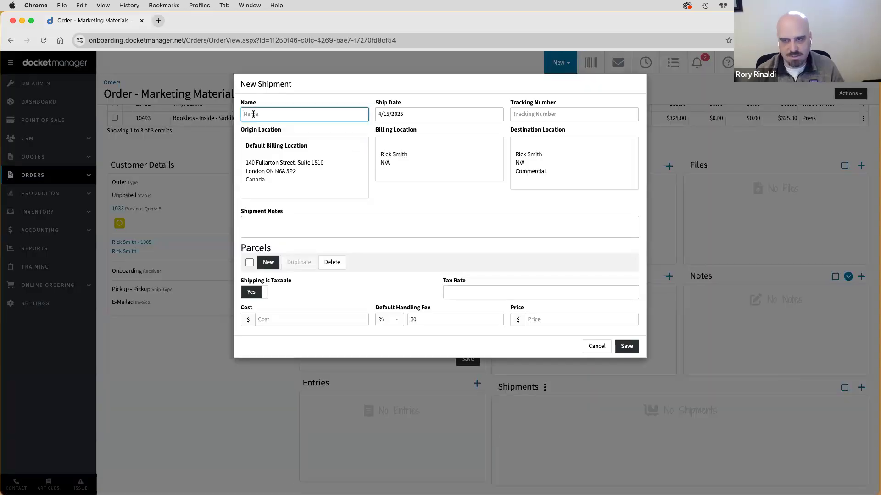
type("UPS")
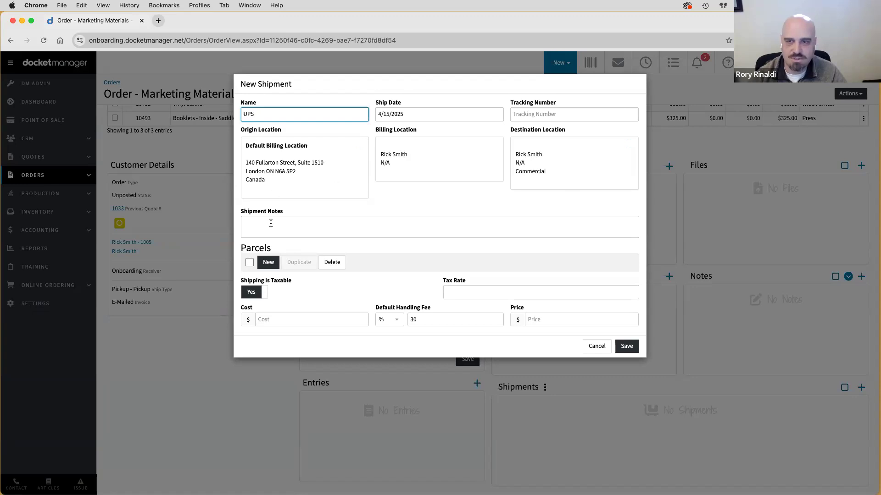
left_click(268, 261)
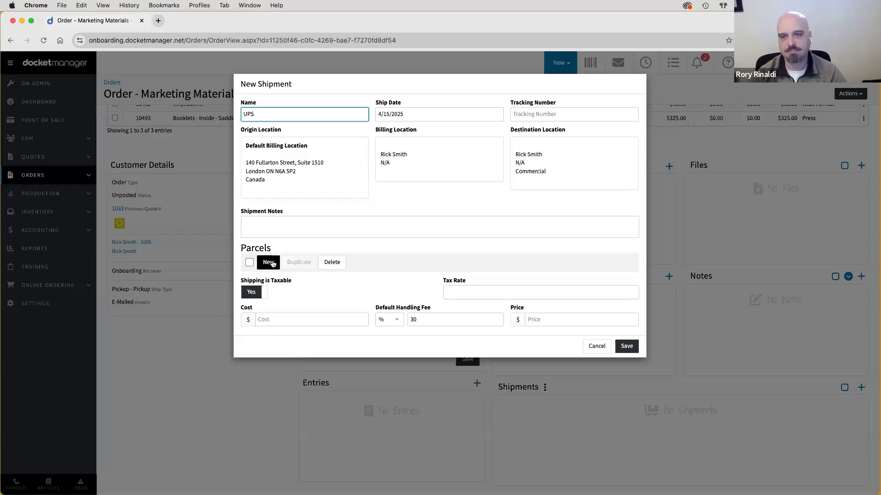
left_click(313, 293)
left_click(284, 317)
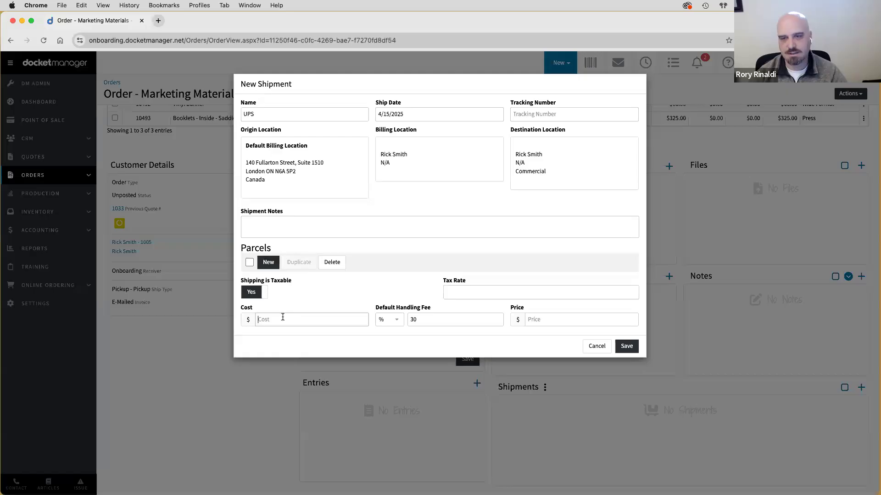
type("35")
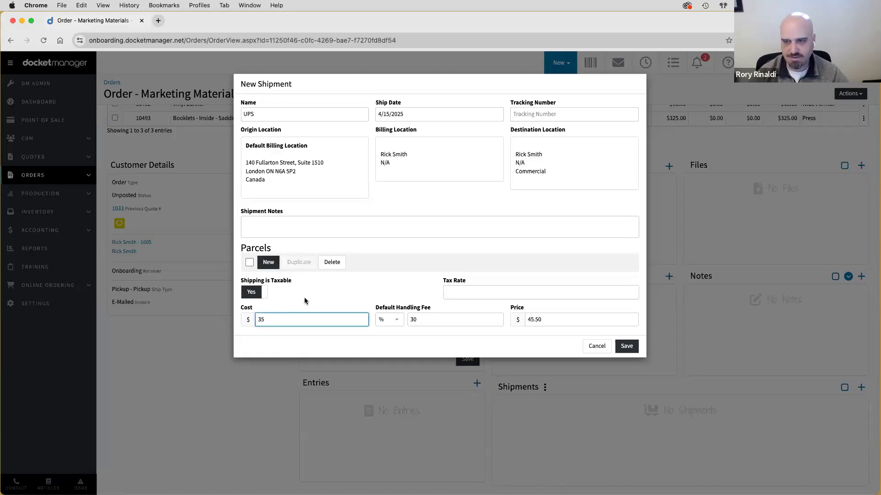
left_click(399, 334)
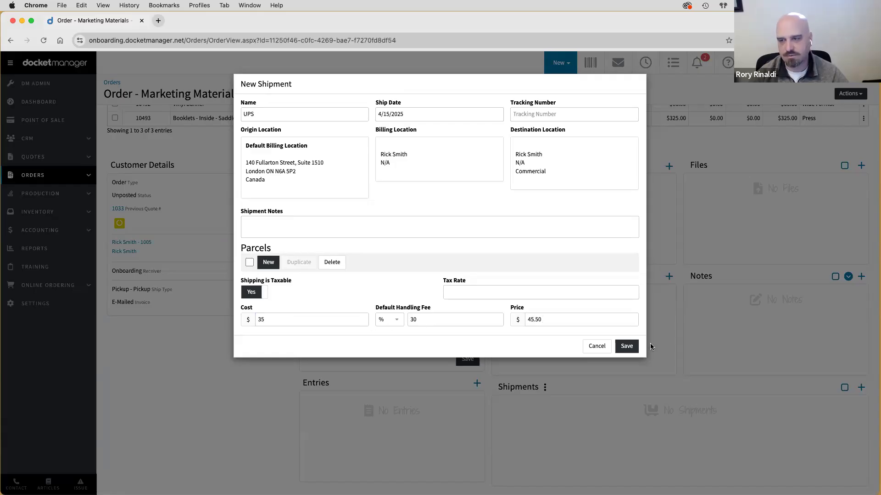
left_click(626, 347)
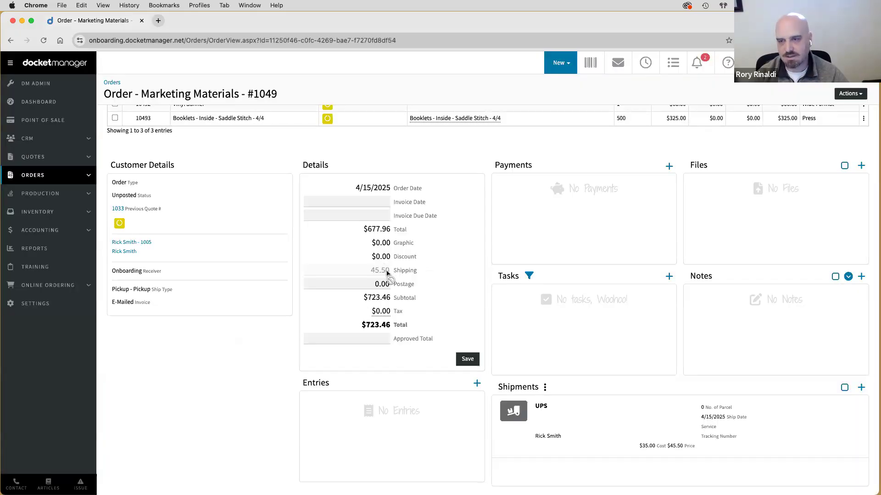
double_click(374, 271)
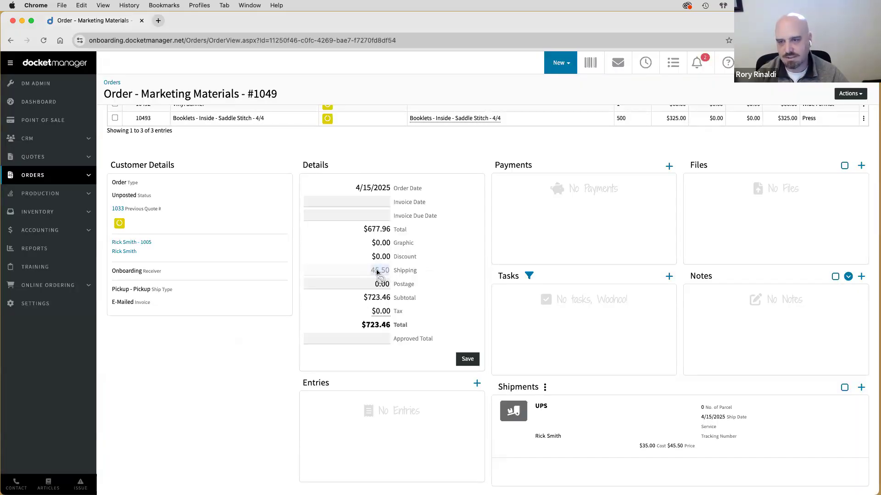
- Add a second shipment named Samples costing 12, priced automatically at 15.60
left_click(860, 388)
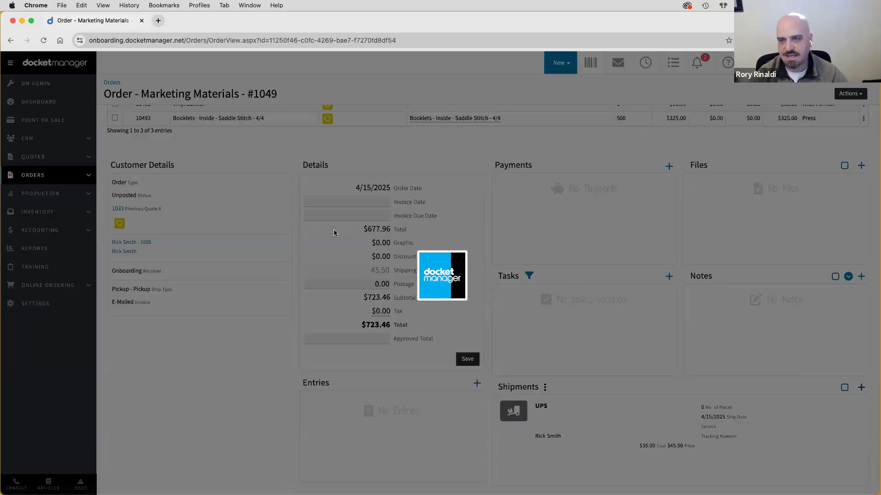
left_click(275, 117)
type("Samples")
left_click(298, 320)
type("12")
left_click(428, 306)
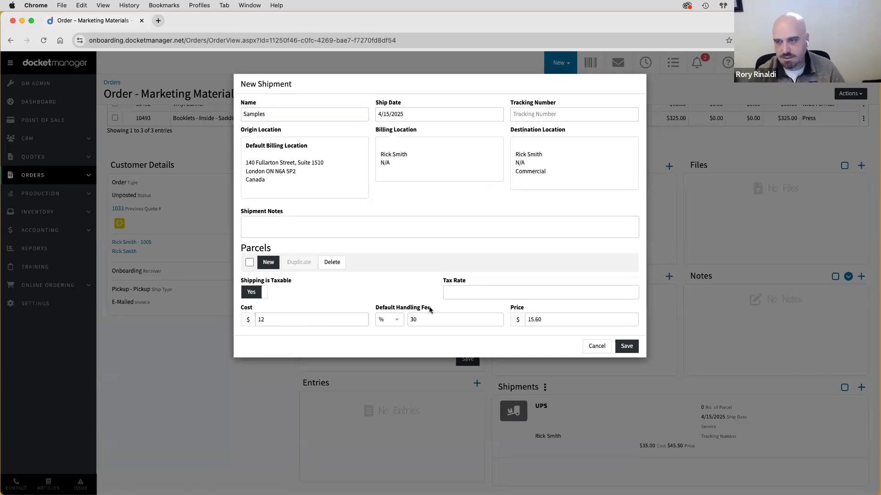
left_click(625, 346)
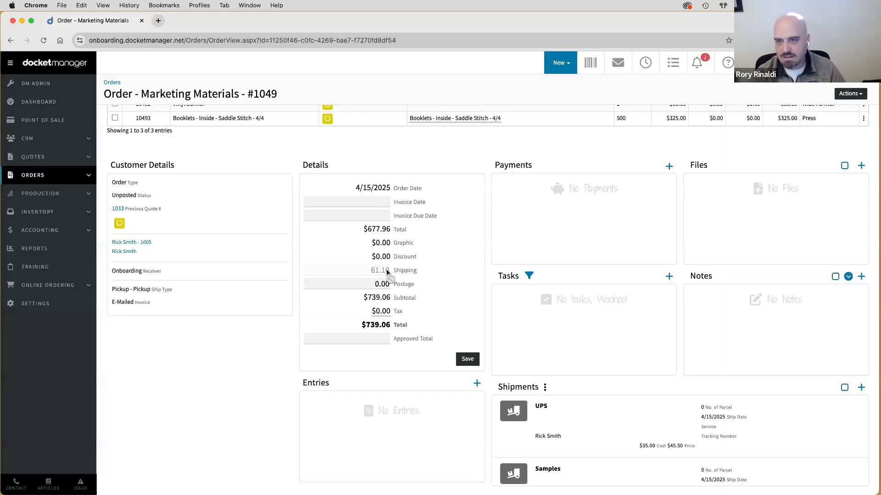
mouse_move(607, 414)
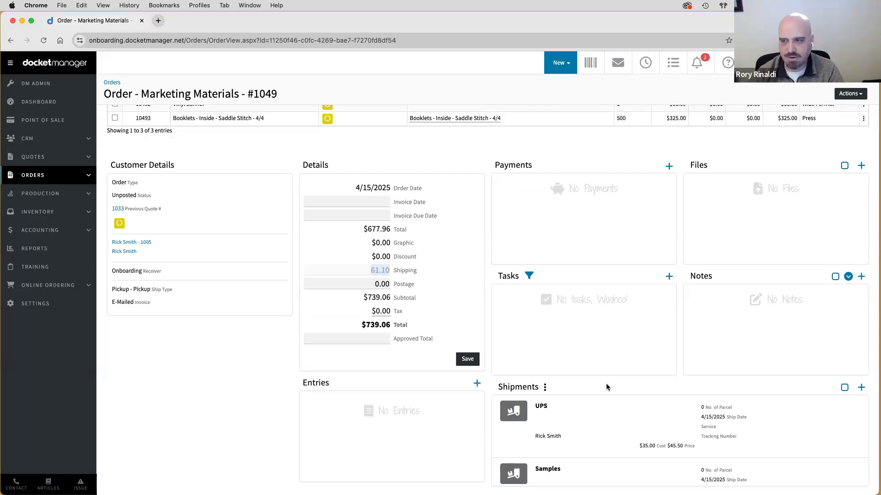
scroll(606, 383, "up", 5)
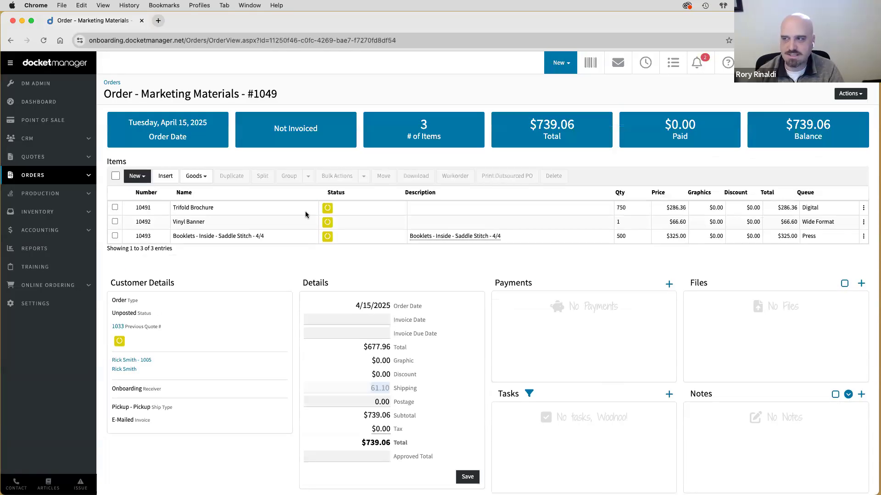
- Select all three items of order 1049 and move them to To Be Invoiced
left_click(115, 176)
left_click(384, 176)
left_click(403, 107)
scroll(403, 186, "down", 5)
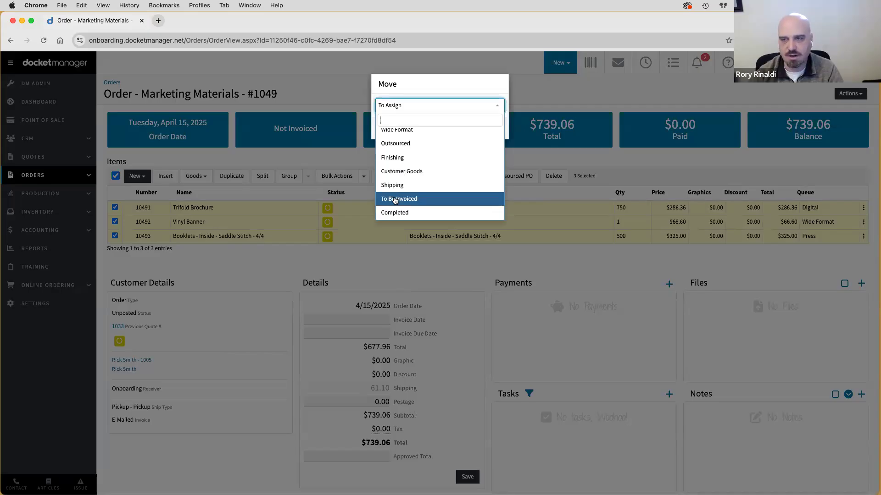
left_click(397, 198)
left_click(481, 128)
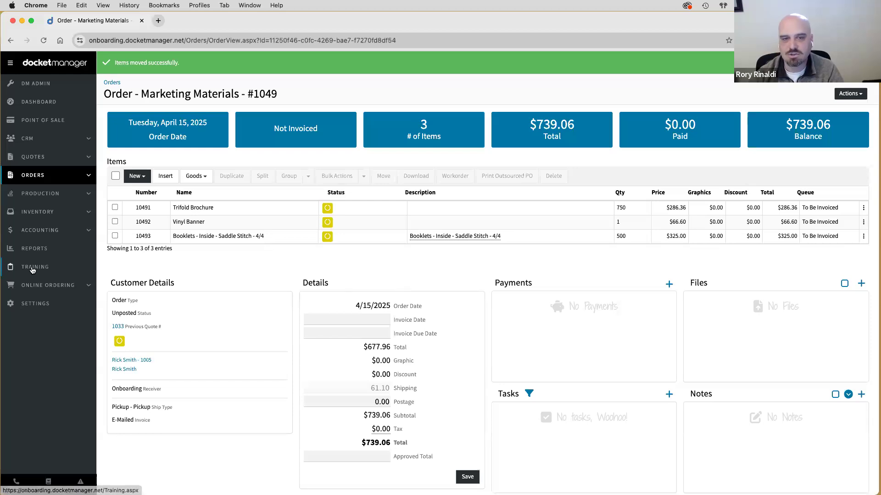
left_click(56, 270)
- Scroll down the page and open the account profile menu
scroll(592, 277, "down", 5)
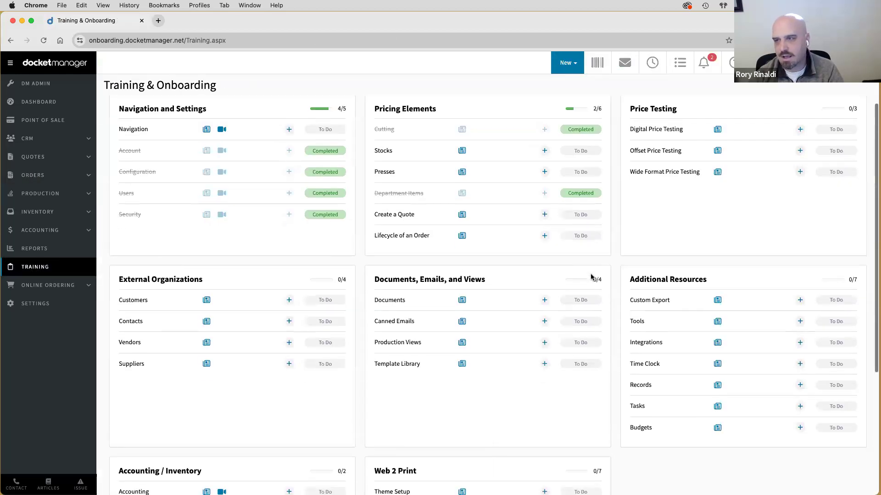
double_click(137, 387)
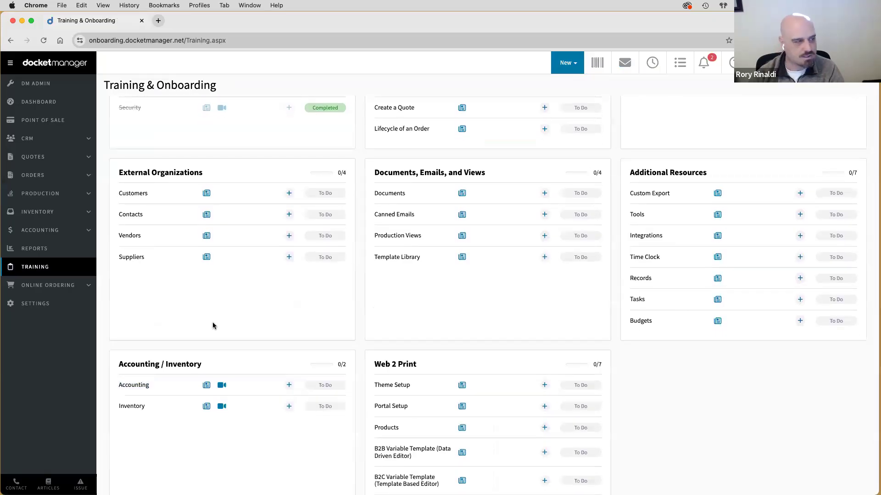
left_click(853, 63)
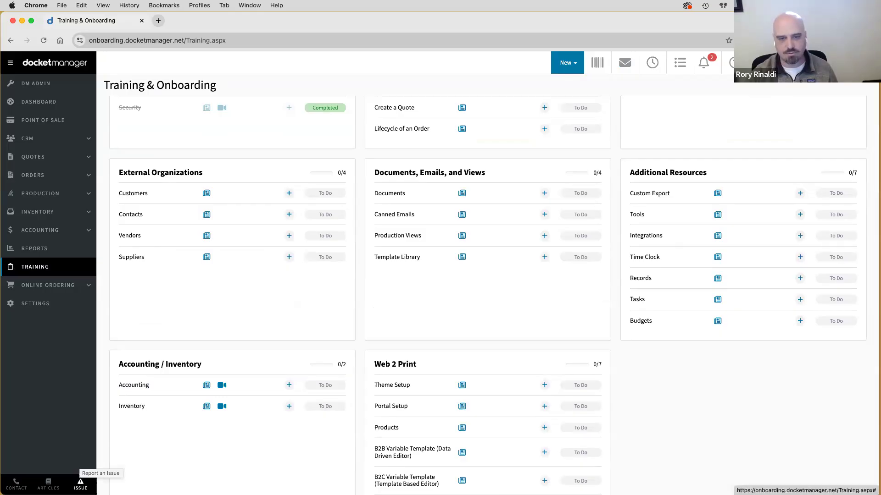
- Open and close a new support ticket form, then open the support knowledge base
left_click(80, 483)
left_click(48, 435)
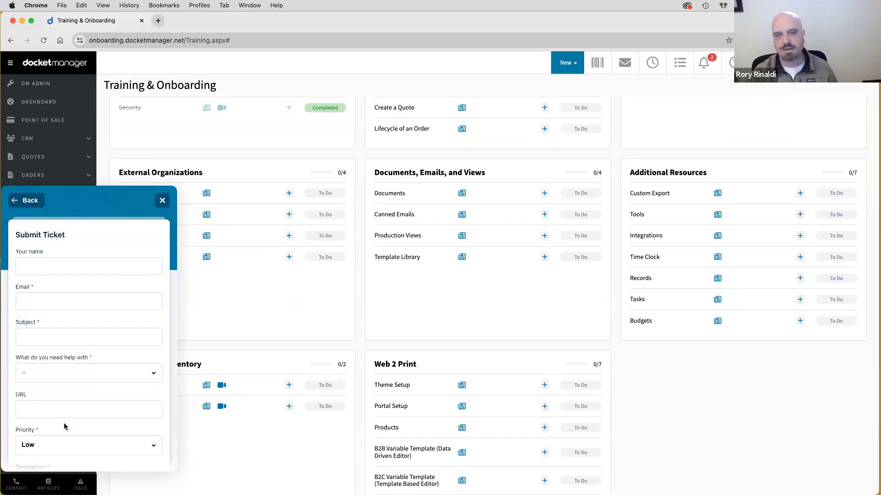
left_click(21, 302)
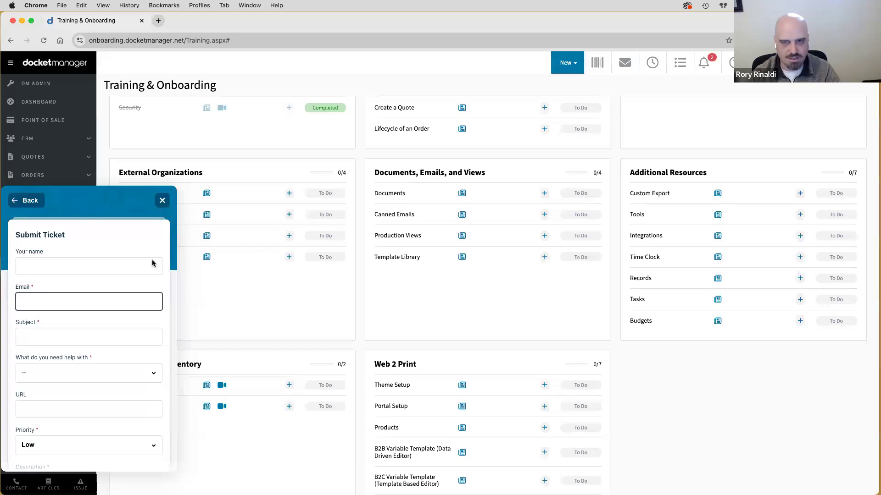
left_click(162, 201)
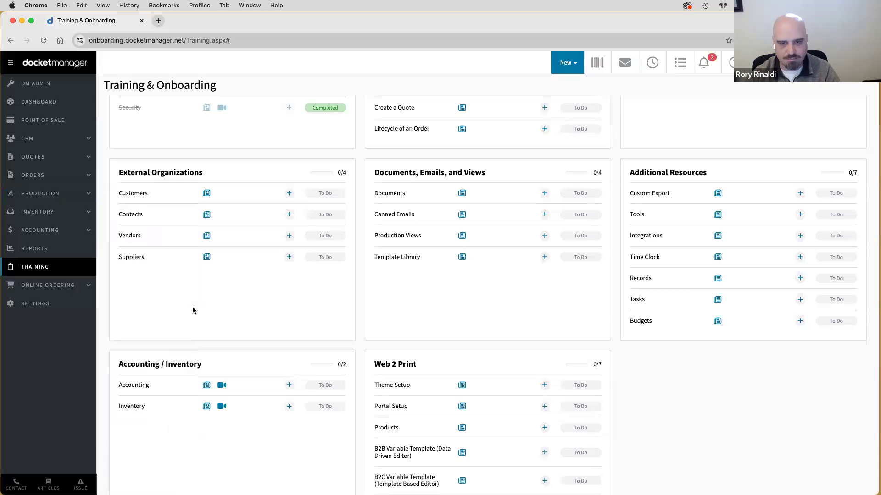
left_click(48, 482)
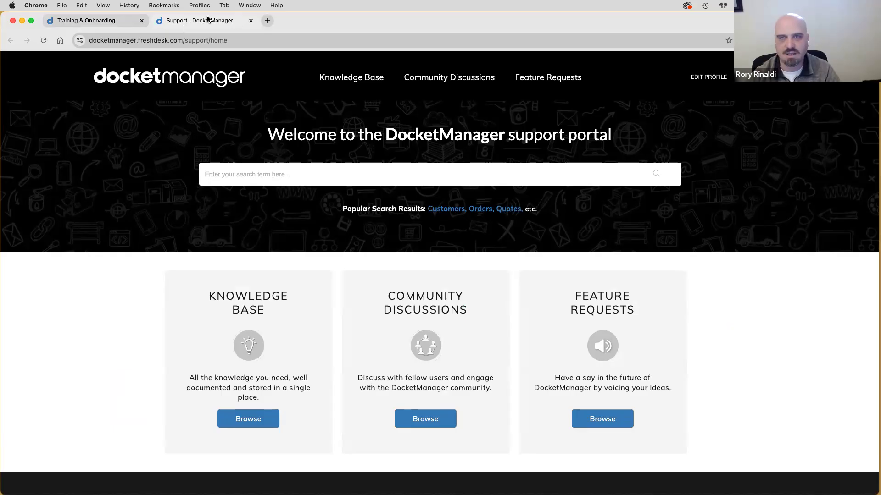
- Close the support portal tab and return to the 14-item production Workflow list
left_click(251, 21)
mouse_move(55, 193)
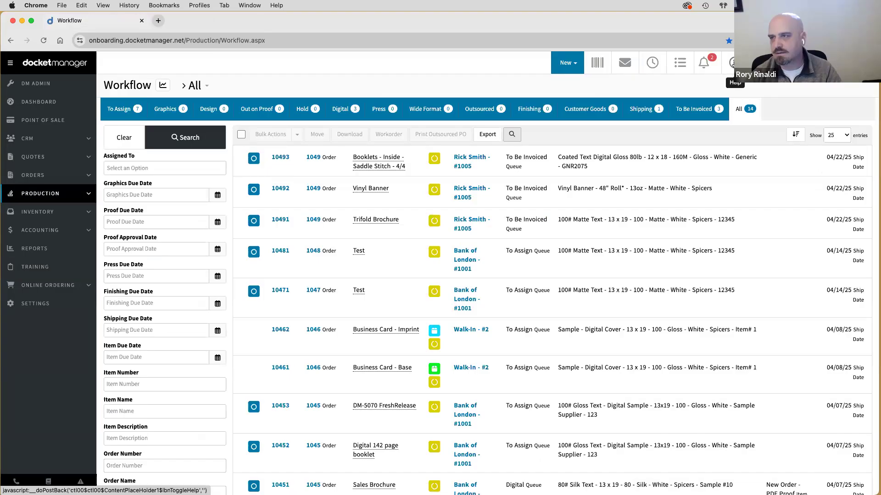
- Browse the help articles for the production workflow
left_click(732, 67)
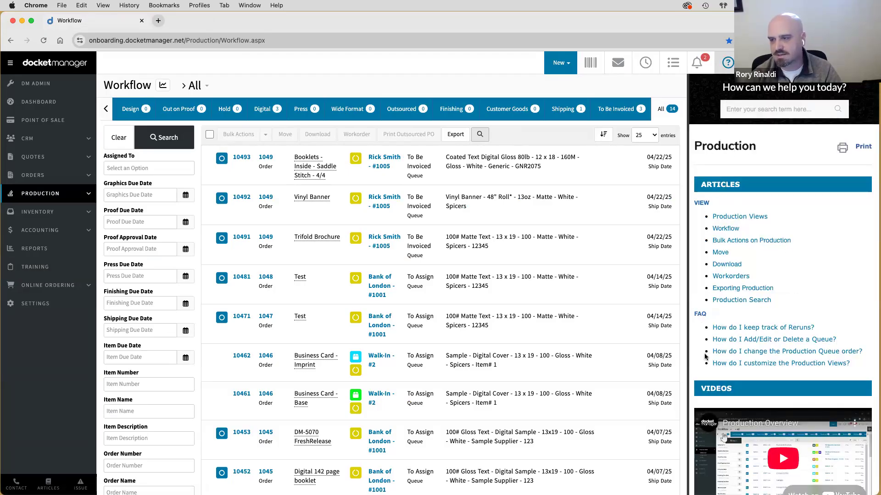
scroll(702, 328, "down", 3)
scroll(705, 357, "down", 5)
scroll(706, 357, "up", 3)
scroll(706, 357, "up", 4)
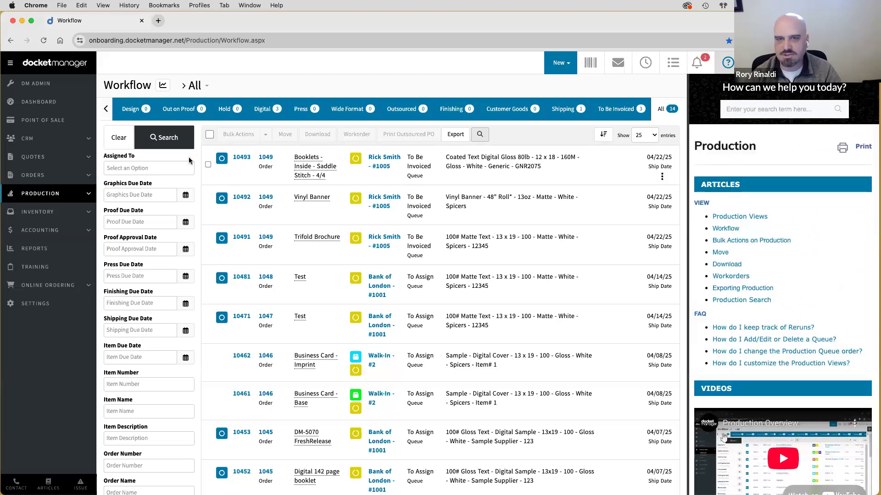
- In Quotes, close the help panel and clear the quote number filter to list all 33 quotes
left_click(39, 156)
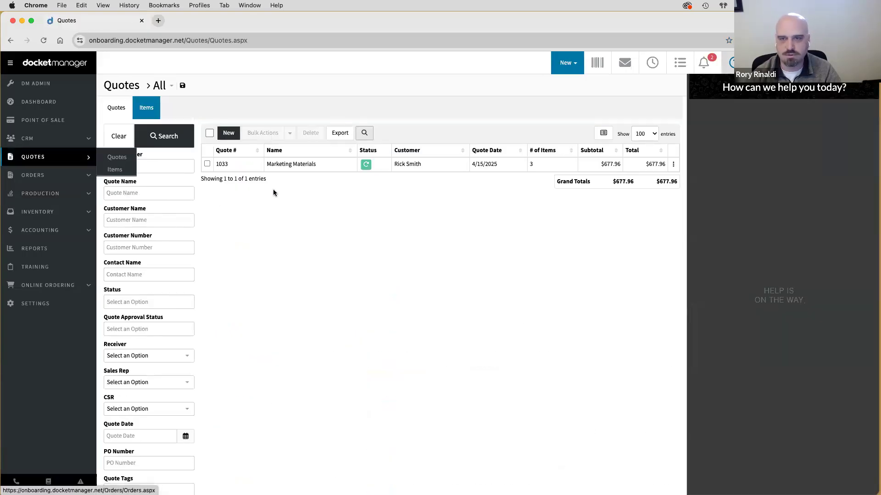
scroll(828, 264, "down", 4)
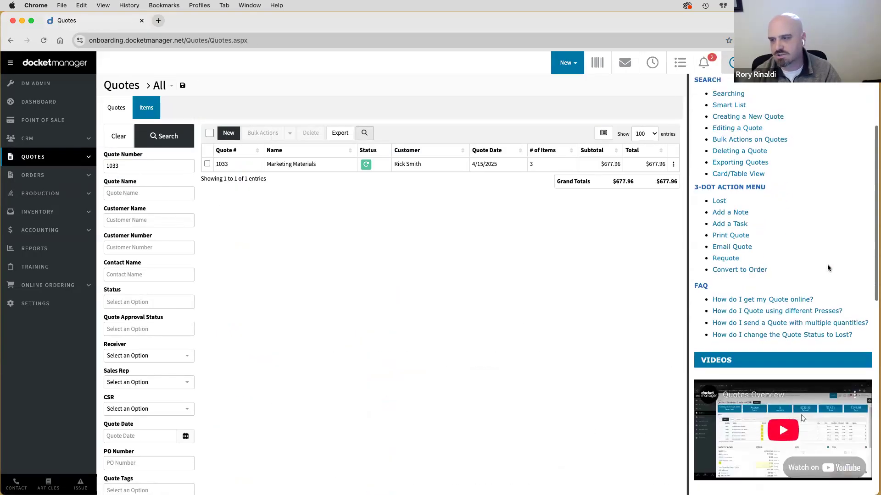
scroll(827, 265, "up", 4)
scroll(826, 264, "up", 1)
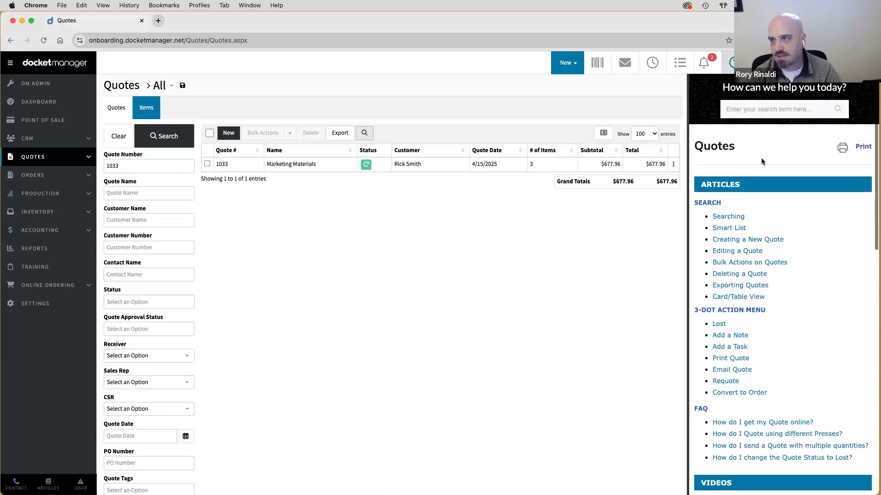
left_click(374, 238)
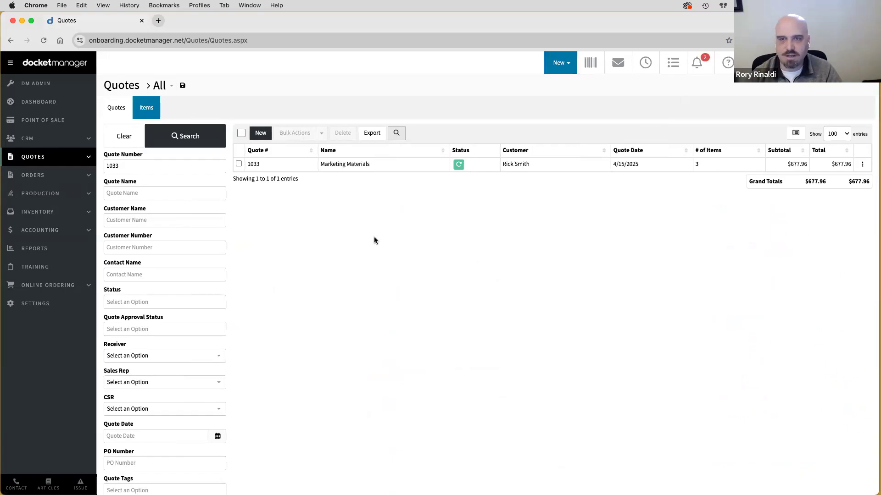
left_click(123, 136)
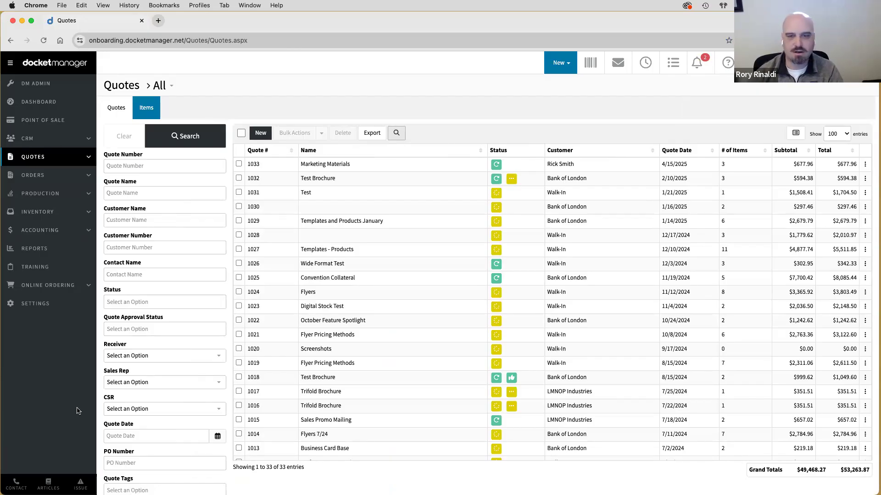
left_click(85, 482)
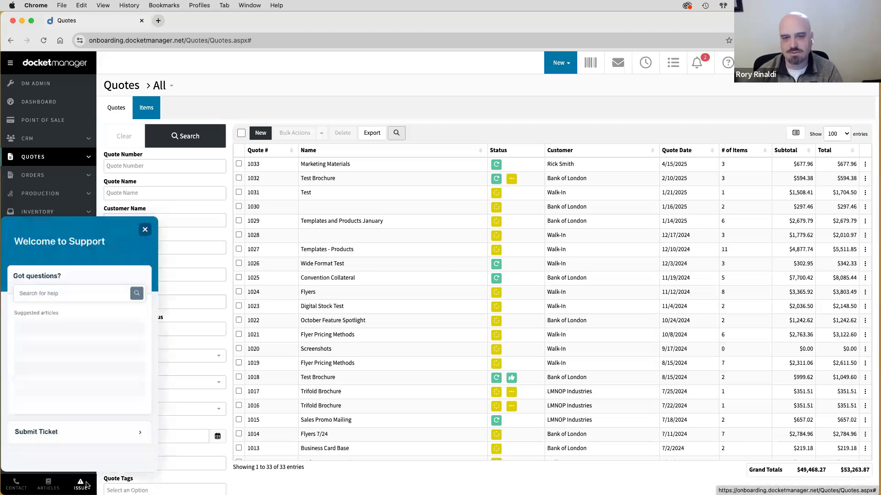
left_click(161, 201)
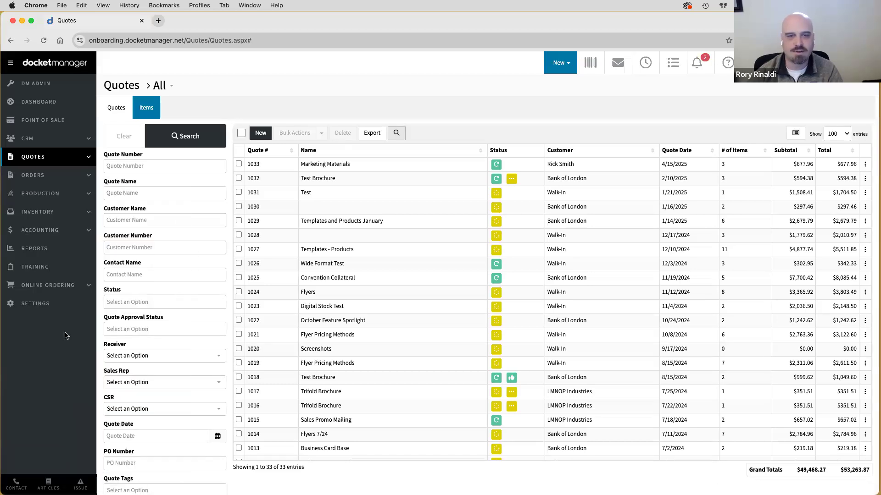